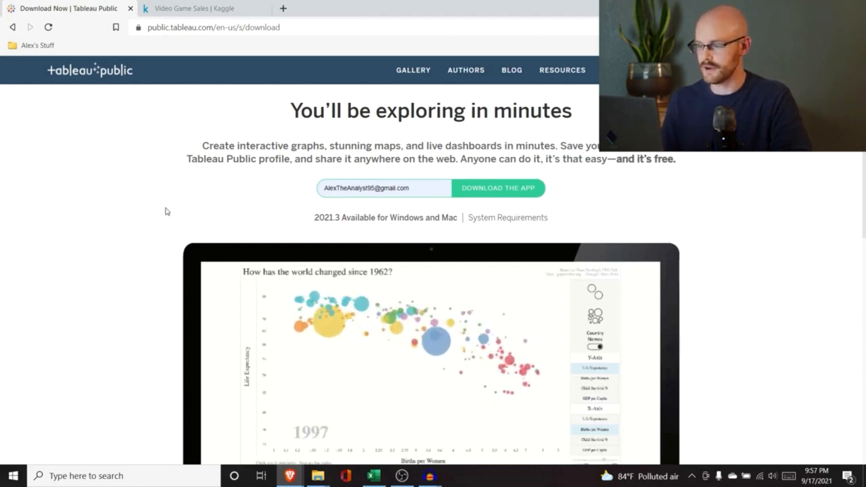
# Download the Tableau Public 2021.3 installer into the Downloads folder
pyautogui.click(513, 190)
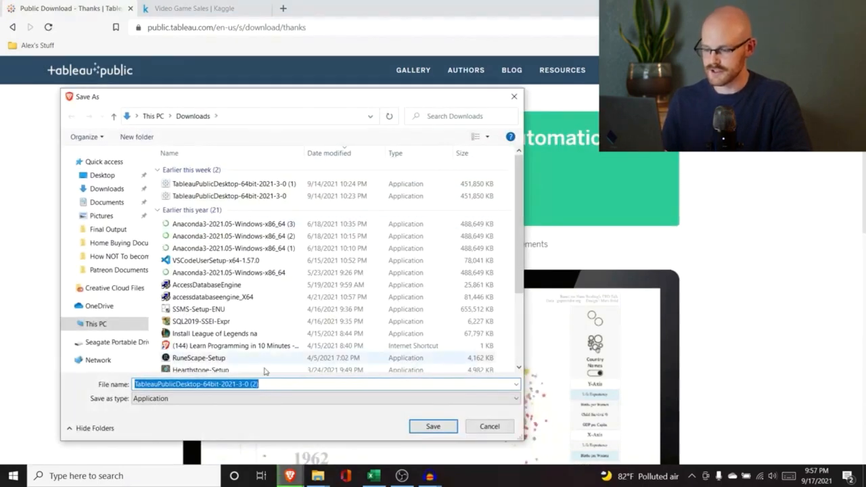
pyautogui.click(433, 426)
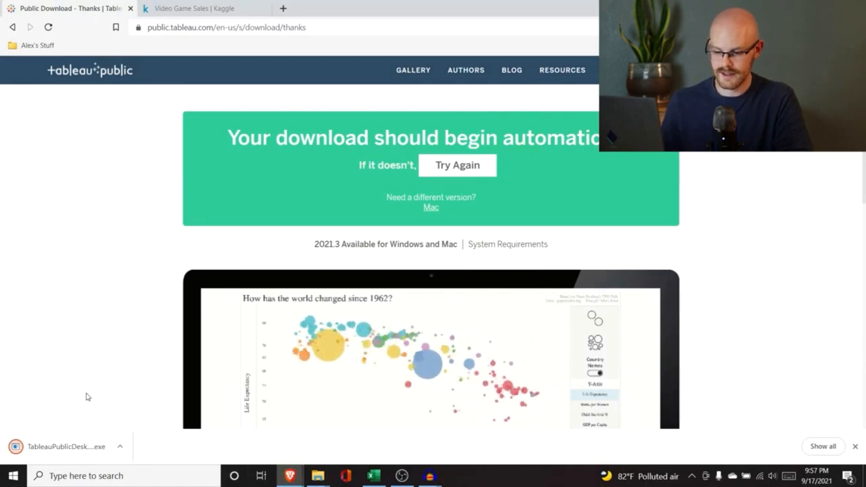
pyautogui.click(68, 449)
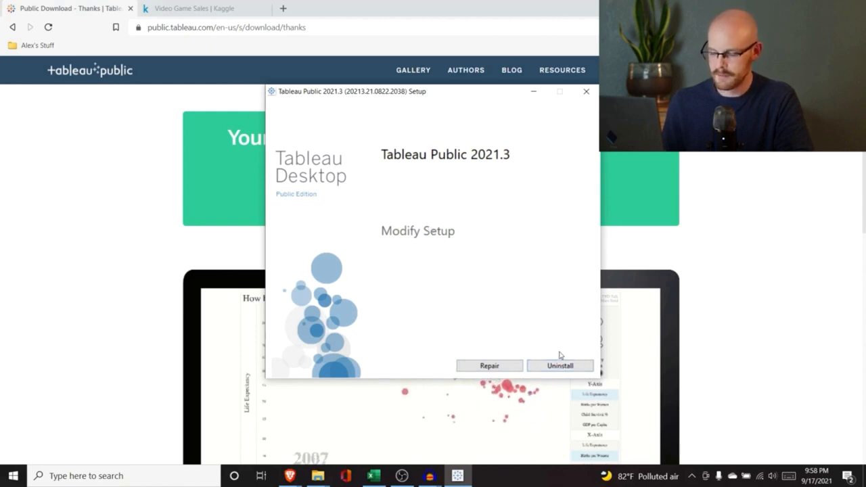
pyautogui.click(586, 94)
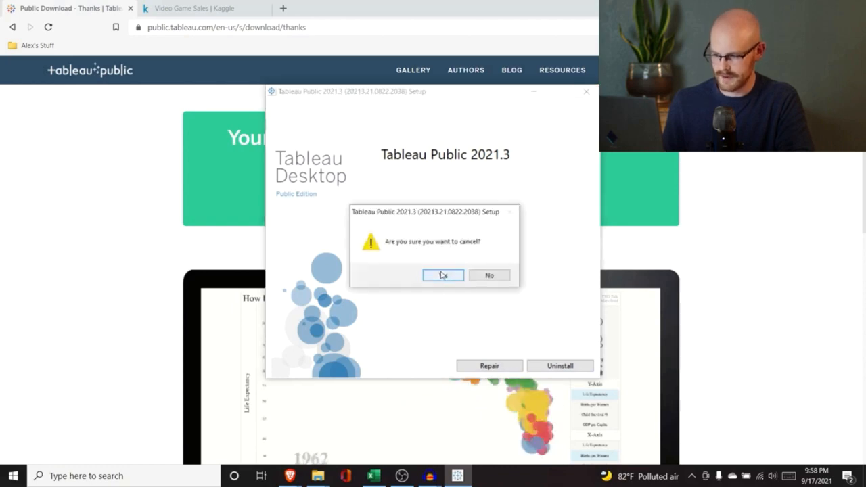
pyautogui.click(442, 275)
# Search Windows for "tableau" and launch the Tableau Public 2021.3 app
pyautogui.click(102, 475)
pyautogui.write('tableau')
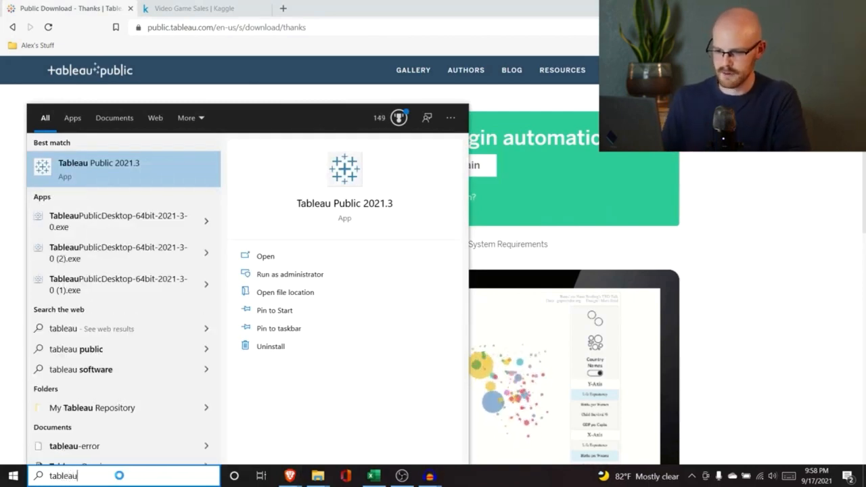
pyautogui.click(145, 162)
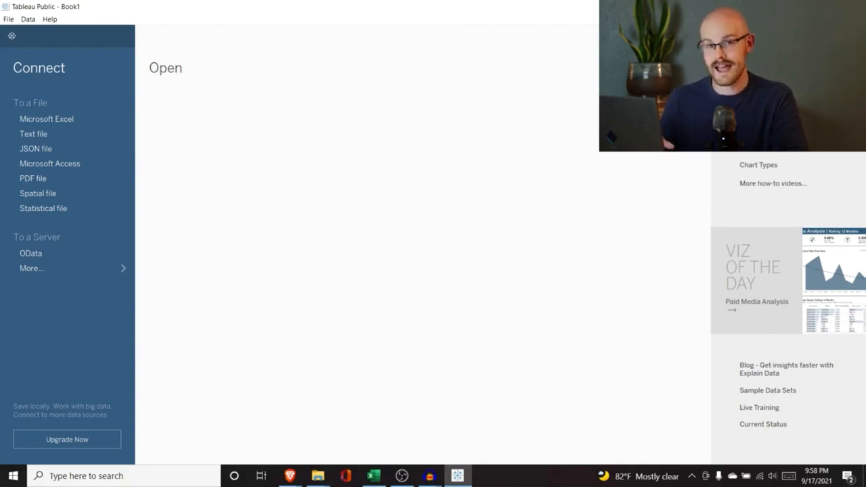
# Switch to the Kaggle Video Game Sales page in the browser and examine its field descriptions and the vgsales.csv preview
pyautogui.click(801, 7)
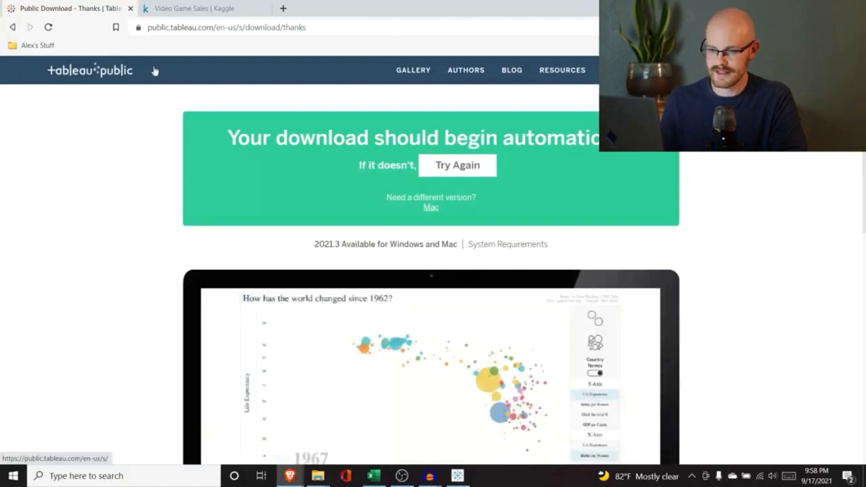
pyautogui.click(192, 6)
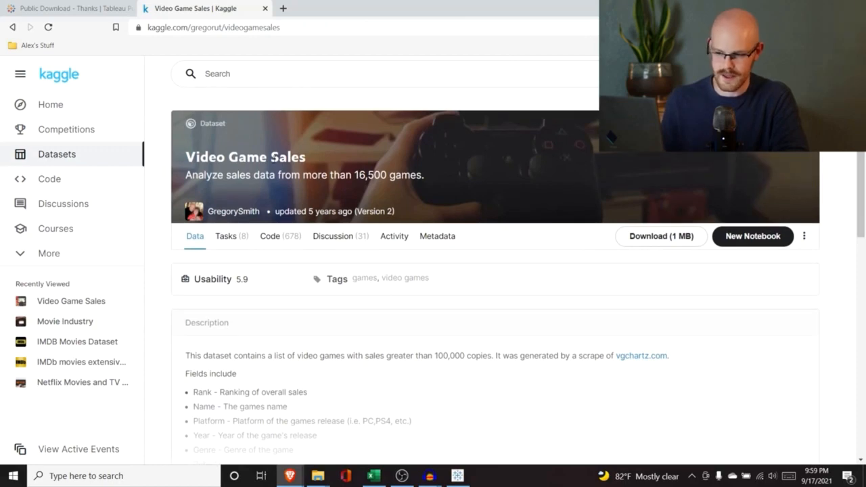
pyautogui.scroll(-3, 150, 249)
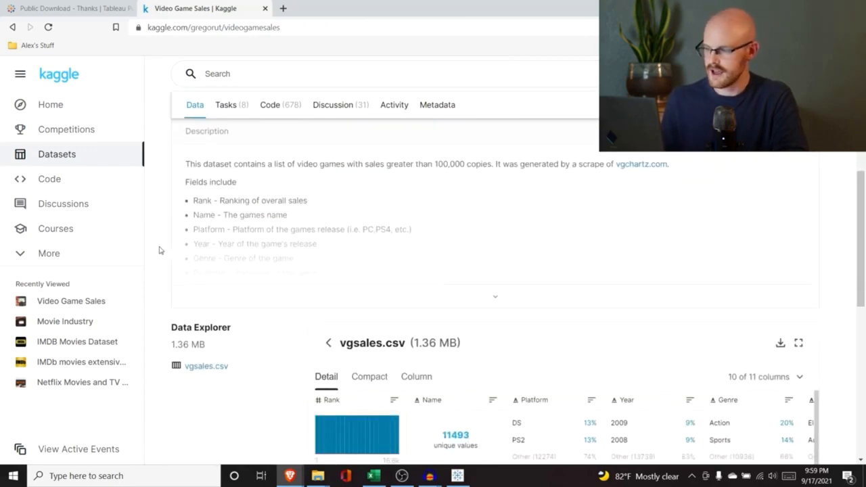
pyautogui.click(462, 295)
pyautogui.scroll(-1, 260, 230)
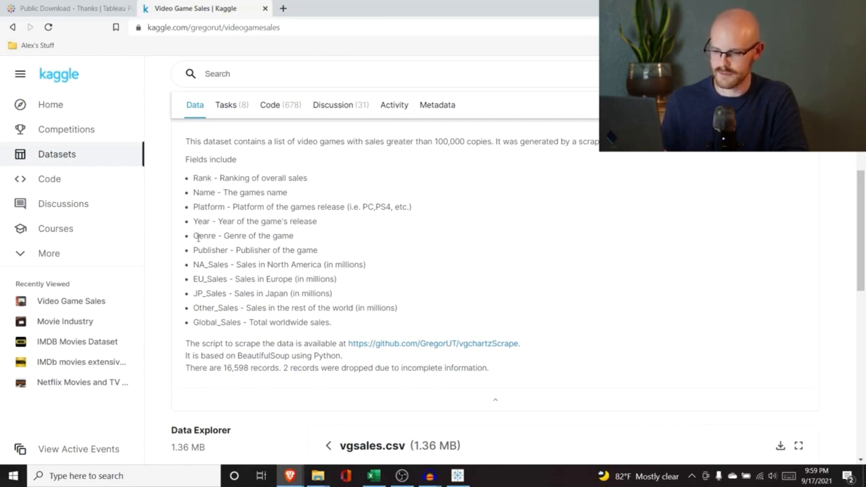
pyautogui.scroll(-1, 201, 292)
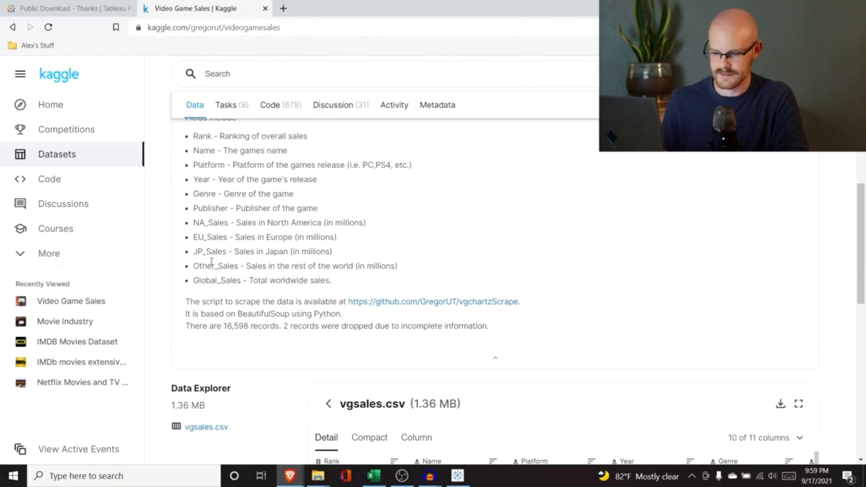
pyautogui.scroll(-7, 254, 263)
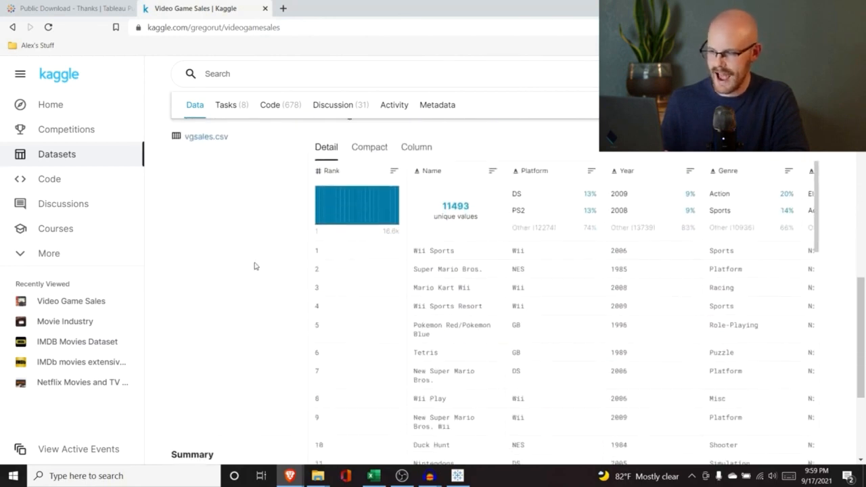
pyautogui.scroll(1, 289, 249)
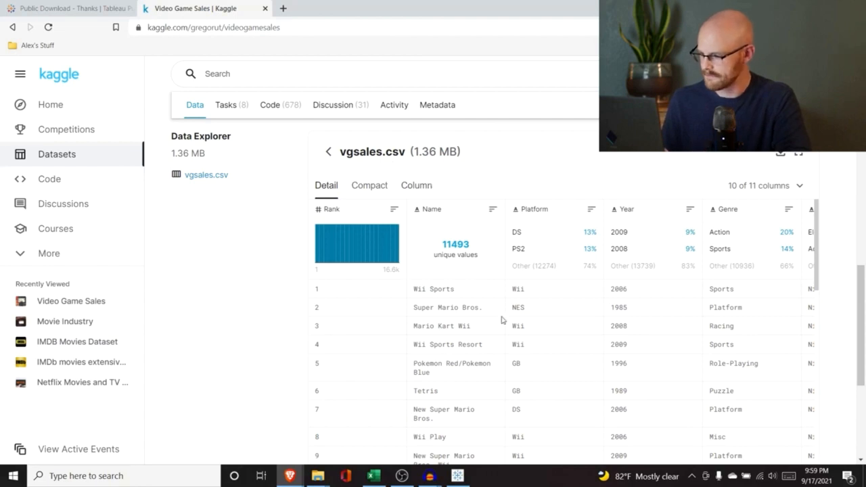
pyautogui.hscroll(1, 501, 320)
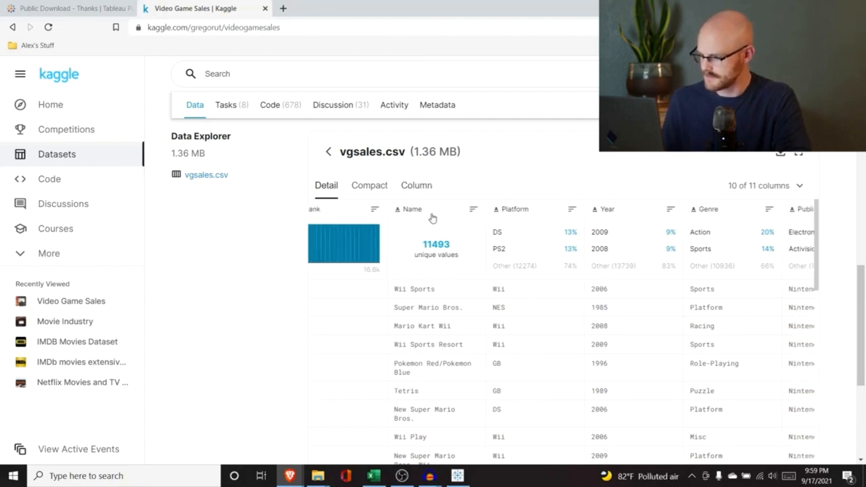
pyautogui.hscroll(10, 463, 394)
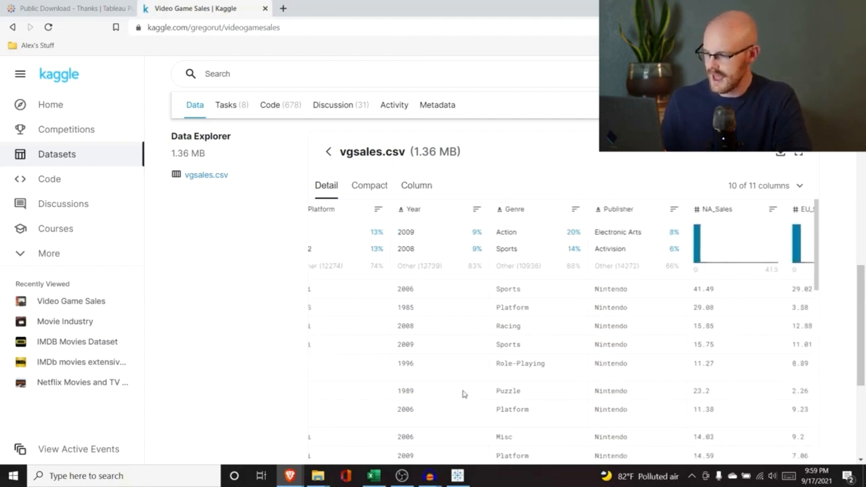
pyautogui.hscroll(-10, 463, 393)
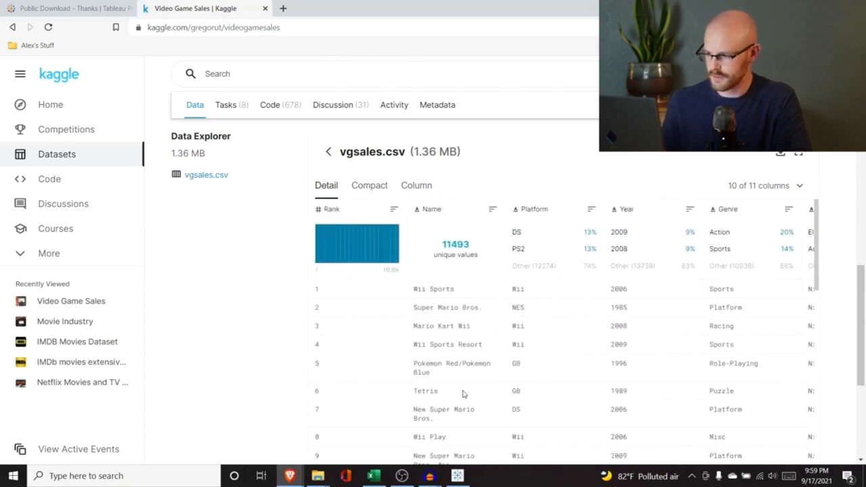
# Download the vgsales.csv dataset as the zip file archive (2) into the Downloads folder
pyautogui.scroll(3, 501, 244)
pyautogui.click(780, 307)
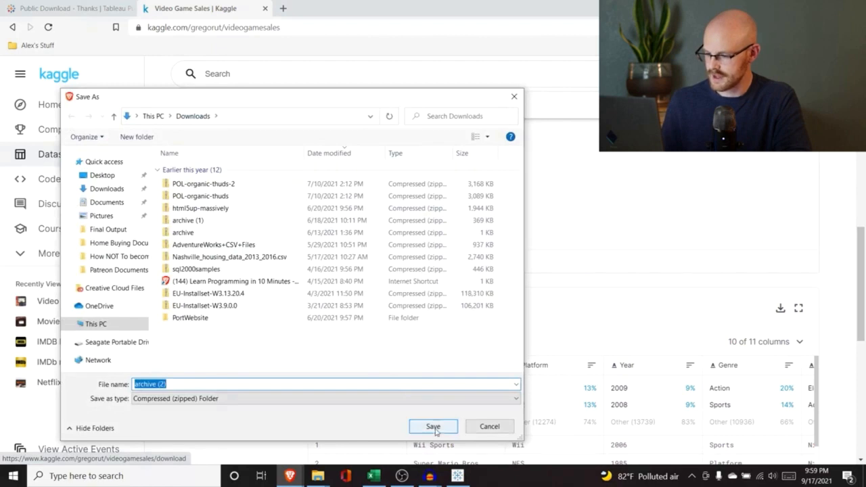
pyautogui.click(433, 427)
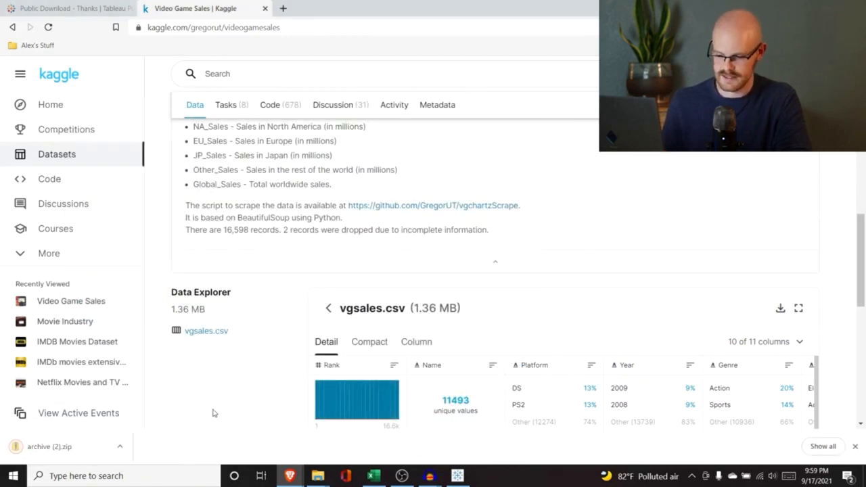
# In File Explorer, copy the vgsales file out of the archive (2) zip into the Downloads folder
pyautogui.moveTo(317, 476)
pyautogui.click(261, 433)
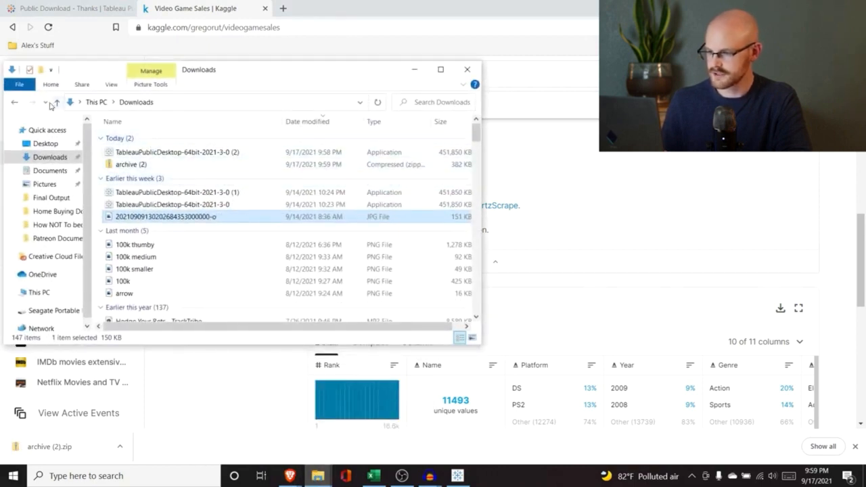
pyautogui.click(380, 104)
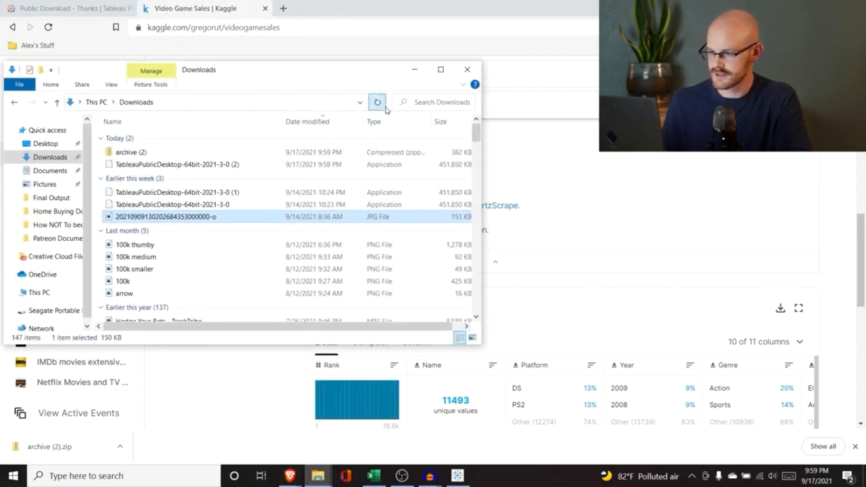
pyautogui.doubleClick(195, 152)
pyautogui.click(166, 140)
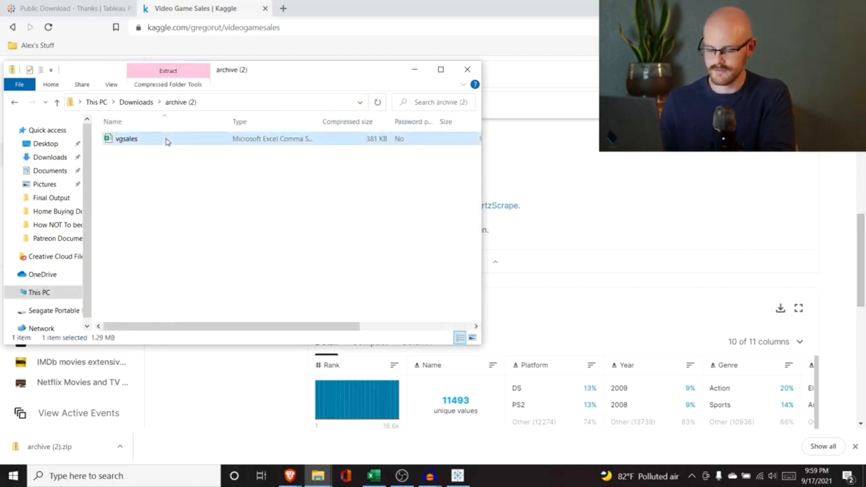
pyautogui.click(13, 102)
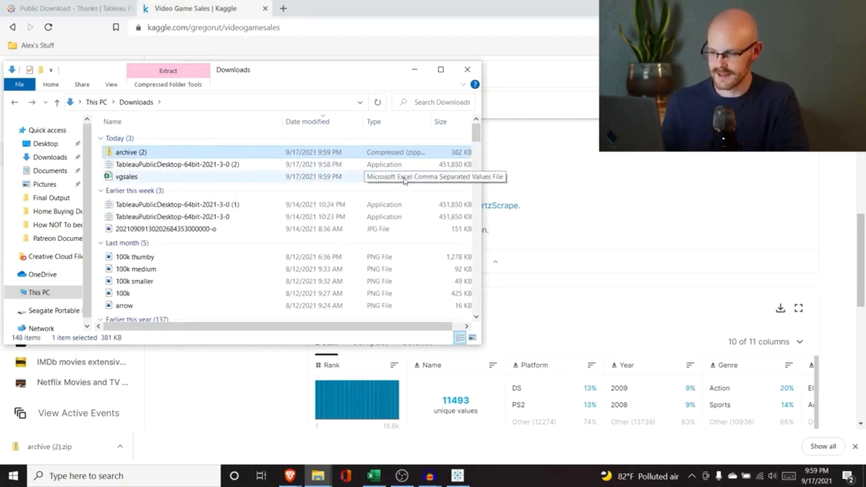
pyautogui.click(528, 187)
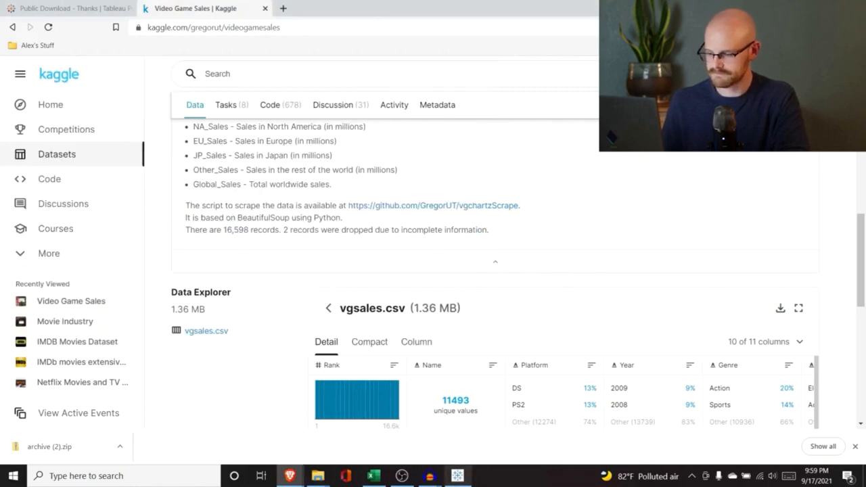
# Switch to Tableau Public and try to connect to the vgsales text file in Downloads
pyautogui.click(458, 476)
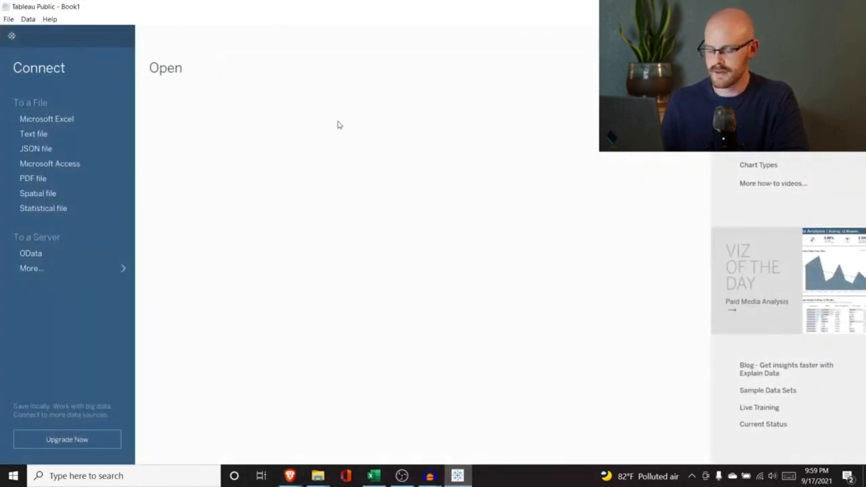
pyautogui.click(69, 136)
pyautogui.click(138, 110)
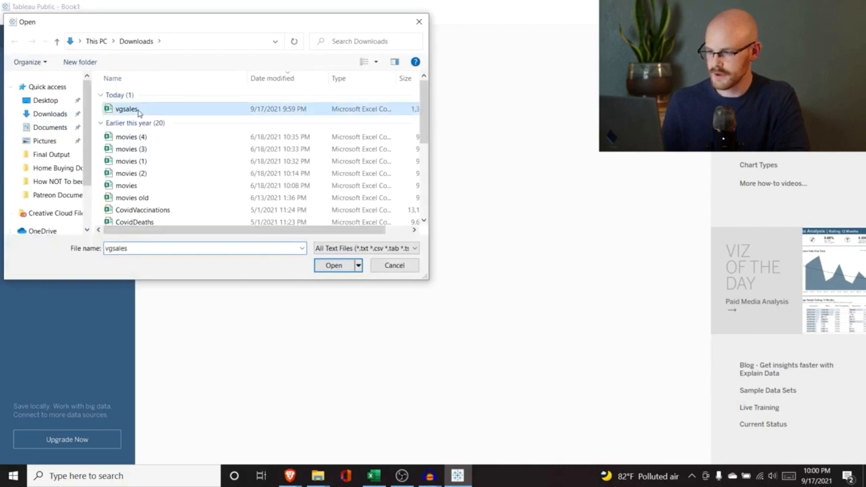
pyautogui.click(335, 265)
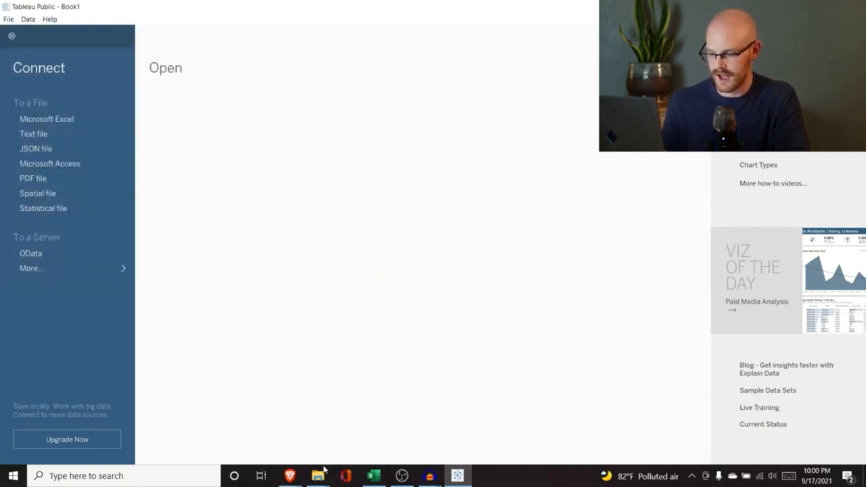
# In File Explorer, rename the vgsales file in Downloads as vgsales_1
pyautogui.moveTo(323, 470)
pyautogui.click(254, 420)
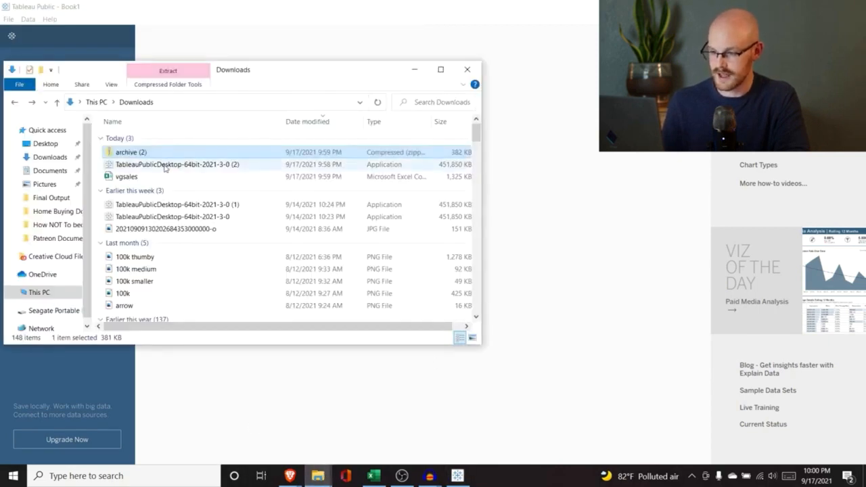
pyautogui.click(139, 178)
pyautogui.click(140, 177)
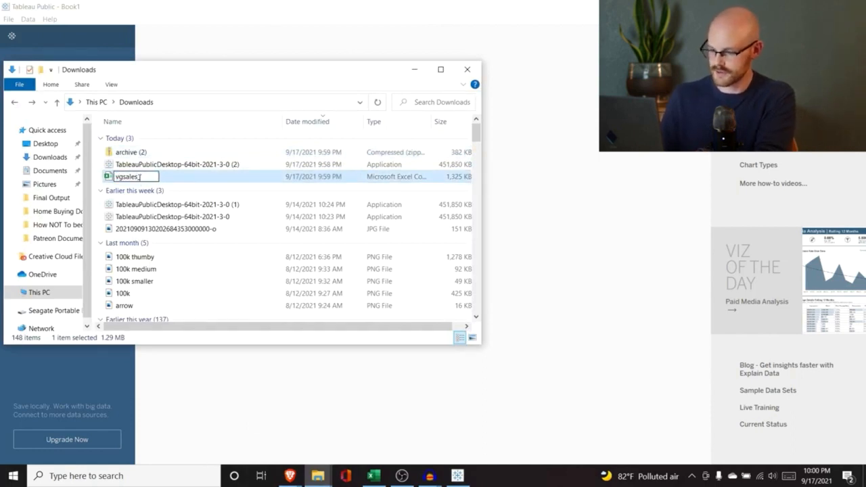
pyautogui.press('Return')
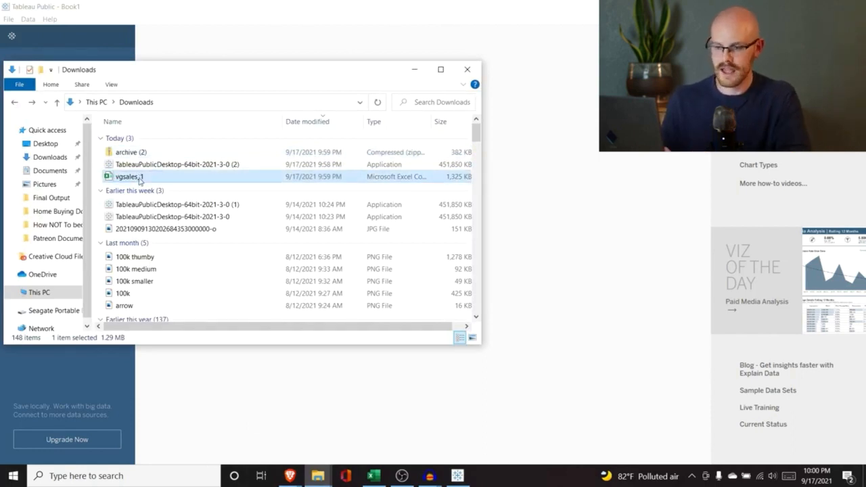
pyautogui.click(413, 69)
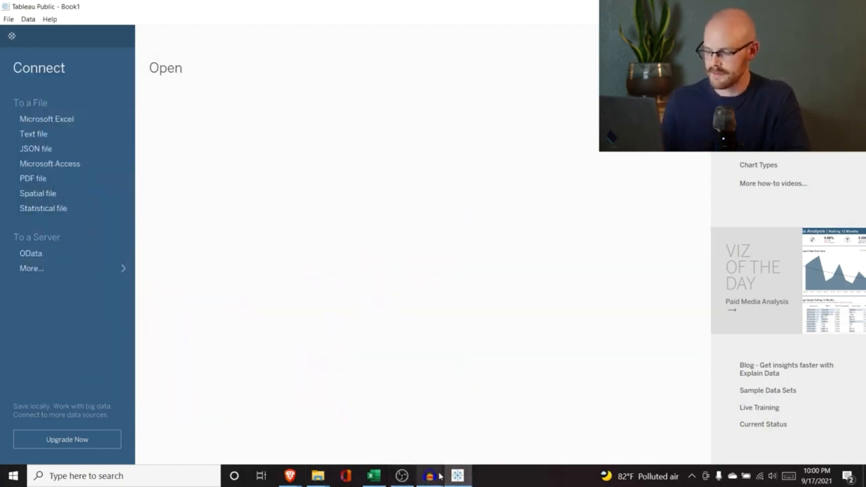
# Return to Tableau Public and connect to the vgsales_1 text file from the Downloads folder
pyautogui.moveTo(457, 475)
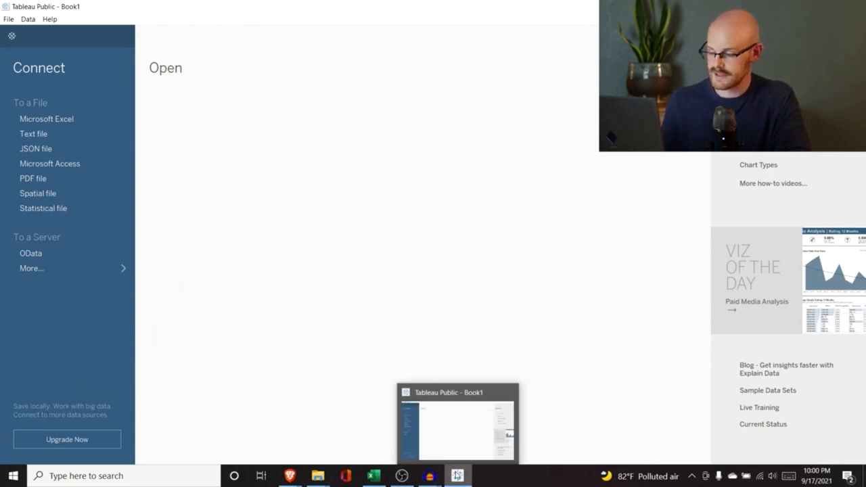
pyautogui.click(454, 438)
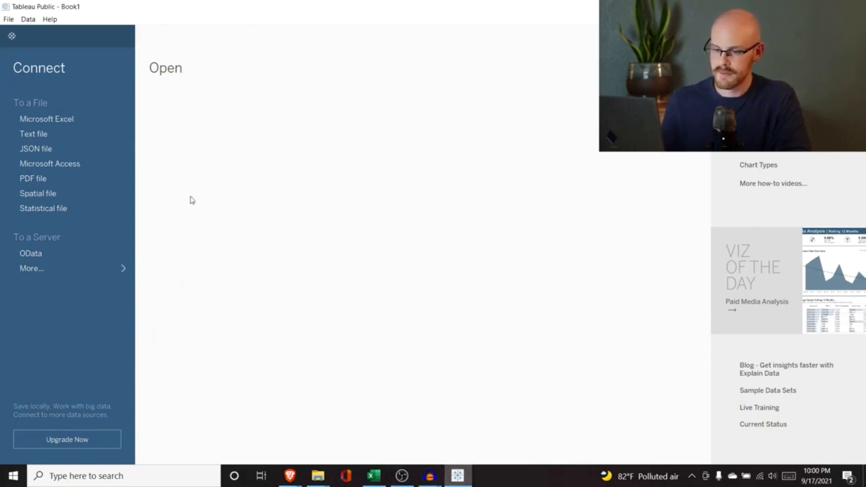
pyautogui.click(66, 135)
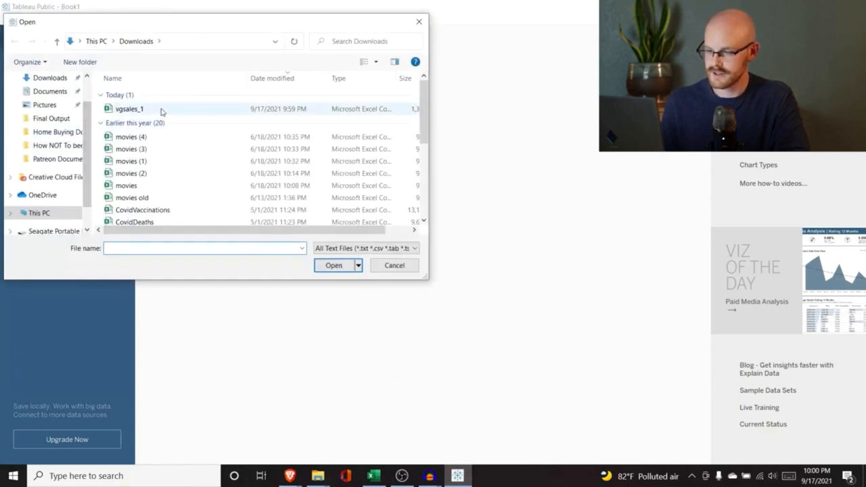
pyautogui.click(161, 112)
pyautogui.click(333, 265)
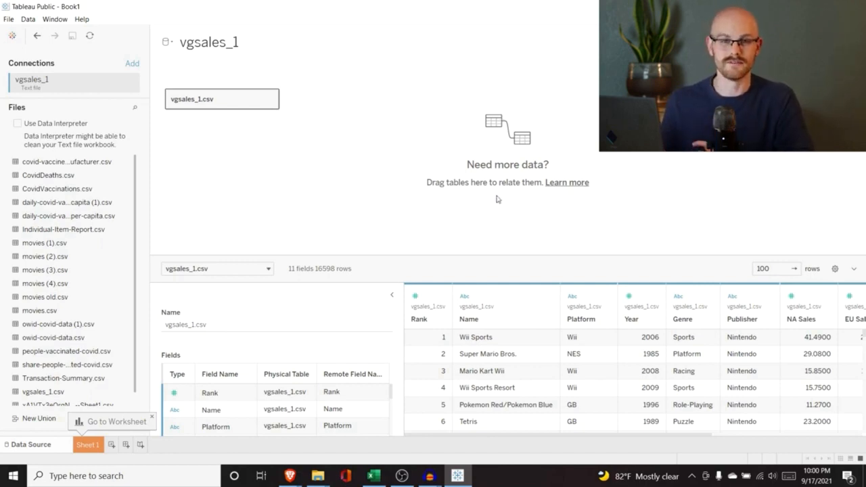
# Examine the rows and the regional sales columns in the vgsales_1.csv data preview
pyautogui.scroll(-1, 514, 378)
pyautogui.scroll(1, 520, 406)
pyautogui.hscroll(5, 519, 413)
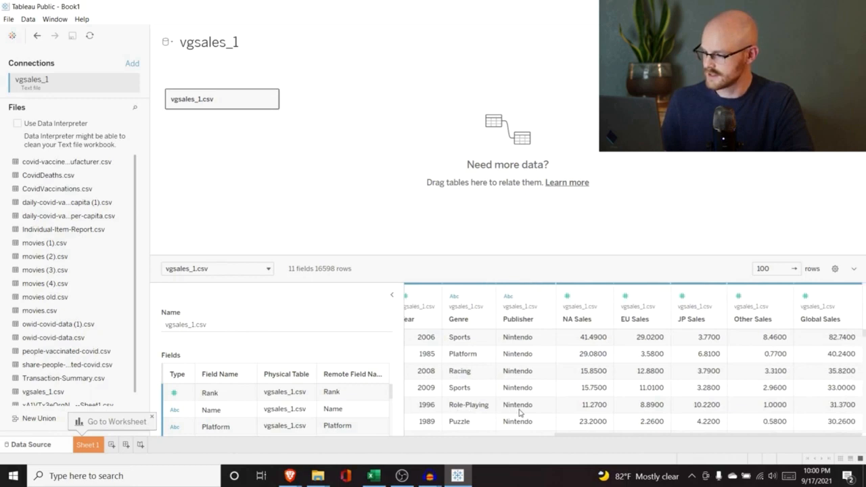
# Examine the field list and all columns of the vgsales_1.csv data preview, from Rank through the regional sales
pyautogui.hscroll(-2, 519, 413)
pyautogui.hscroll(-3, 520, 413)
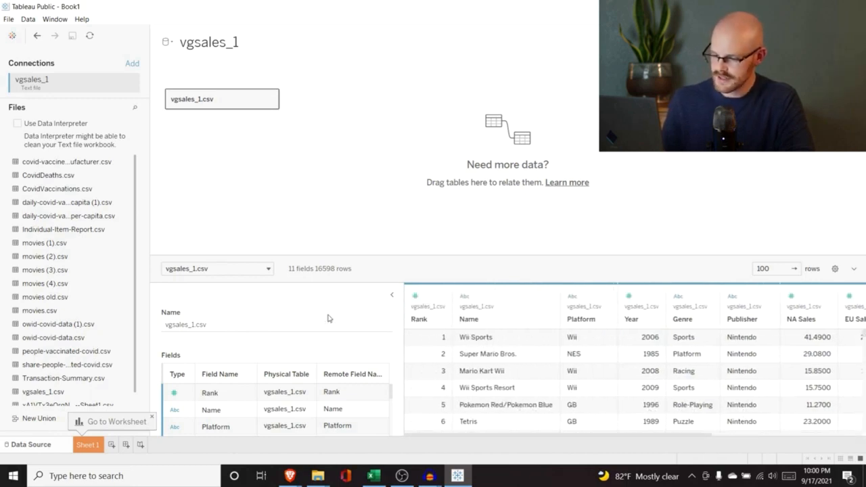
pyautogui.scroll(-3, 332, 410)
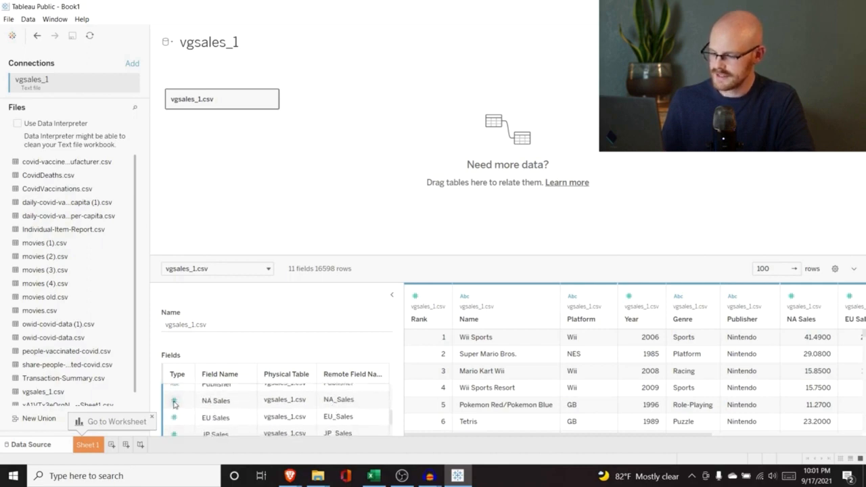
pyautogui.scroll(2, 232, 414)
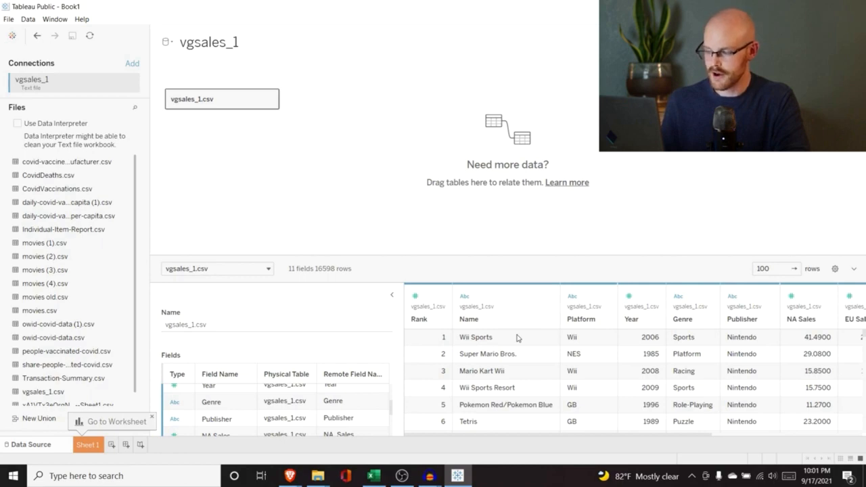
pyautogui.hscroll(3, 577, 366)
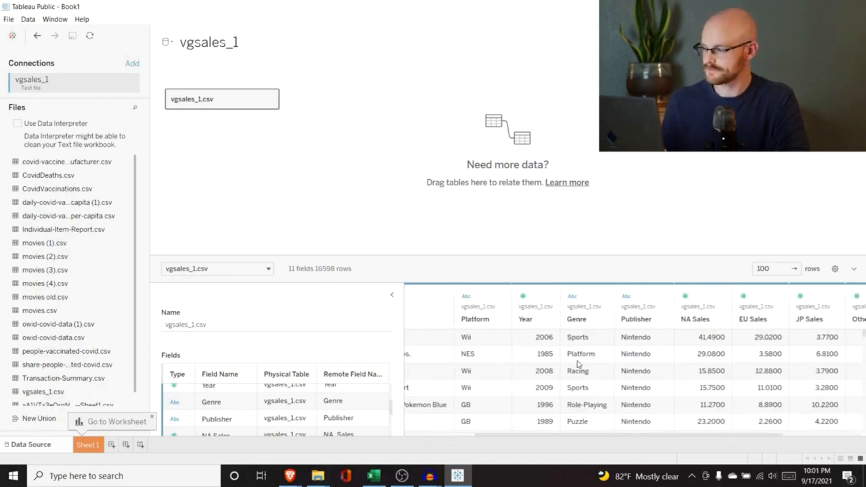
pyautogui.hscroll(3, 577, 365)
pyautogui.hscroll(-6, 577, 365)
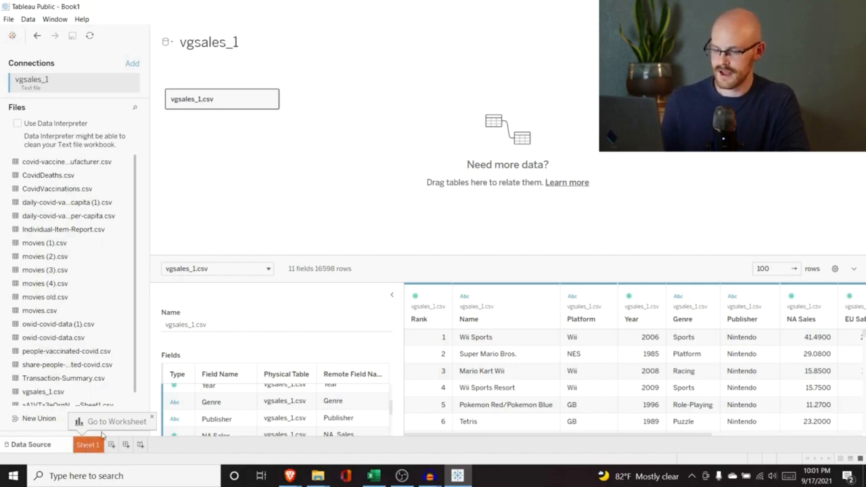
# Open Sheet 1 and look over the measure fields, such as EU Sales, Global Sales and NA Sales
pyautogui.click(88, 446)
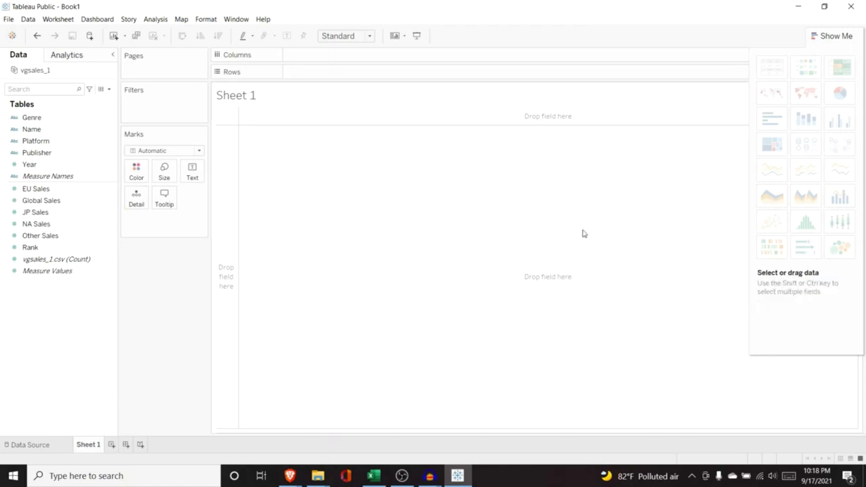
pyautogui.click(57, 224)
pyautogui.click(58, 190)
pyautogui.click(89, 200)
pyautogui.click(94, 223)
pyautogui.click(65, 260)
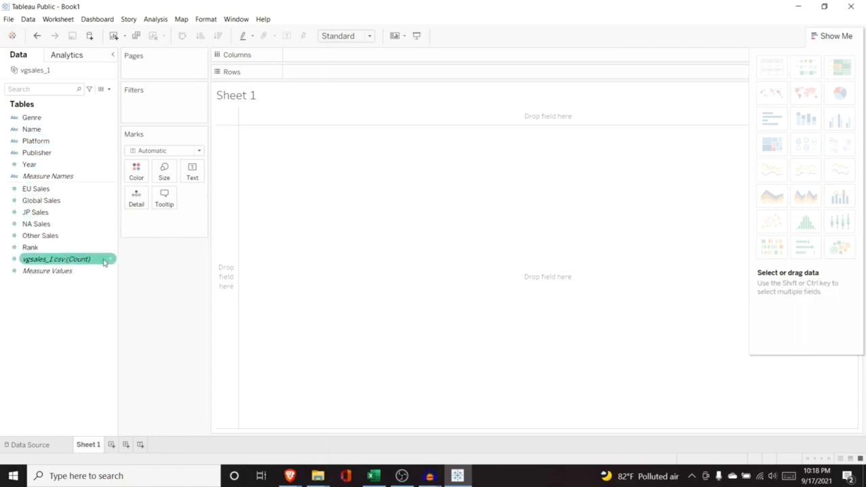
pyautogui.click(161, 265)
# Review the dimension fields Genre, Name, Platform and Publisher in comparison with the measures
pyautogui.click(49, 117)
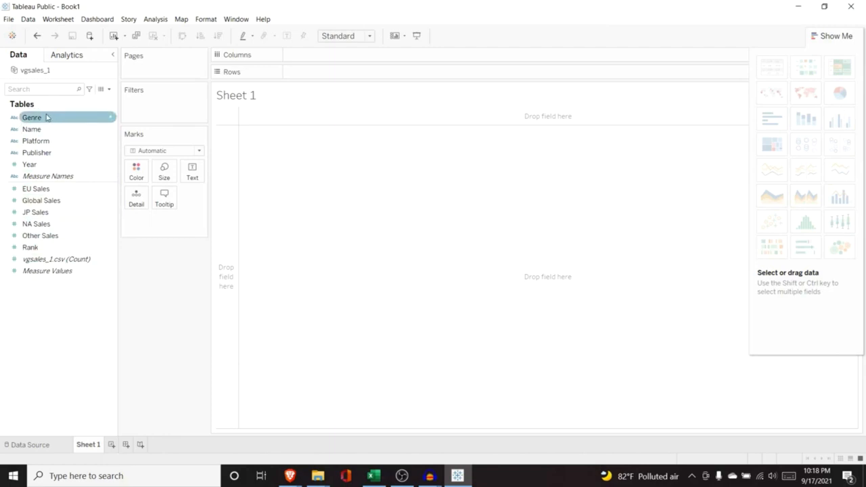
pyautogui.click(33, 131)
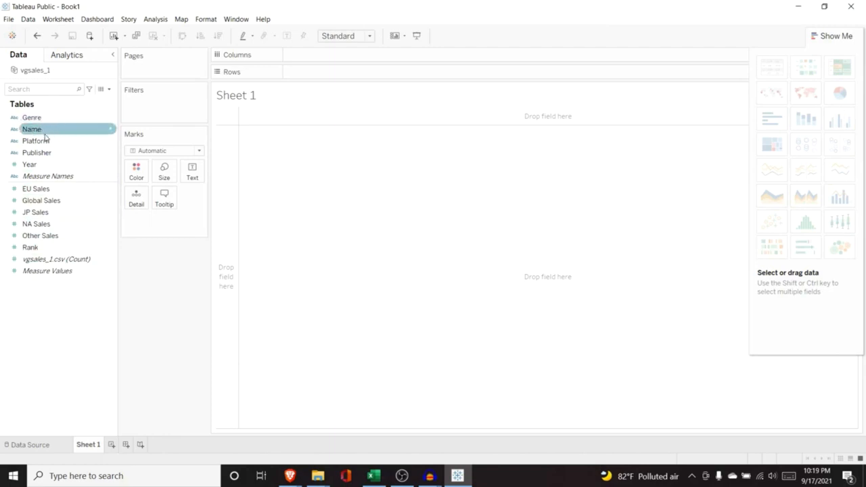
pyautogui.click(46, 142)
pyautogui.click(65, 118)
pyautogui.click(64, 142)
pyautogui.click(54, 154)
pyautogui.click(58, 129)
pyautogui.click(56, 153)
pyautogui.click(56, 190)
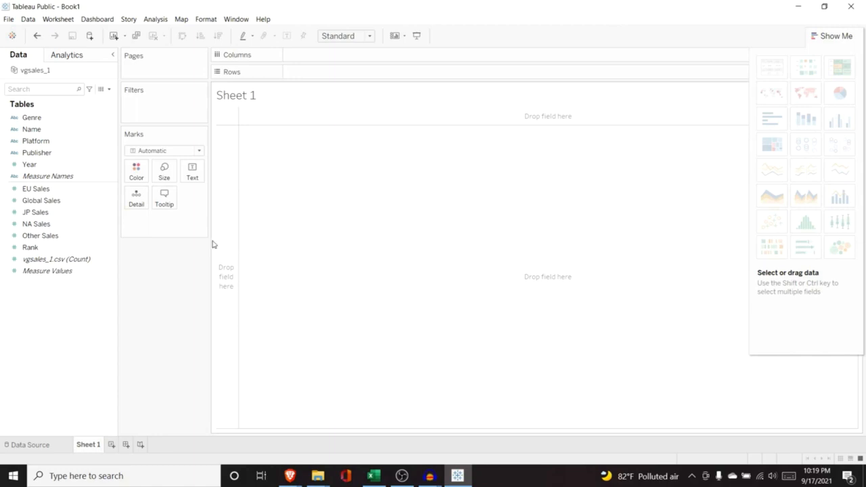
# Put Global Sales on the sheet and try it on both the Rows and the Columns shelf
pyautogui.moveTo(63, 201); pyautogui.dragTo(228, 230)
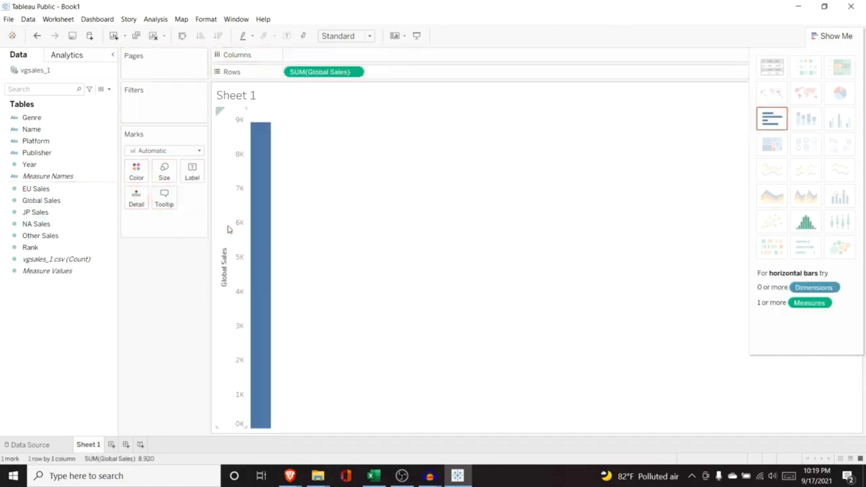
pyautogui.moveTo(254, 164)
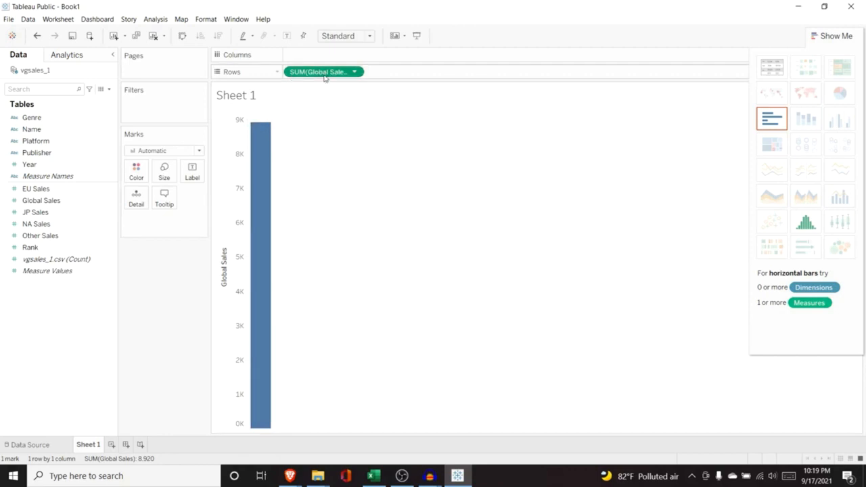
pyautogui.moveTo(325, 79); pyautogui.dragTo(373, 116)
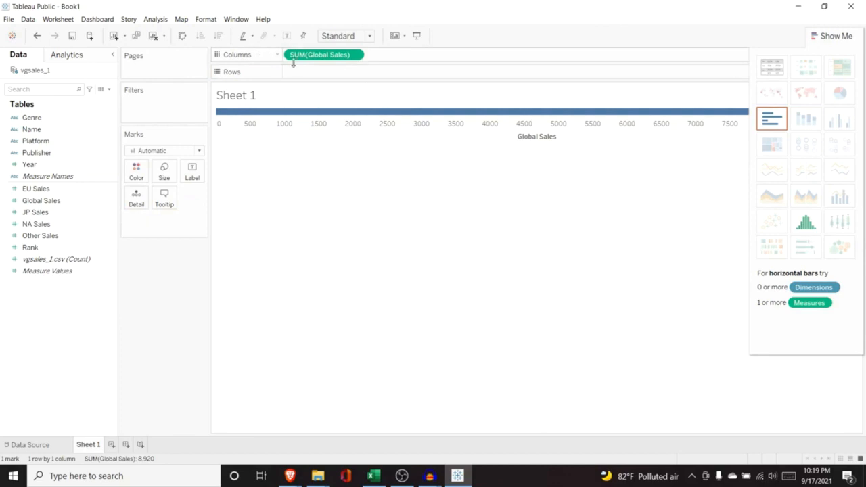
pyautogui.moveTo(352, 54); pyautogui.dragTo(327, 79)
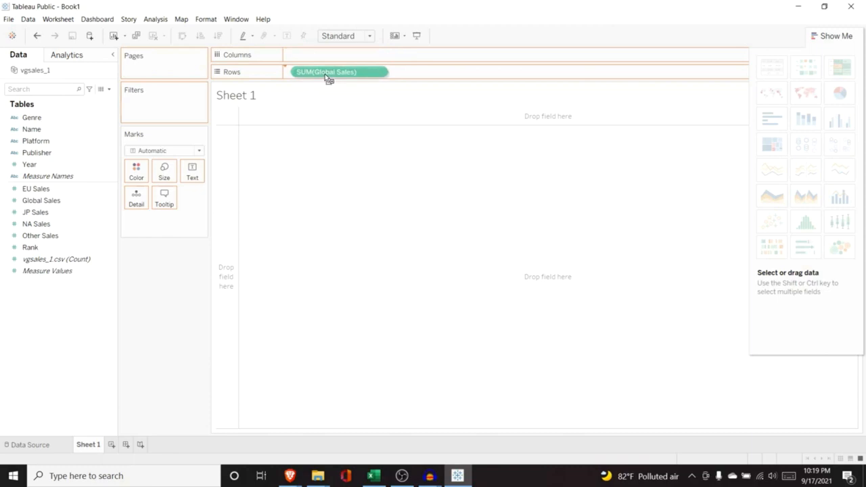
# Try Global Sales as a text mark in the body of the view, and remove it from the sheet
pyautogui.moveTo(324, 74); pyautogui.dragTo(435, 234)
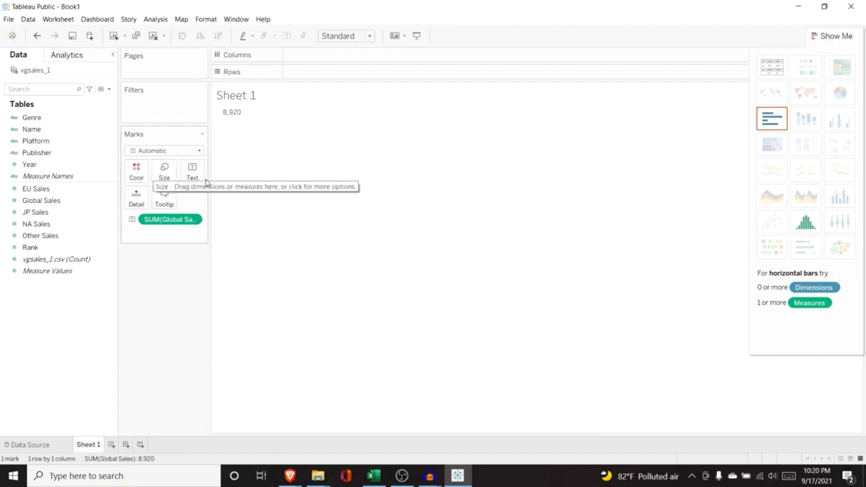
pyautogui.click(163, 220)
pyautogui.press('Delete')
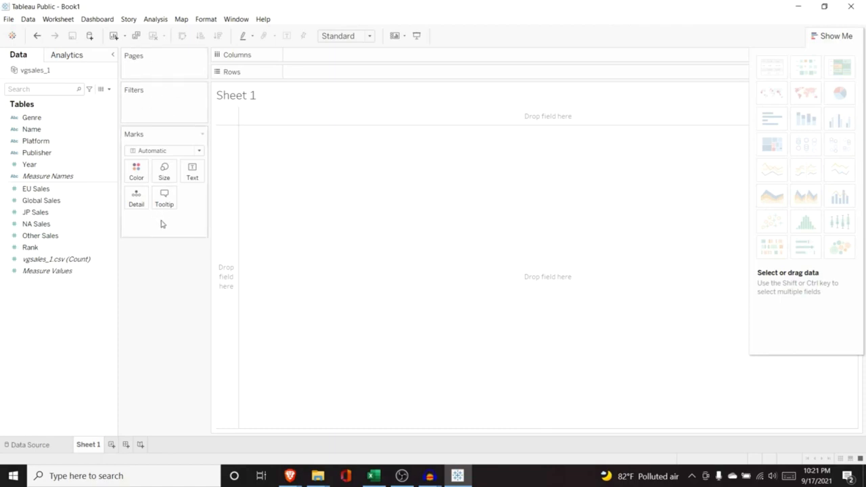
# Build a line chart with Global Sales on Rows and Year on Columns
pyautogui.click(76, 201)
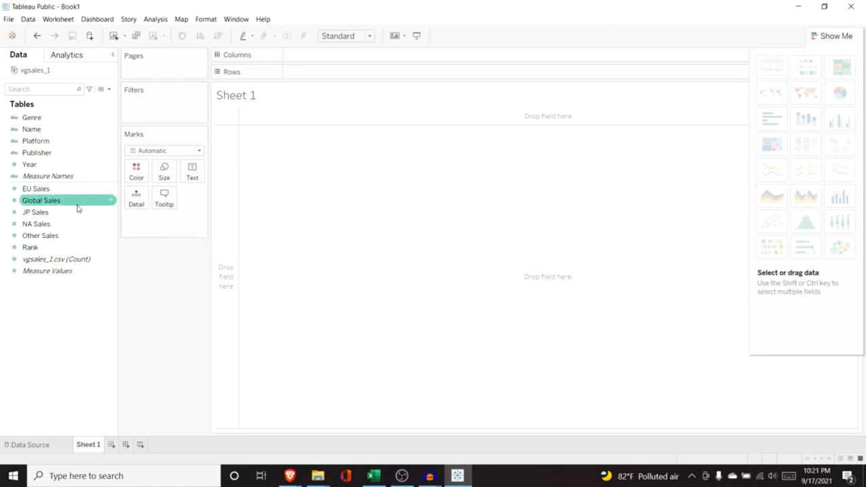
pyautogui.moveTo(70, 202)
pyautogui.mouseDown()
pyautogui.moveTo(165, 191)
pyautogui.moveTo(263, 137)
pyautogui.moveTo(336, 75)
pyautogui.mouseUp()
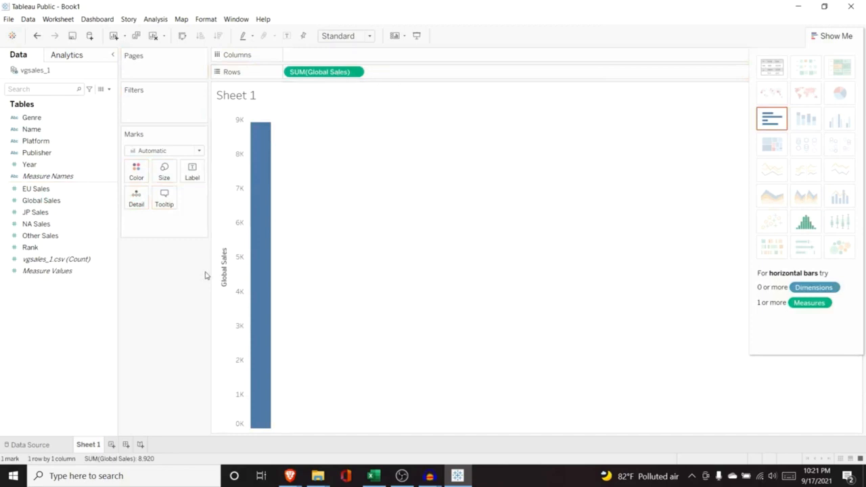
pyautogui.moveTo(59, 170); pyautogui.dragTo(332, 57)
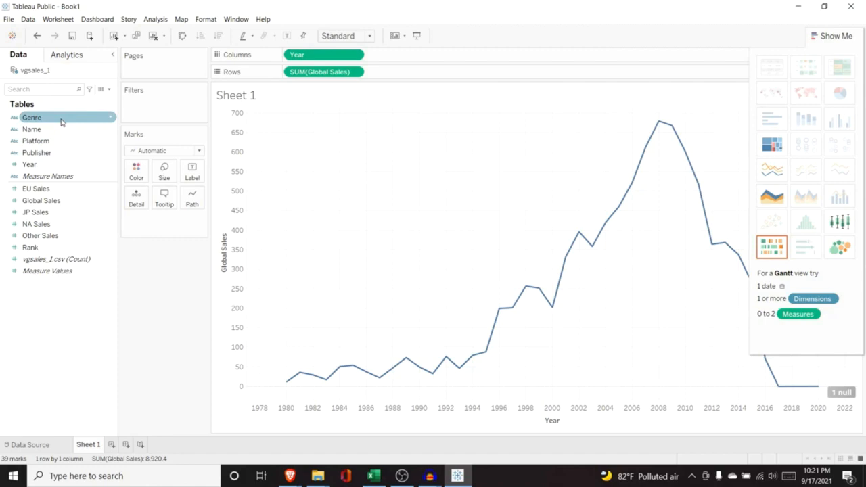
# Try splitting the chart by Genre on Columns and on Rows, and take Genre off the shelves
pyautogui.moveTo(62, 119); pyautogui.dragTo(295, 60)
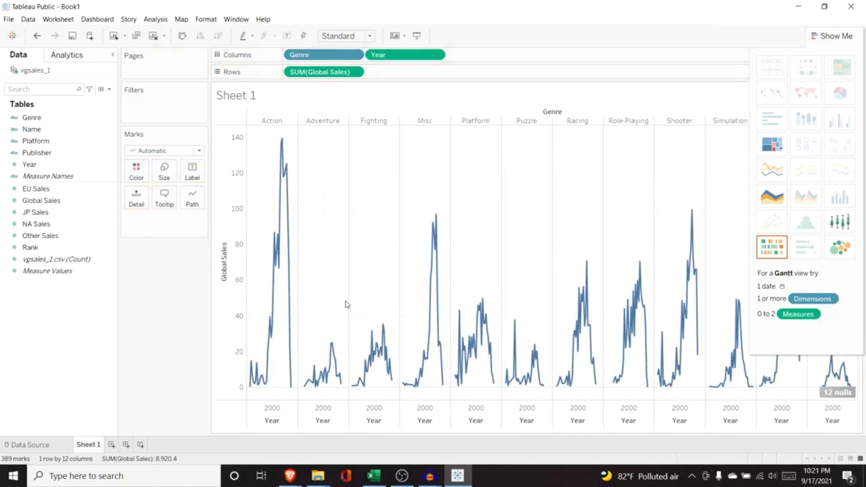
pyautogui.moveTo(301, 55); pyautogui.dragTo(298, 76)
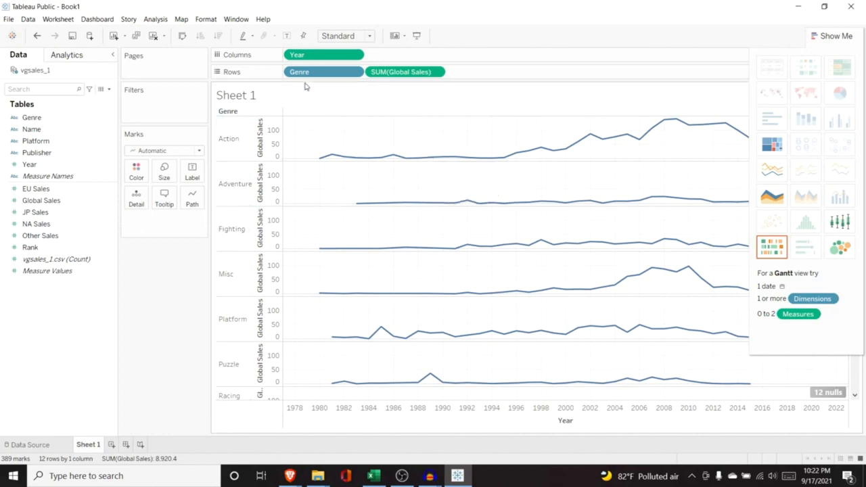
pyautogui.moveTo(306, 73); pyautogui.dragTo(56, 163)
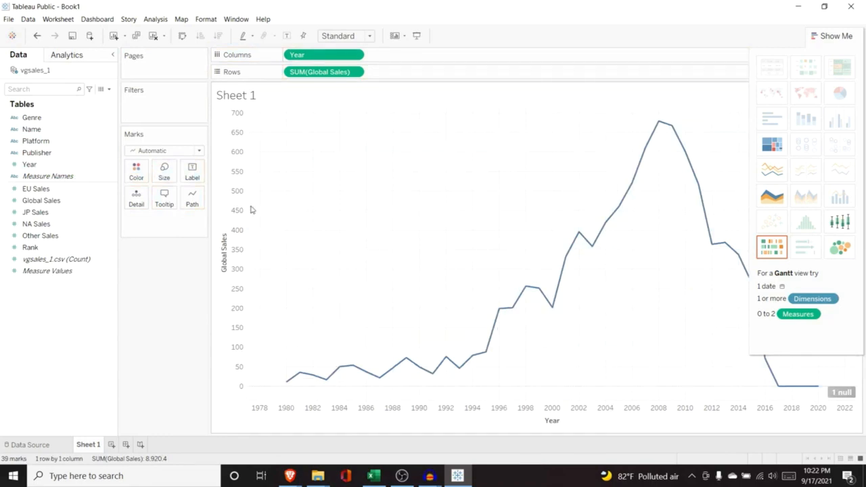
# Add Genre to the marks to color each line by genre, and close the Show Me pane
pyautogui.moveTo(78, 122); pyautogui.dragTo(162, 226)
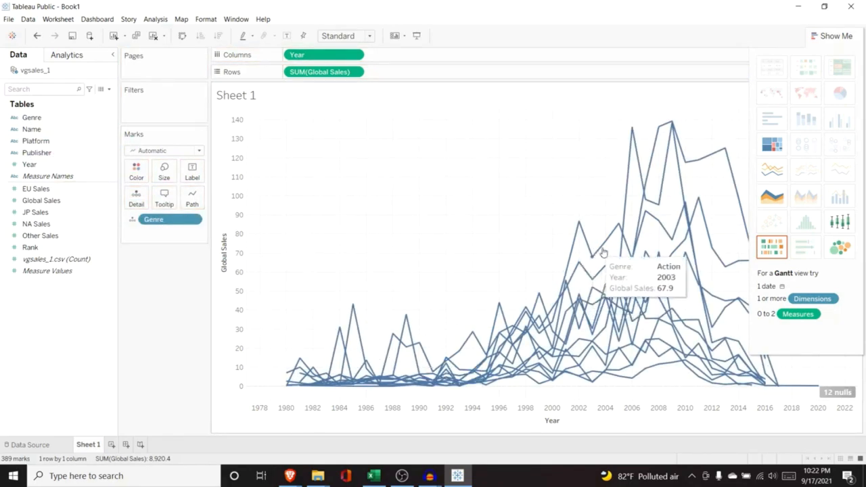
pyautogui.moveTo(617, 247)
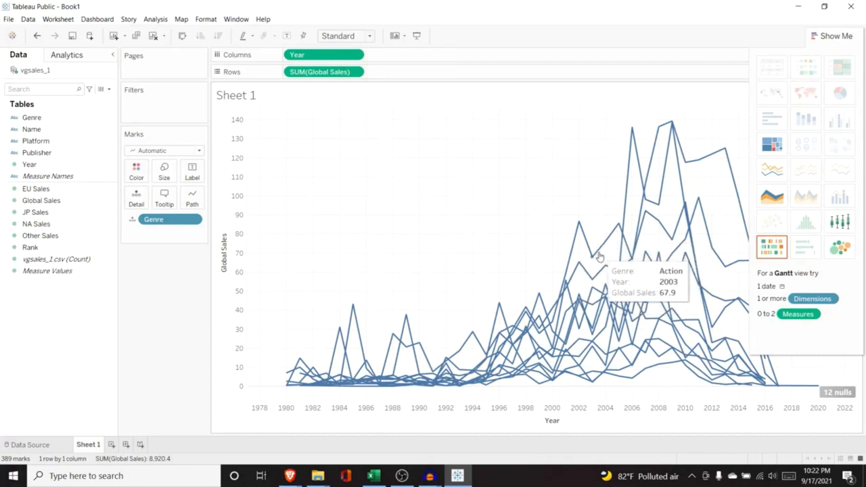
pyautogui.moveTo(602, 269)
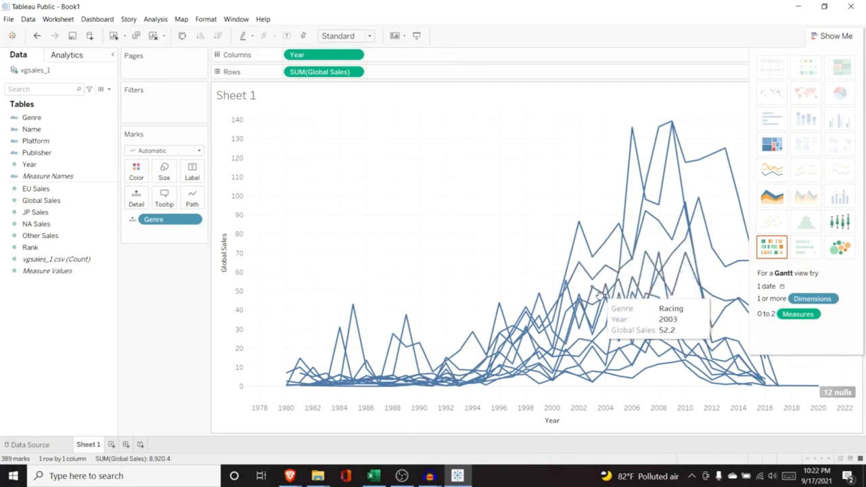
pyautogui.moveTo(591, 322)
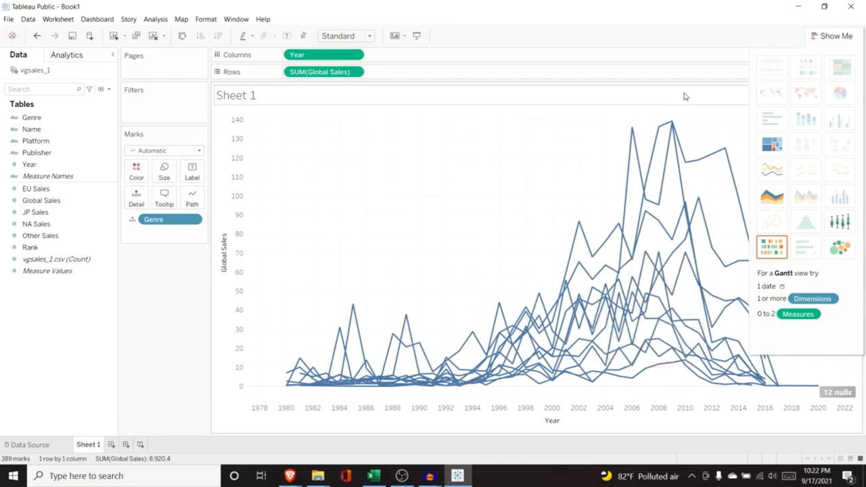
pyautogui.click(832, 35)
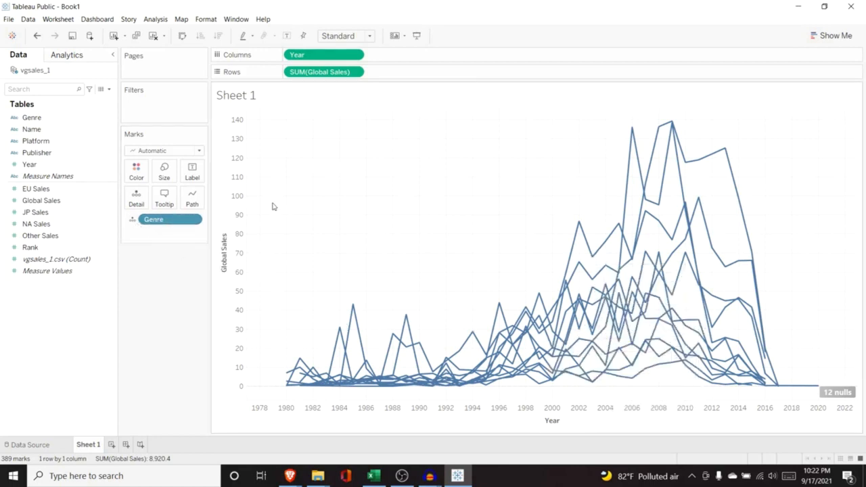
pyautogui.click(133, 220)
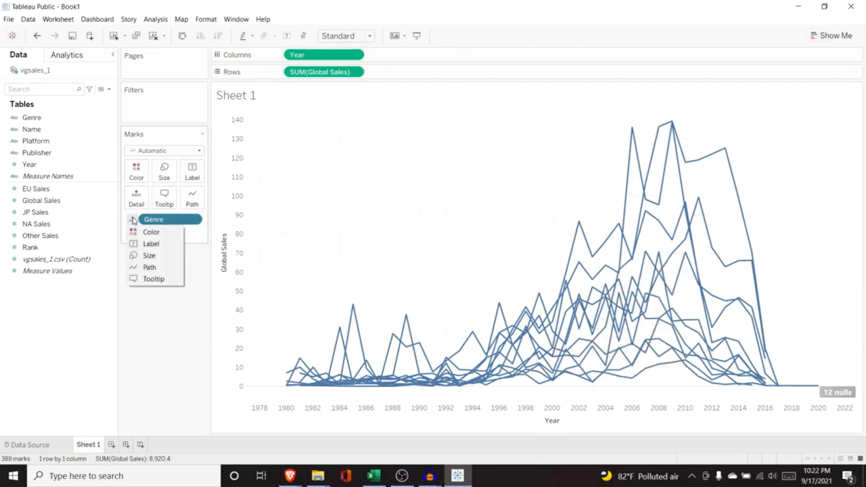
pyautogui.click(137, 232)
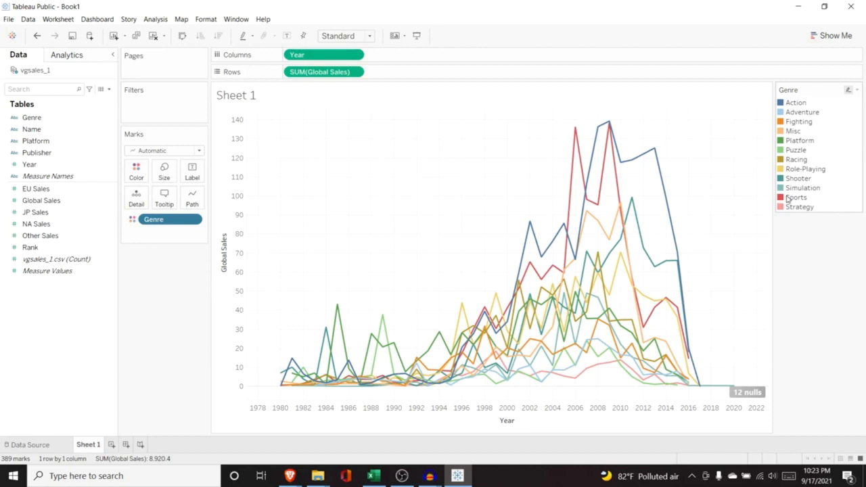
# Add Genre to the marks a second time as a label, with mark labels shown
pyautogui.moveTo(577, 129)
pyautogui.moveTo(40, 118); pyautogui.dragTo(156, 232)
pyautogui.click(132, 231)
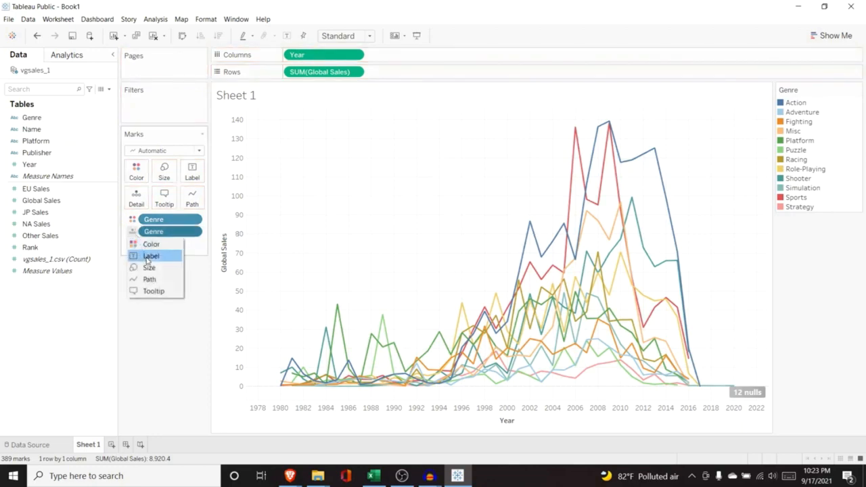
pyautogui.click(150, 256)
pyautogui.click(192, 171)
pyautogui.click(214, 196)
pyautogui.click(214, 195)
pyautogui.click(214, 196)
pyautogui.click(213, 195)
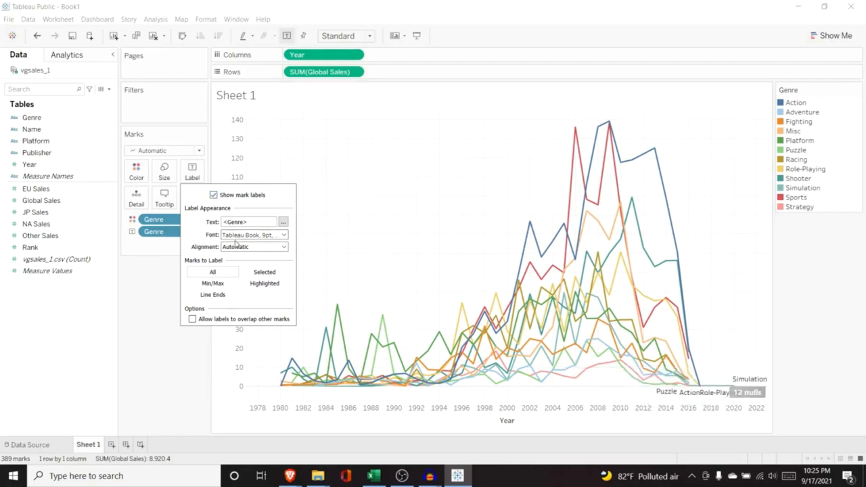
# Set the genre labels' font color to black and restrict the marks to label to Min/Max
pyautogui.click(283, 236)
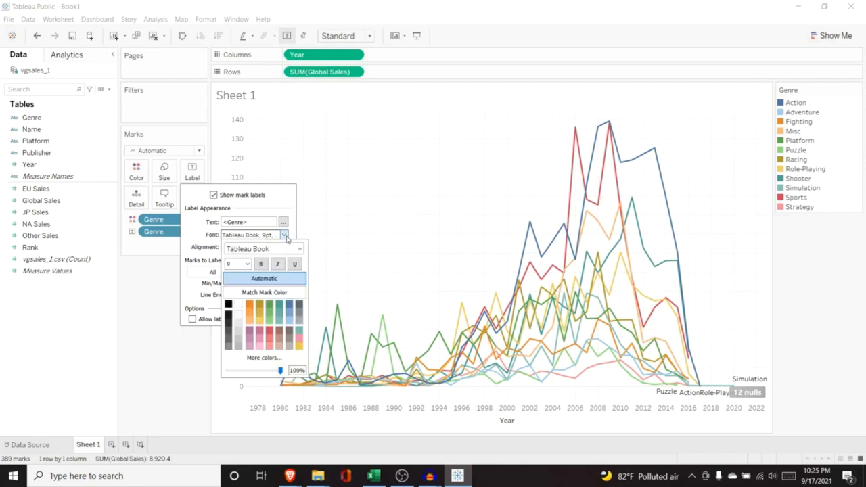
pyautogui.click(250, 306)
pyautogui.click(228, 305)
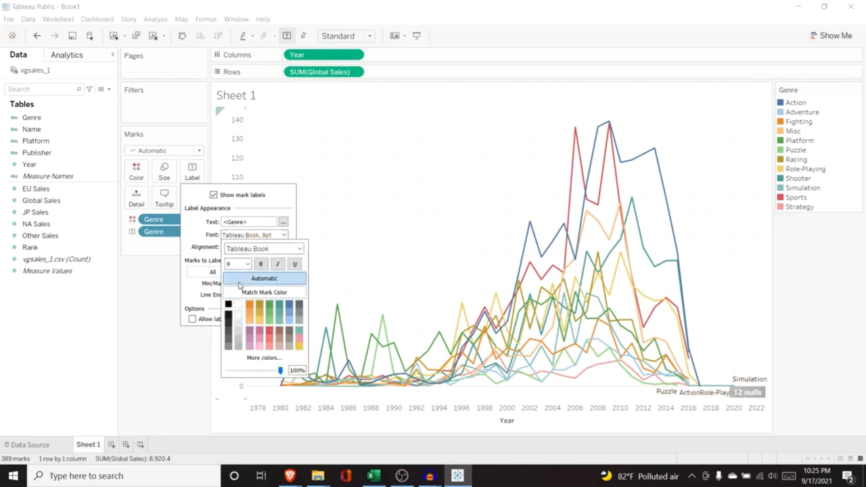
pyautogui.click(196, 242)
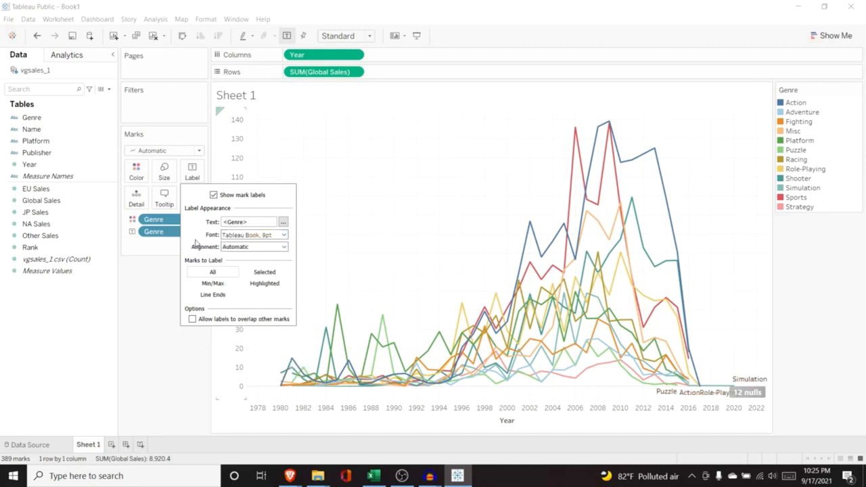
pyautogui.click(212, 283)
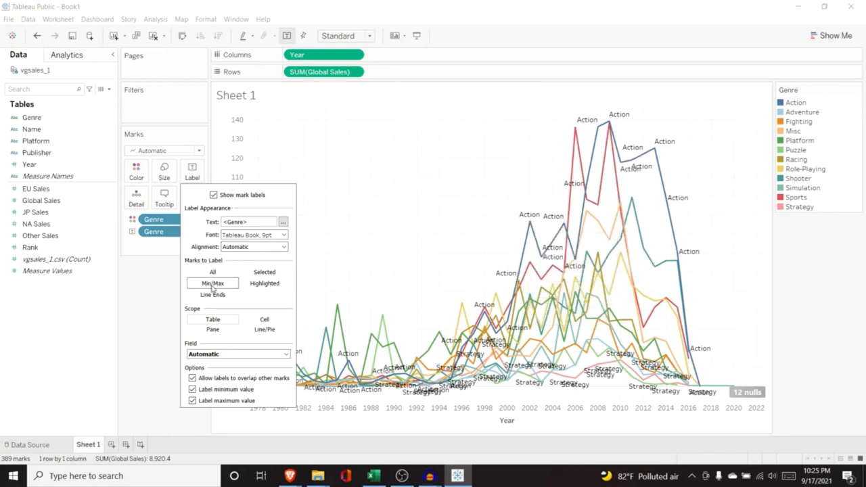
# Try labeling only selected marks, selecting the points around the chart's peaks, and set the marks to label to All
pyautogui.click(264, 272)
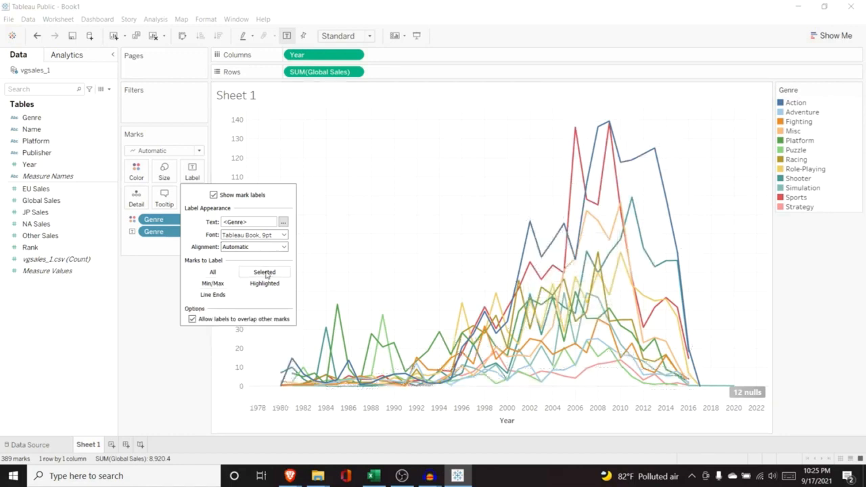
pyautogui.moveTo(476, 116); pyautogui.dragTo(719, 275)
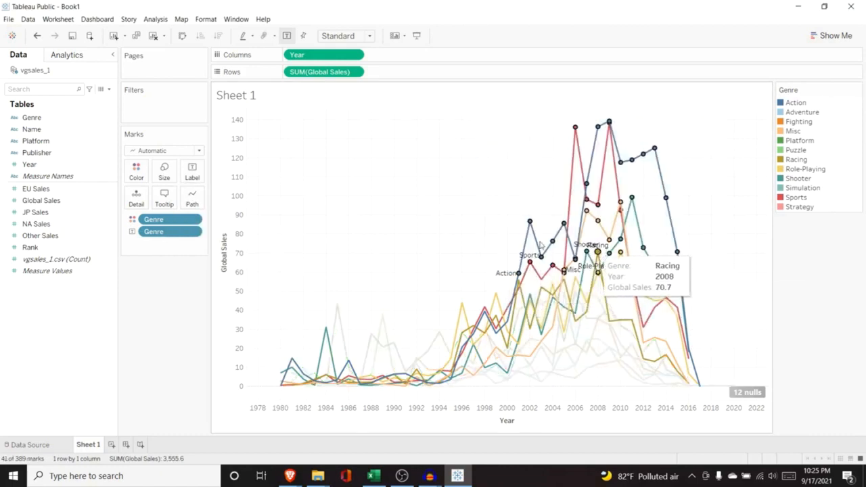
pyautogui.click(192, 172)
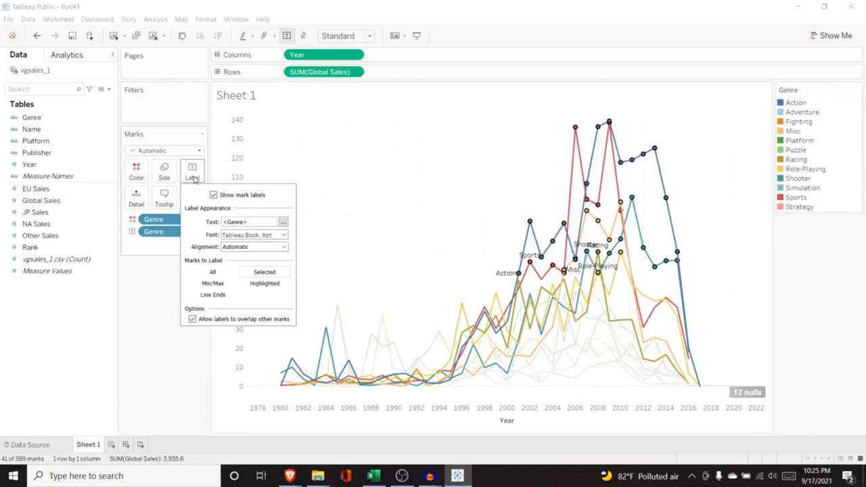
pyautogui.click(222, 273)
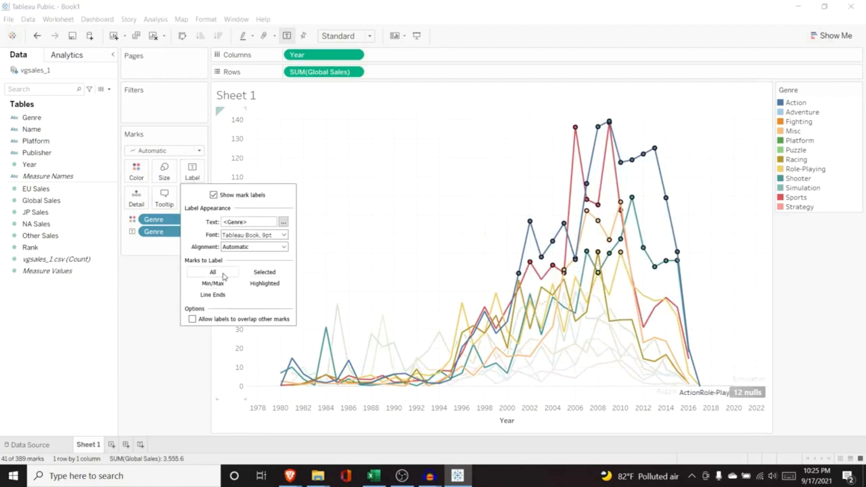
pyautogui.click(148, 280)
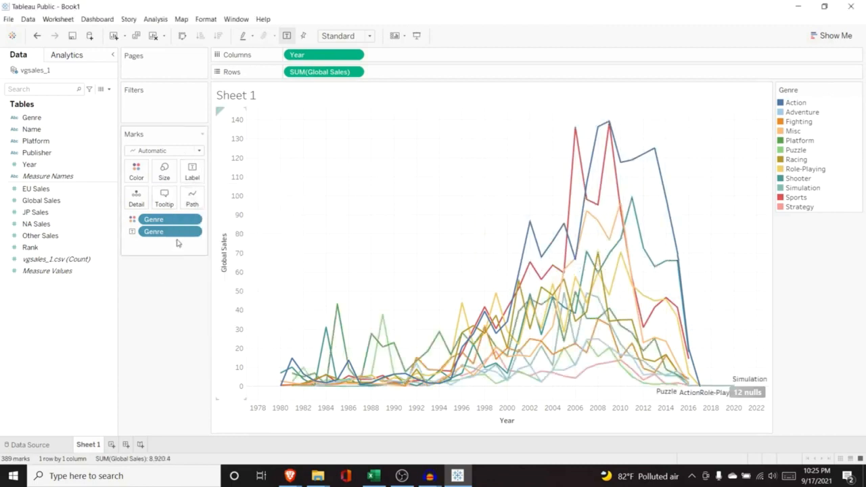
# Try labeling only the line ends, toggling the start-of-line and end-of-line labels off and on
pyautogui.click(194, 180)
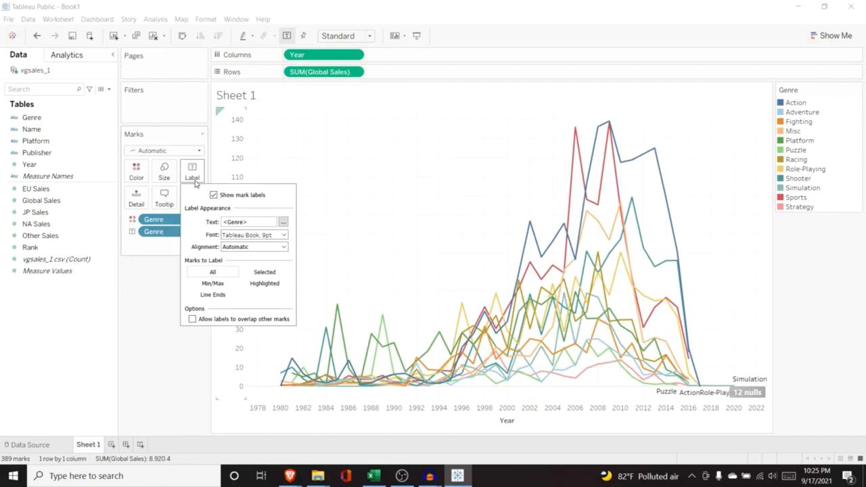
pyautogui.click(218, 297)
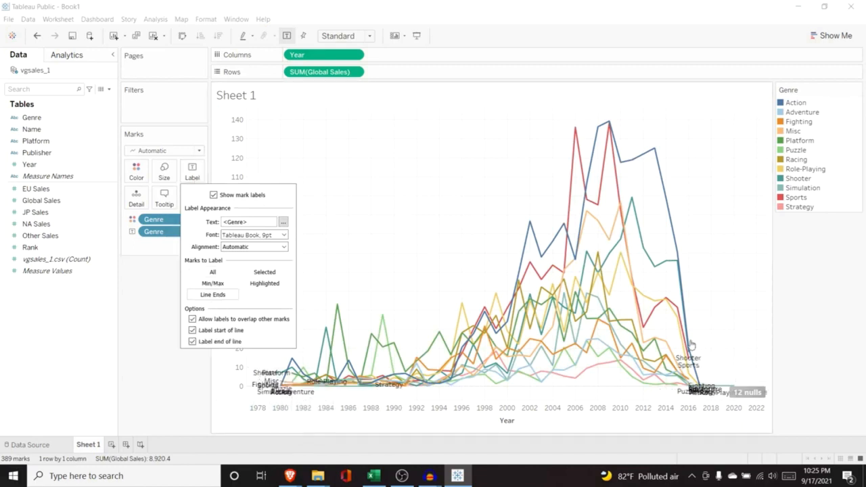
pyautogui.click(192, 330)
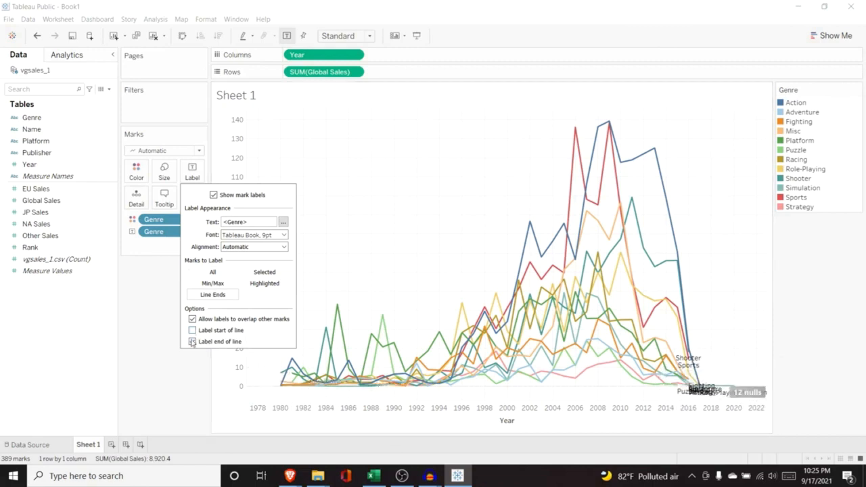
pyautogui.click(193, 341)
pyautogui.click(192, 330)
pyautogui.click(192, 342)
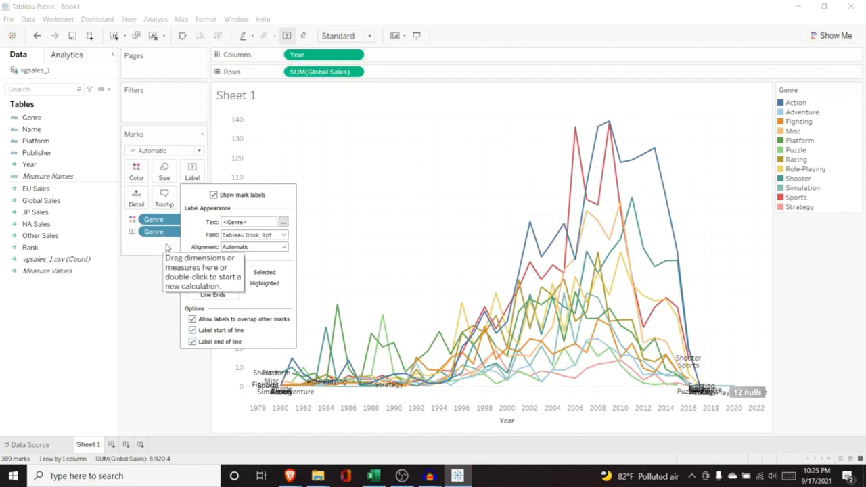
pyautogui.click(167, 248)
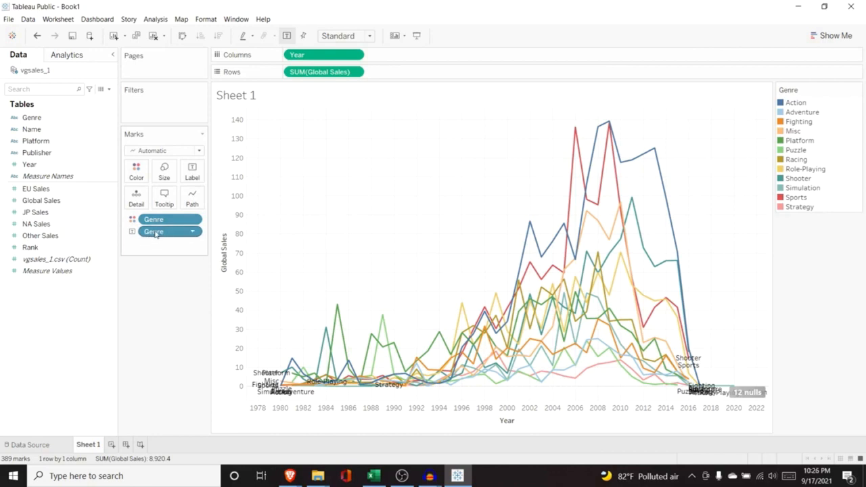
# Replace the Genre label on the marks with Global Sales as the label
pyautogui.moveTo(153, 232); pyautogui.dragTo(101, 200)
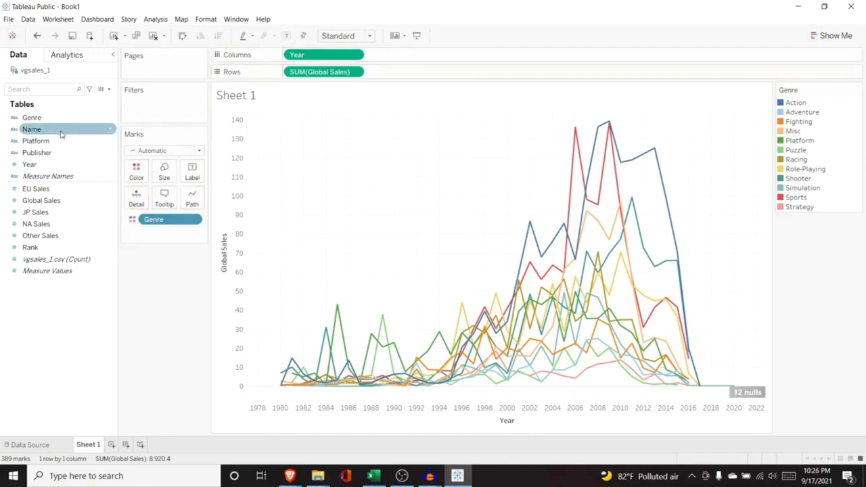
pyautogui.moveTo(71, 204); pyautogui.dragTo(146, 236)
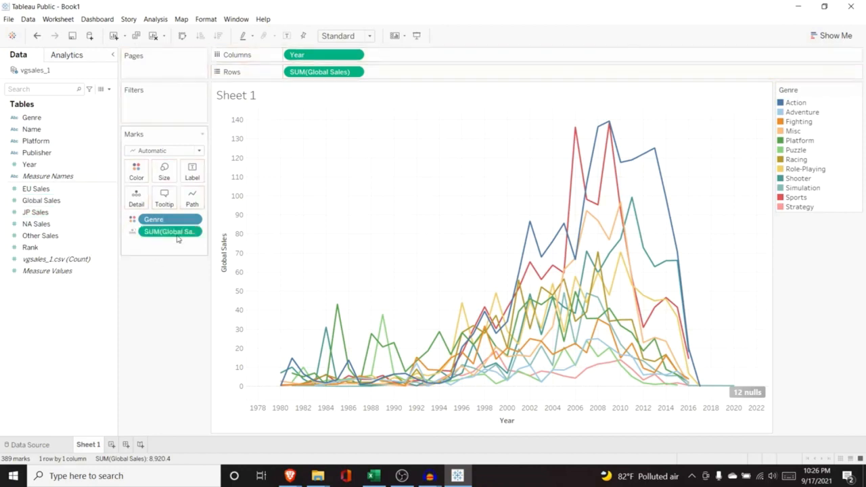
pyautogui.click(133, 233)
pyautogui.click(149, 256)
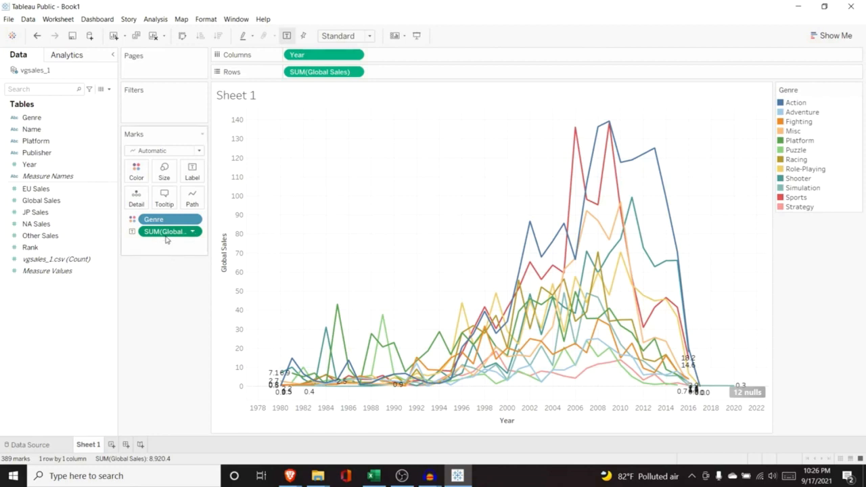
# Restrict the Global Sales labels to Min/Max marks with the scope set to Line/Pie
pyautogui.click(193, 173)
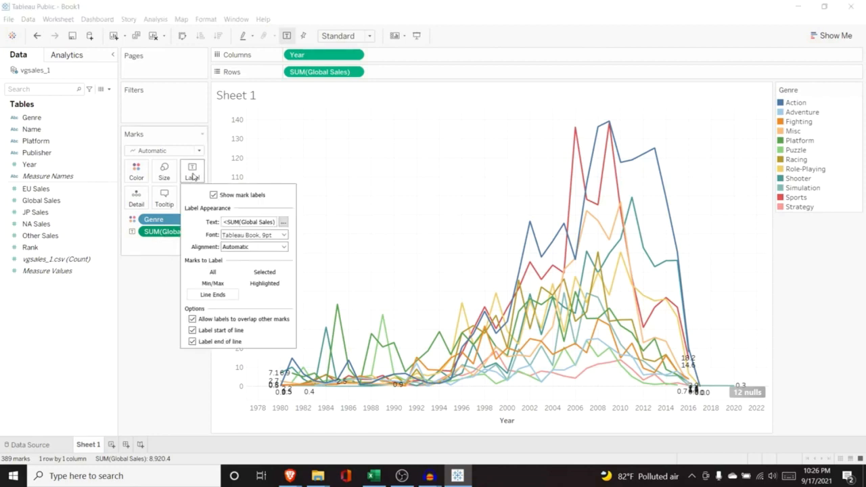
pyautogui.click(218, 285)
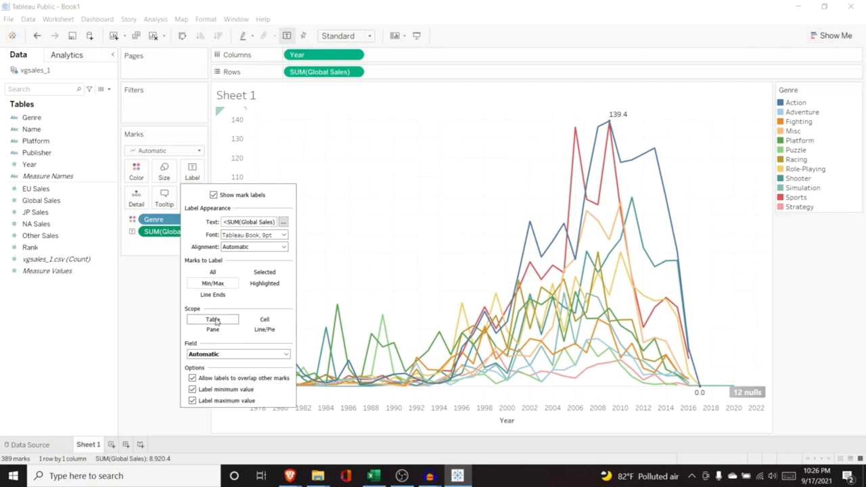
pyautogui.moveTo(696, 398)
pyautogui.click(263, 329)
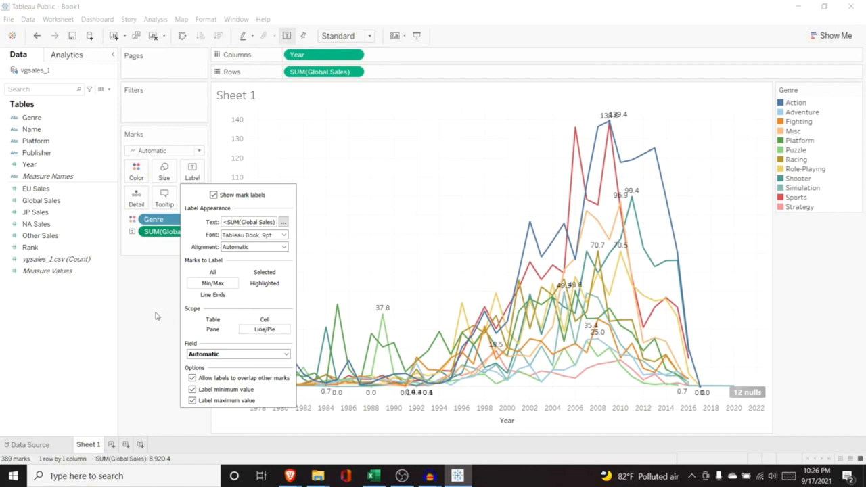
pyautogui.click(156, 316)
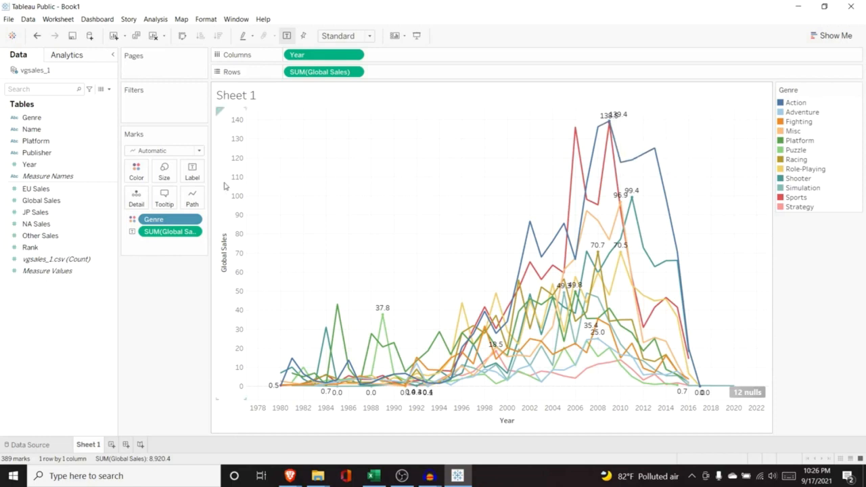
# Turn off labeling of the minimum value and keep only the maximum value labeled on each line
pyautogui.click(193, 174)
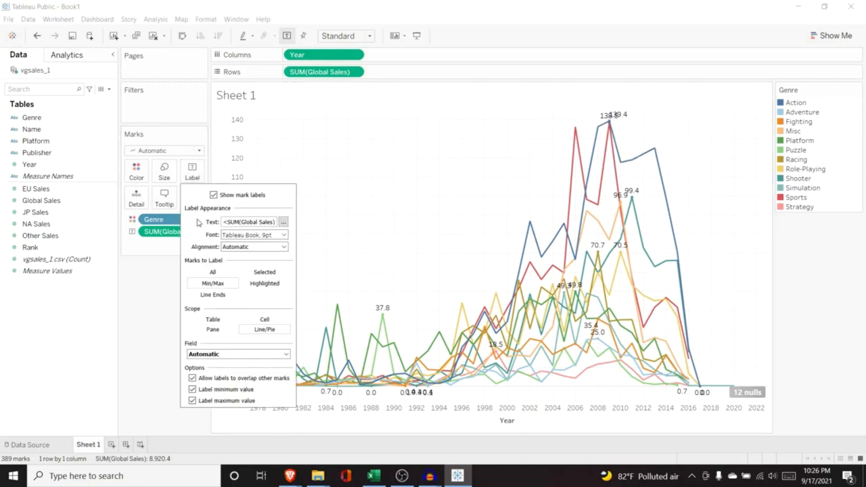
pyautogui.click(192, 389)
pyautogui.click(192, 400)
pyautogui.click(192, 389)
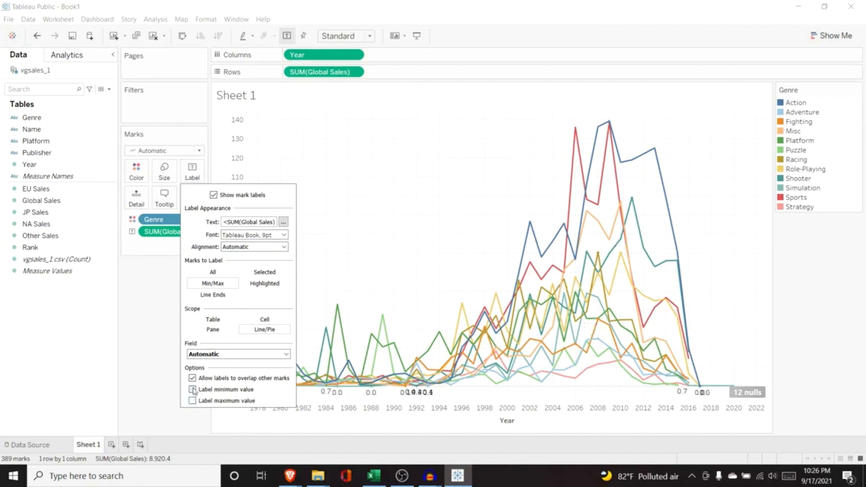
pyautogui.click(192, 400)
pyautogui.click(193, 390)
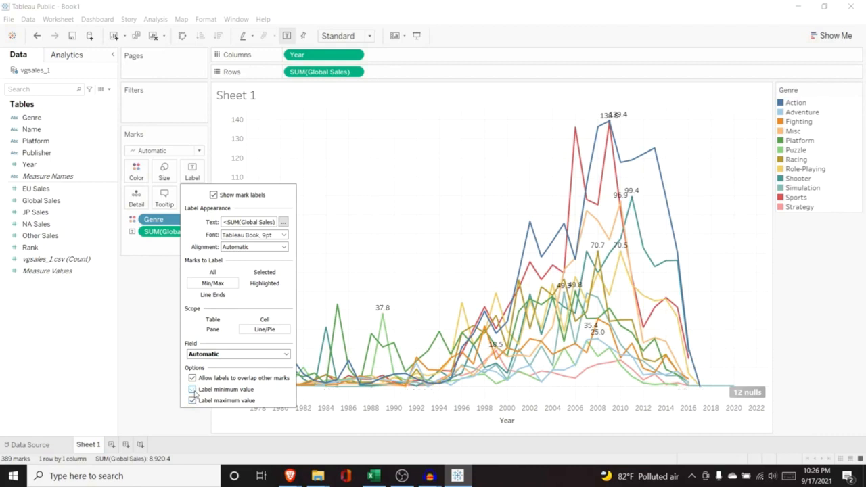
pyautogui.click(162, 314)
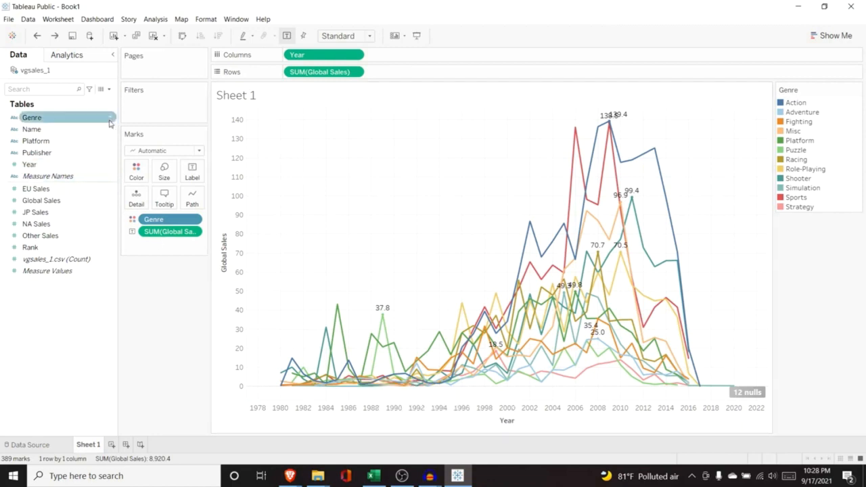
# Try adding Year to the marks as a second label, and take it off the marks
pyautogui.moveTo(73, 166); pyautogui.dragTo(144, 242)
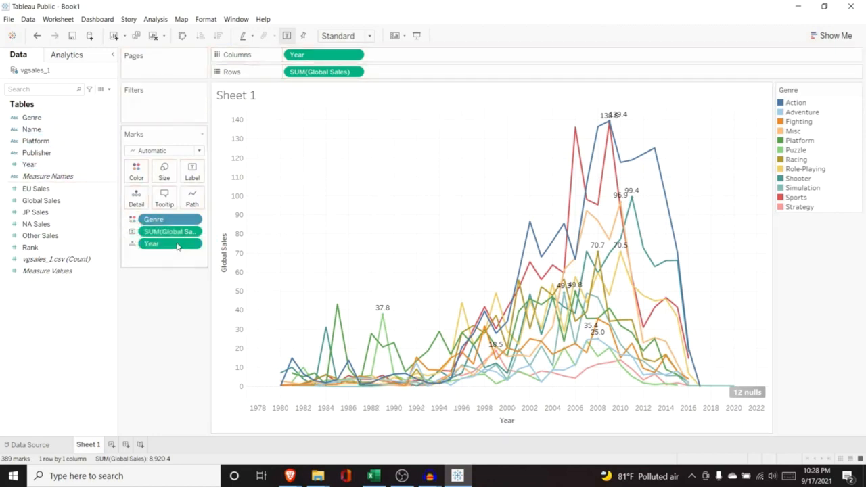
pyautogui.click(133, 245)
pyautogui.click(151, 268)
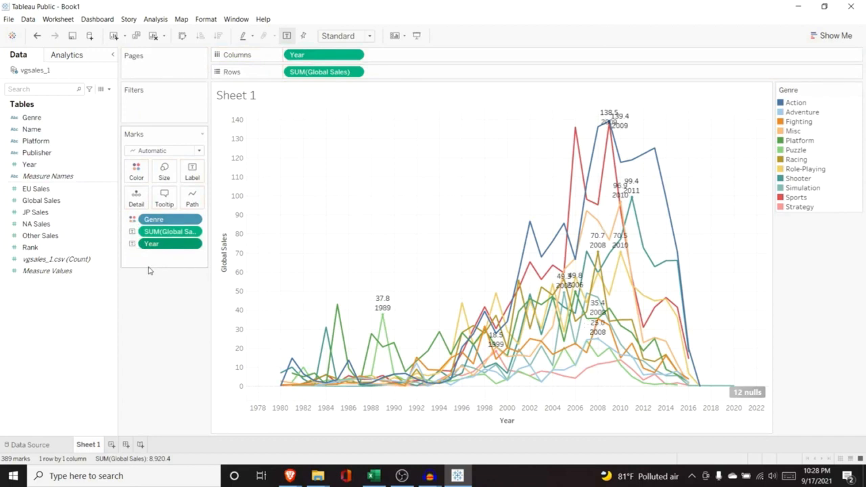
pyautogui.moveTo(382, 323)
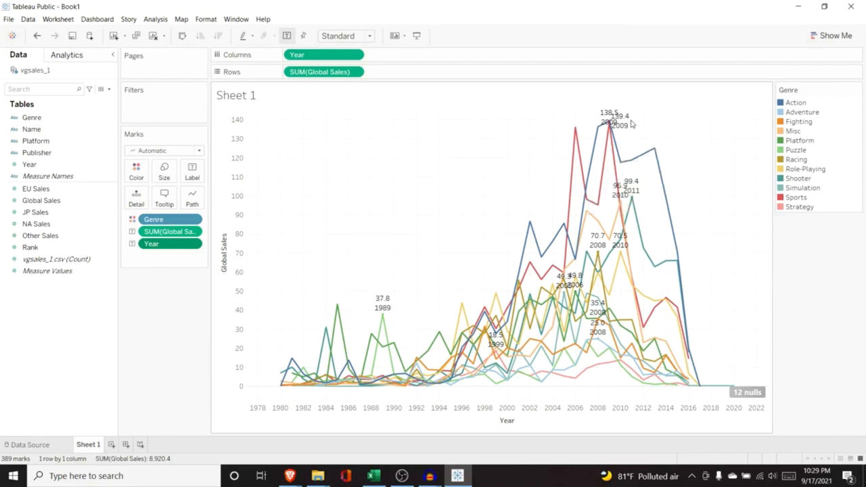
pyautogui.moveTo(169, 245); pyautogui.dragTo(64, 168)
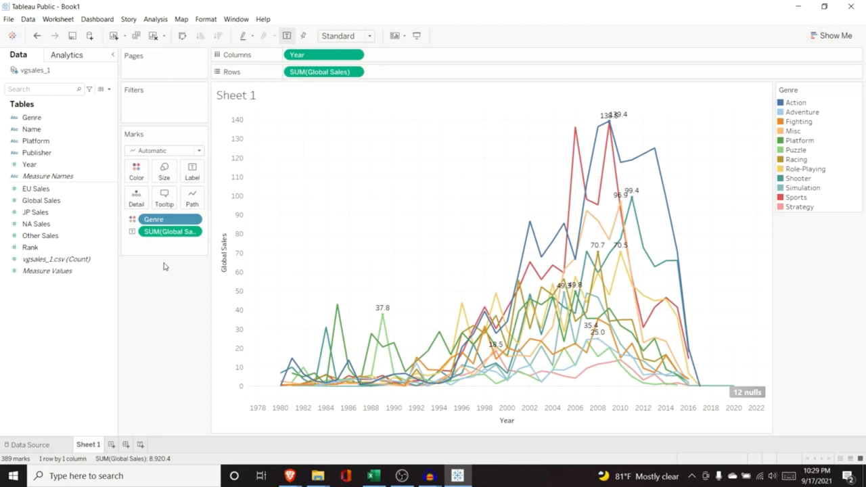
# Add a Platform filter with all platforms selected and show its filter control beside the chart
pyautogui.moveTo(54, 142); pyautogui.dragTo(161, 106)
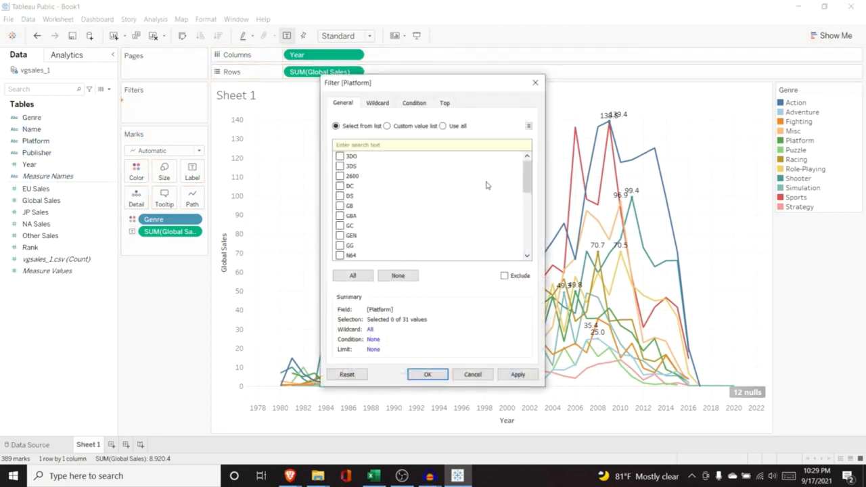
pyautogui.moveTo(528, 173)
pyautogui.mouseDown()
pyautogui.moveTo(529, 232)
pyautogui.moveTo(527, 157)
pyautogui.mouseUp()
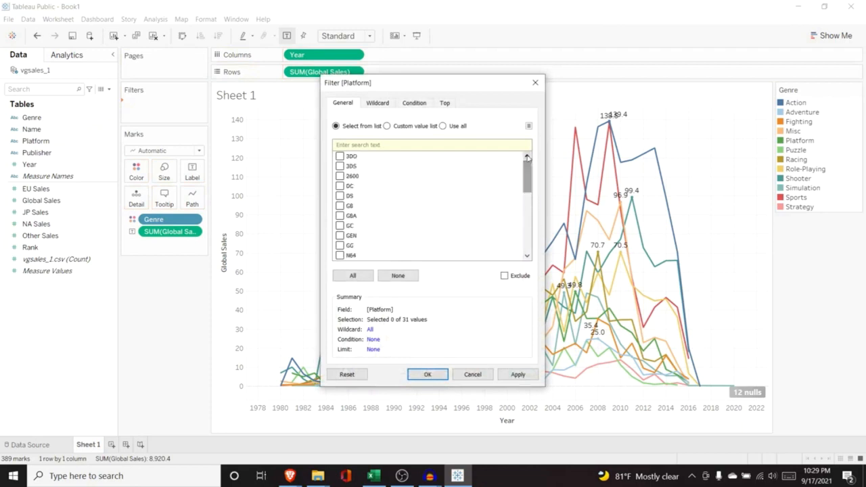
pyautogui.click(352, 275)
pyautogui.click(508, 379)
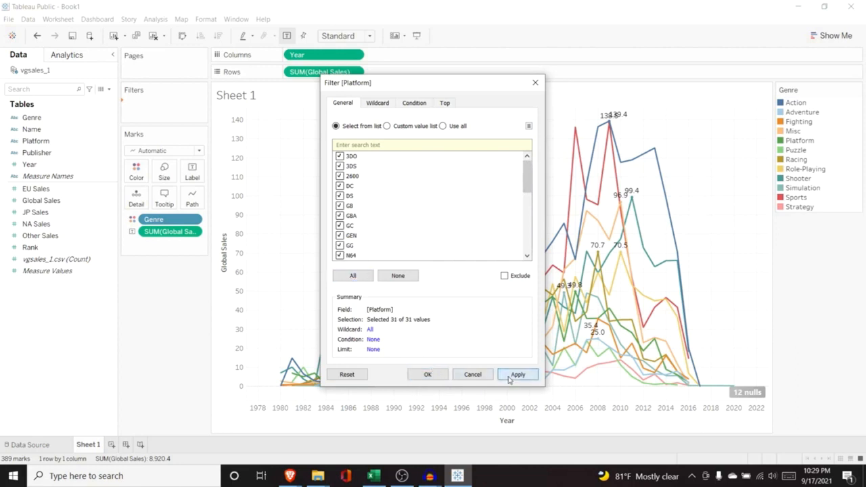
pyautogui.click(428, 374)
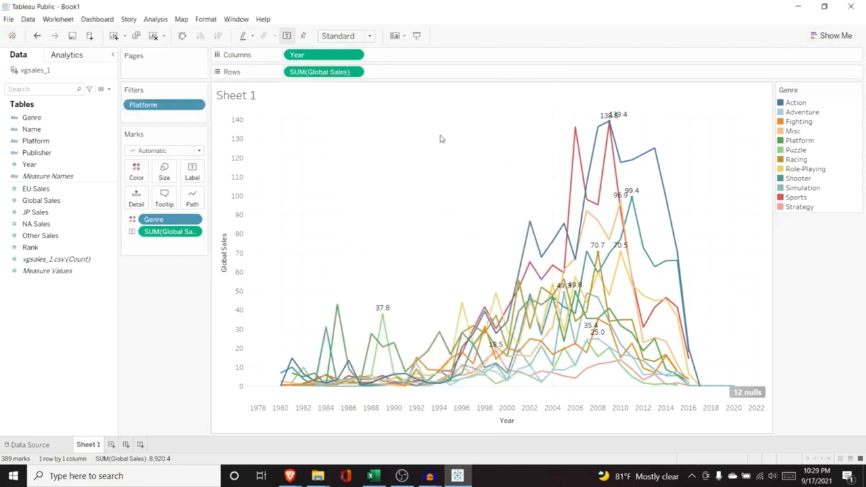
pyautogui.click(197, 106)
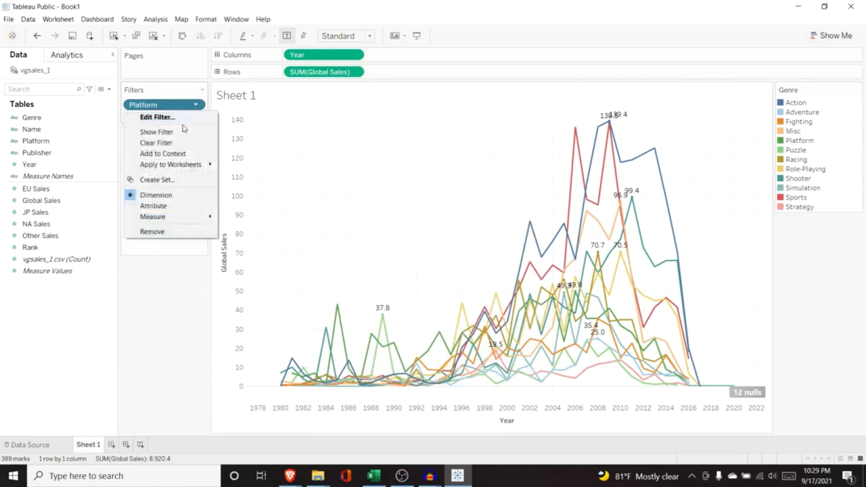
pyautogui.click(182, 132)
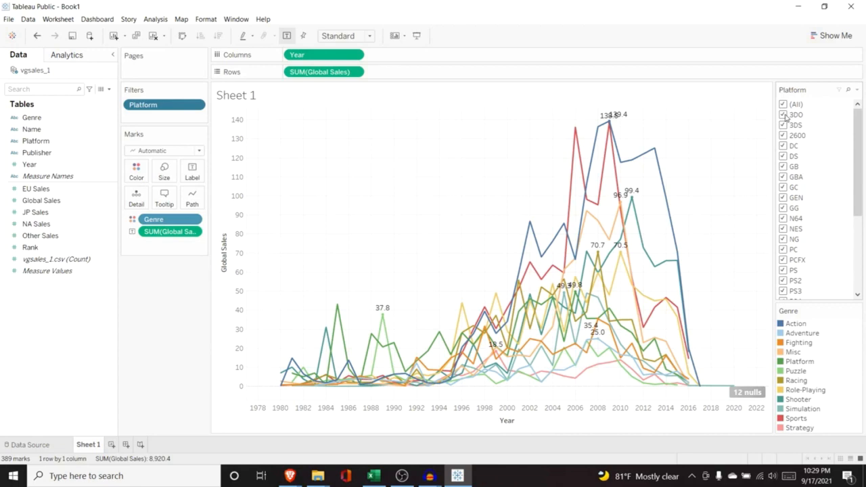
# Try excluding the PlayStation consoles PS, PS2, PS3 and PS4 with the Platform filter
pyautogui.moveTo(855, 193); pyautogui.dragTo(856, 244)
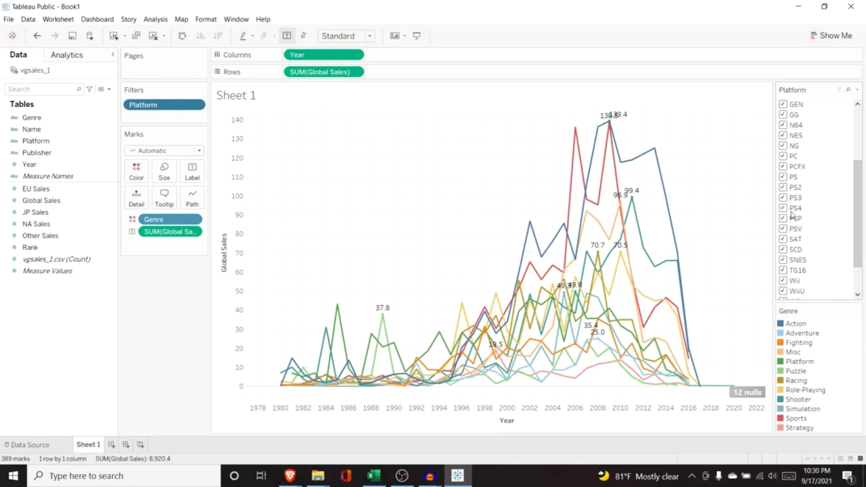
pyautogui.click(782, 177)
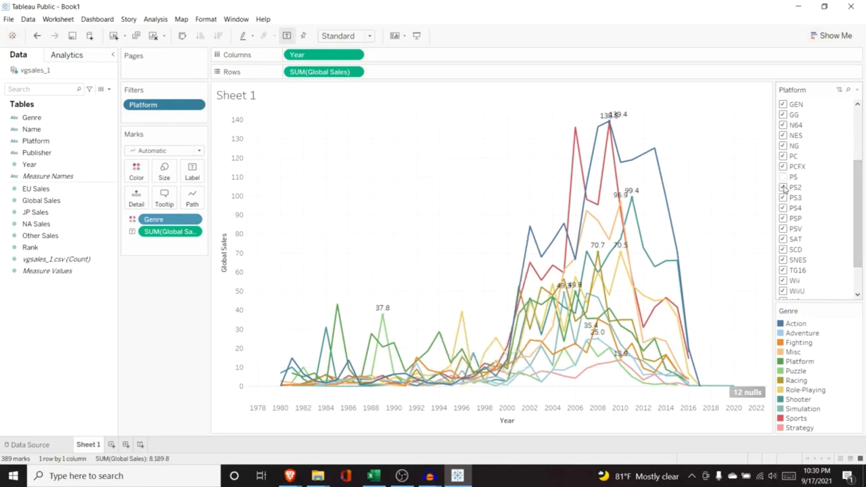
pyautogui.click(782, 188)
pyautogui.click(783, 198)
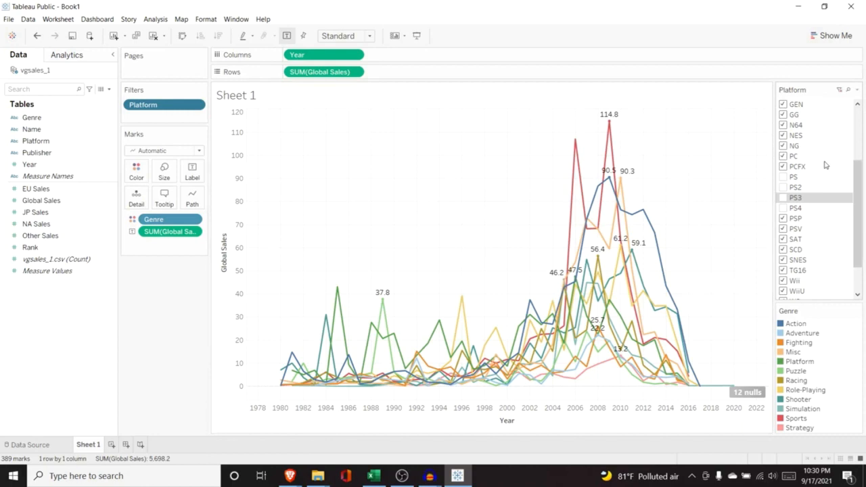
# Deselect every platform in the Platform filter using its (All) option
pyautogui.click(842, 95)
pyautogui.moveTo(855, 169); pyautogui.dragTo(855, 114)
pyautogui.click(783, 104)
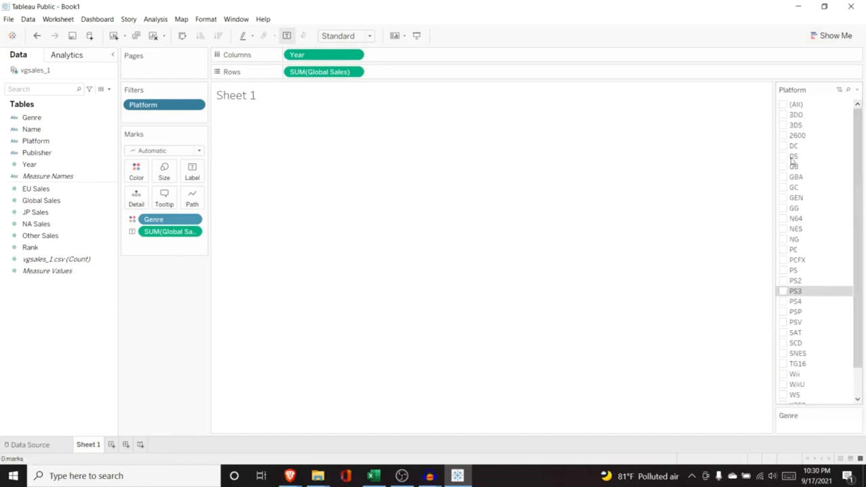
# Select only PS, PS2, PS3 and PS4 in the Platform filter and hide its filter control
pyautogui.click(785, 302)
pyautogui.click(783, 291)
pyautogui.click(783, 280)
pyautogui.click(783, 270)
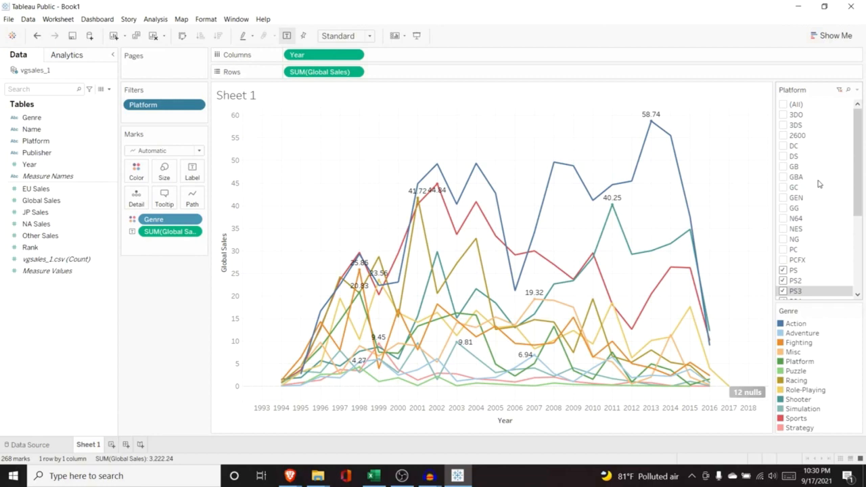
pyautogui.click(196, 105)
pyautogui.click(182, 132)
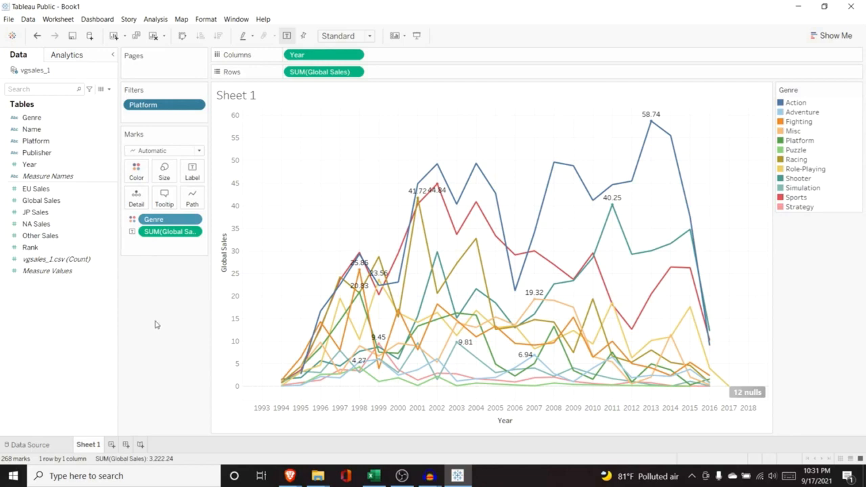
# Add a new worksheet and build a bar chart with Genre as columns and Global Sales as rows
pyautogui.click(112, 447)
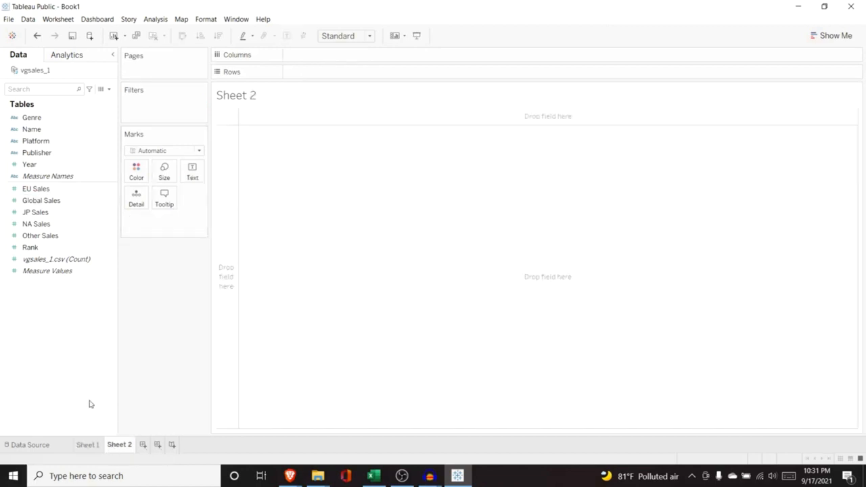
pyautogui.click(55, 180)
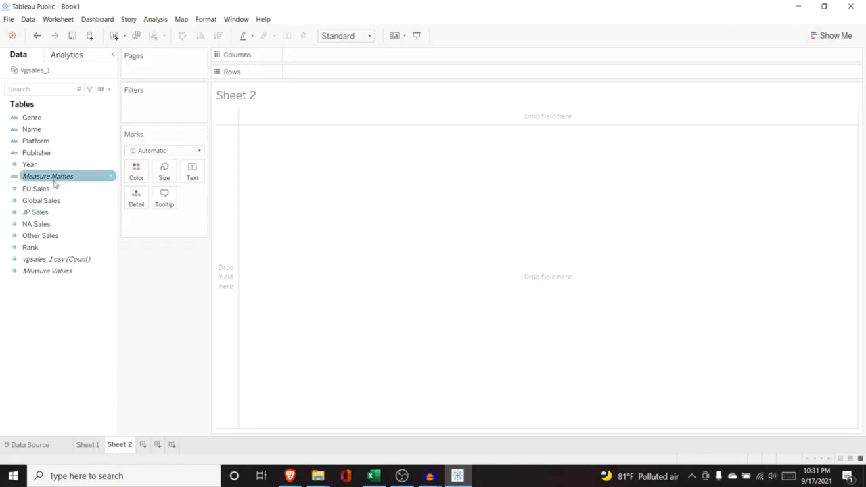
pyautogui.moveTo(57, 126); pyautogui.dragTo(306, 60)
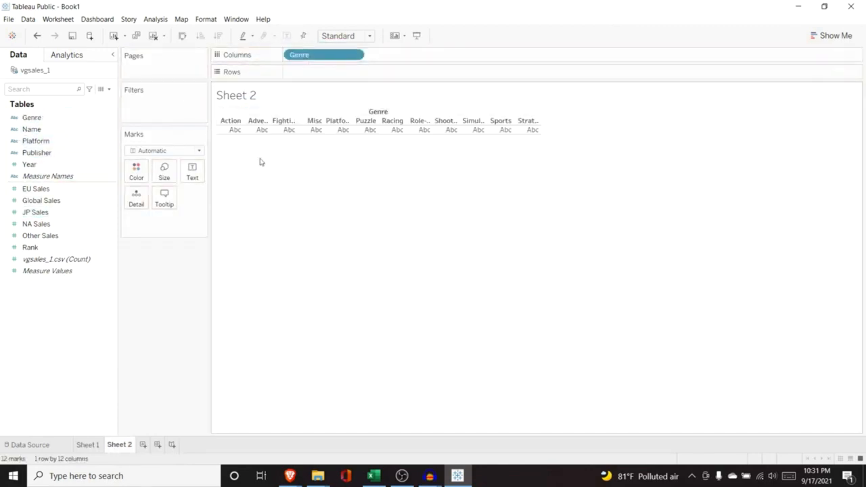
pyautogui.click(58, 203)
pyautogui.moveTo(58, 208); pyautogui.dragTo(339, 73)
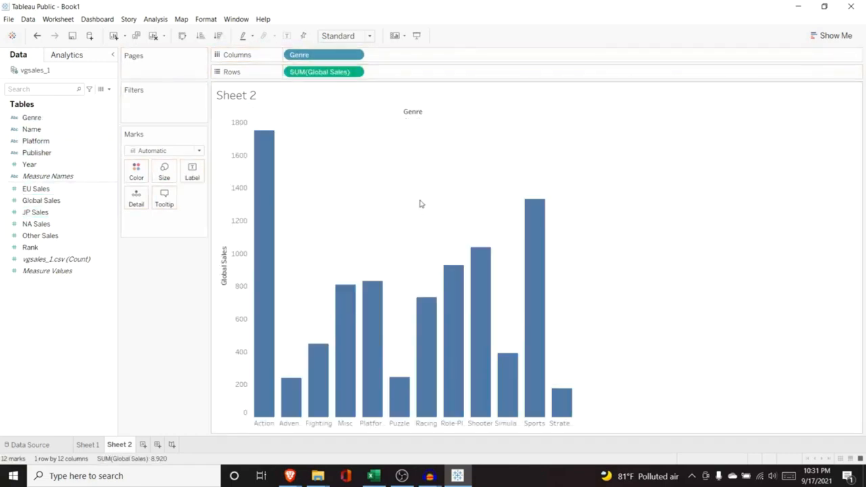
# Sort the genre bars in descending order of Global Sales and color them by Genre
pyautogui.click(217, 35)
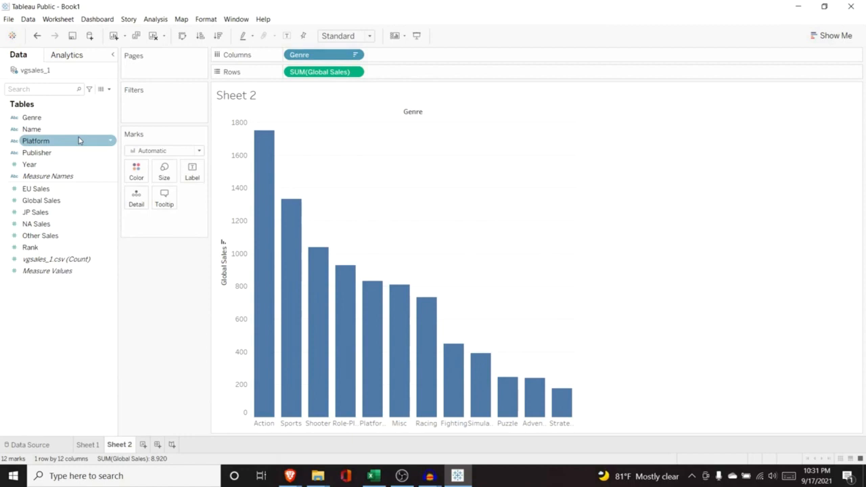
pyautogui.moveTo(64, 117); pyautogui.dragTo(155, 222)
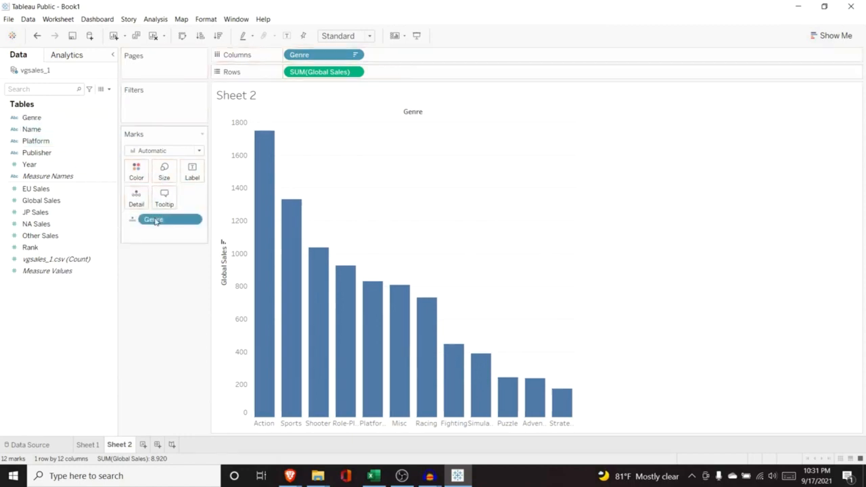
pyautogui.click(132, 219)
pyautogui.click(146, 230)
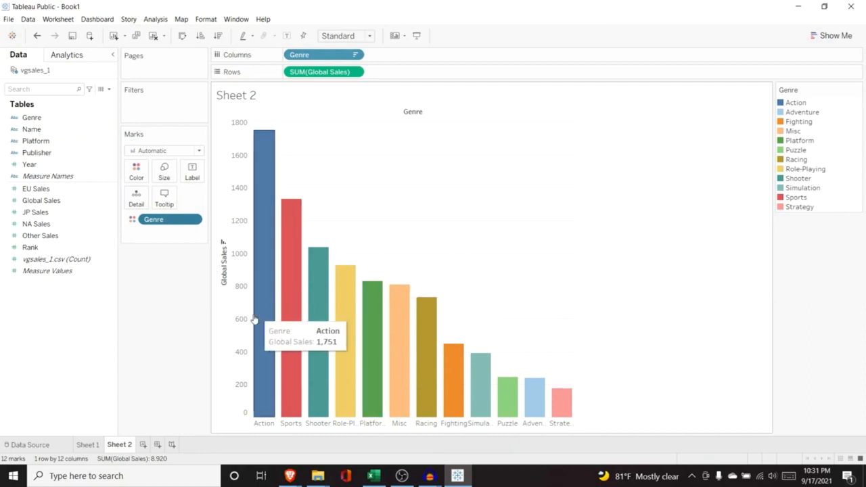
pyautogui.click(92, 445)
pyautogui.click(120, 445)
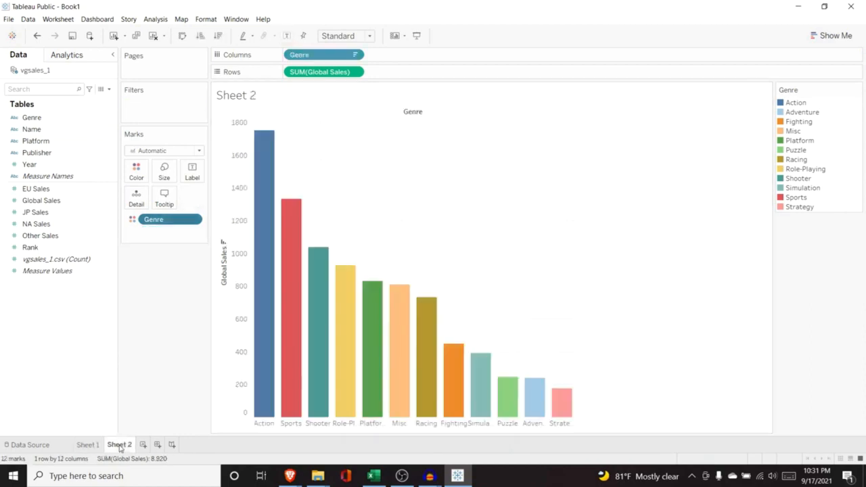
pyautogui.click(99, 446)
pyautogui.click(122, 445)
# Create a new dashboard and set its size to Automatic
pyautogui.click(157, 446)
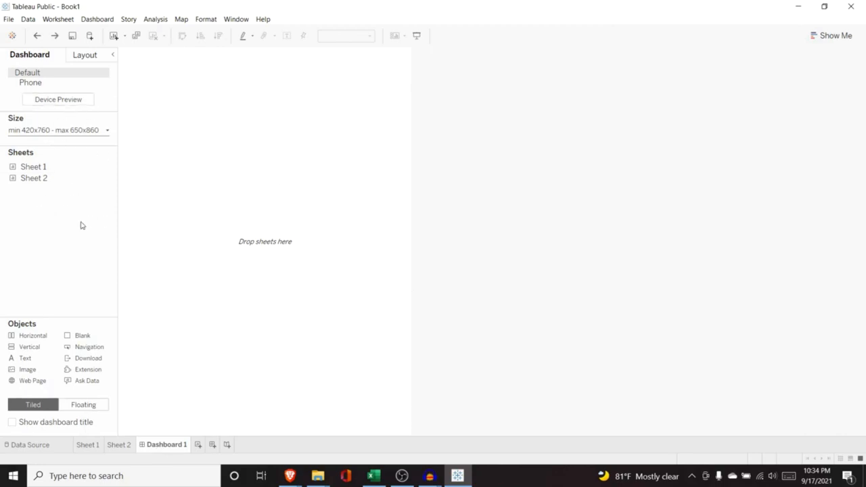
pyautogui.click(107, 134)
pyautogui.click(88, 149)
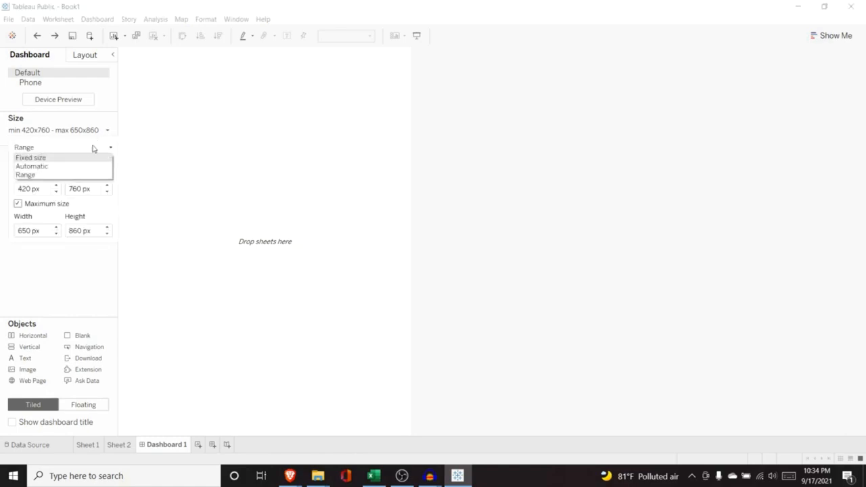
pyautogui.click(66, 166)
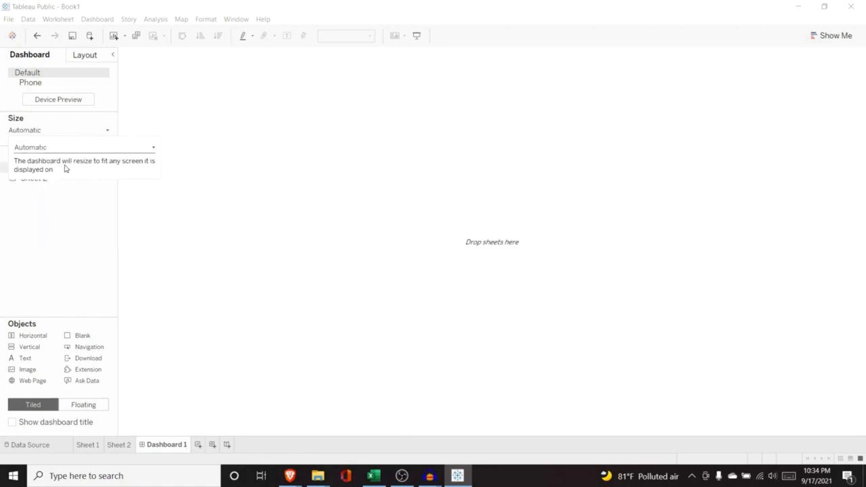
pyautogui.click(95, 265)
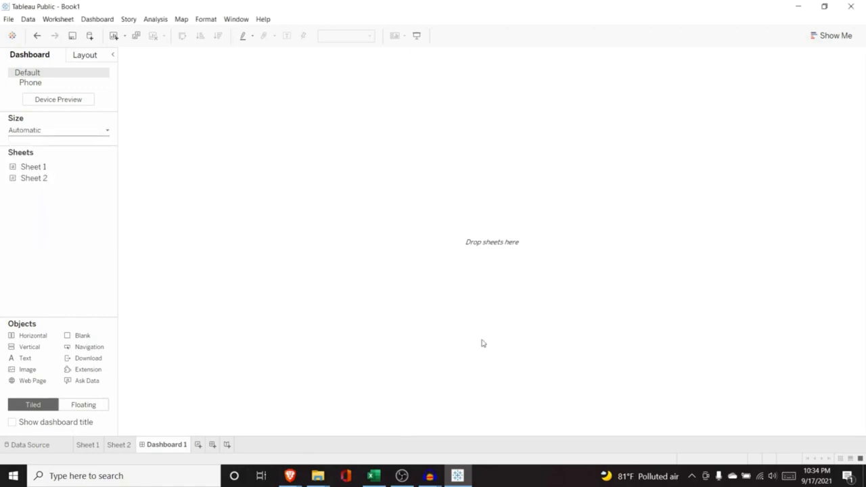
# Place Sheet 1 on the dashboard with Sheet 2 above it, and enlarge Sheet 2's area slightly
pyautogui.moveTo(46, 183)
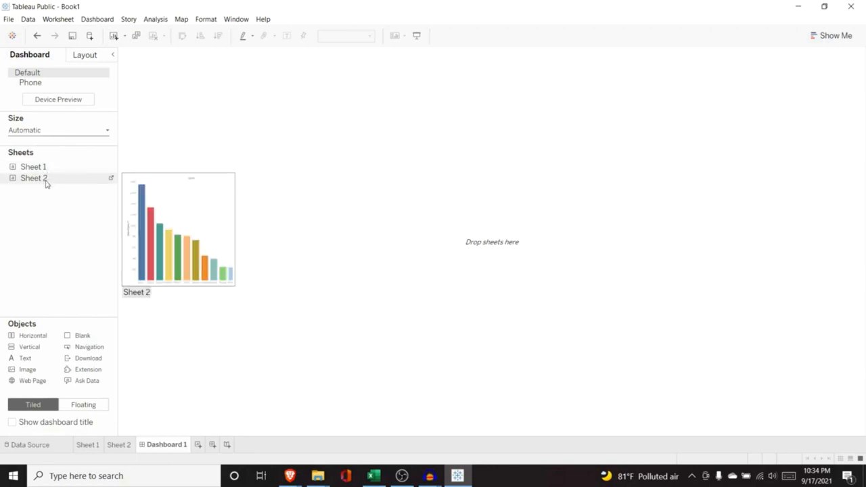
pyautogui.moveTo(45, 169); pyautogui.dragTo(247, 193)
pyautogui.moveTo(79, 180); pyautogui.dragTo(290, 116)
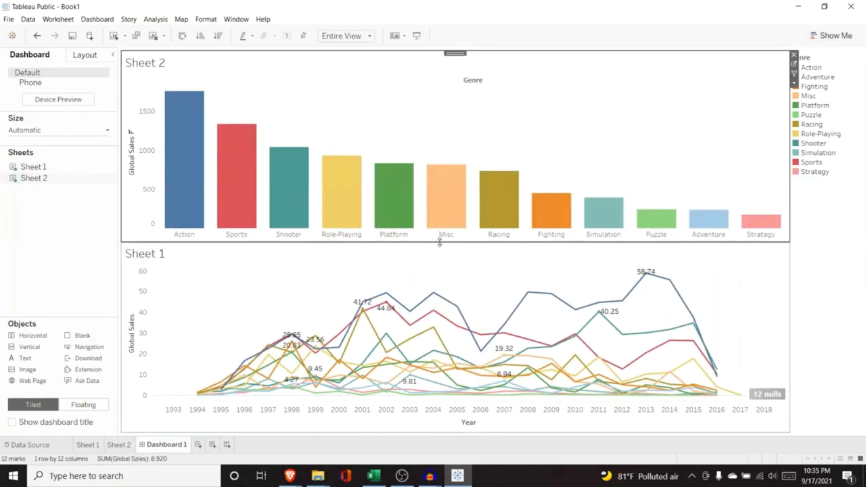
pyautogui.moveTo(440, 242); pyautogui.dragTo(442, 262)
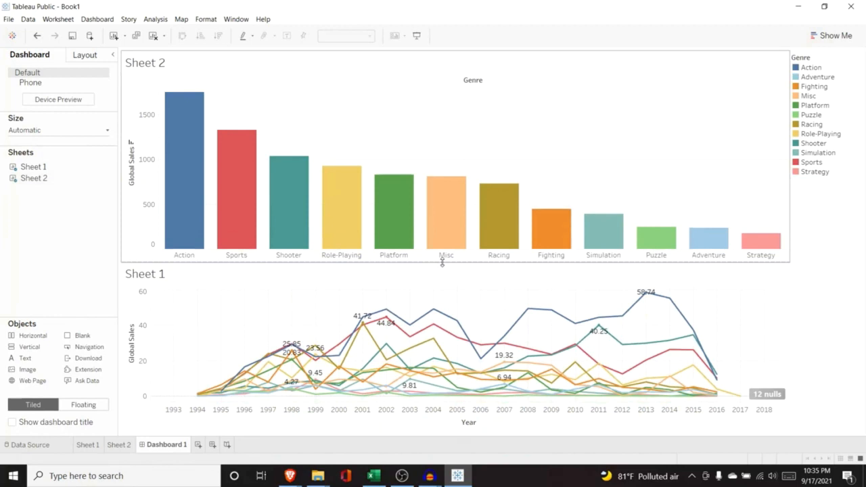
pyautogui.click(153, 274)
pyautogui.doubleClick(153, 275)
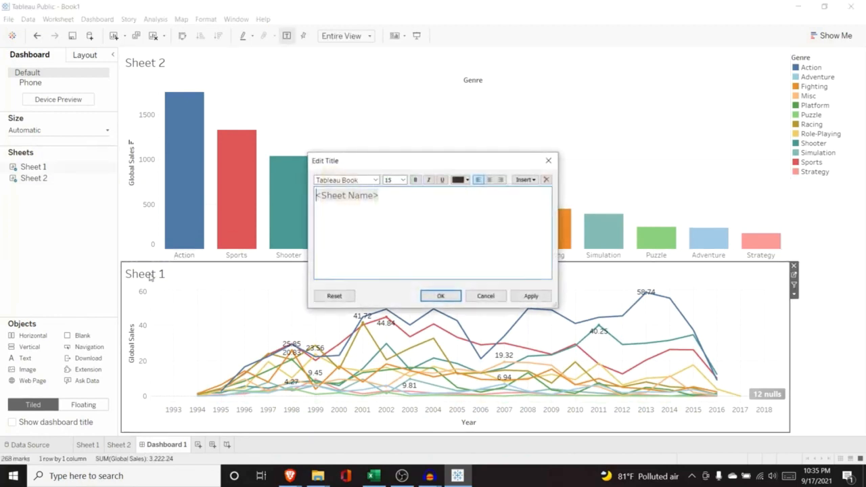
pyautogui.click(399, 200)
pyautogui.moveTo(385, 194); pyautogui.dragTo(306, 197)
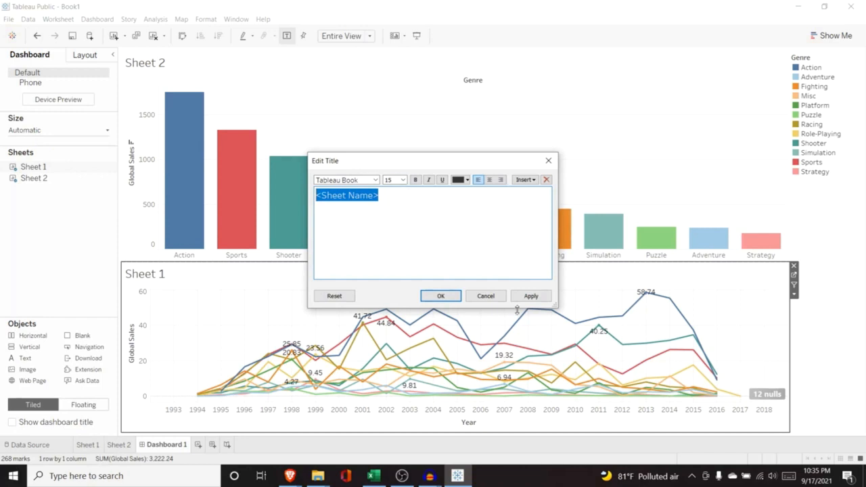
pyautogui.click(483, 299)
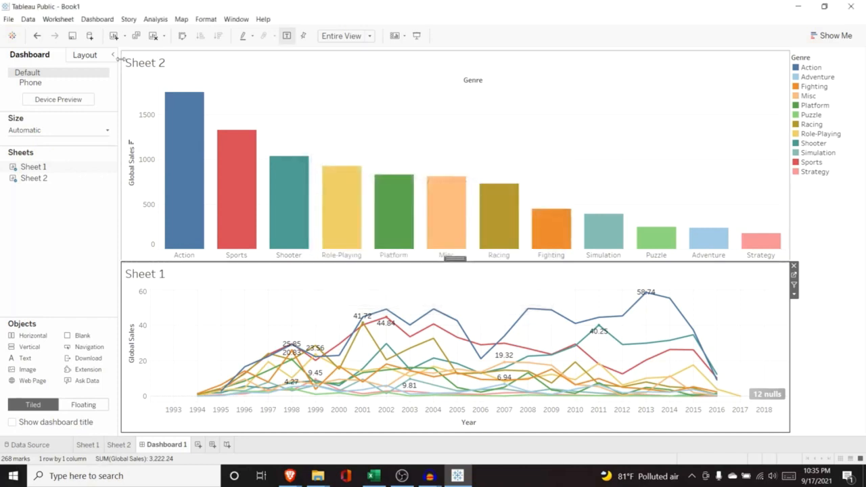
# Create bins from the Year field with a bin size of 5 and the field name Year (bin!)
pyautogui.moveTo(359, 224)
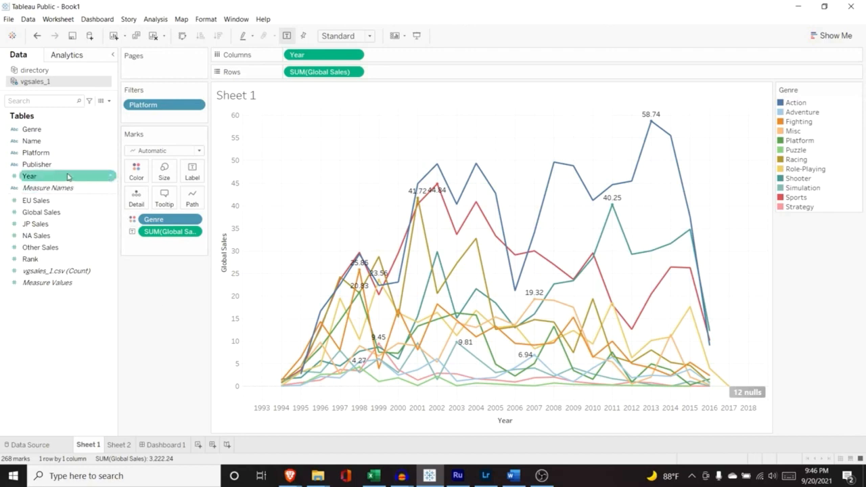
pyautogui.click(111, 177)
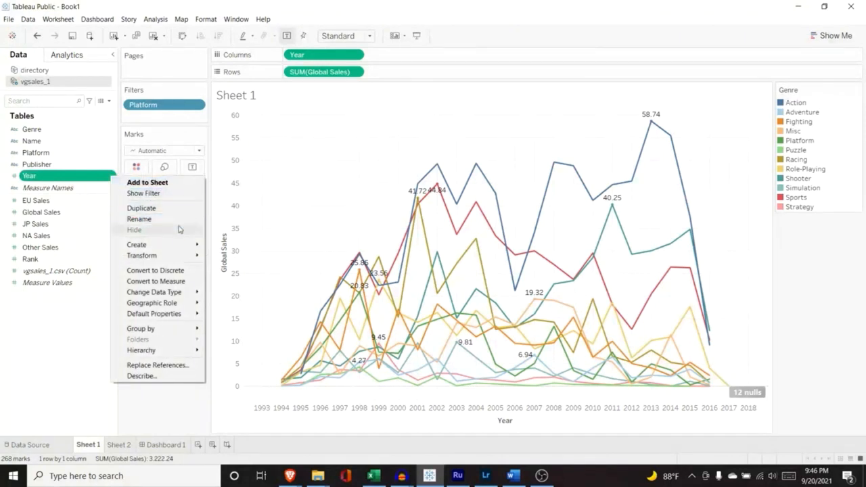
pyautogui.moveTo(175, 247)
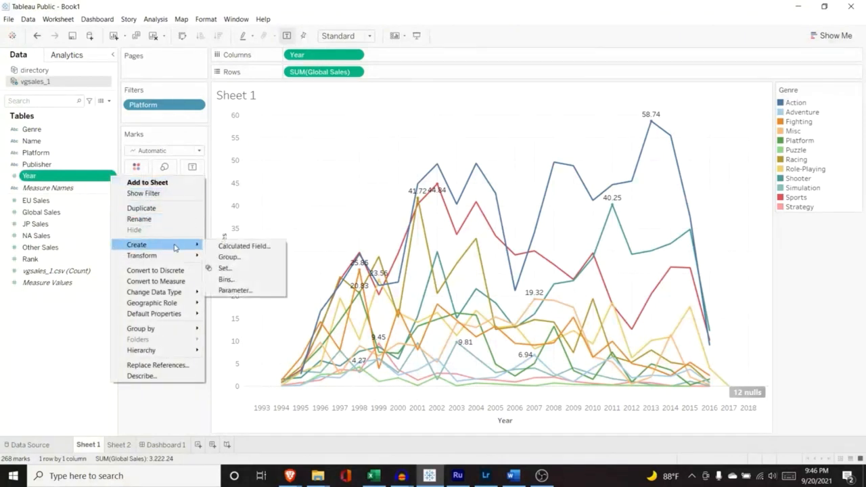
pyautogui.click(242, 286)
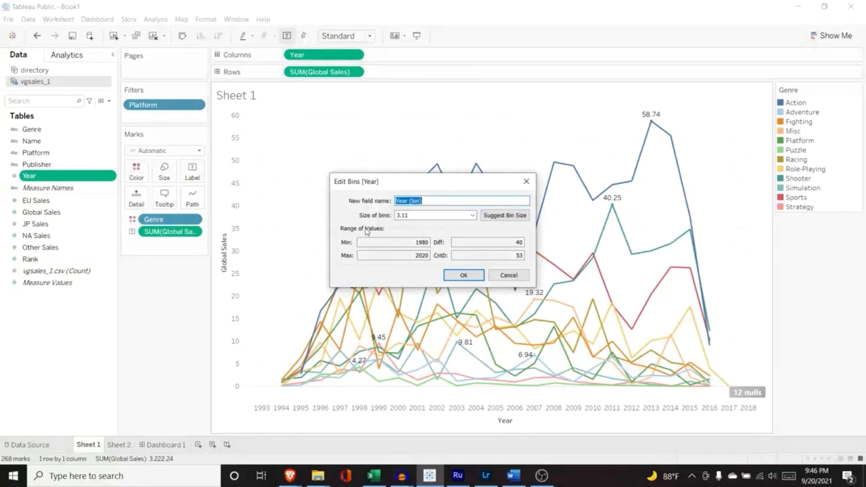
pyautogui.tripleClick(431, 217)
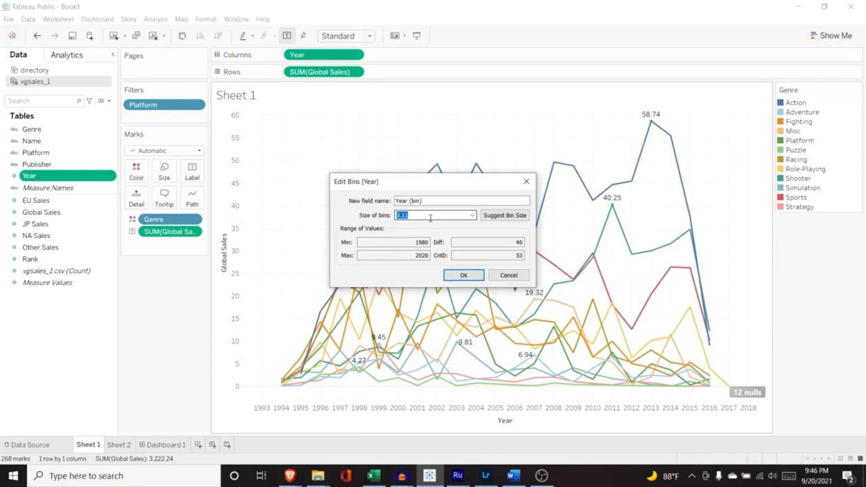
pyautogui.write('5')
pyautogui.click(433, 200)
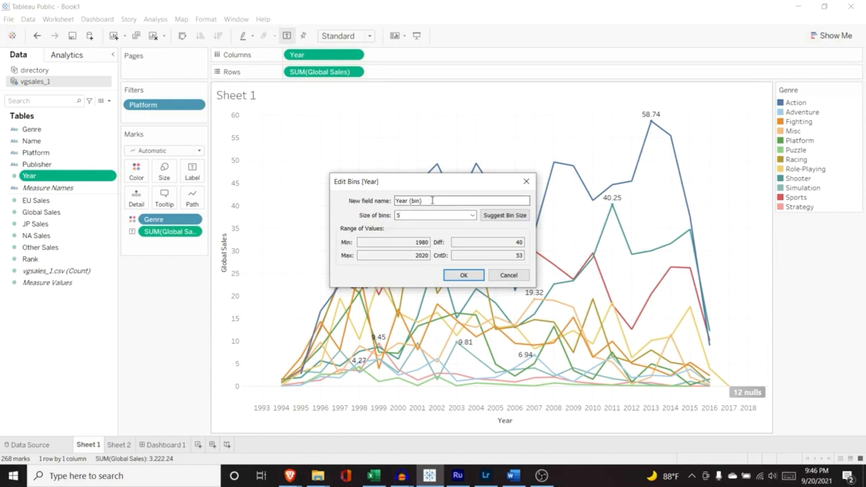
pyautogui.moveTo(422, 201); pyautogui.dragTo(410, 201)
pyautogui.click(423, 202)
pyautogui.click(465, 274)
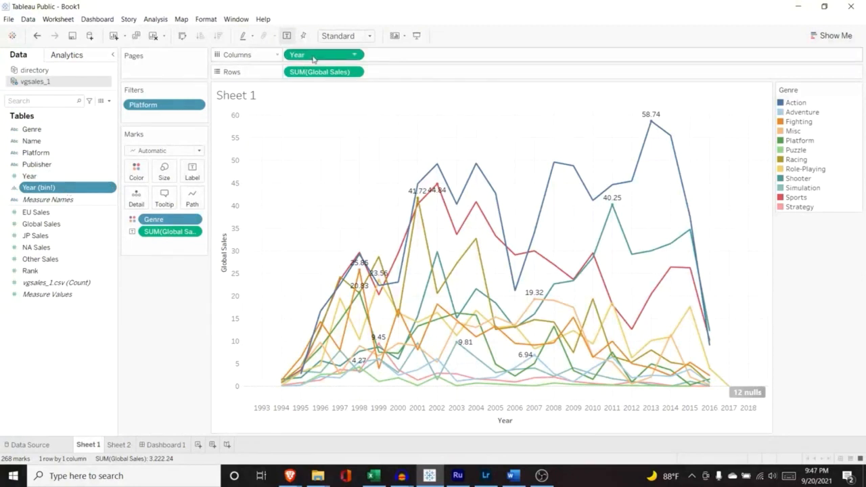
# Replace Year with Year (bin!) on the columns of Sheet 1
pyautogui.moveTo(310, 59)
pyautogui.mouseDown()
pyautogui.moveTo(141, 132)
pyautogui.moveTo(308, 56)
pyautogui.mouseUp()
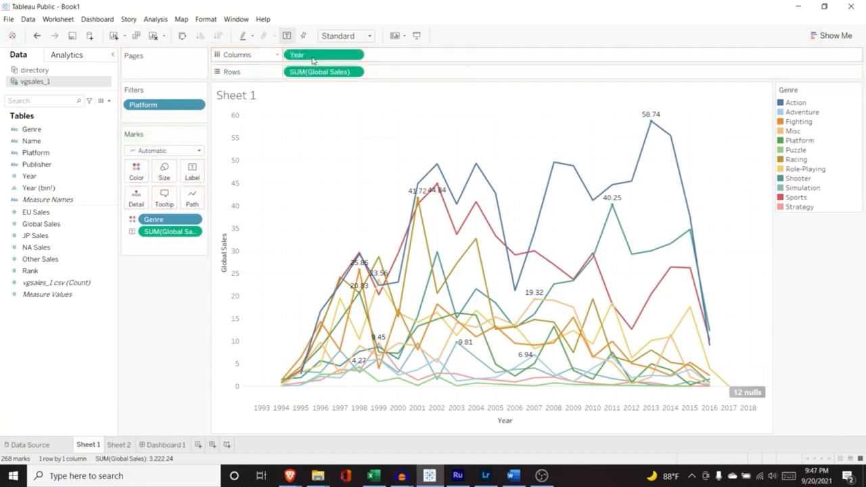
pyautogui.moveTo(63, 189); pyautogui.dragTo(298, 55)
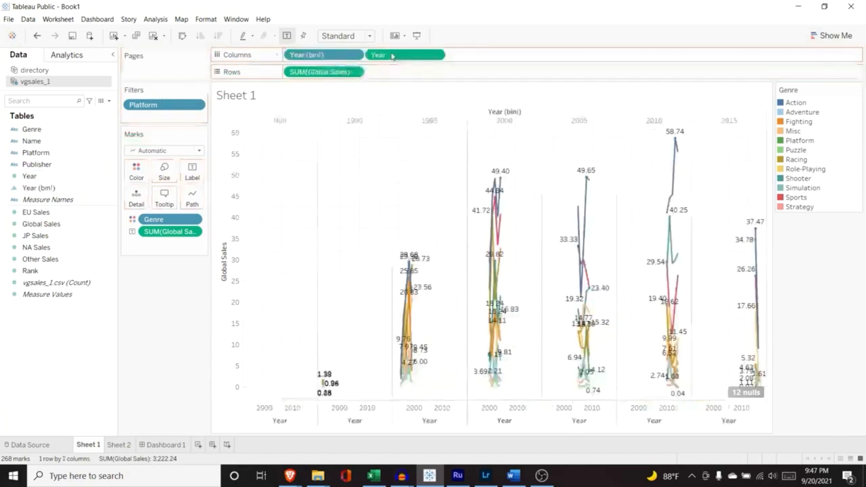
pyautogui.moveTo(377, 56); pyautogui.dragTo(48, 180)
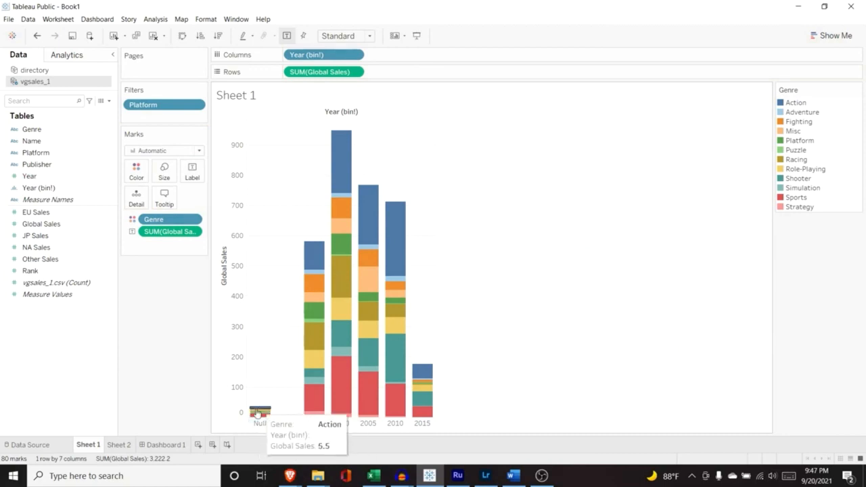
# Exclude the Null bin from the Year (bin!) chart on Sheet 1
pyautogui.moveTo(265, 415)
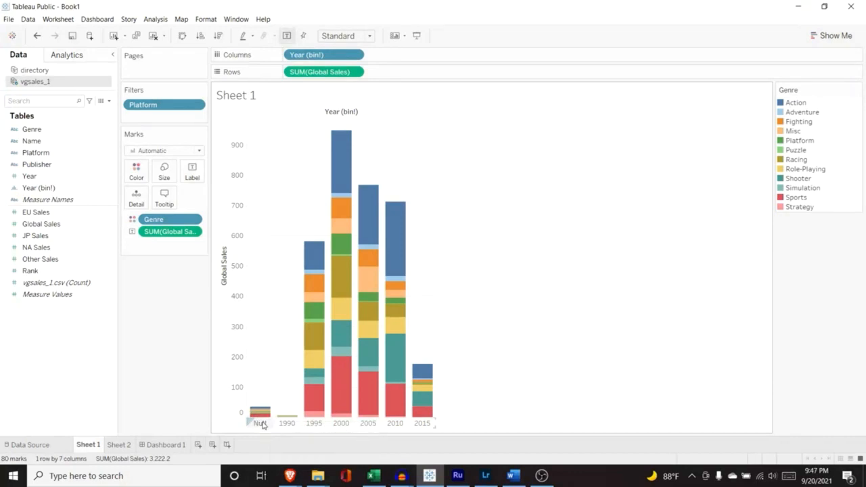
pyautogui.rightClick(263, 424)
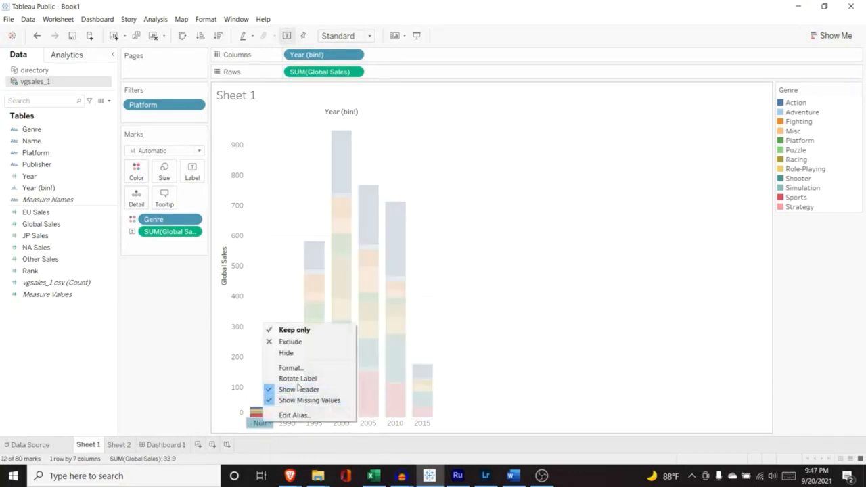
pyautogui.click(308, 346)
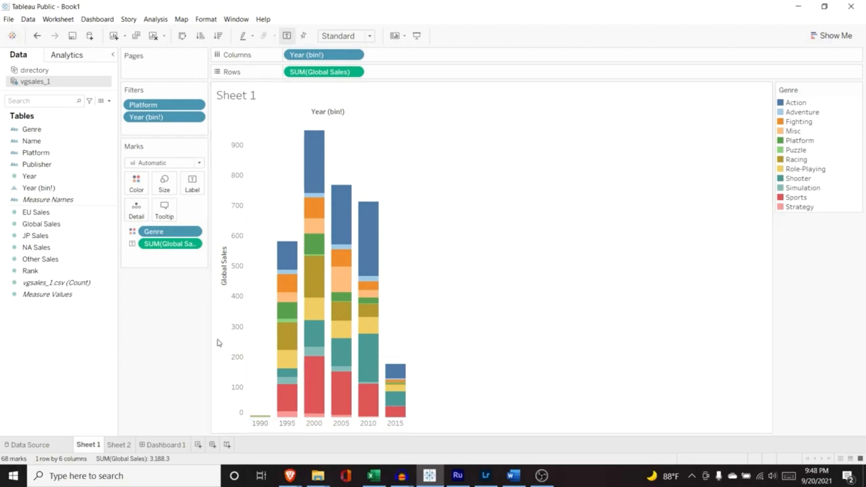
pyautogui.moveTo(315, 396)
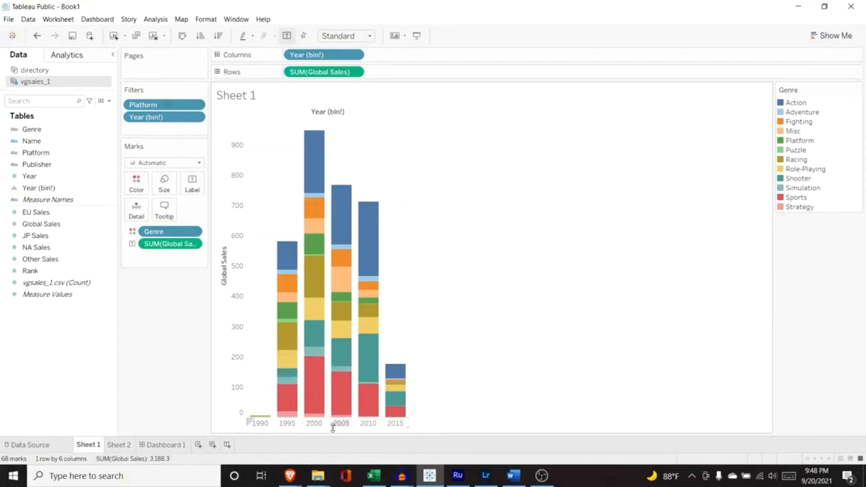
pyautogui.moveTo(317, 174)
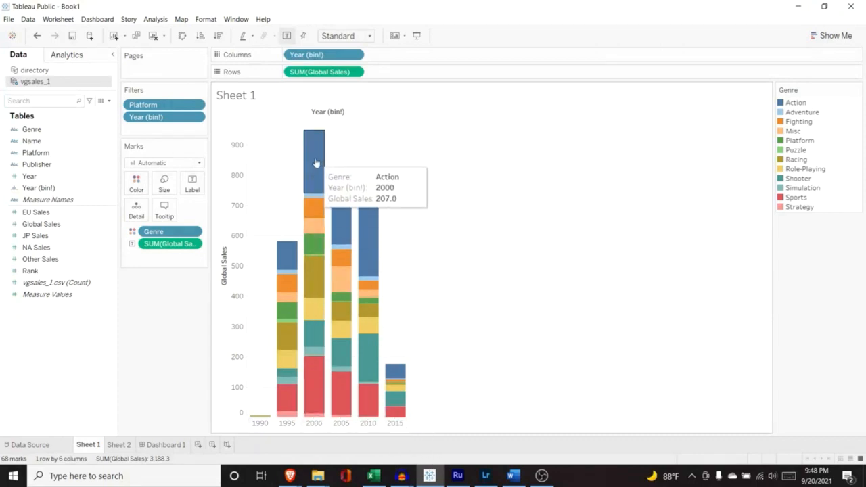
# Apply the Percent of Total quick table calculation to SUM(Global Sales) on the rows of Sheet 1
pyautogui.moveTo(317, 359)
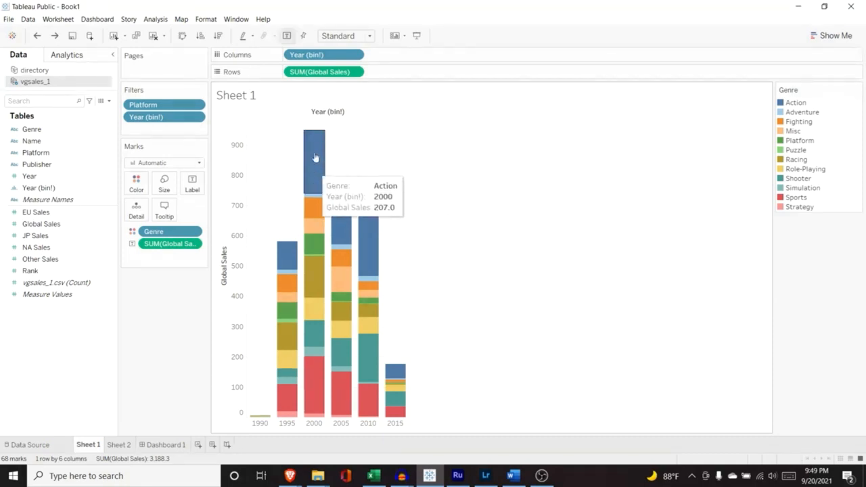
pyautogui.click(354, 72)
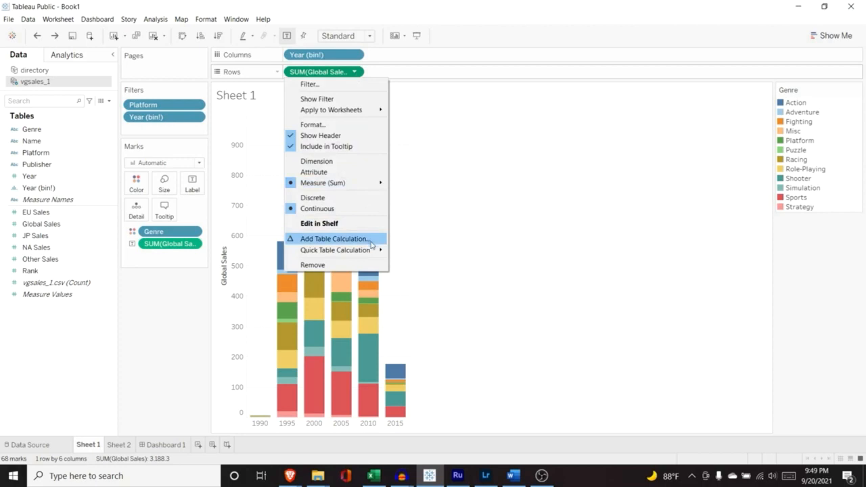
pyautogui.moveTo(372, 251)
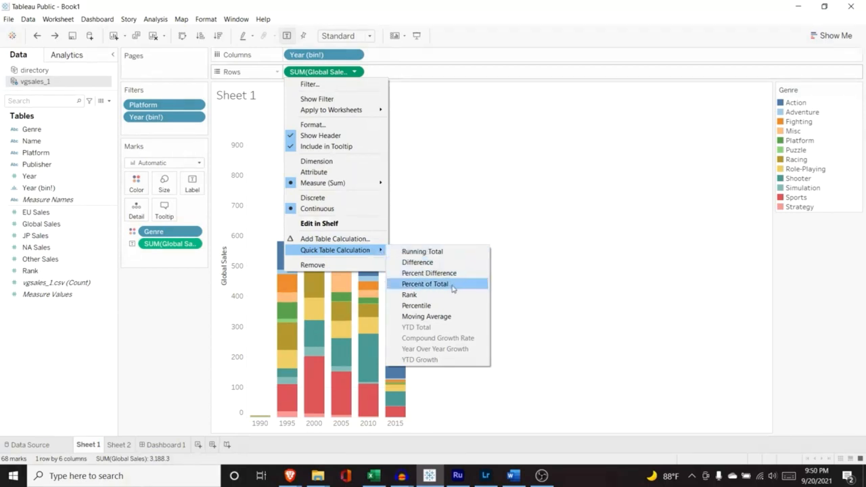
pyautogui.click(425, 283)
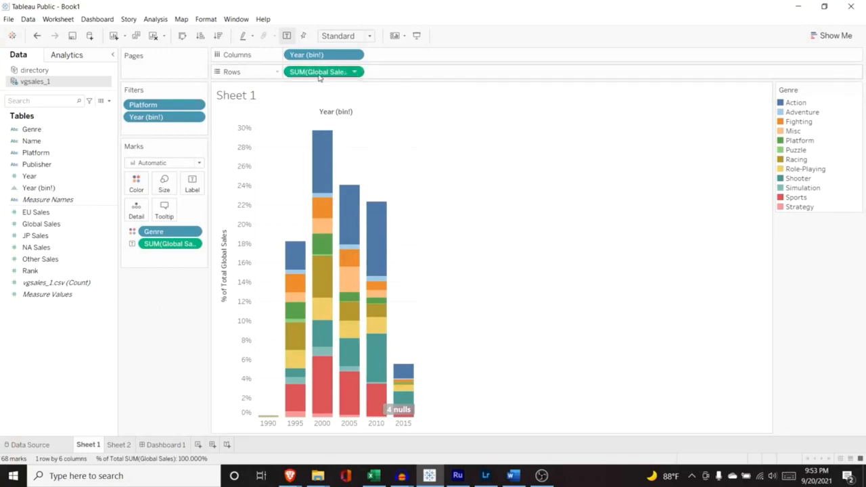
# Save the percent-of-total calculation from the rows as a reusable data field named Percentage of Global Sales
pyautogui.moveTo(323, 76); pyautogui.dragTo(77, 261)
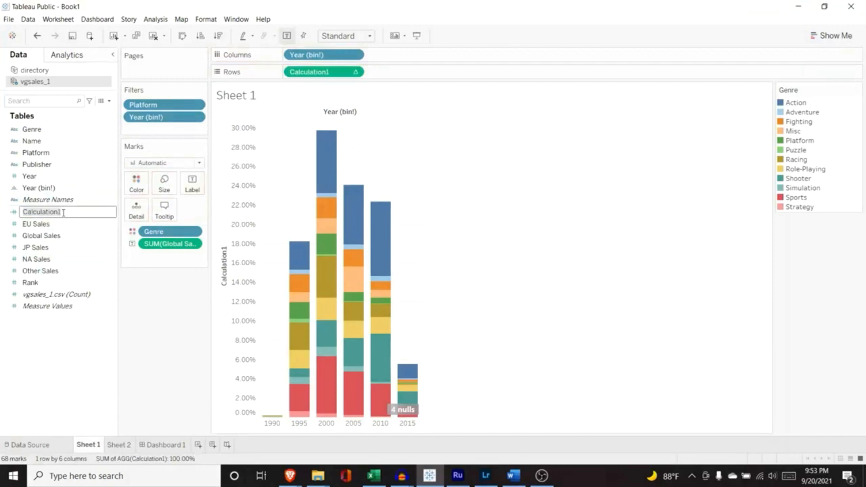
pyautogui.write('Percentage of Global Sales')
pyautogui.press('Return')
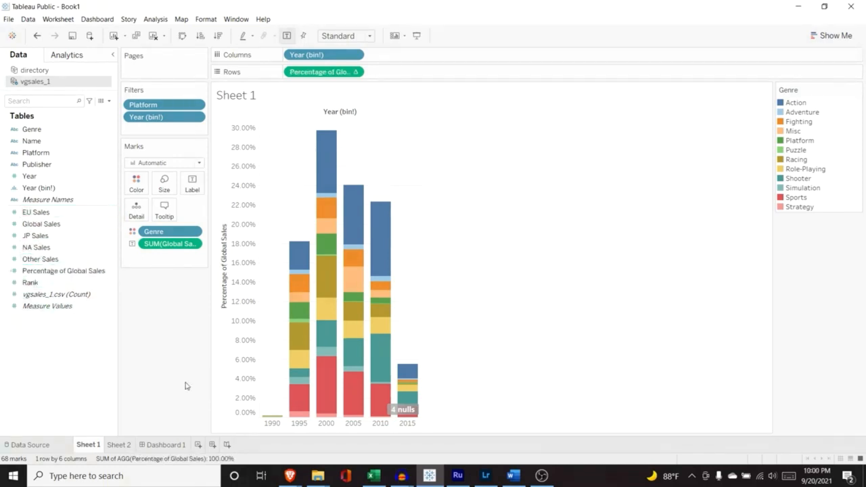
# Create a calculated field from Global Sales with the formula [Global Sales]-[EU Sales]
pyautogui.rightClick(110, 227)
pyautogui.moveTo(169, 294)
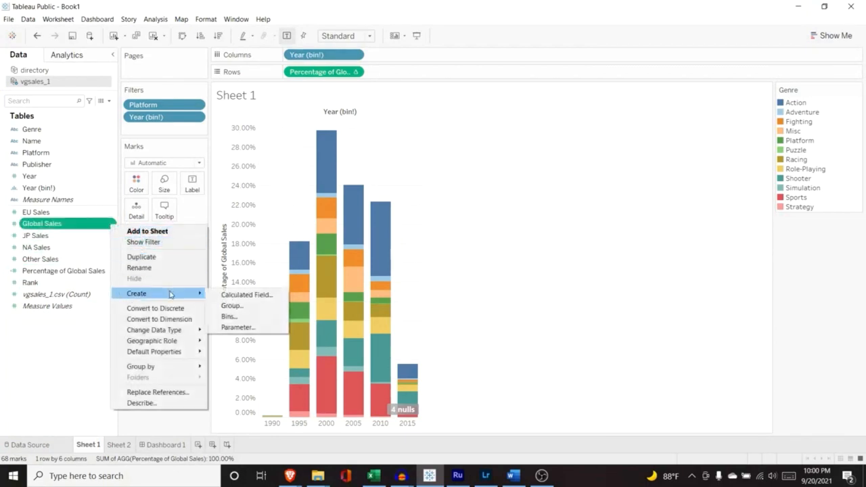
pyautogui.click(230, 295)
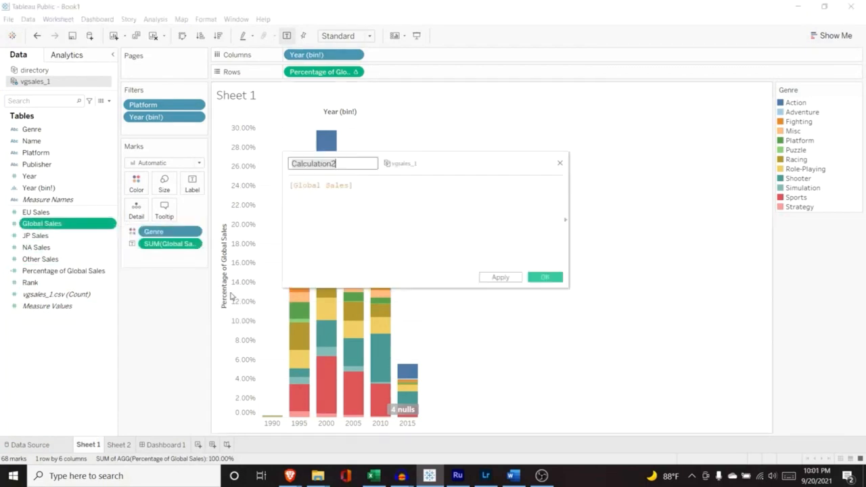
pyautogui.click(356, 185)
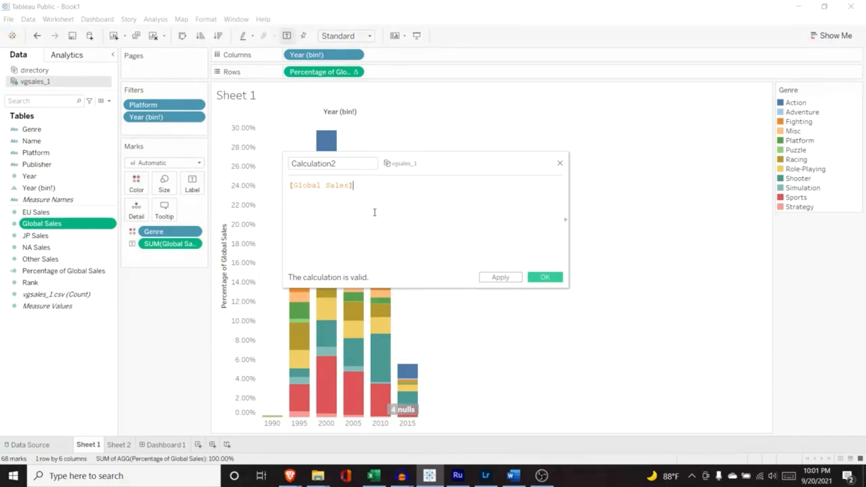
pyautogui.write('-[EU')
pyautogui.click(398, 197)
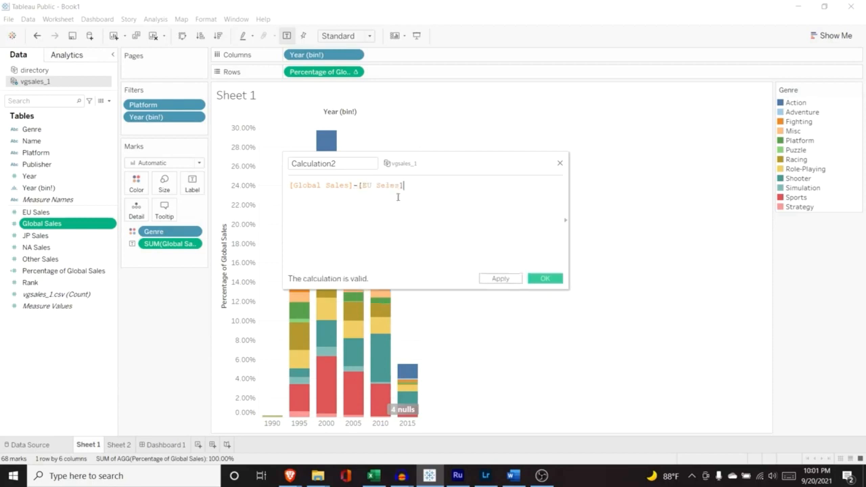
pyautogui.click(547, 278)
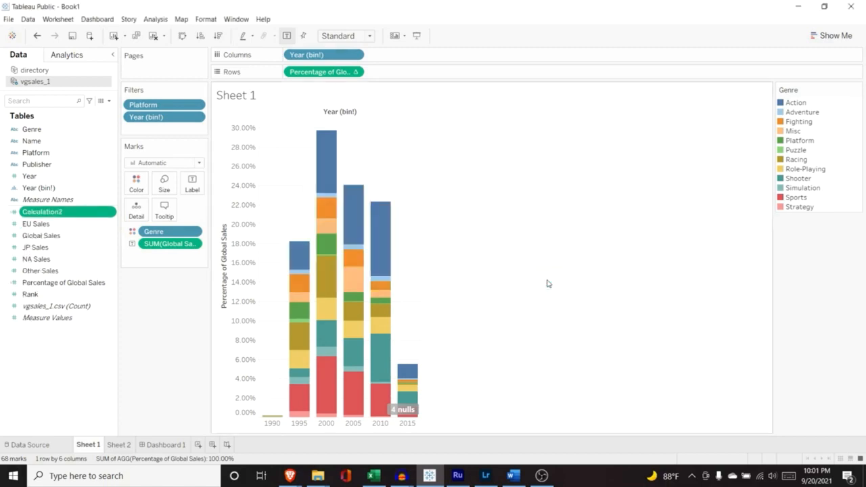
# Rename the new calculated field as Global Sales - EU Sales
pyautogui.click(54, 214)
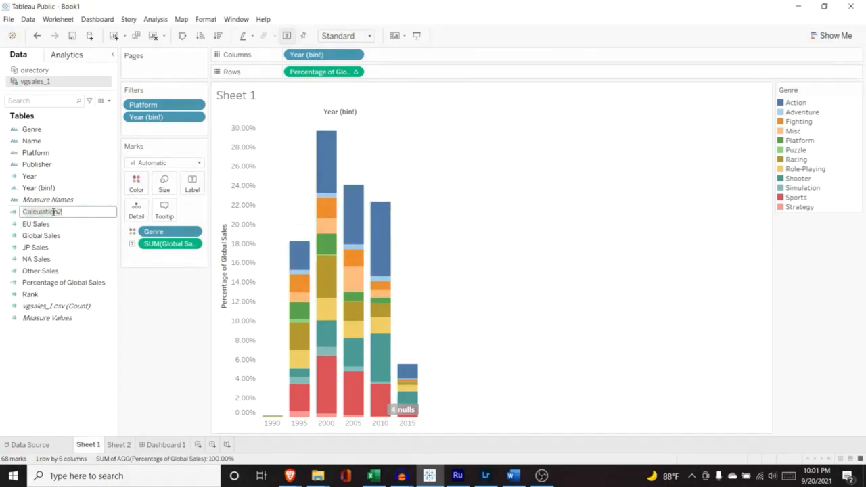
pyautogui.write('Global Sales - EU Sales')
pyautogui.press('Return')
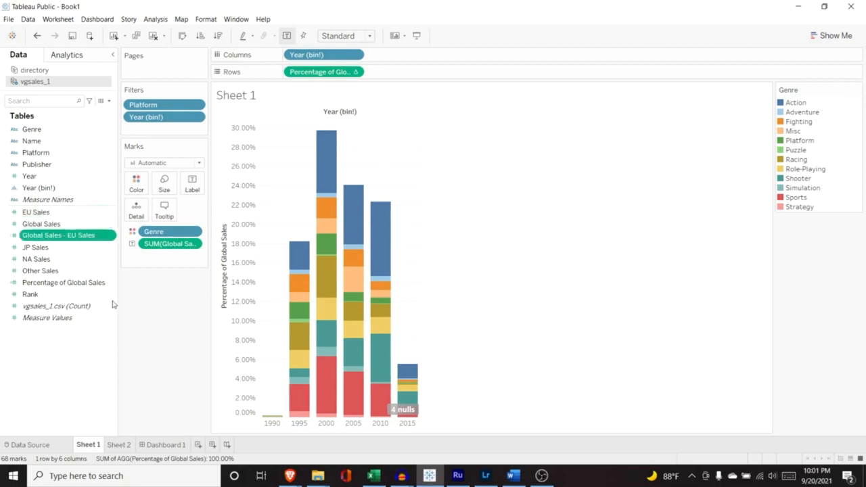
# Replace Percentage of Global Sales on Sheet 1's rows with Global Sales and Global Sales - EU Sales, and widen the chart
pyautogui.moveTo(81, 240); pyautogui.dragTo(419, 73)
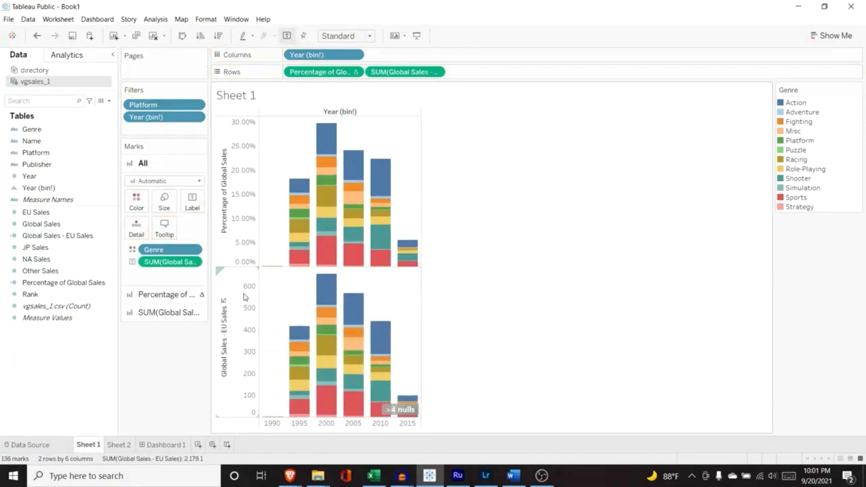
pyautogui.moveTo(331, 71); pyautogui.dragTo(59, 267)
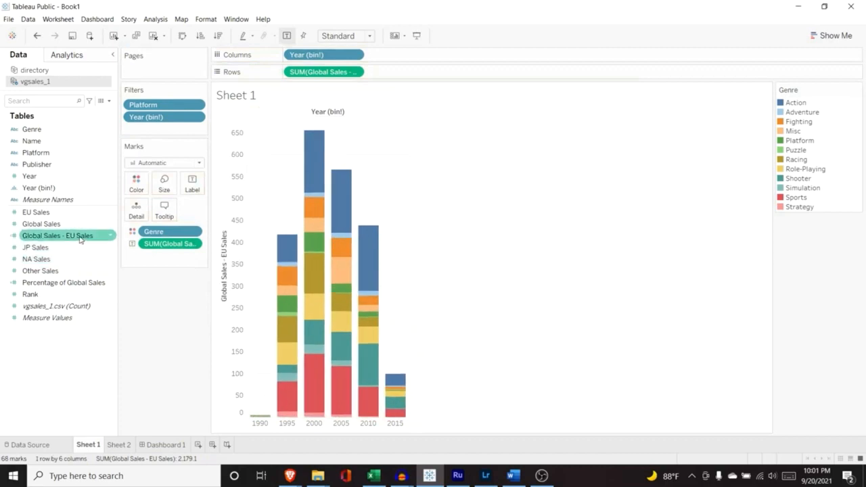
pyautogui.moveTo(72, 224); pyautogui.dragTo(303, 75)
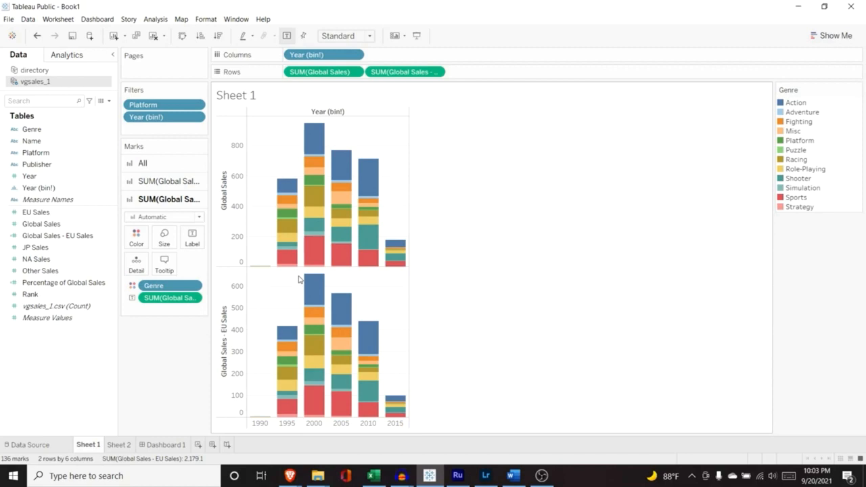
pyautogui.moveTo(409, 220); pyautogui.dragTo(478, 213)
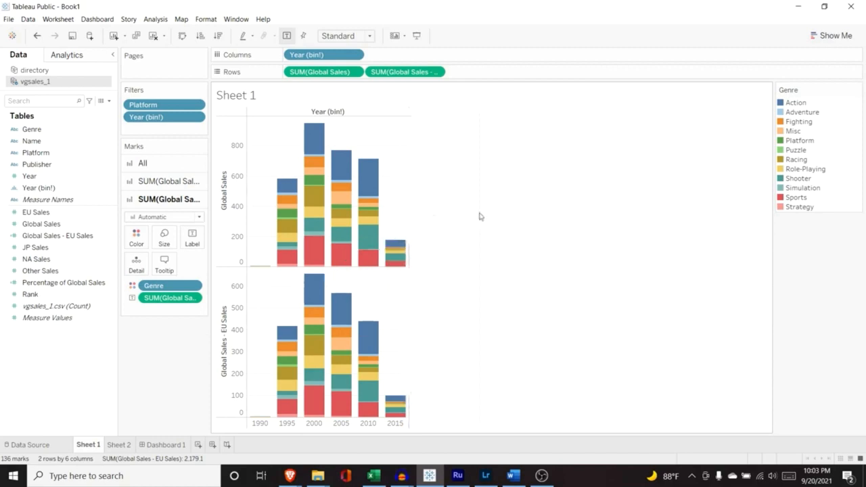
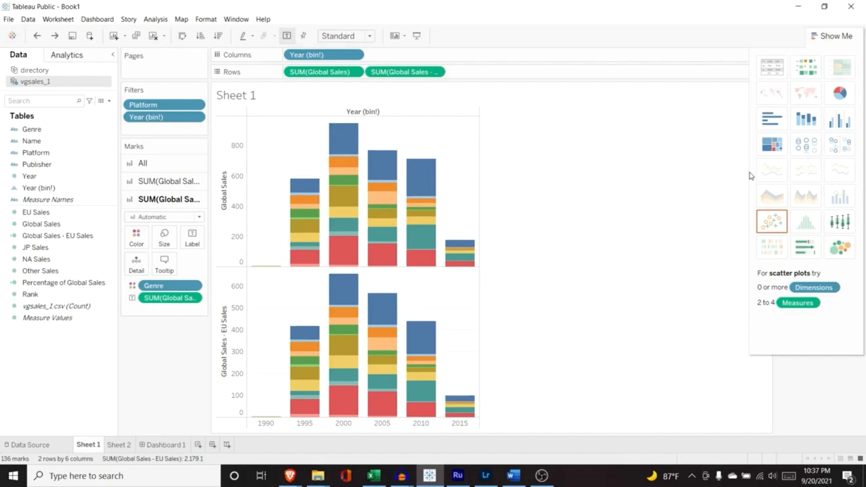
# Switch to the browser and download the Starbucks Locations Worldwide dataset from Kaggle into Downloads, replacing the existing archive.zip
pyautogui.moveTo(290, 474)
pyautogui.click(338, 437)
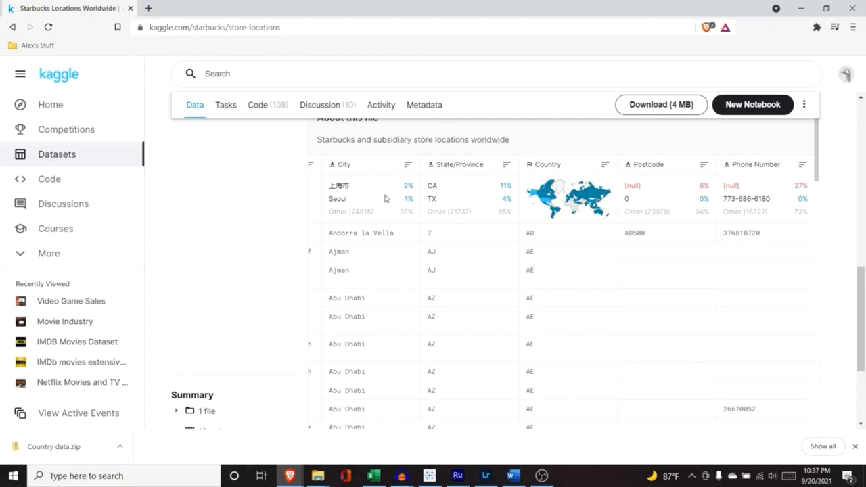
pyautogui.click(655, 106)
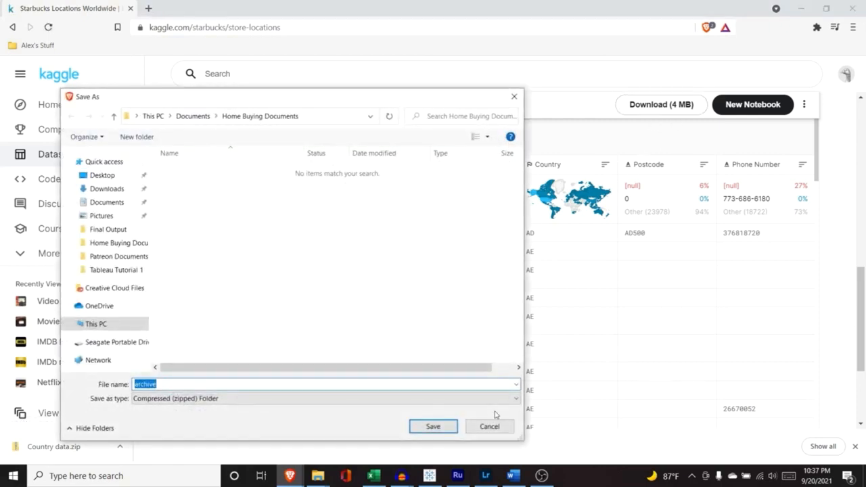
pyautogui.click(112, 190)
pyautogui.click(439, 428)
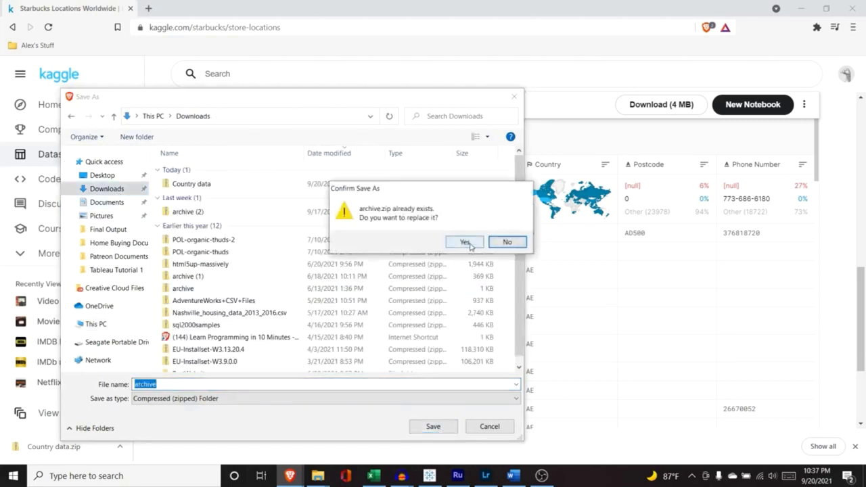
pyautogui.click(465, 242)
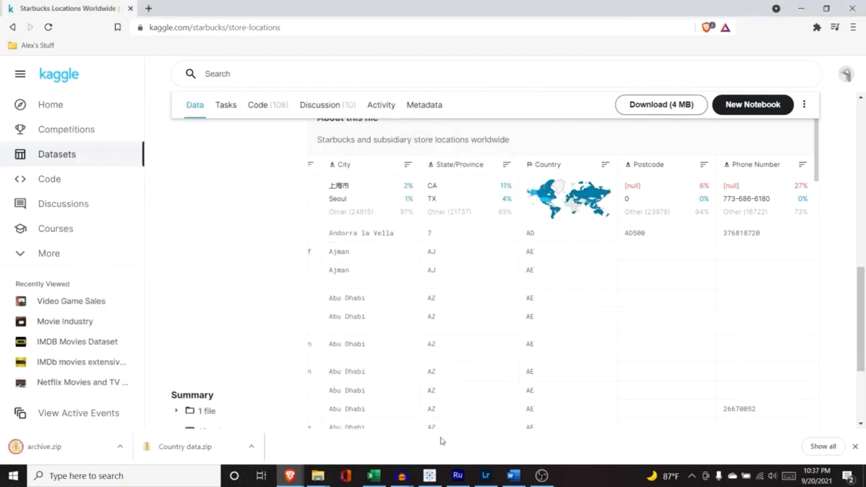
pyautogui.click(855, 447)
# In File Explorer, copy the directory file out of the Country data archive into Downloads, replacing the existing directory.csv
pyautogui.click(320, 477)
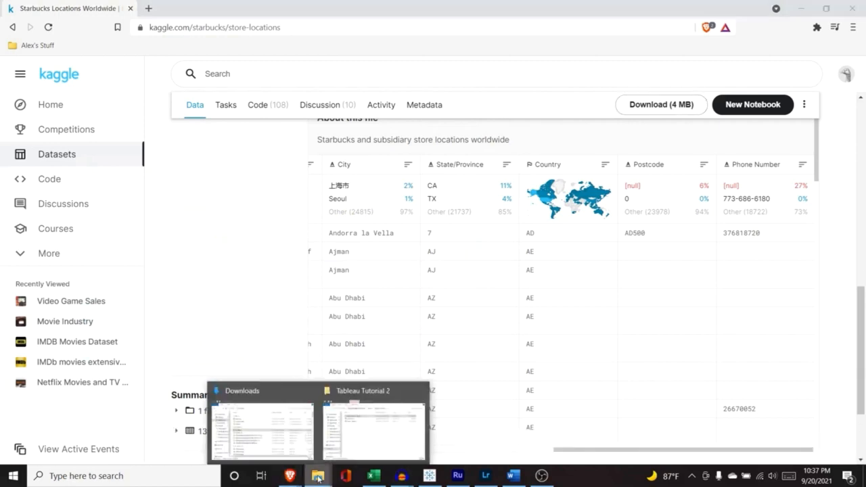
pyautogui.click(280, 437)
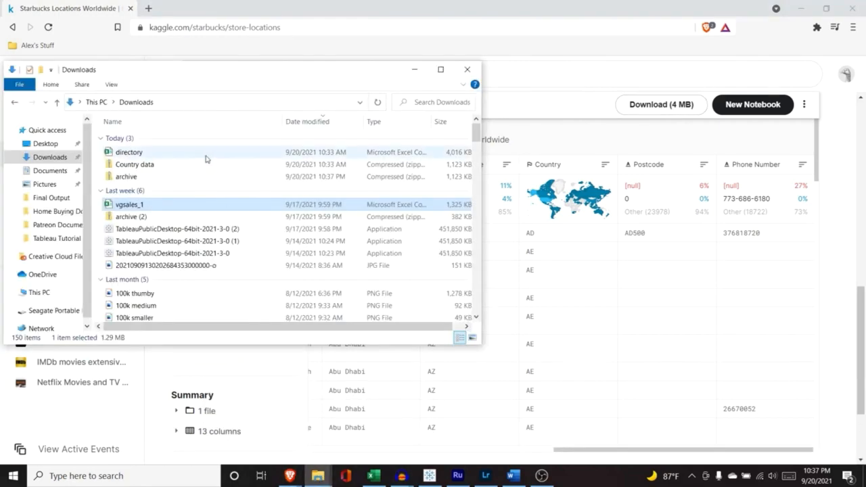
pyautogui.doubleClick(175, 166)
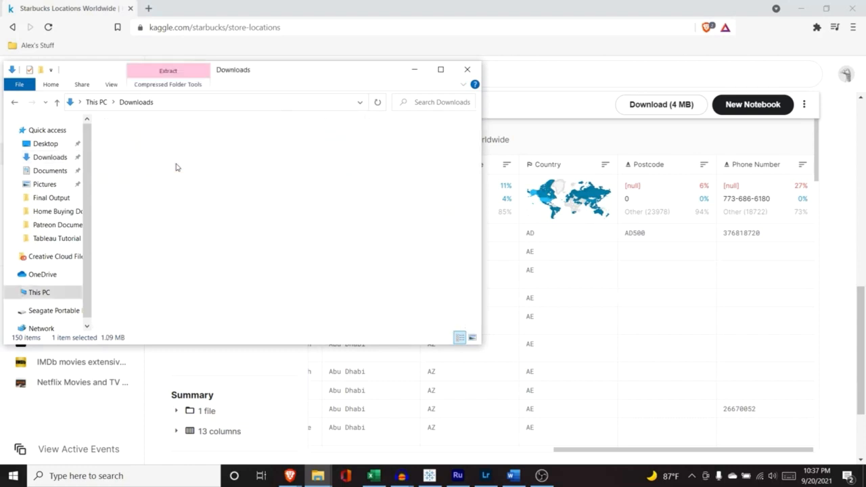
pyautogui.click(175, 145)
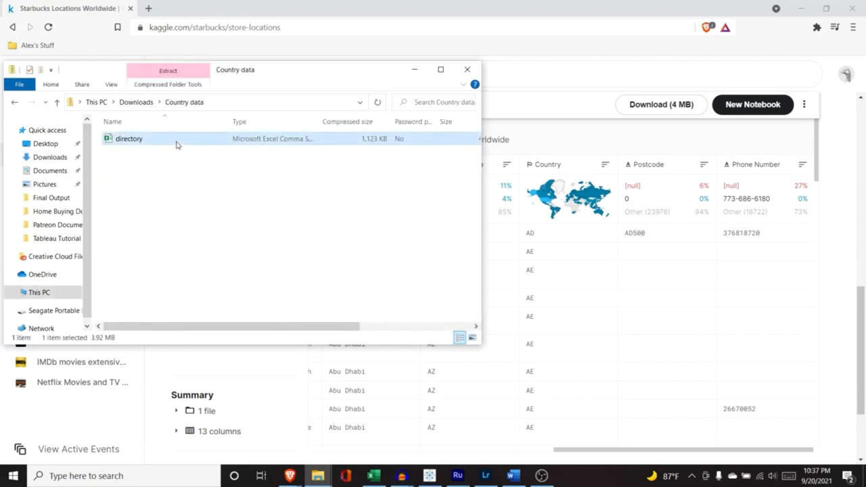
pyautogui.click(15, 103)
pyautogui.hotkey('ctrl', 'v')
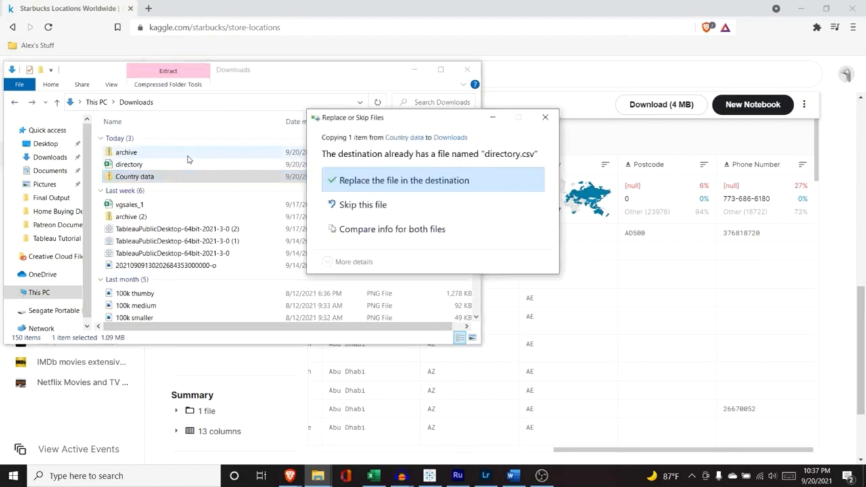
pyautogui.click(427, 184)
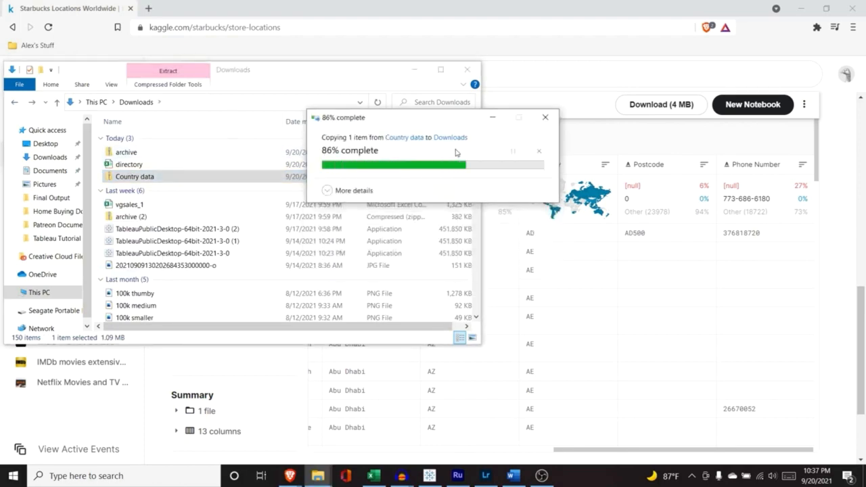
pyautogui.click(414, 69)
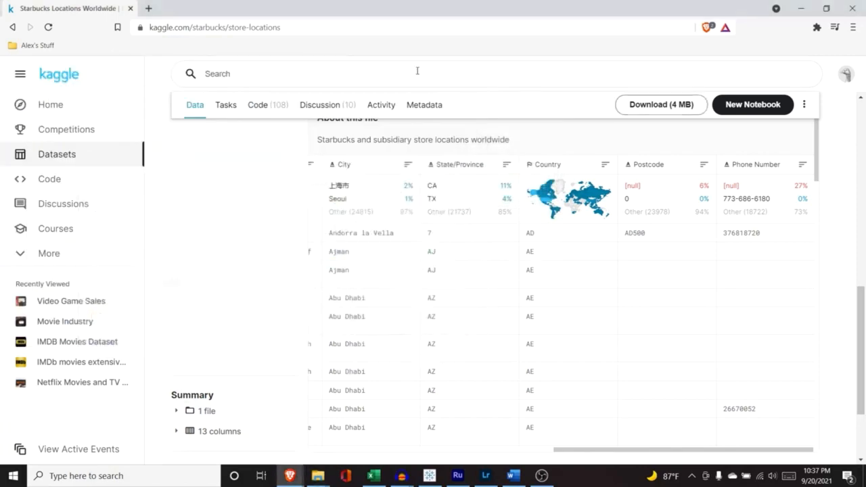
# Switch to Tableau Public, add a new worksheet and connect the directory text file from Downloads as a new data source
pyautogui.click(429, 475)
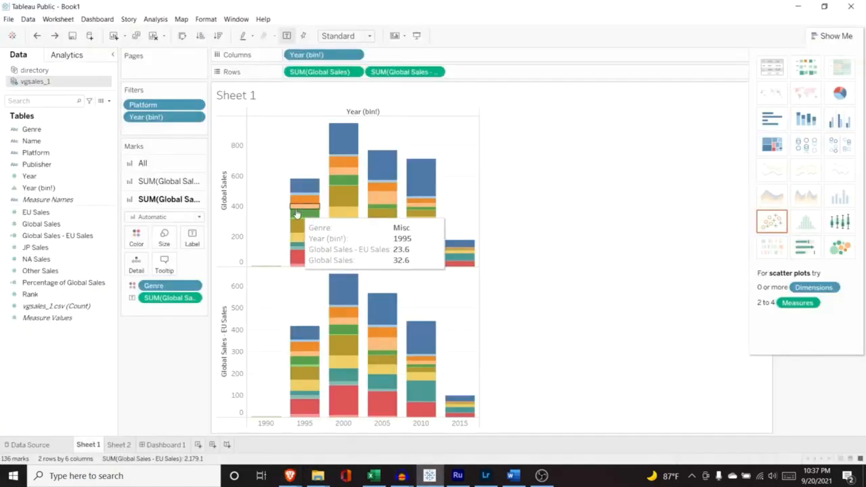
pyautogui.click(198, 445)
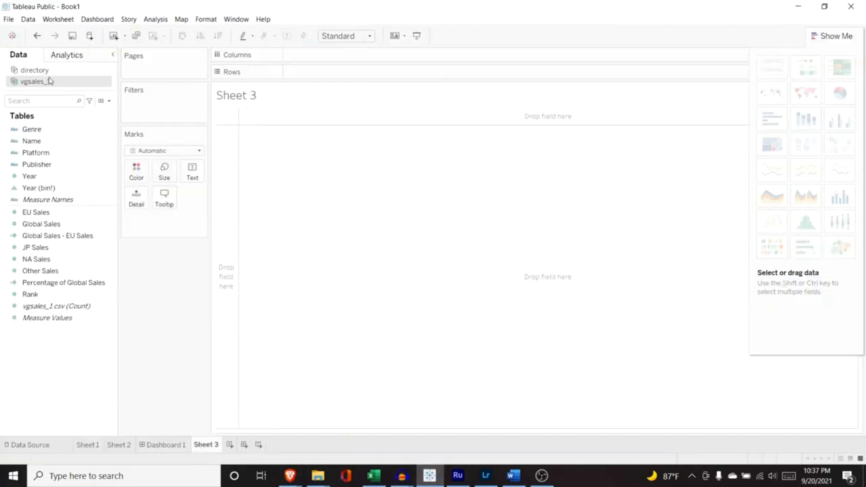
pyautogui.click(31, 21)
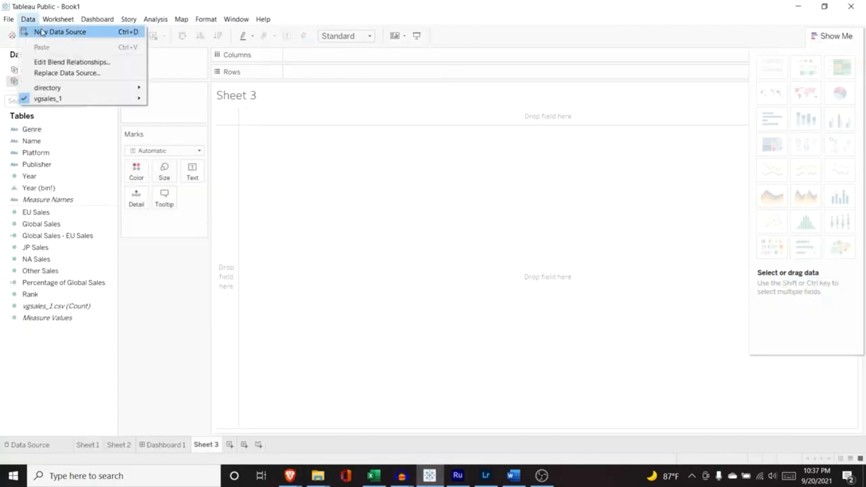
pyautogui.click(37, 32)
pyautogui.click(142, 130)
pyautogui.click(174, 111)
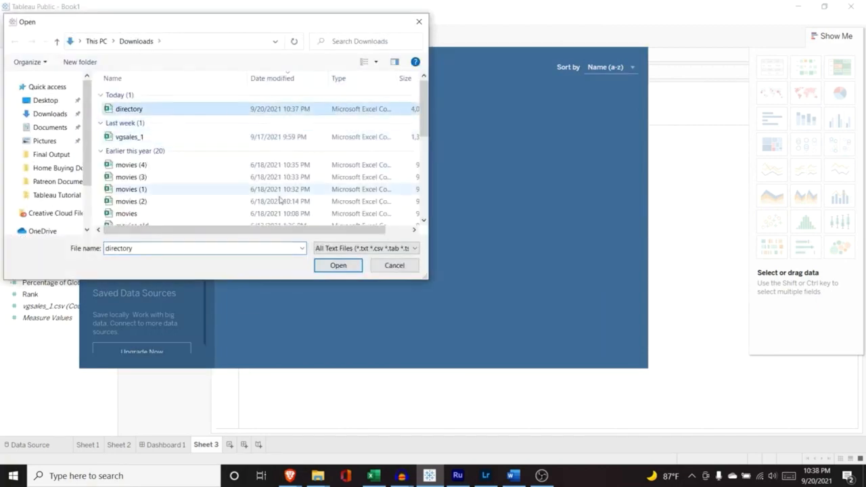
pyautogui.click(332, 264)
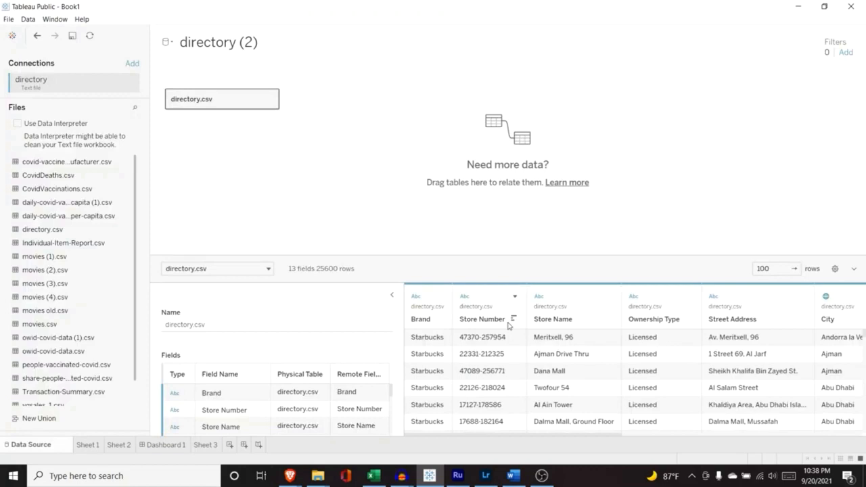
# Look through the fields and rows of directory.csv and return to Sheet 3
pyautogui.scroll(-2, 505, 358)
pyautogui.scroll(2, 506, 358)
pyautogui.moveTo(448, 437)
pyautogui.mouseDown()
pyautogui.moveTo(617, 424)
pyautogui.moveTo(694, 436)
pyautogui.moveTo(439, 430)
pyautogui.mouseUp()
pyautogui.click(205, 445)
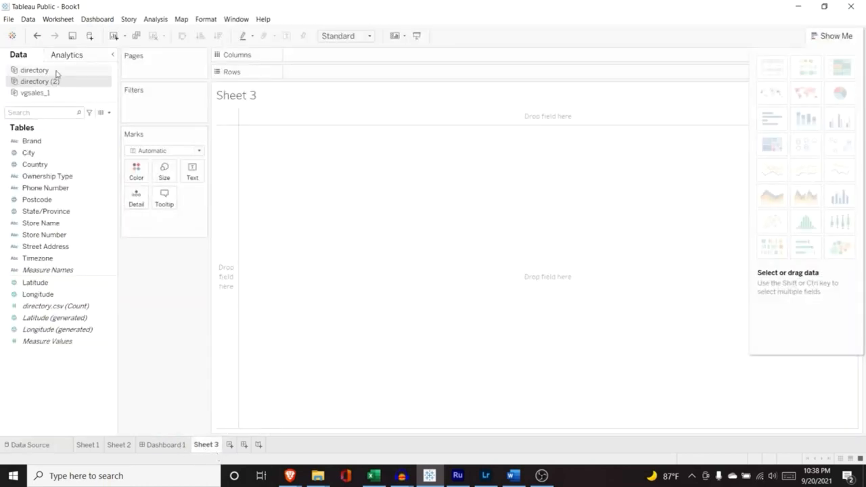
# Build a dual combination chart from vgsales_1 with Year on Columns and Global Sales and NA Sales on Rows
pyautogui.click(62, 92)
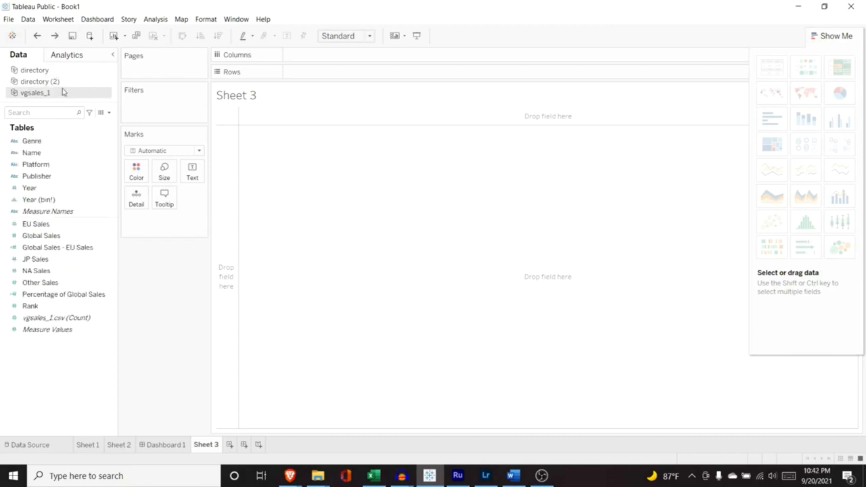
pyautogui.moveTo(59, 188); pyautogui.dragTo(309, 58)
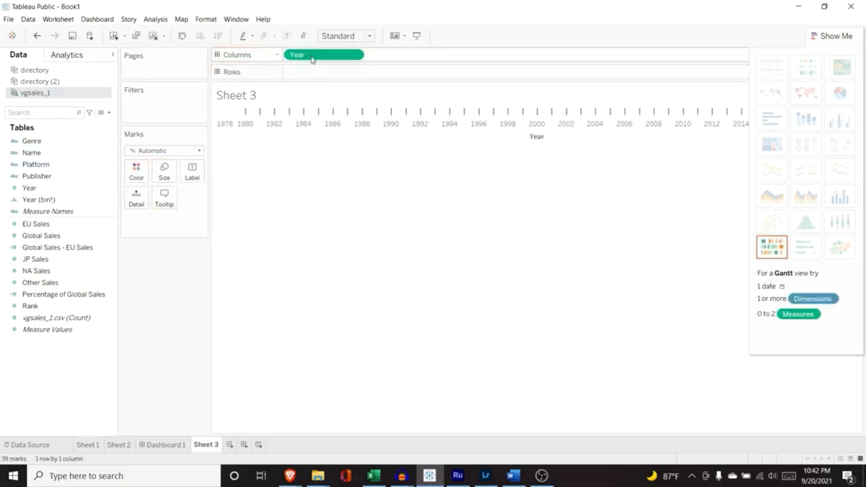
pyautogui.moveTo(57, 236); pyautogui.dragTo(340, 73)
pyautogui.moveTo(67, 270)
pyautogui.mouseDown()
pyautogui.moveTo(342, 132)
pyautogui.moveTo(399, 72)
pyautogui.mouseUp()
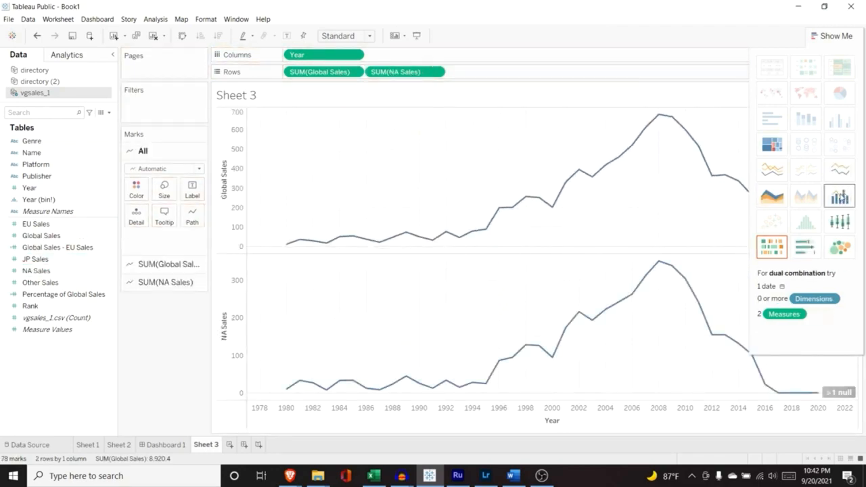
pyautogui.click(839, 196)
pyautogui.click(832, 35)
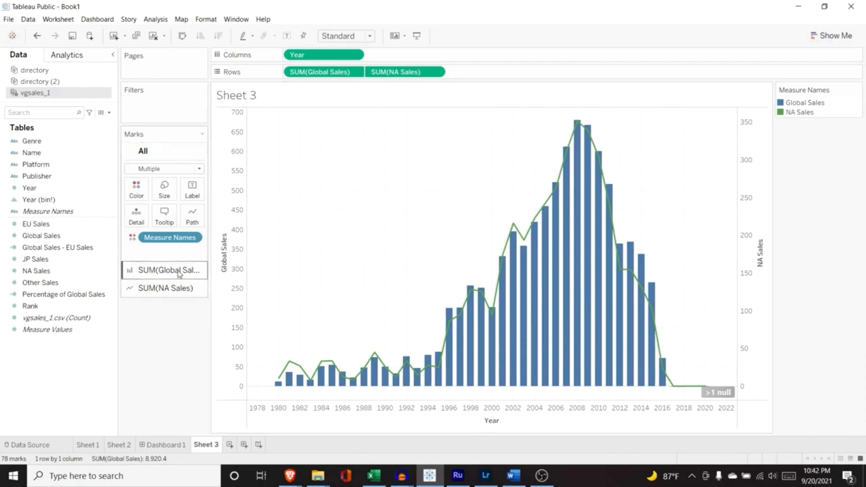
# Try placing NA Sales before Global Sales on Rows, and try the Line mark type for all measures
pyautogui.moveTo(389, 75); pyautogui.dragTo(295, 75)
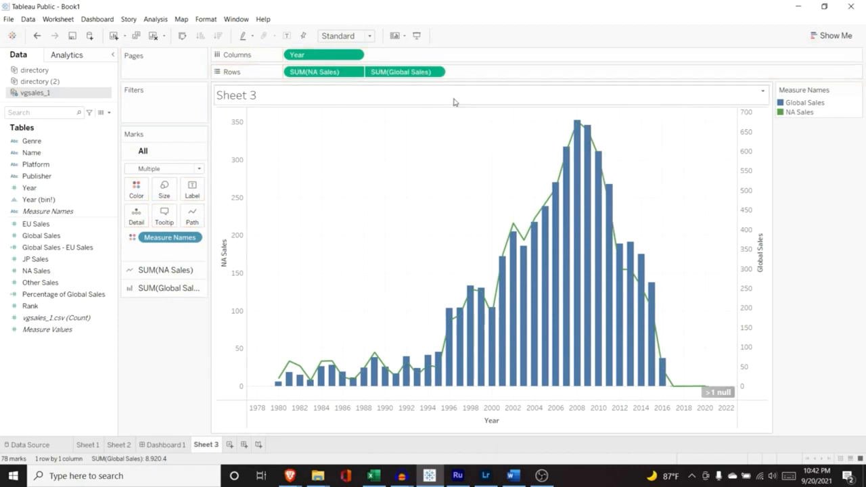
pyautogui.moveTo(396, 71); pyautogui.dragTo(291, 74)
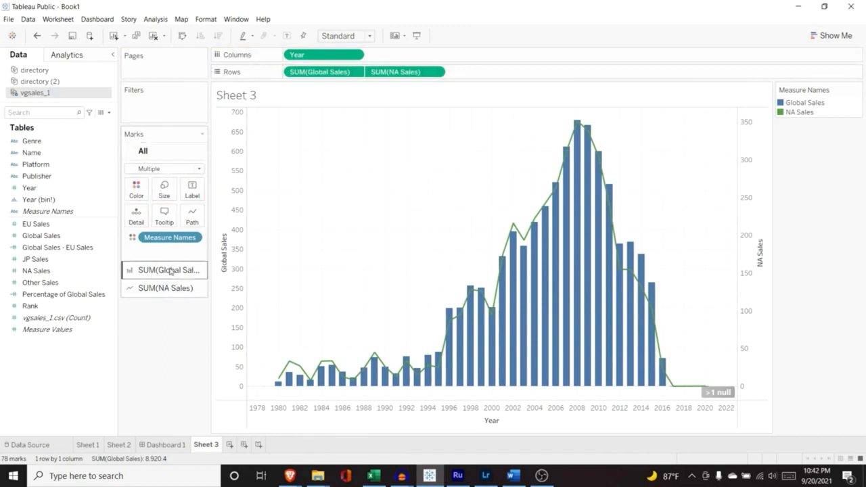
pyautogui.click(175, 172)
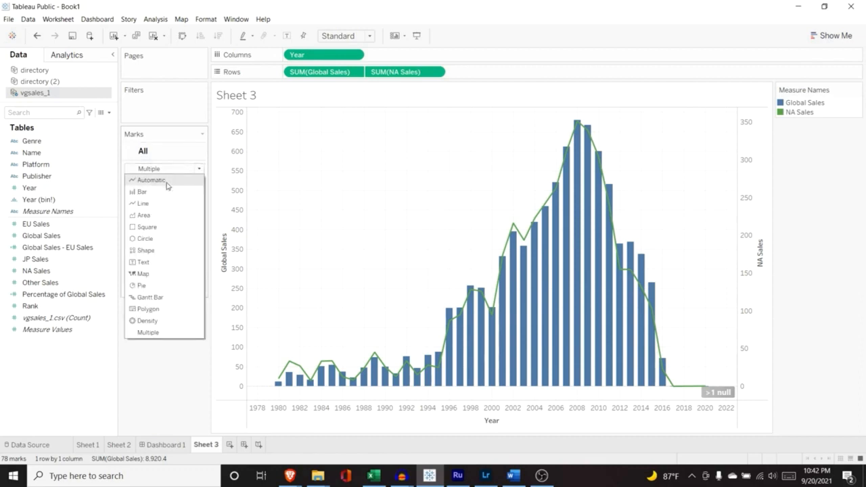
pyautogui.click(163, 205)
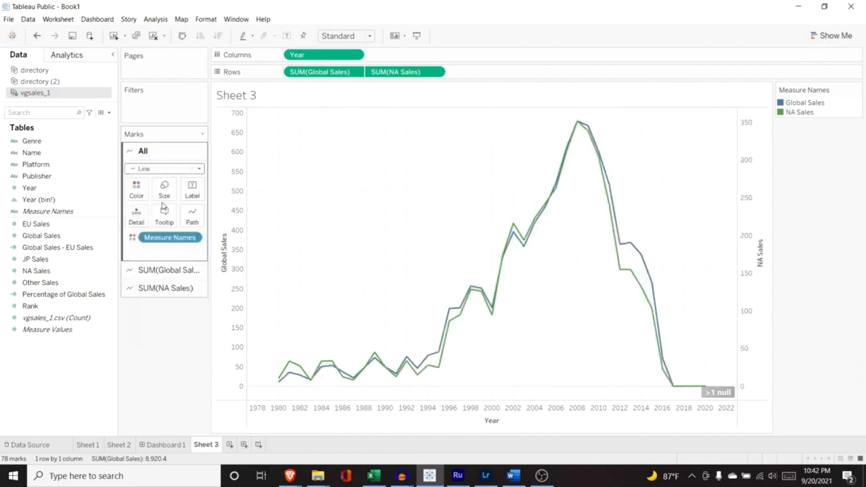
pyautogui.hotkey('ctrl', 'z')
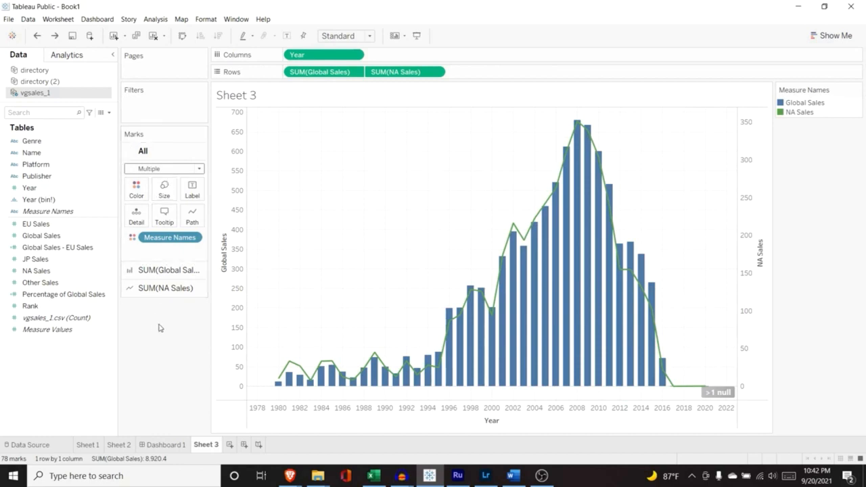
# Recolor the Measure Names marks by assigning the Automatic palette, making the NA Sales line orange
pyautogui.click(173, 289)
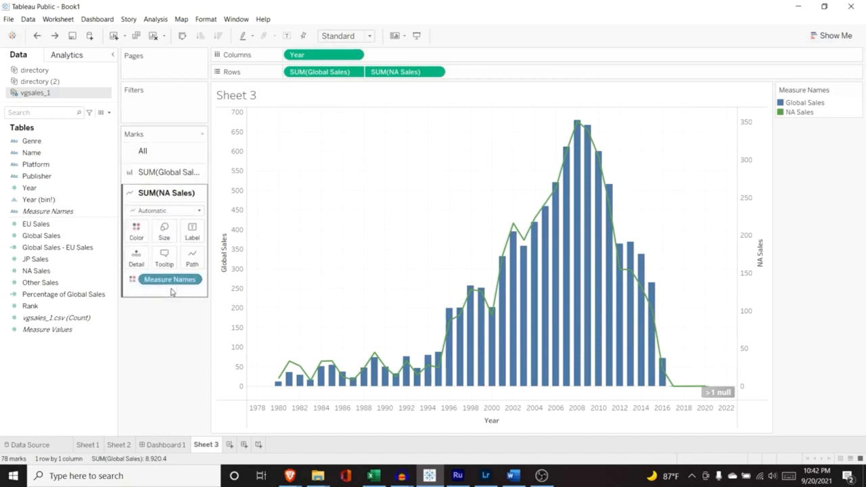
pyautogui.click(138, 226)
pyautogui.click(164, 261)
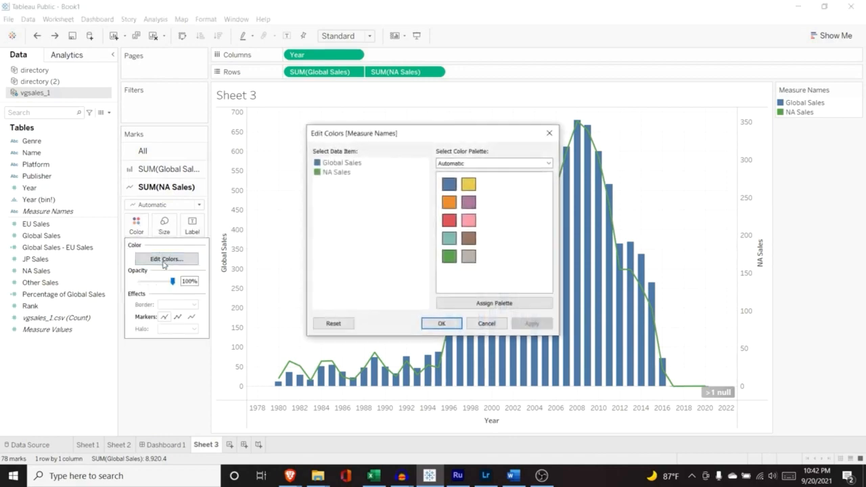
pyautogui.click(496, 305)
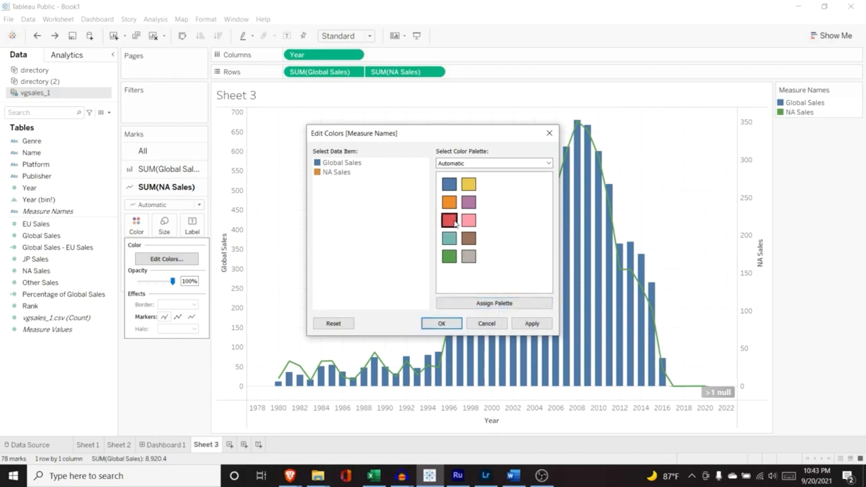
pyautogui.click(532, 323)
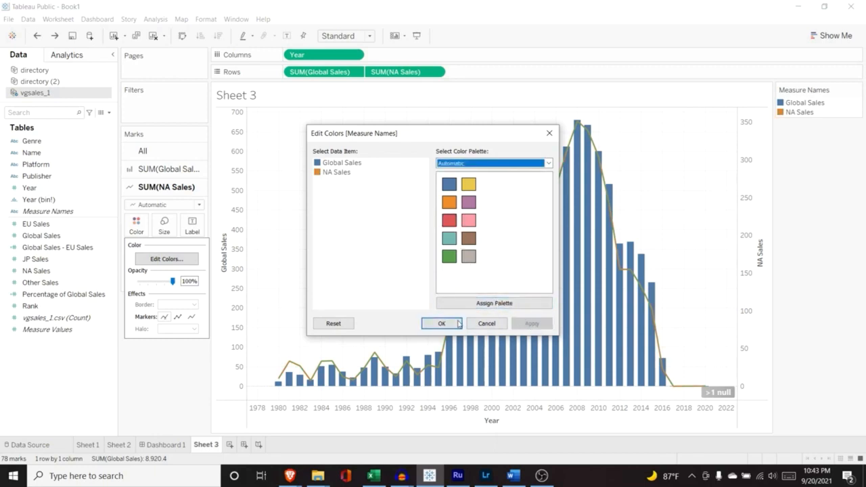
pyautogui.click(441, 323)
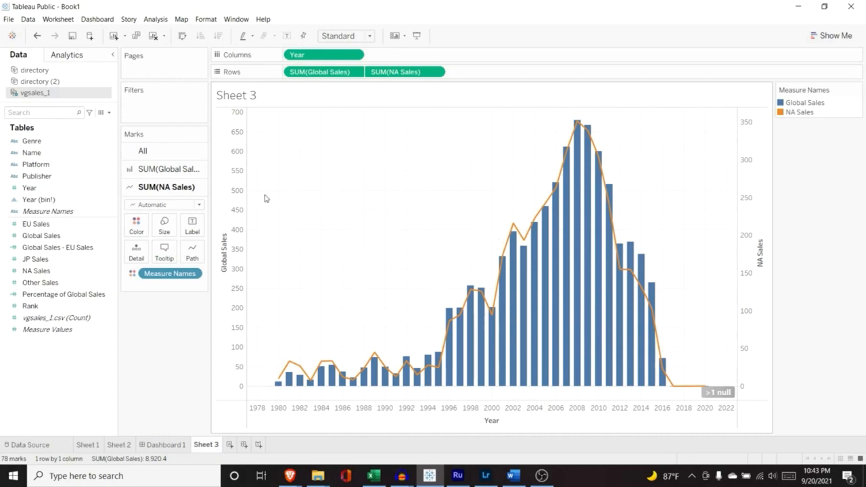
# Try the Bar and Square mark types for NA Sales and settle on Line
pyautogui.click(176, 205)
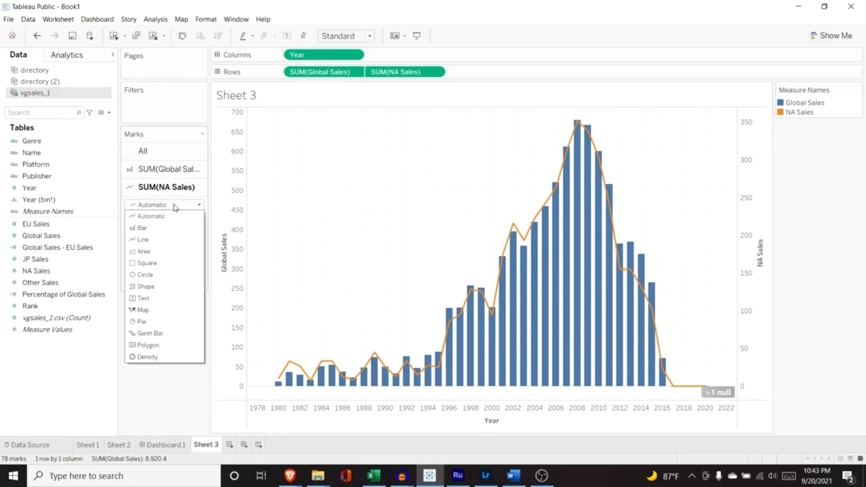
pyautogui.click(161, 228)
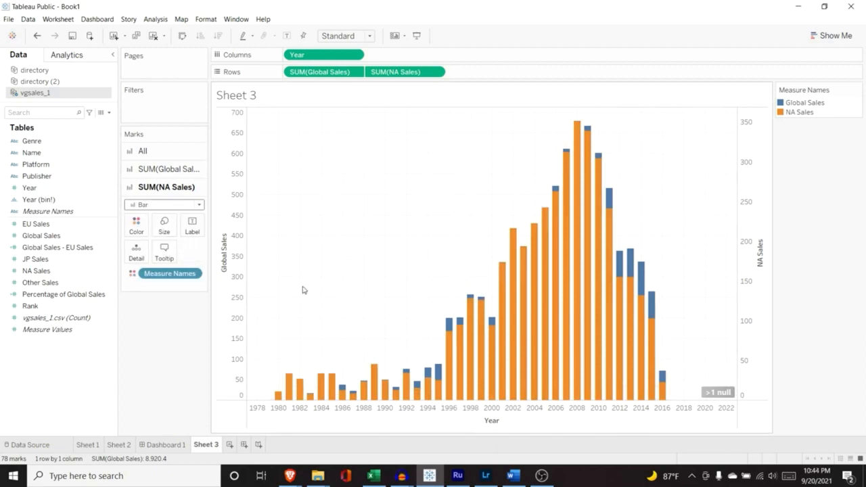
pyautogui.click(174, 205)
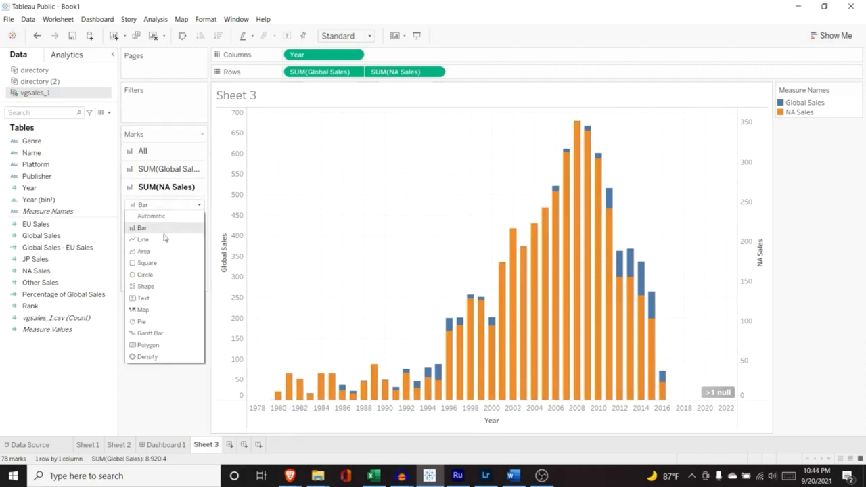
pyautogui.click(161, 262)
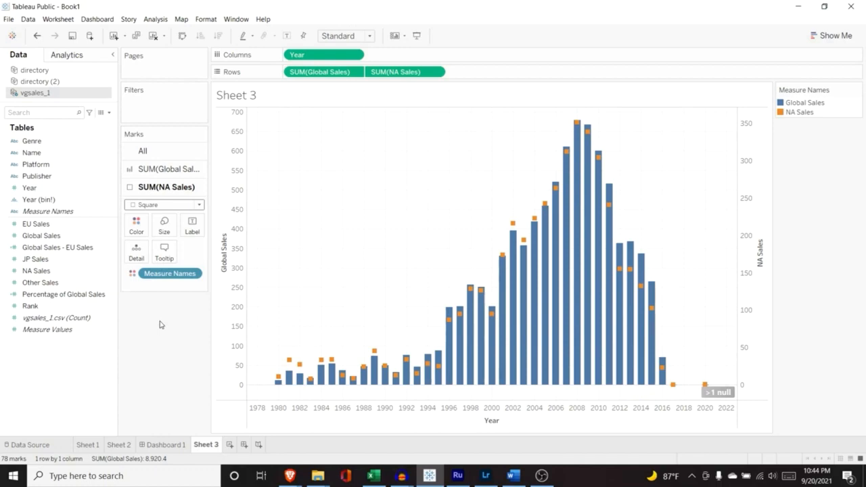
pyautogui.click(165, 205)
pyautogui.click(155, 238)
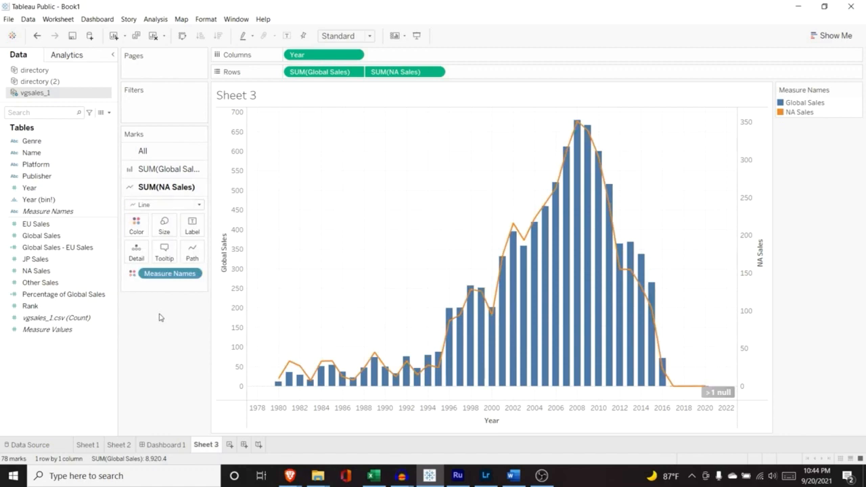
# On a new worksheet, map directory (2) with Longitude (generated) on Columns, Latitude (generated) on Rows and Postcode as detail
pyautogui.click(229, 444)
pyautogui.click(63, 84)
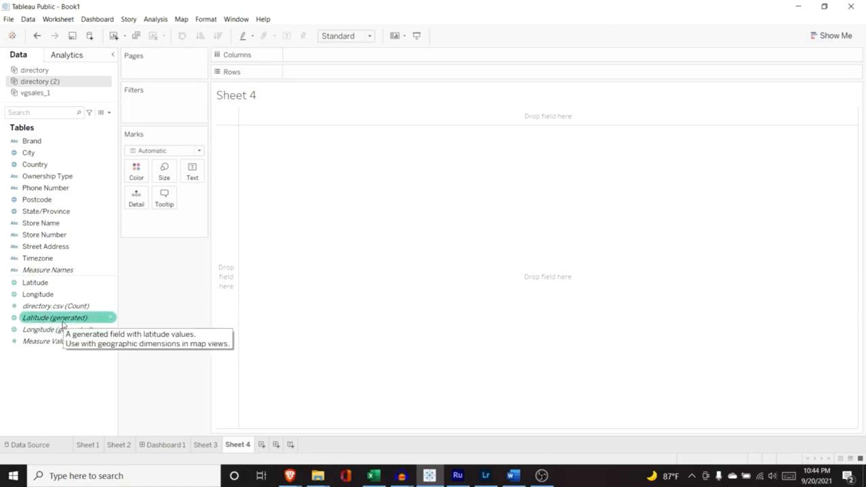
pyautogui.moveTo(63, 330); pyautogui.dragTo(344, 58)
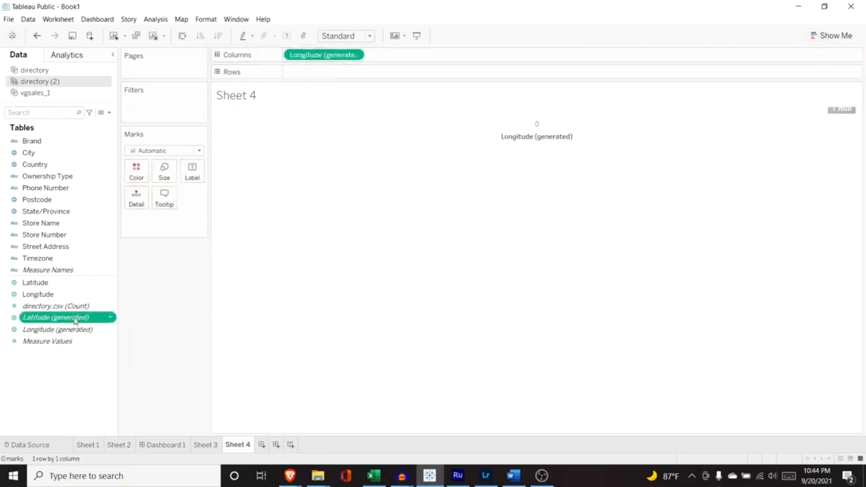
pyautogui.moveTo(78, 318); pyautogui.dragTo(381, 72)
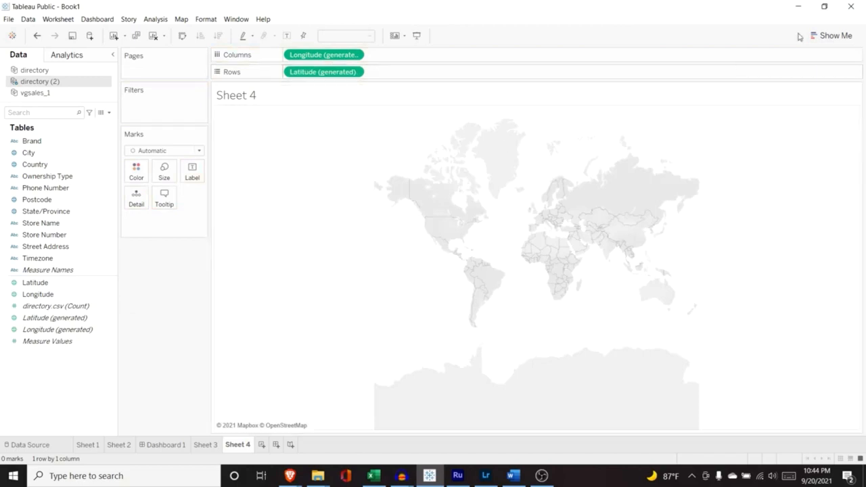
pyautogui.click(835, 33)
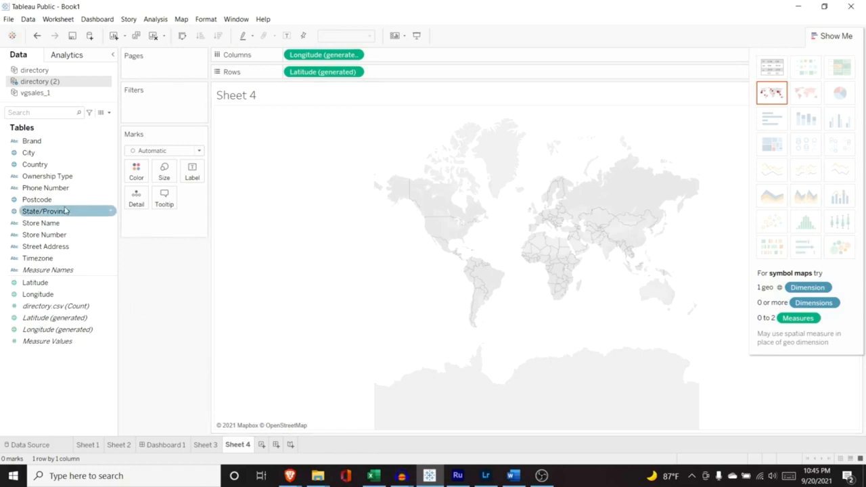
pyautogui.moveTo(57, 201); pyautogui.dragTo(167, 229)
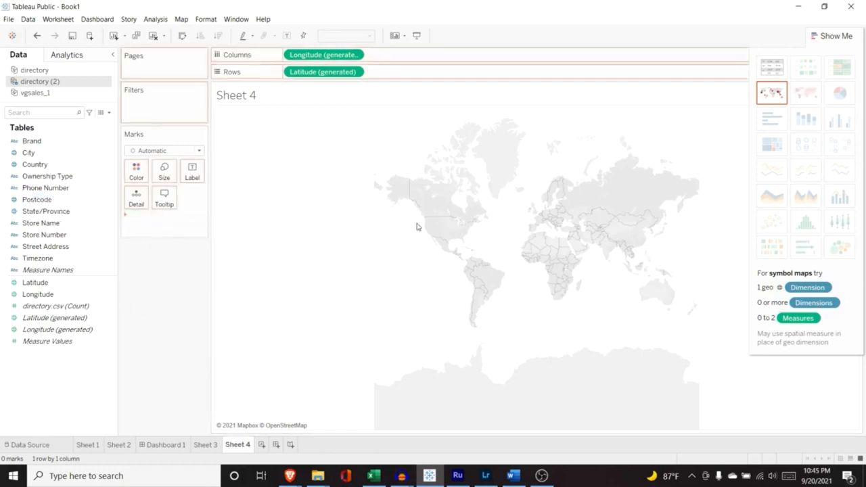
# Examine the distribution of the postcode marks across the United States on the map
pyautogui.moveTo(557, 254); pyautogui.dragTo(456, 256)
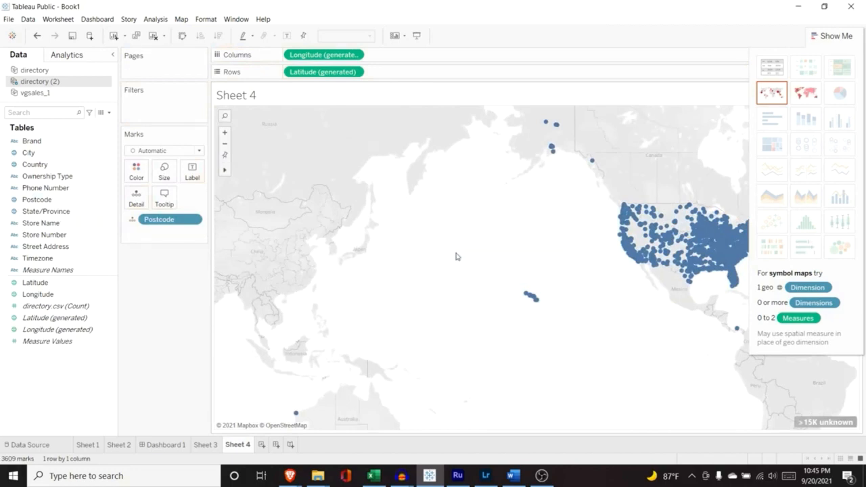
pyautogui.moveTo(224, 171)
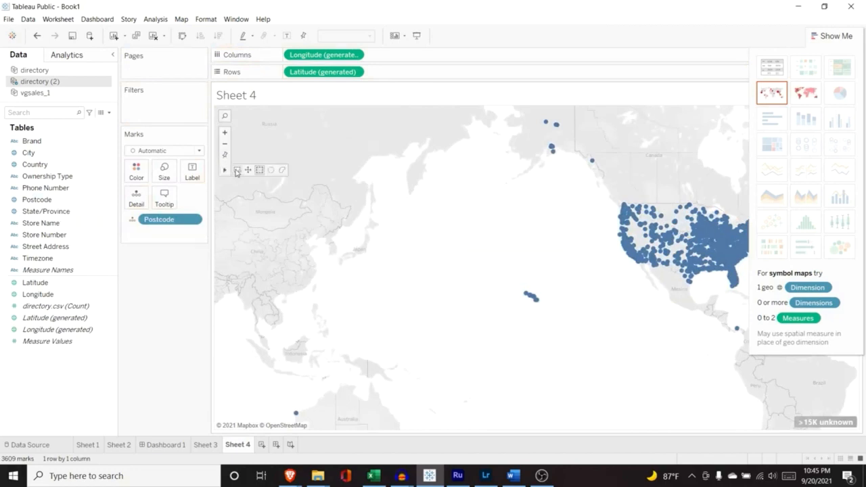
pyautogui.click(249, 170)
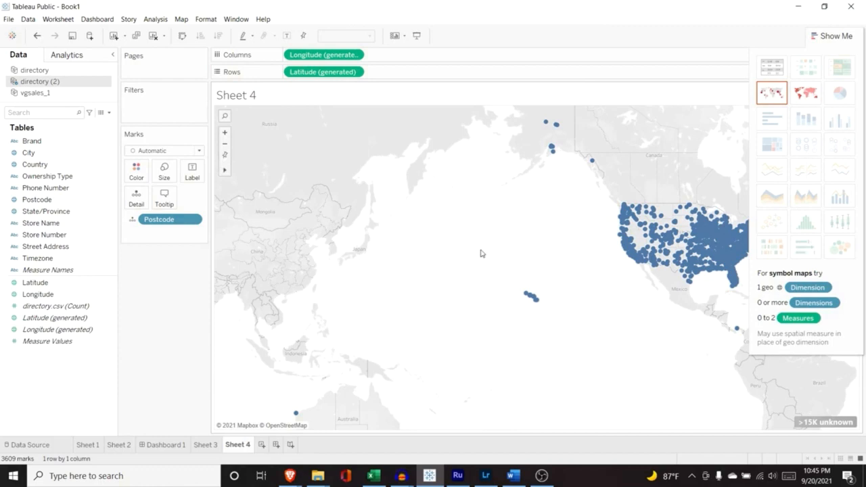
pyautogui.moveTo(480, 251); pyautogui.dragTo(331, 248)
pyautogui.moveTo(391, 242); pyautogui.dragTo(327, 238)
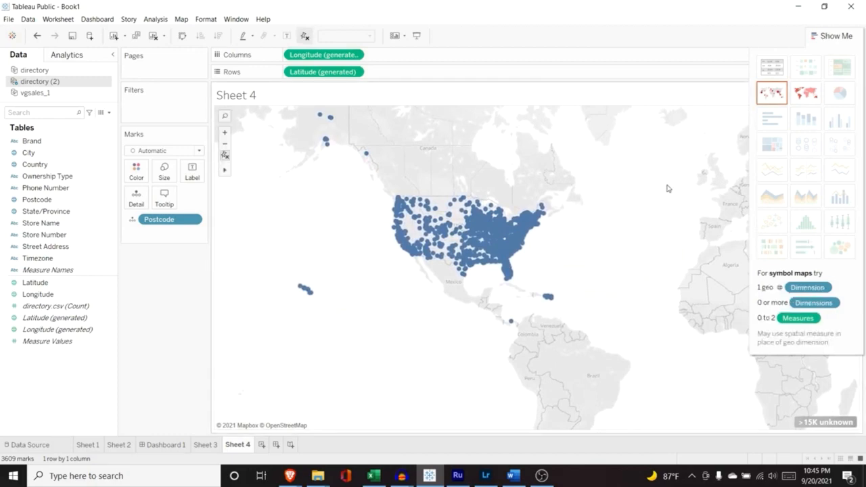
pyautogui.click(836, 35)
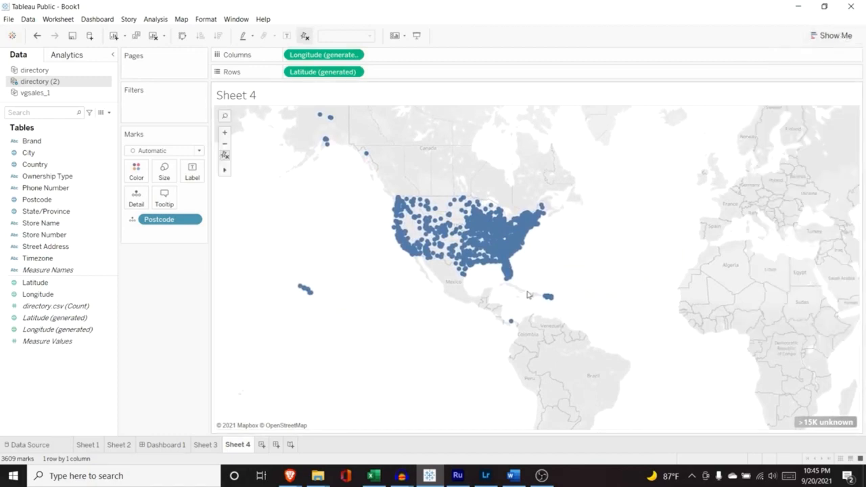
pyautogui.click(225, 134)
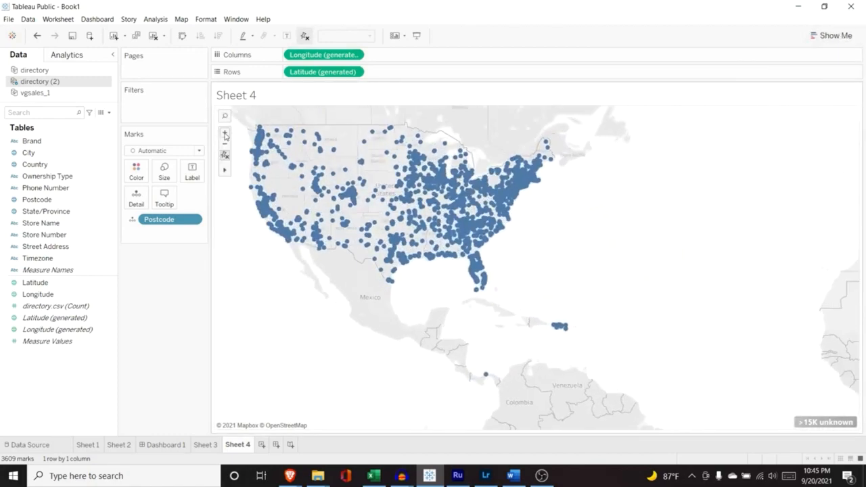
pyautogui.click(224, 134)
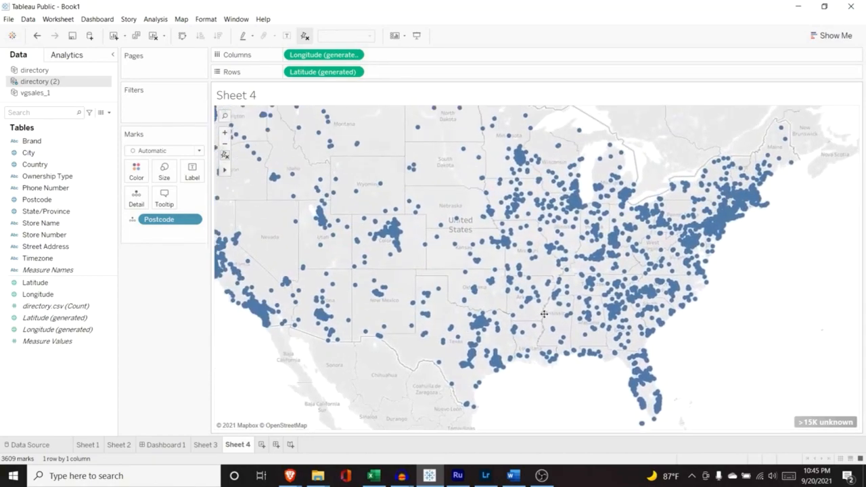
pyautogui.click(225, 144)
pyautogui.click(225, 144)
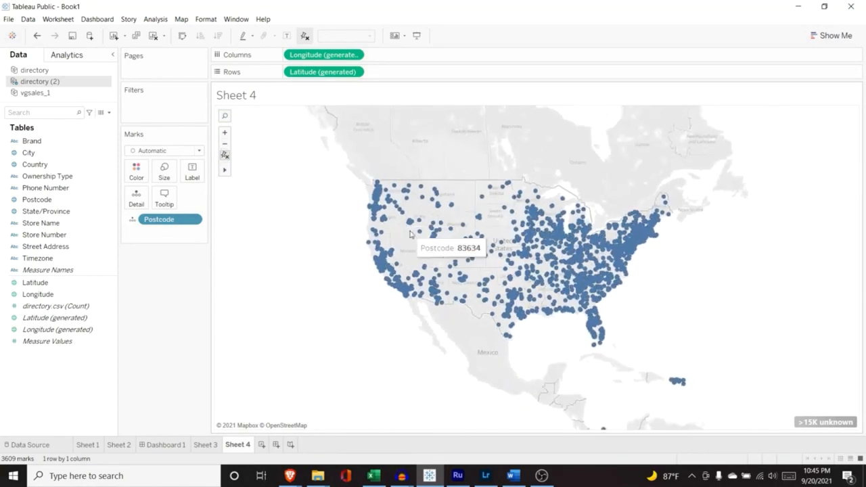
pyautogui.moveTo(469, 251); pyautogui.dragTo(424, 235)
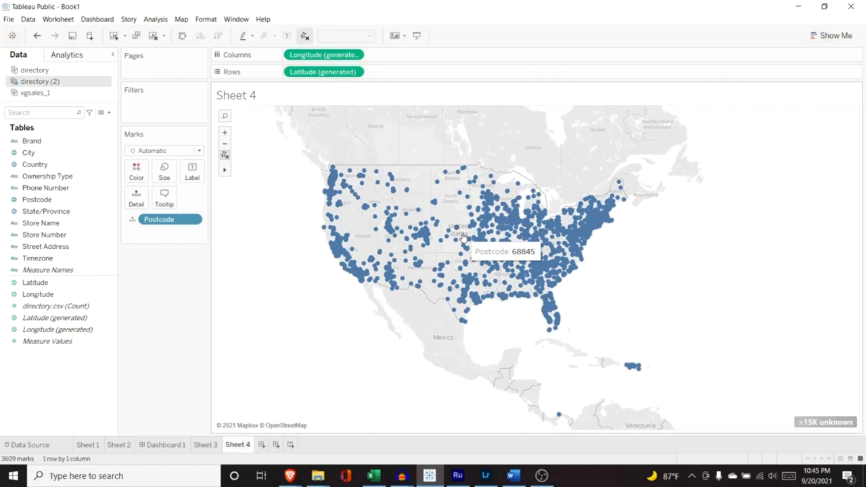
# Color the map marks by Postcode instead of using it as detail
pyautogui.click(132, 219)
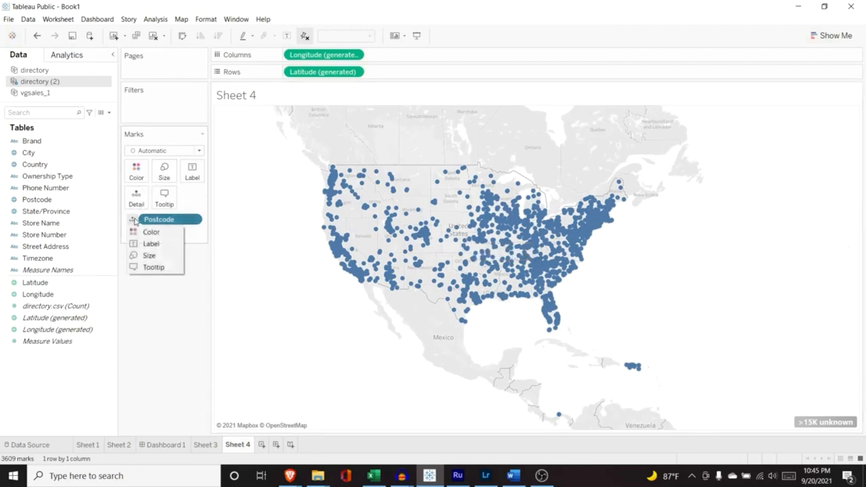
pyautogui.click(150, 232)
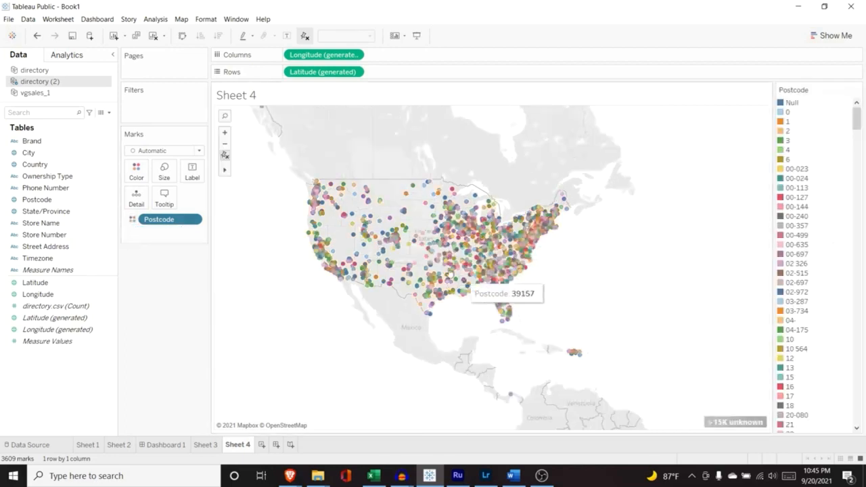
# Encode Postcode as size instead of color on the map and reduce the marks to small dots
pyautogui.click(132, 220)
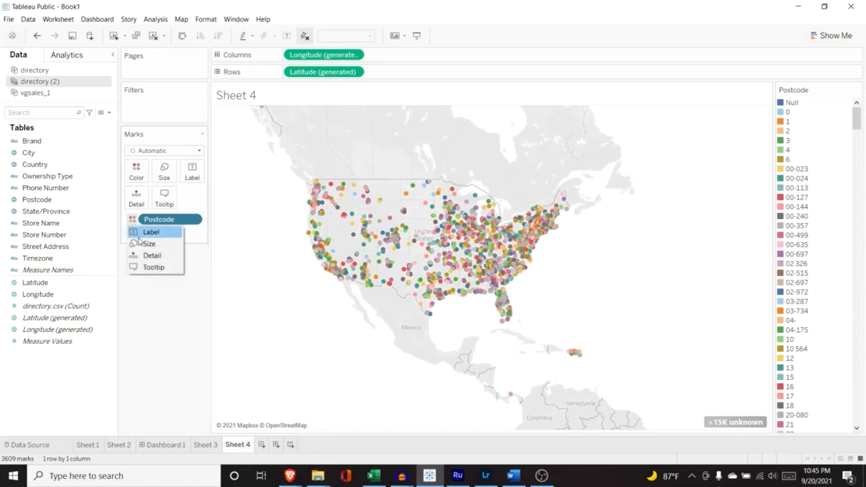
pyautogui.click(144, 246)
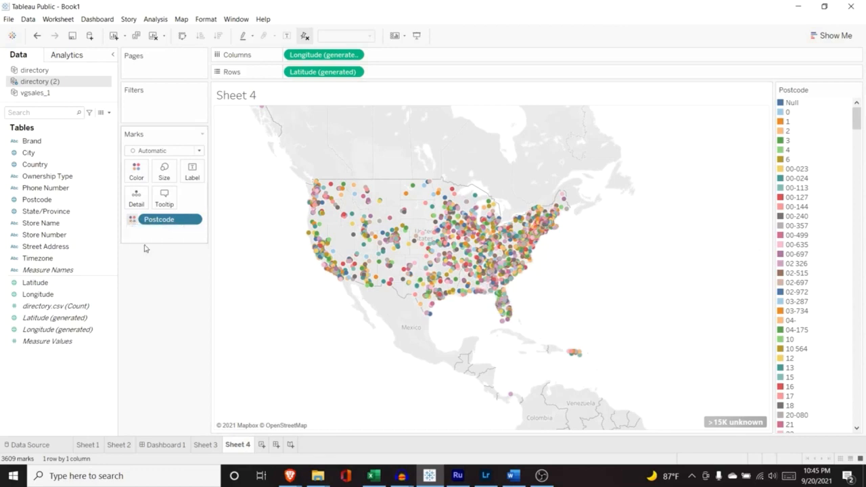
pyautogui.click(164, 171)
pyautogui.moveTo(174, 200); pyautogui.dragTo(161, 199)
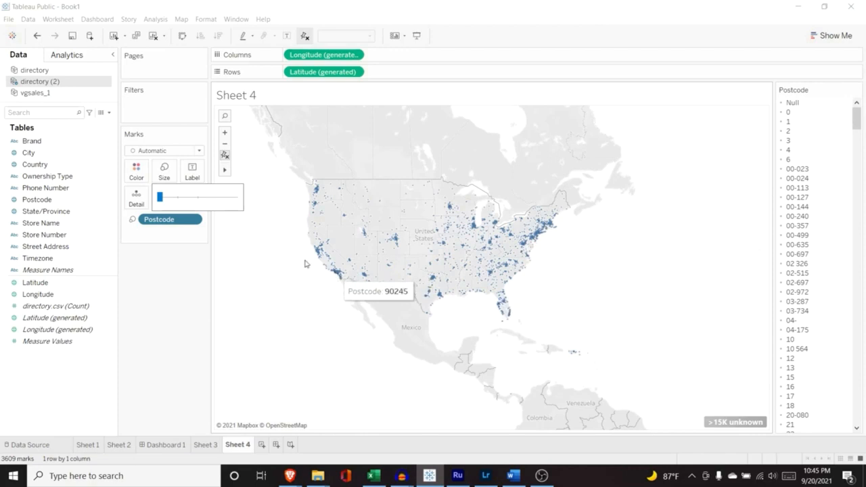
pyautogui.click(167, 266)
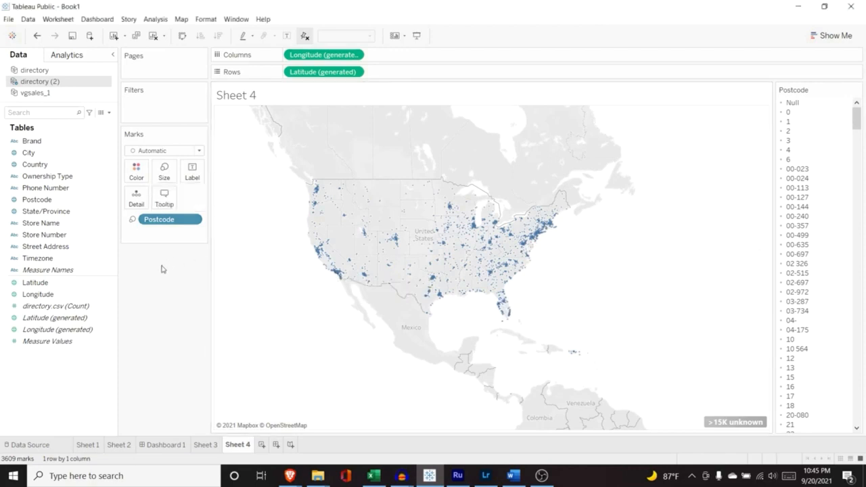
pyautogui.click(163, 169)
pyautogui.moveTo(161, 197); pyautogui.dragTo(173, 198)
# Try showing mark labels on the postcode map
pyautogui.click(192, 170)
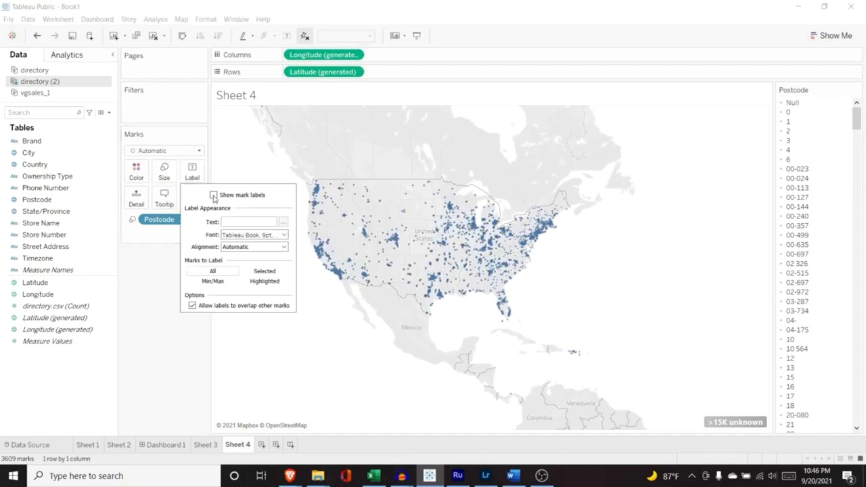
pyautogui.click(213, 195)
pyautogui.click(213, 196)
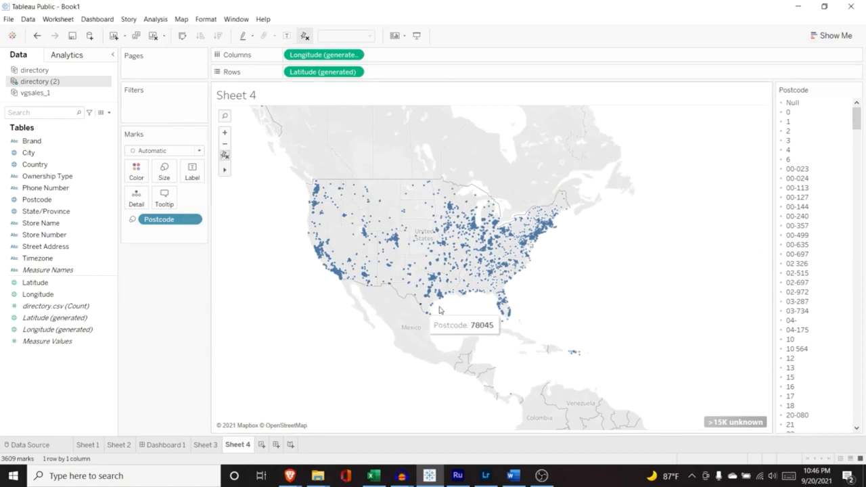
# Replace Postcode with State/Province as the map's detail and set the mark type to Map
pyautogui.moveTo(166, 224)
pyautogui.mouseDown()
pyautogui.moveTo(106, 216)
pyautogui.moveTo(34, 224)
pyautogui.moveTo(50, 215)
pyautogui.moveTo(159, 228)
pyautogui.mouseUp()
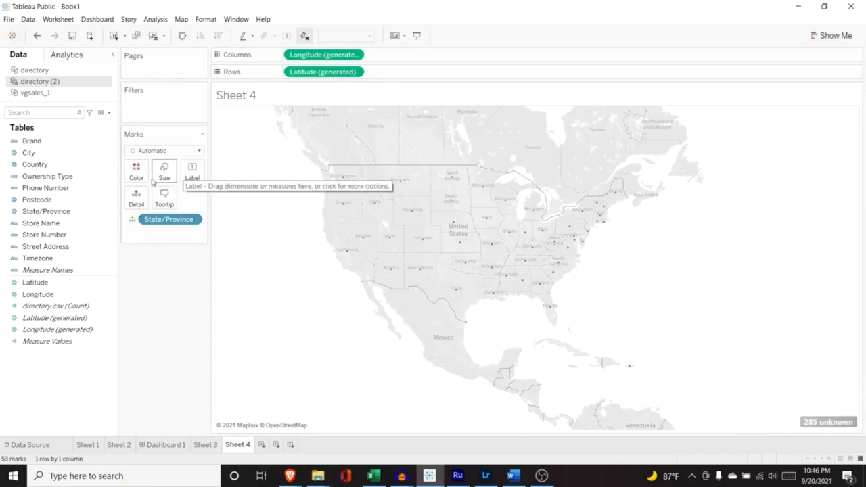
pyautogui.click(150, 151)
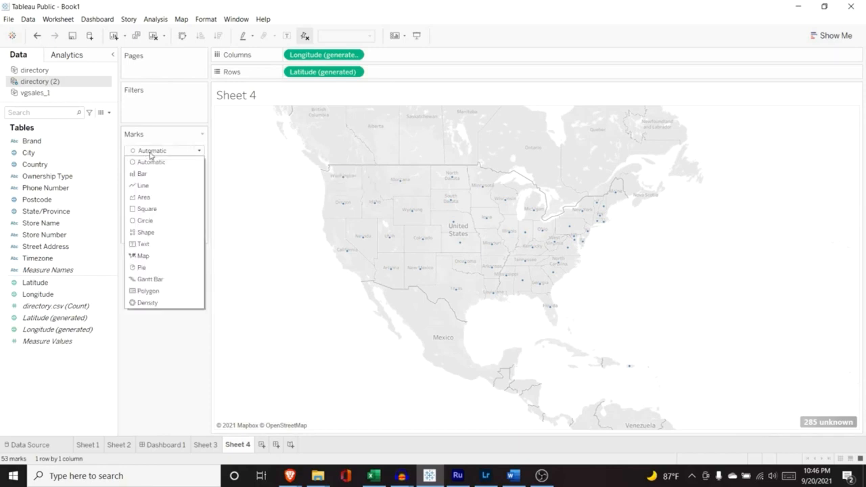
pyautogui.click(169, 255)
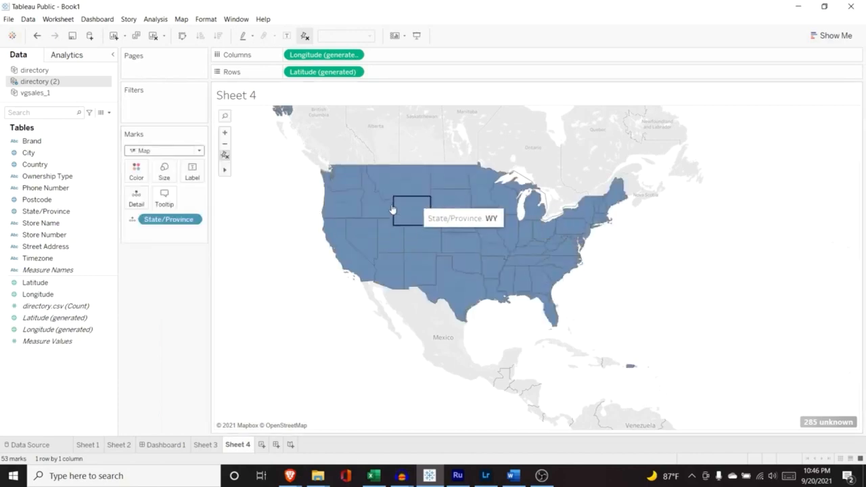
# Color the filled map by State/Province instead of using it as detail
pyautogui.click(136, 171)
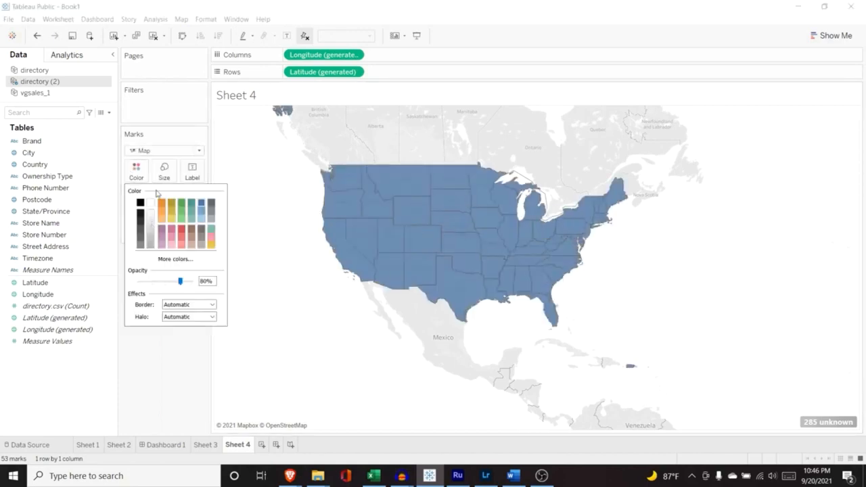
pyautogui.click(137, 176)
pyautogui.click(133, 220)
pyautogui.click(137, 232)
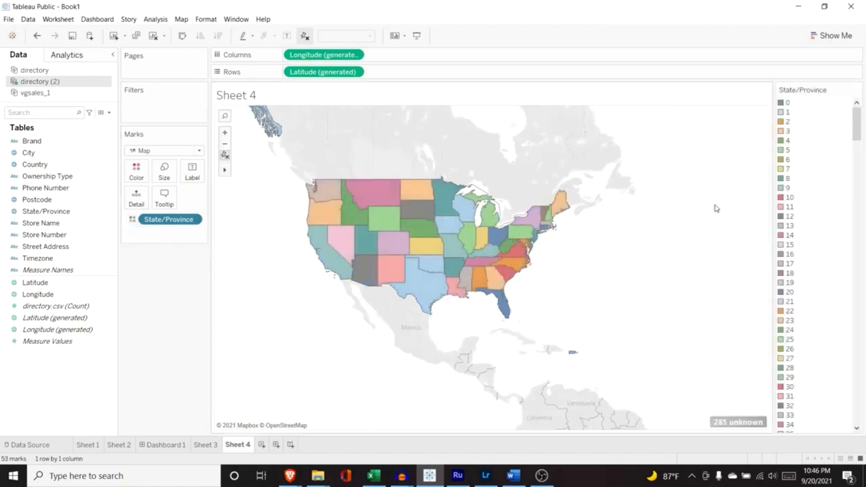
pyautogui.scroll(1, 673, 252)
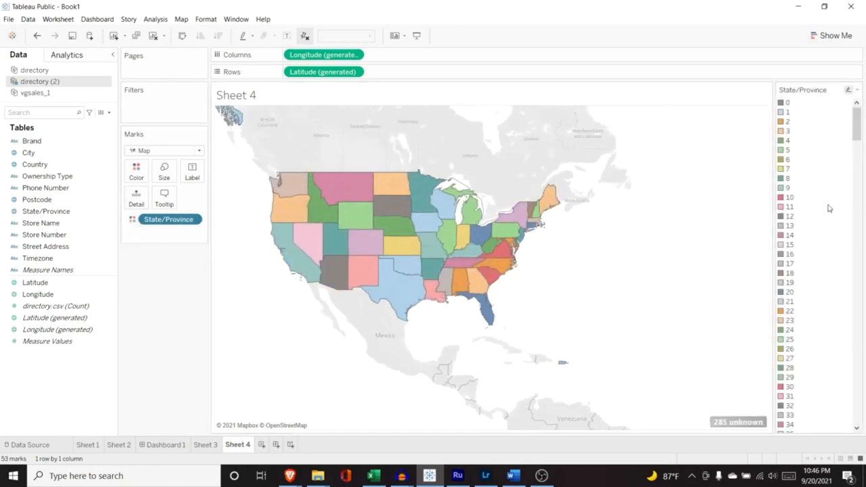
pyautogui.scroll(-1, 782, 345)
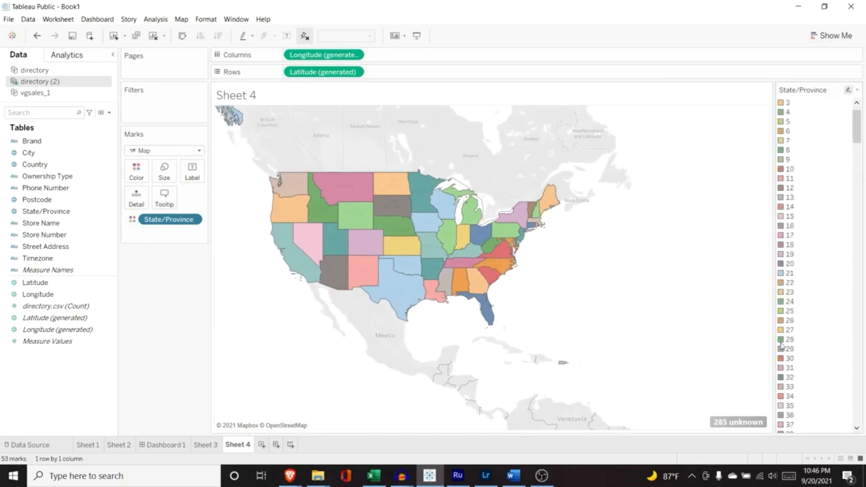
pyautogui.moveTo(856, 128)
pyautogui.mouseDown()
pyautogui.moveTo(858, 410)
pyautogui.moveTo(856, 118)
pyautogui.mouseUp()
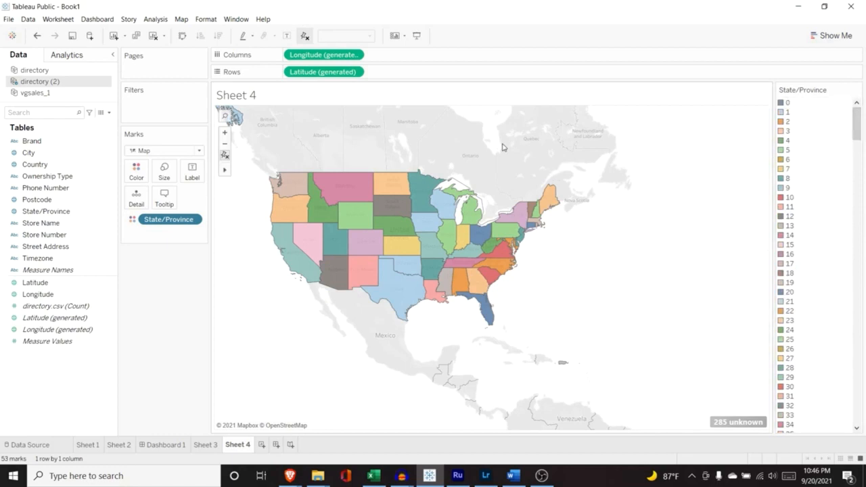
pyautogui.moveTo(246, 251); pyautogui.dragTo(297, 255)
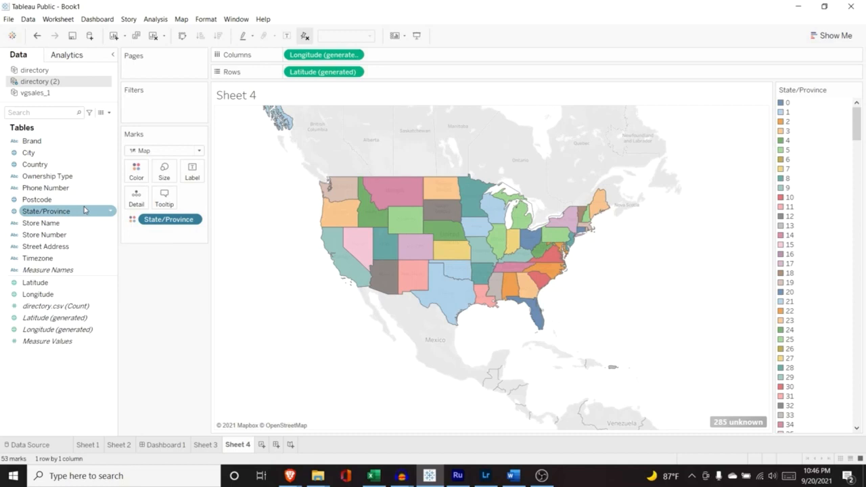
# Set the map's mark type to Density and replace State/Province with Postcode as detail
pyautogui.click(177, 152)
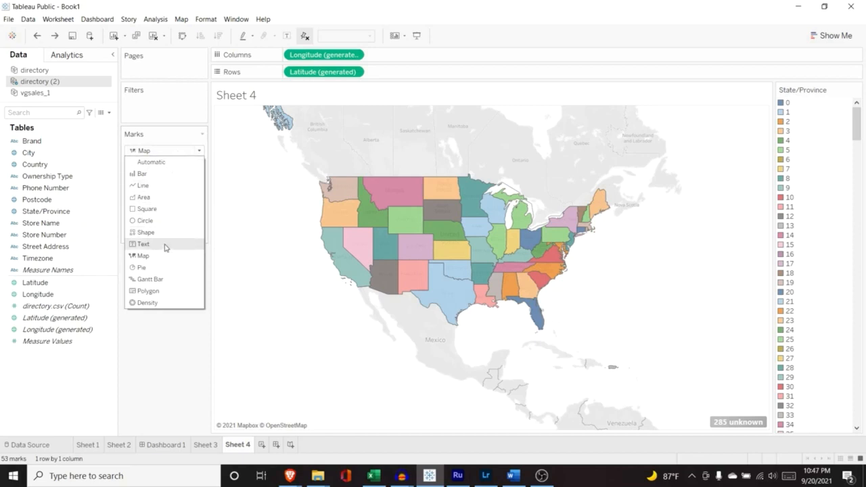
pyautogui.click(163, 304)
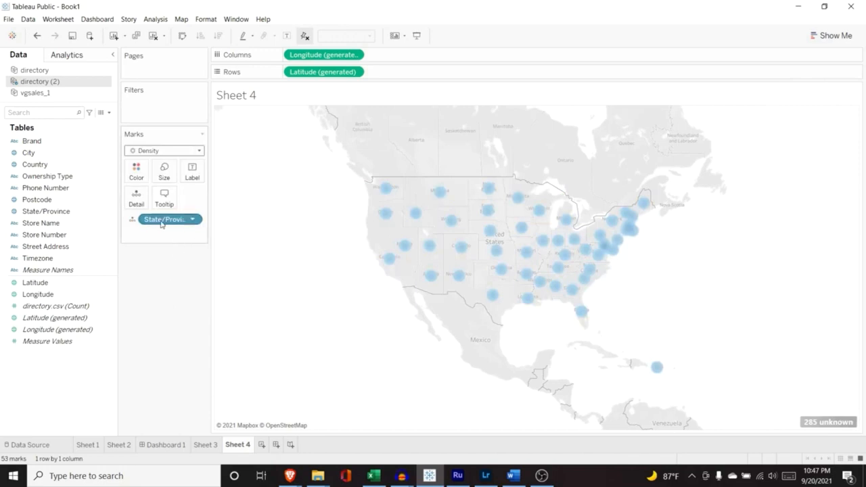
pyautogui.moveTo(169, 224)
pyautogui.mouseDown()
pyautogui.moveTo(30, 234)
pyautogui.moveTo(49, 200)
pyautogui.moveTo(162, 219)
pyautogui.mouseUp()
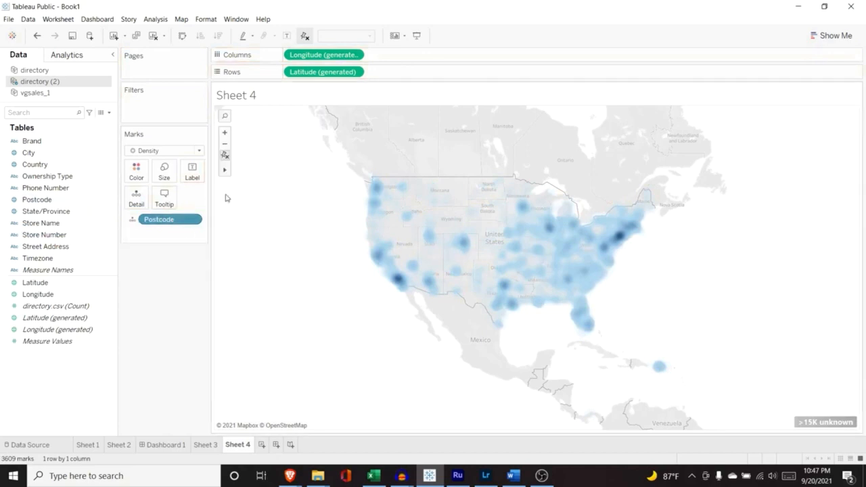
# Reduce the size of the density marks so the postcode clusters show as smaller hot spots
pyautogui.click(164, 171)
pyautogui.moveTo(206, 203); pyautogui.dragTo(177, 197)
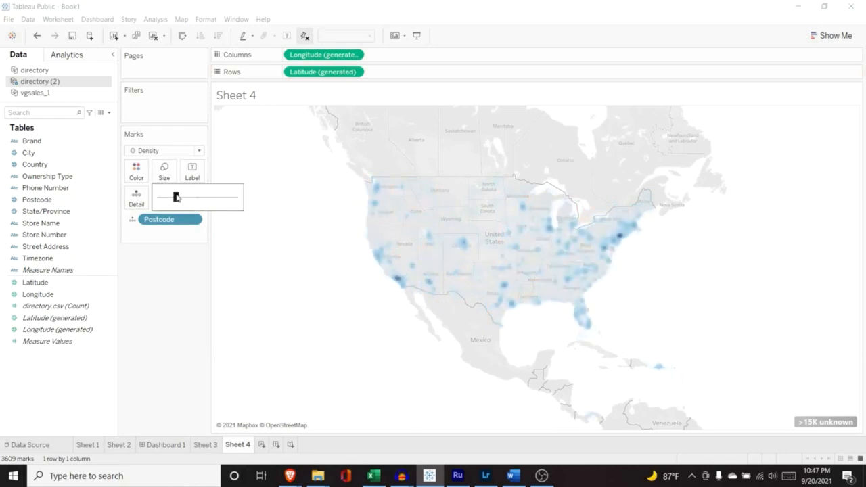
pyautogui.moveTo(181, 198); pyautogui.dragTo(180, 198)
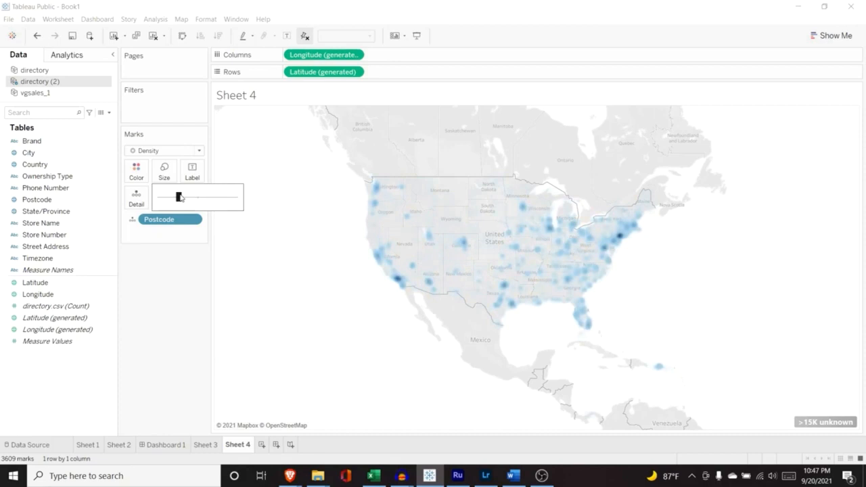
pyautogui.click(135, 173)
pyautogui.click(135, 175)
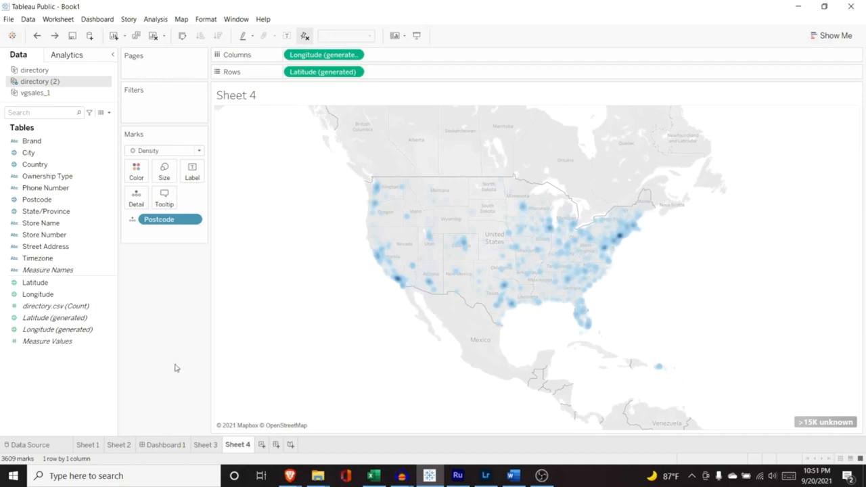
# On Sheet 3, convert the Global Sales and NA Sales combination chart into a treemap
pyautogui.click(205, 444)
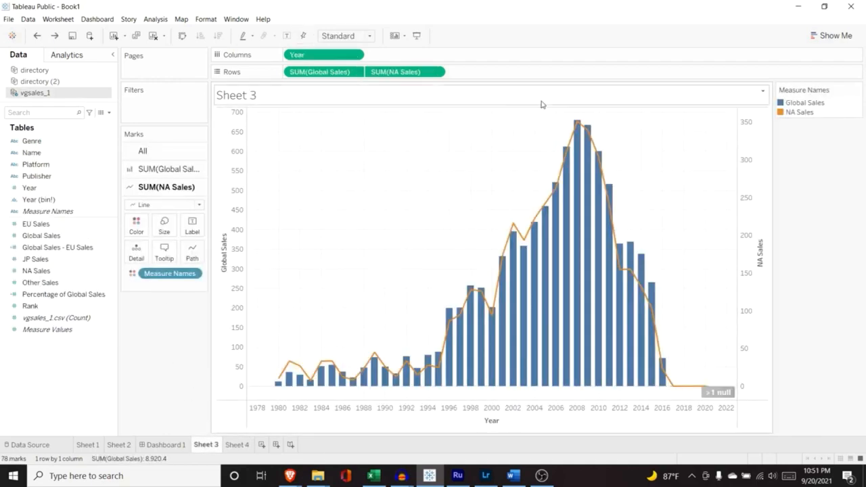
pyautogui.click(827, 40)
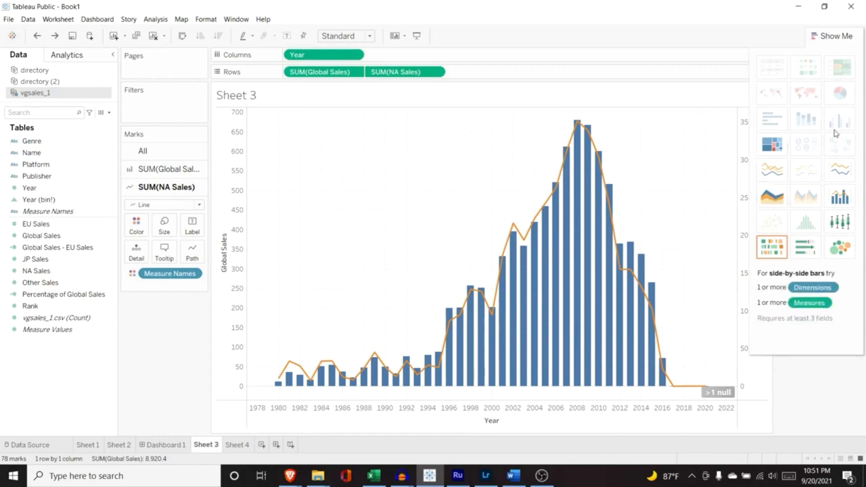
pyautogui.click(775, 148)
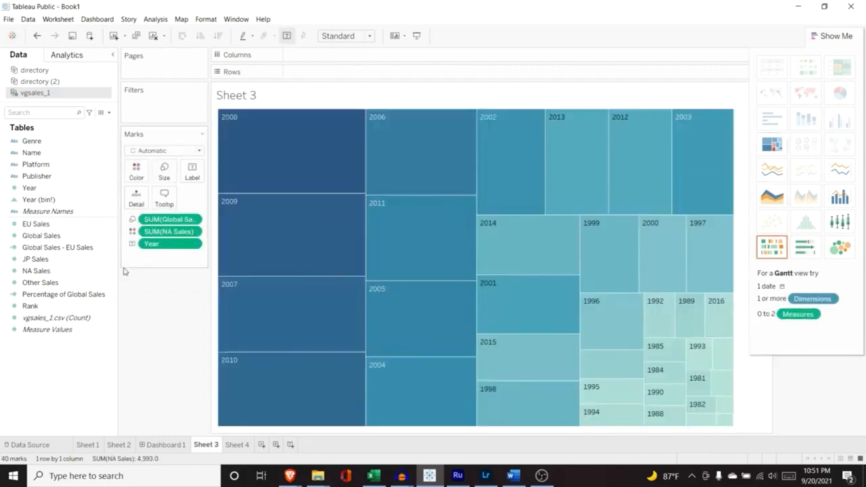
# Replace Year with Genre in the treemap and use Genre as the label
pyautogui.moveTo(165, 248); pyautogui.dragTo(68, 247)
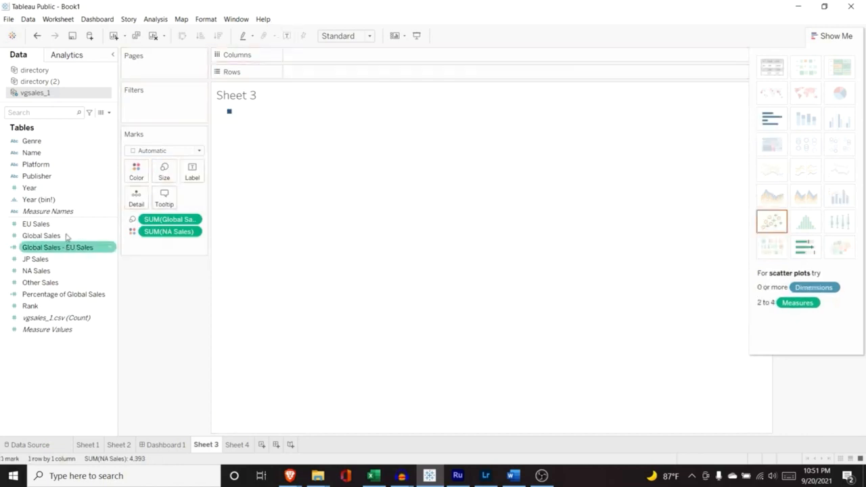
pyautogui.moveTo(59, 145); pyautogui.dragTo(164, 248)
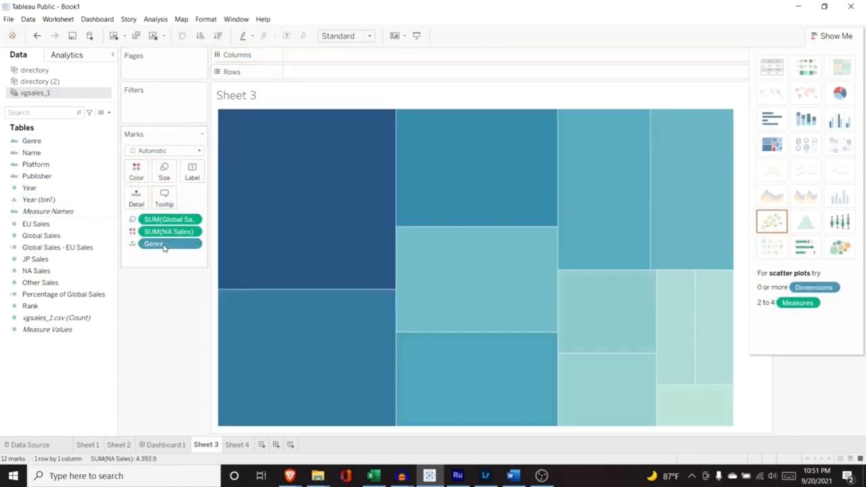
pyautogui.click(133, 243)
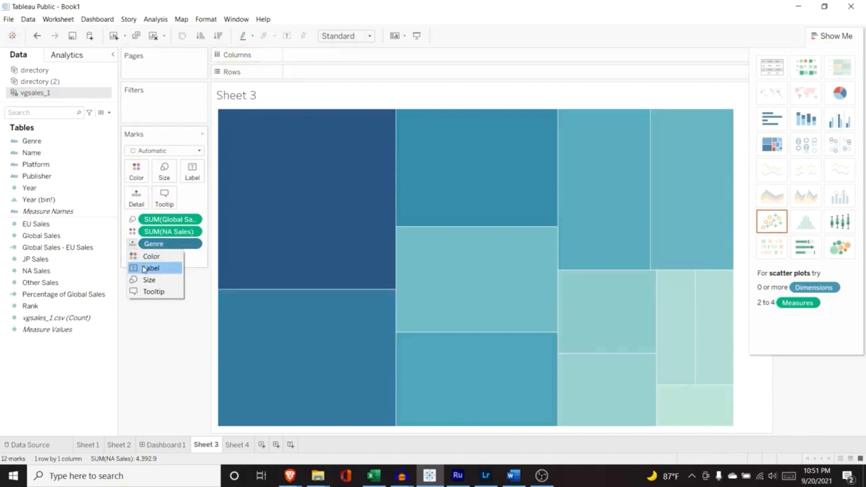
pyautogui.click(140, 267)
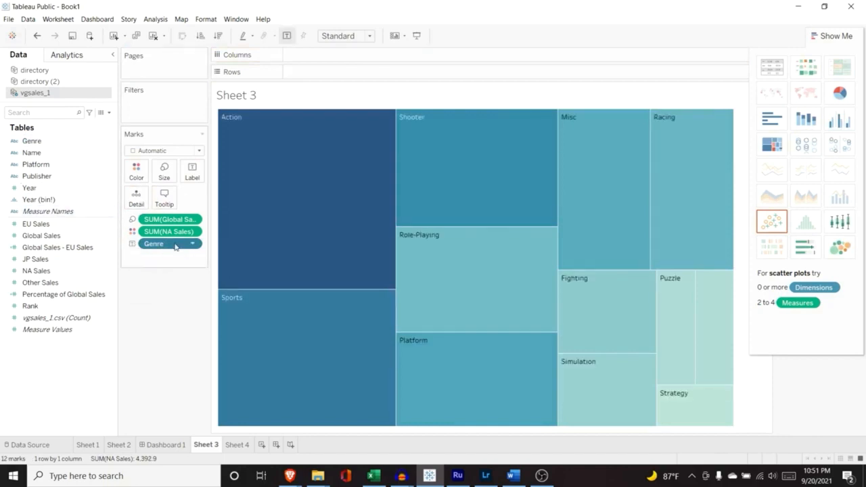
# Undo the removal of Global Sales from the treemap and add a second Global Sales field as a label
pyautogui.moveTo(169, 234); pyautogui.dragTo(45, 230)
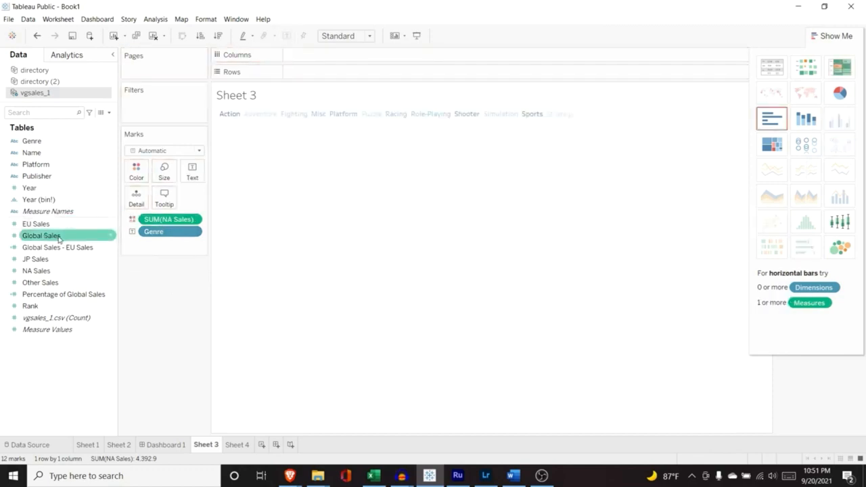
pyautogui.hotkey('ctrl', 'z')
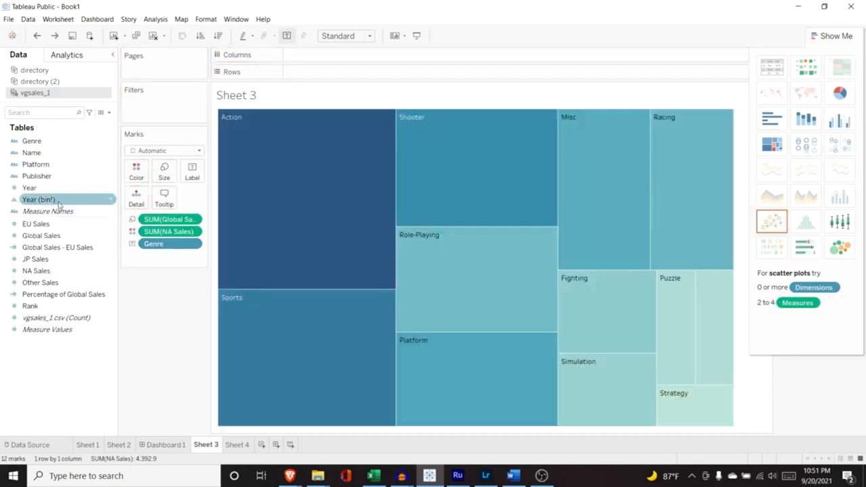
pyautogui.moveTo(64, 237); pyautogui.dragTo(176, 264)
pyautogui.click(131, 256)
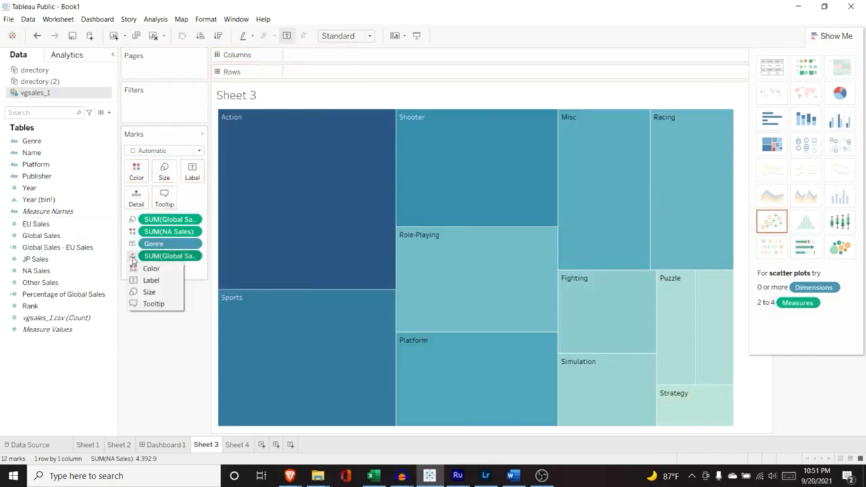
pyautogui.click(153, 280)
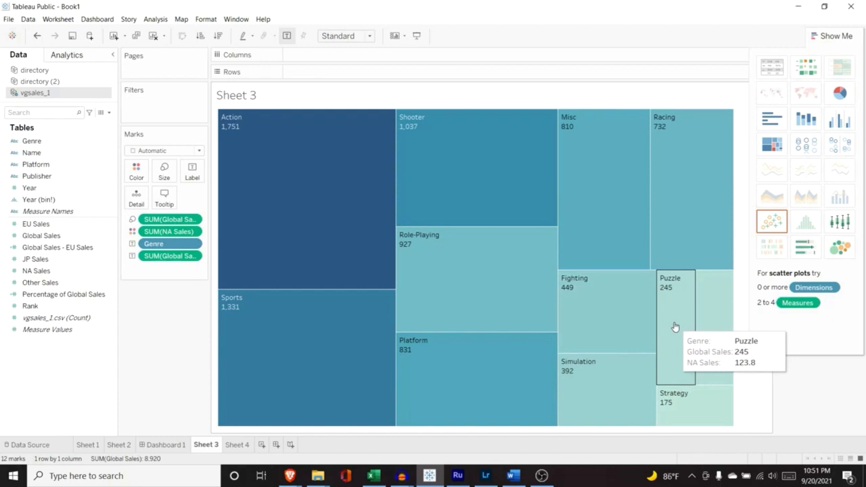
# Convert the treemap to packed bubbles and label each genre bubble with its Global Sales
pyautogui.click(838, 251)
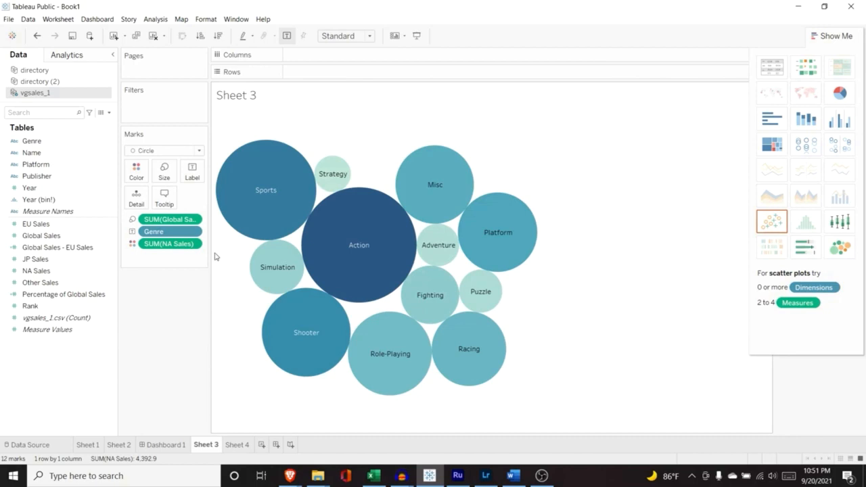
pyautogui.click(61, 237)
pyautogui.moveTo(61, 240); pyautogui.dragTo(159, 256)
pyautogui.click(133, 257)
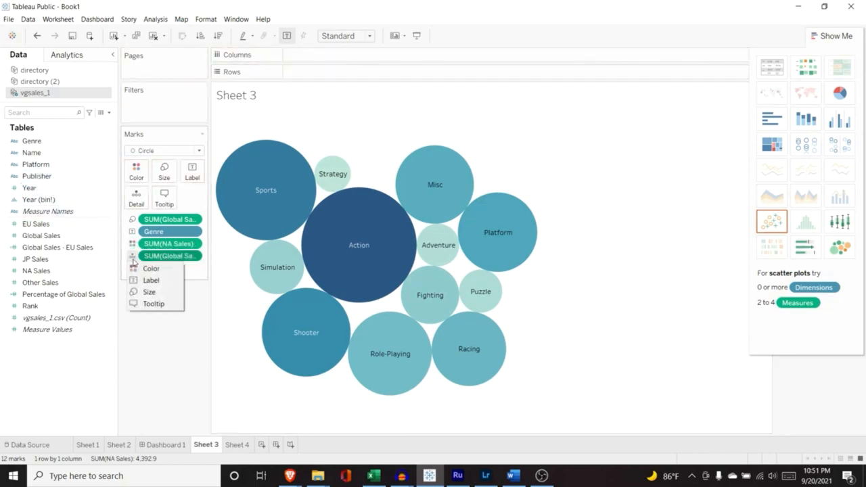
pyautogui.click(150, 280)
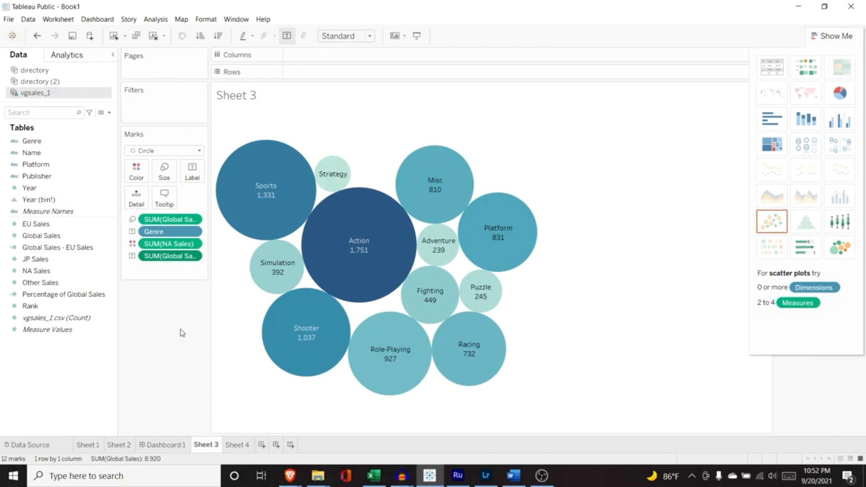
# Convert the packed bubbles to a pie chart by genre, remove NA Sales and label the slices with Global Sales
pyautogui.moveTo(366, 260)
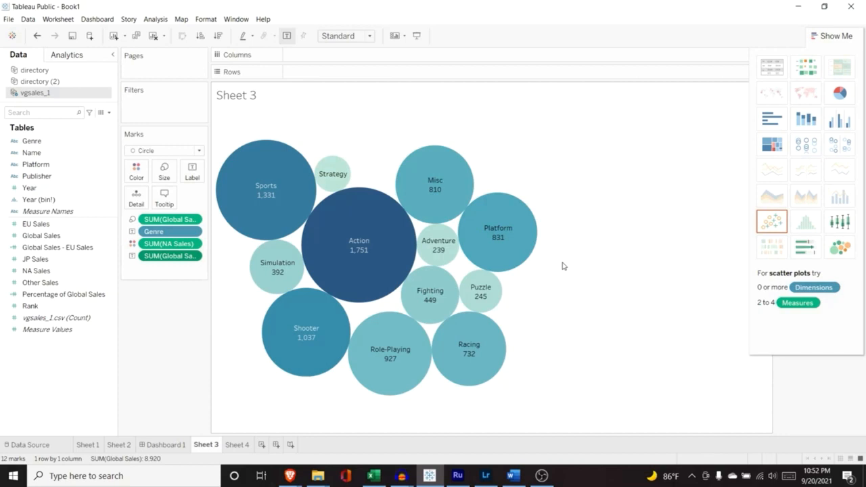
pyautogui.click(848, 95)
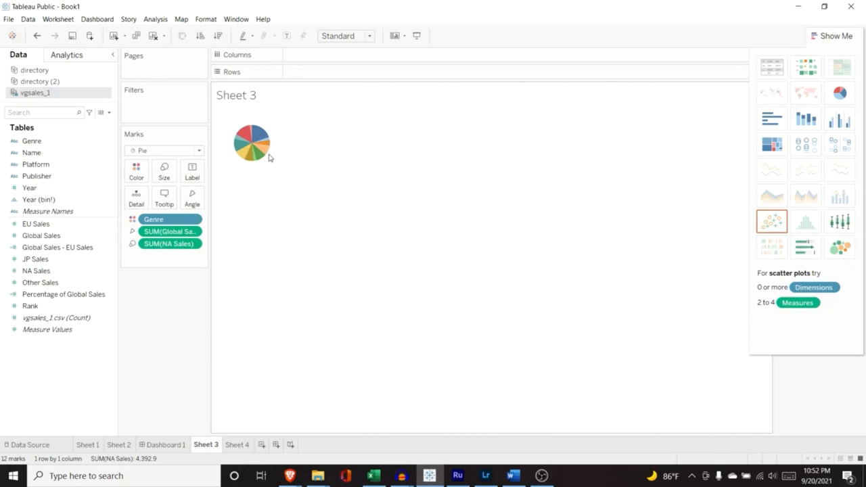
pyautogui.click(261, 134)
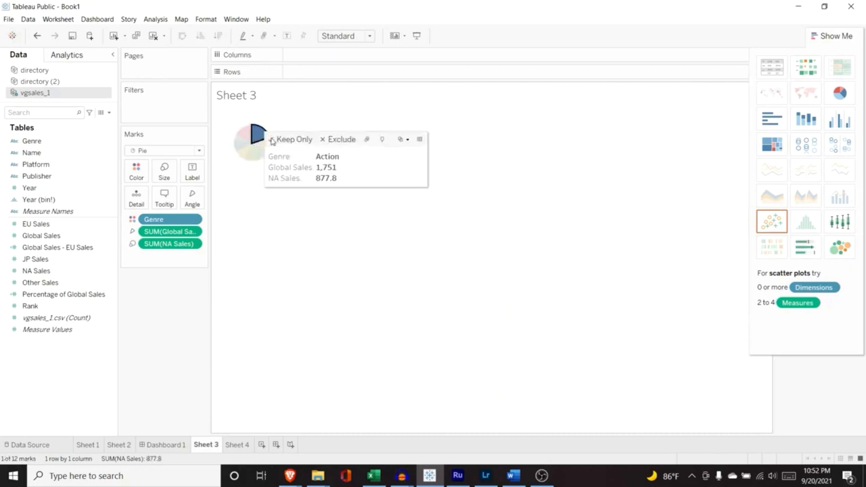
pyautogui.click(268, 113)
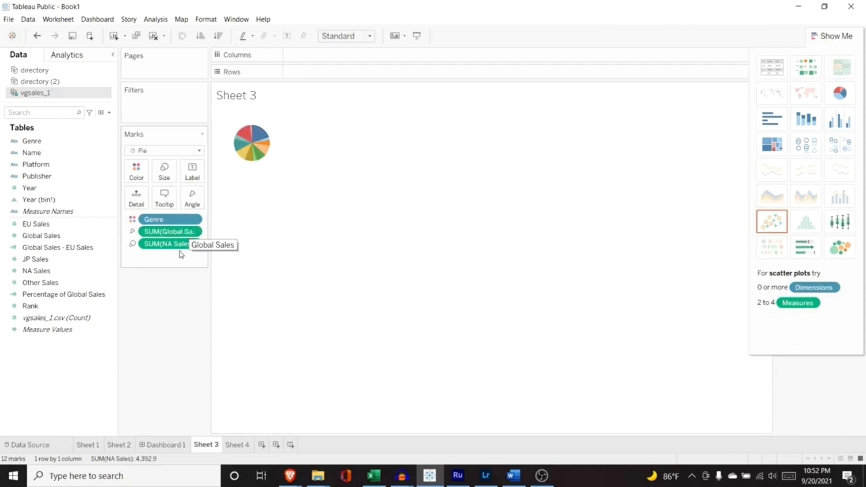
pyautogui.moveTo(174, 249); pyautogui.dragTo(150, 269)
pyautogui.click(72, 237)
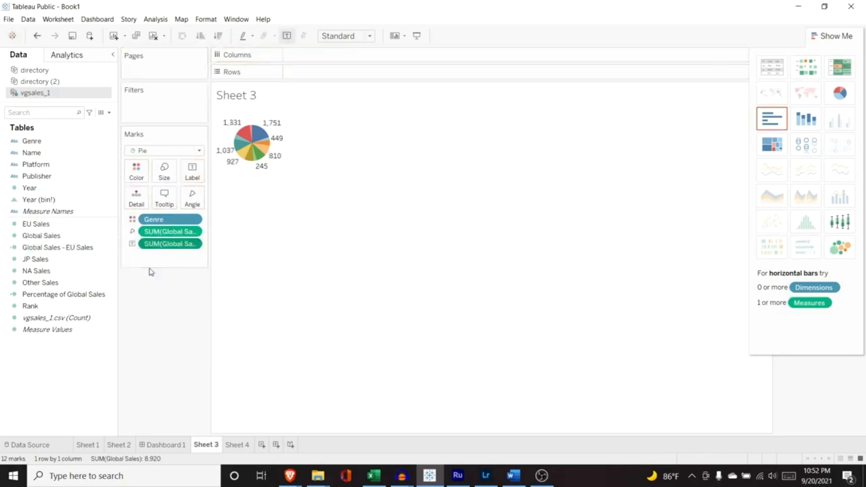
# Increase the pie's mark size and stretch the chart area on Sheet 3 both wider and taller
pyautogui.click(166, 173)
pyautogui.moveTo(178, 196); pyautogui.dragTo(215, 200)
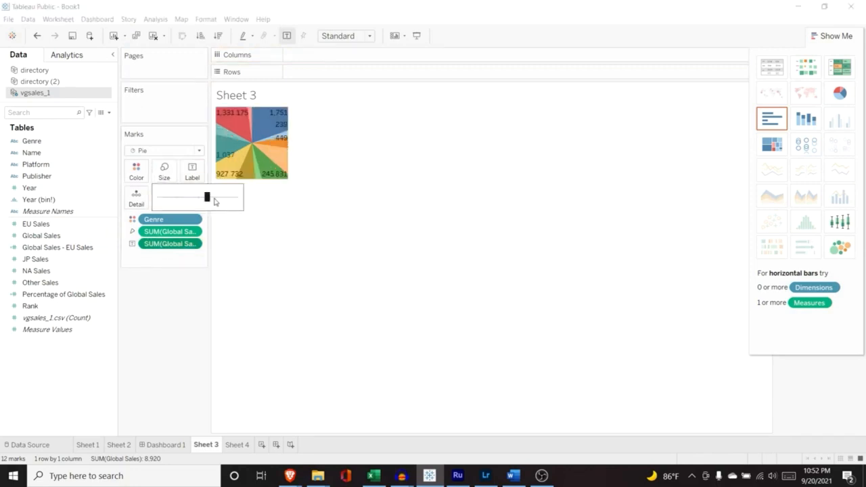
pyautogui.click(289, 151)
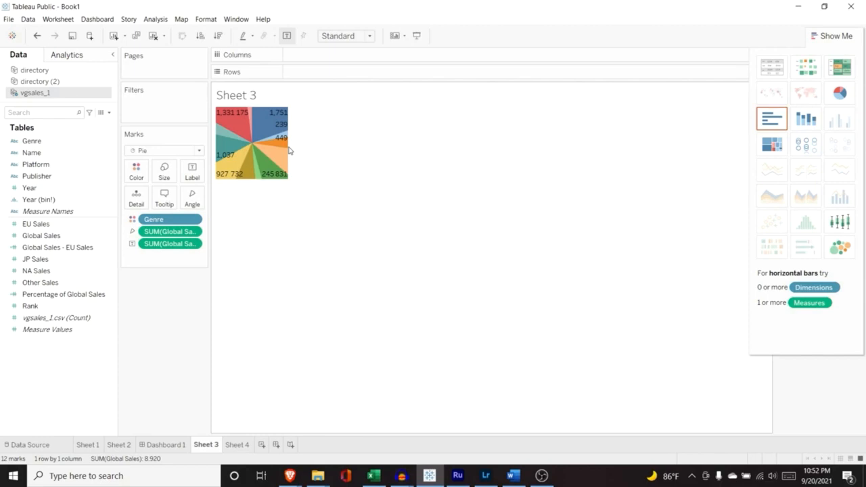
pyautogui.moveTo(289, 150); pyautogui.dragTo(431, 153)
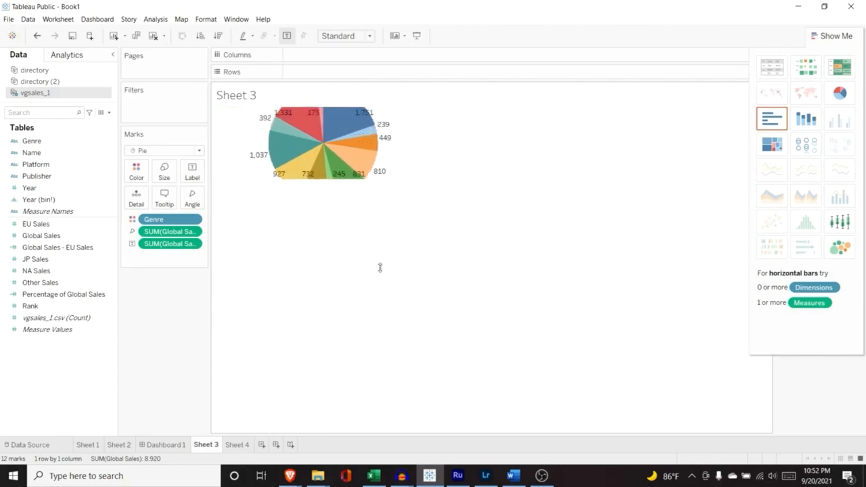
pyautogui.moveTo(380, 254); pyautogui.dragTo(381, 297)
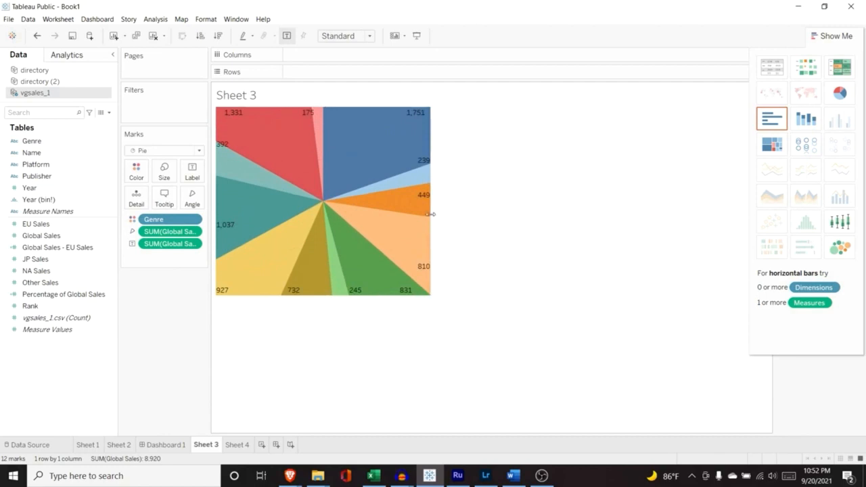
pyautogui.moveTo(430, 214); pyautogui.dragTo(539, 216)
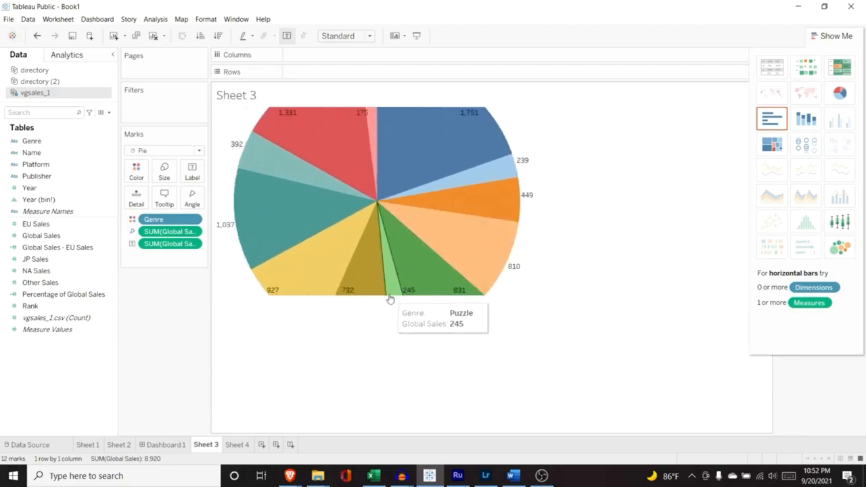
pyautogui.moveTo(390, 296); pyautogui.dragTo(397, 369)
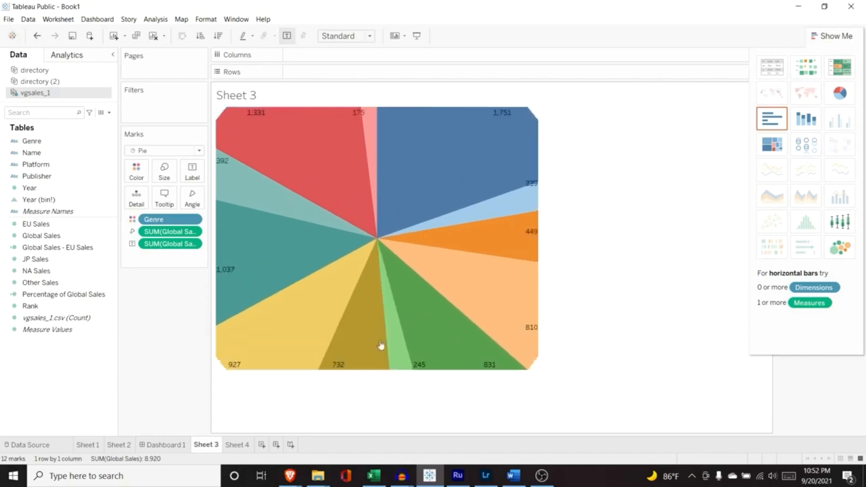
# Reduce the pie's mark size until the full circle and its labels fit inside the chart area
pyautogui.click(164, 173)
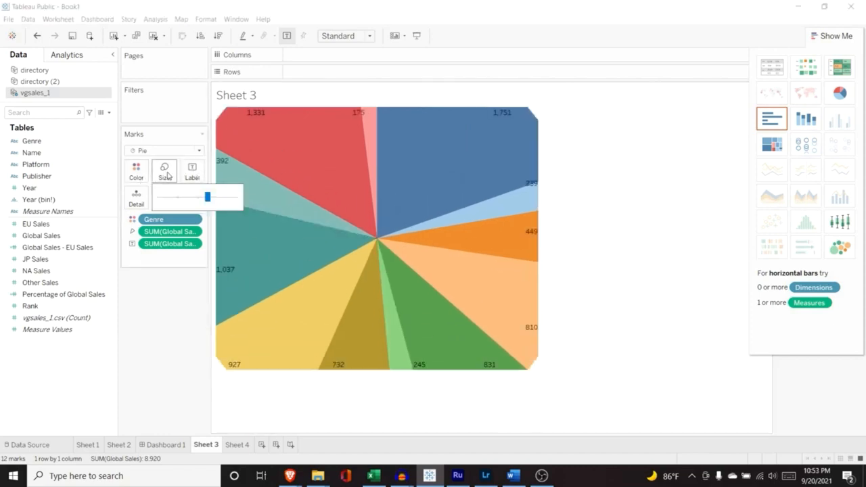
pyautogui.click(192, 198)
pyautogui.moveTo(192, 201); pyautogui.dragTo(190, 200)
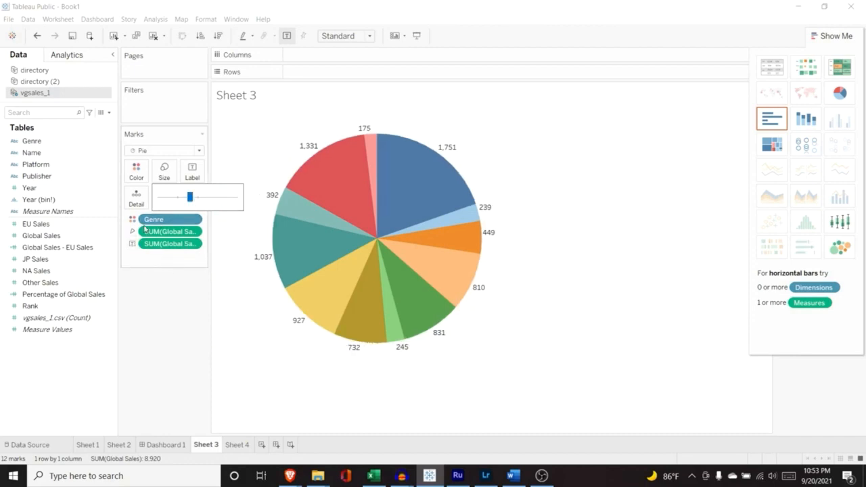
# Add Genre as a second label on the pie slices and sort the genres in descending order
pyautogui.moveTo(55, 148); pyautogui.dragTo(165, 261)
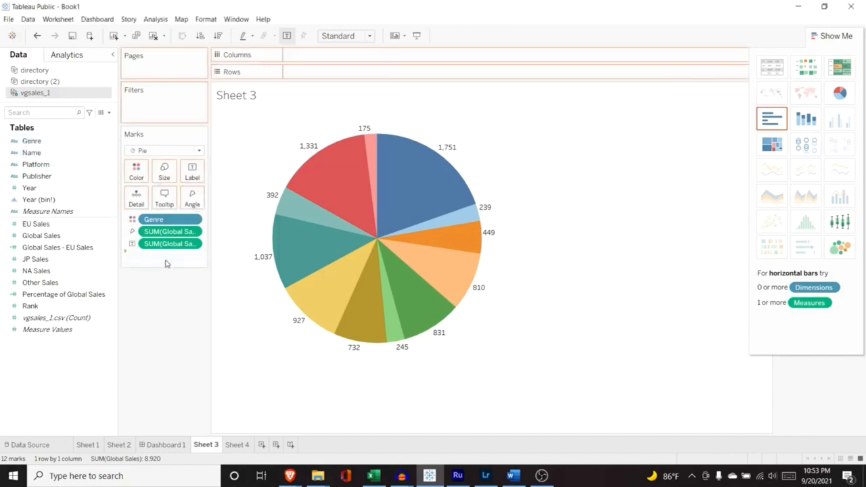
pyautogui.click(132, 258)
pyautogui.click(149, 280)
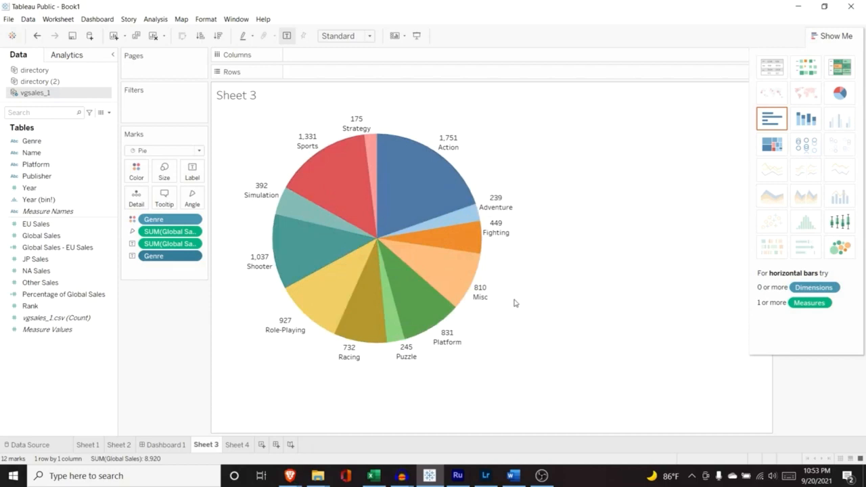
pyautogui.click(218, 36)
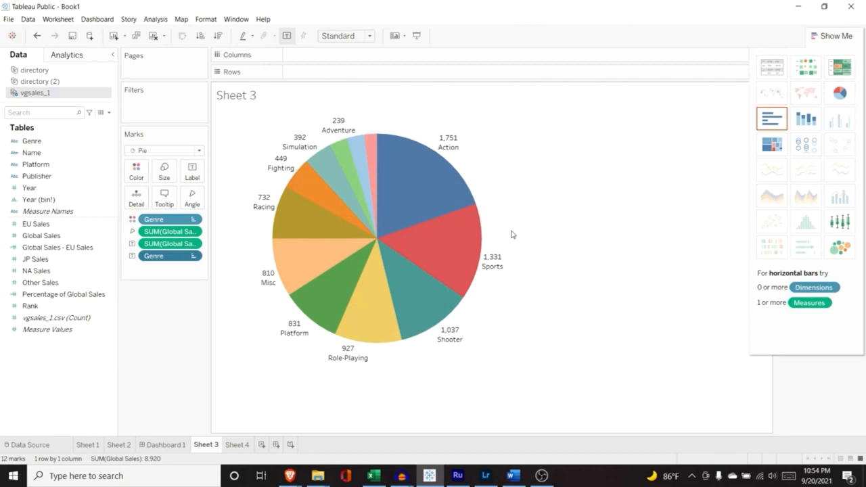
# Convert the pie chart to a box-and-whisker plot of Global Sales and inspect its genre points and box statistics
pyautogui.click(848, 226)
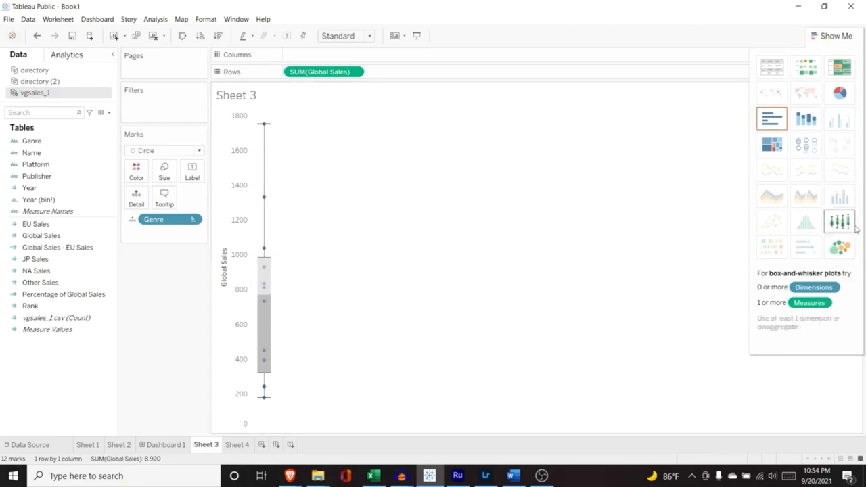
pyautogui.moveTo(264, 127)
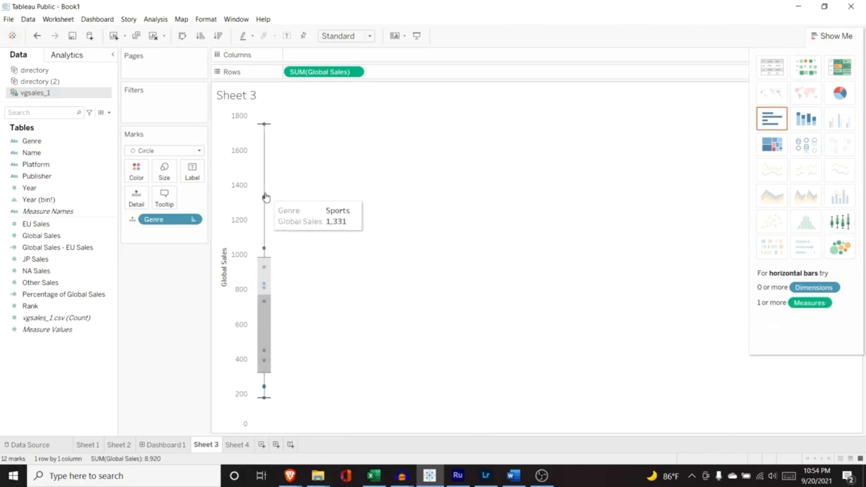
pyautogui.moveTo(263, 250)
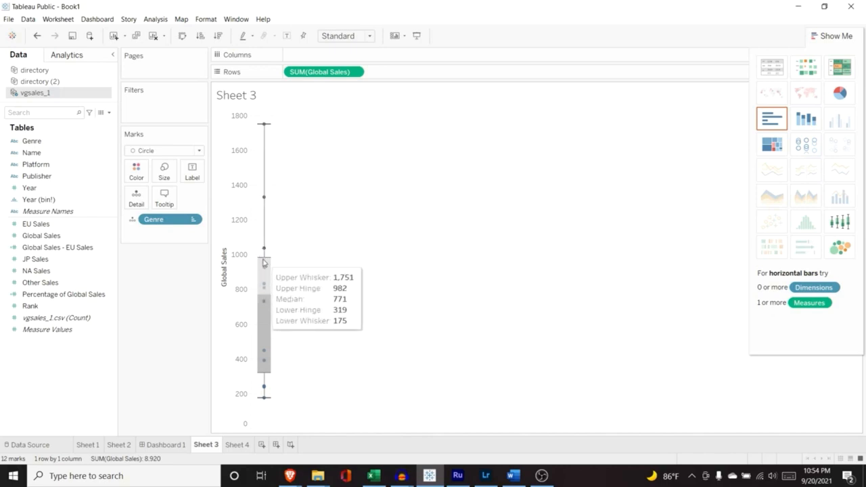
pyautogui.moveTo(268, 265)
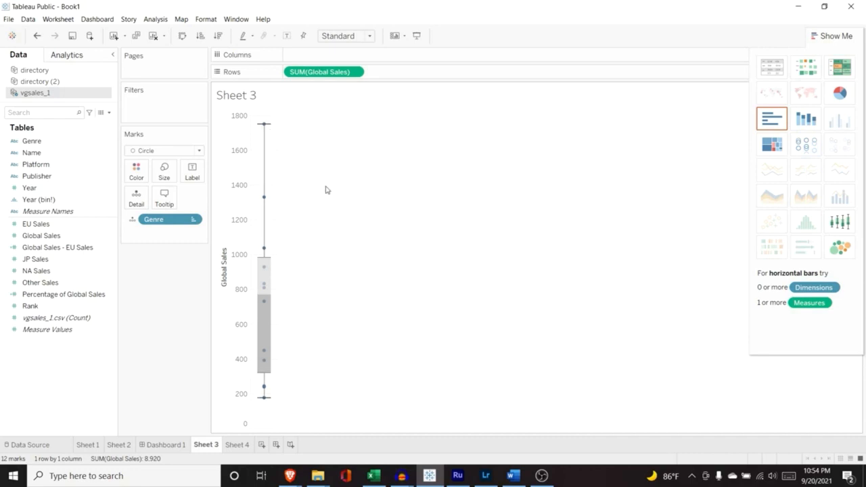
# On a new worksheet, plot NA Sales in rows against Year in columns as an area chart
pyautogui.click(262, 446)
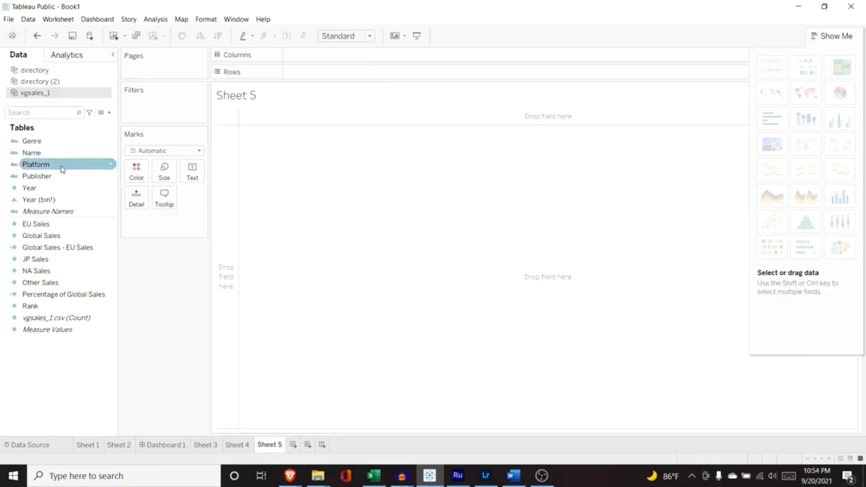
pyautogui.moveTo(55, 188); pyautogui.dragTo(323, 58)
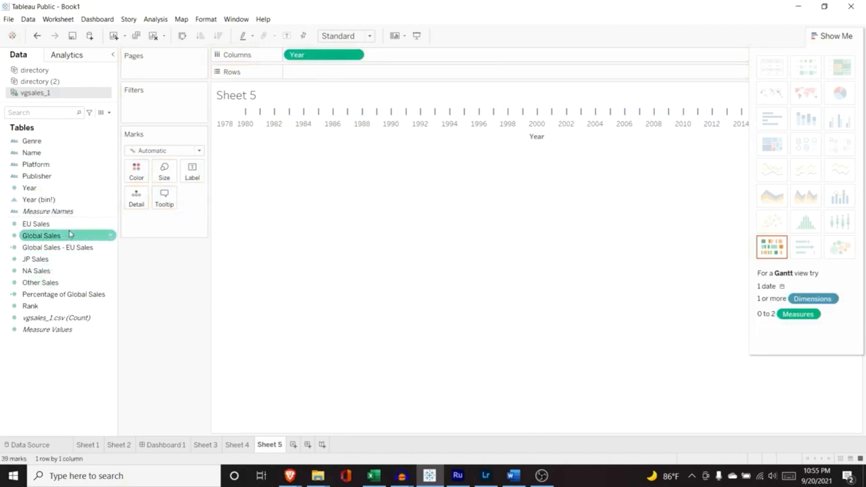
pyautogui.moveTo(41, 271); pyautogui.dragTo(358, 73)
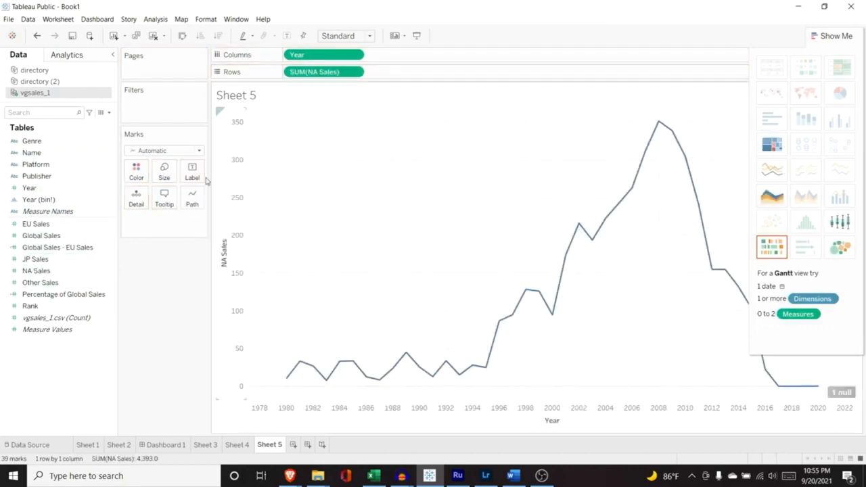
pyautogui.click(776, 197)
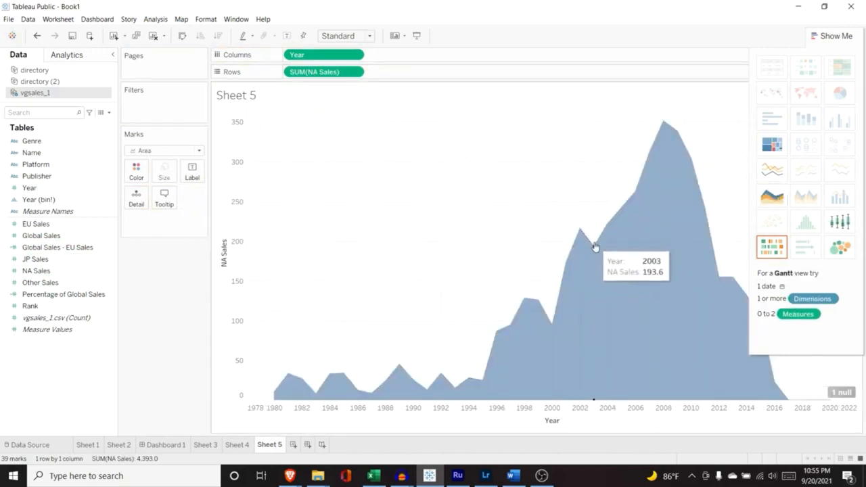
# Break the NA Sales area chart down by Genre, using Genre for both the colors and the labels
pyautogui.moveTo(57, 143); pyautogui.dragTo(151, 225)
pyautogui.click(132, 220)
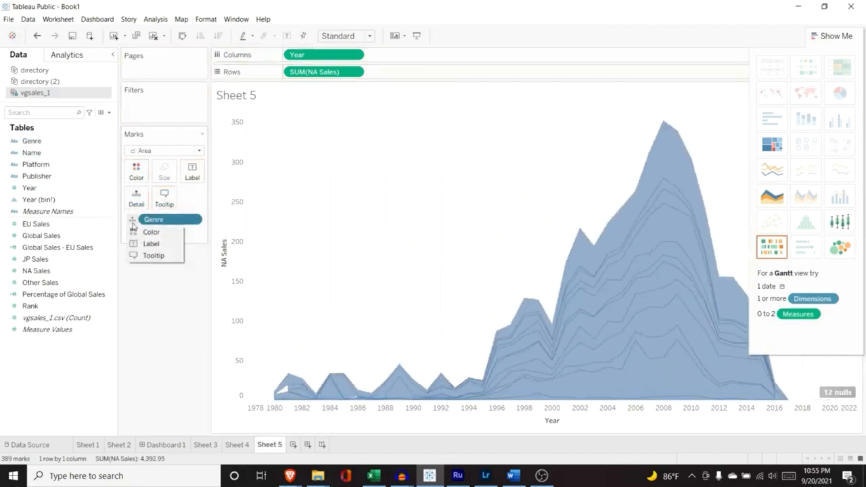
pyautogui.click(135, 232)
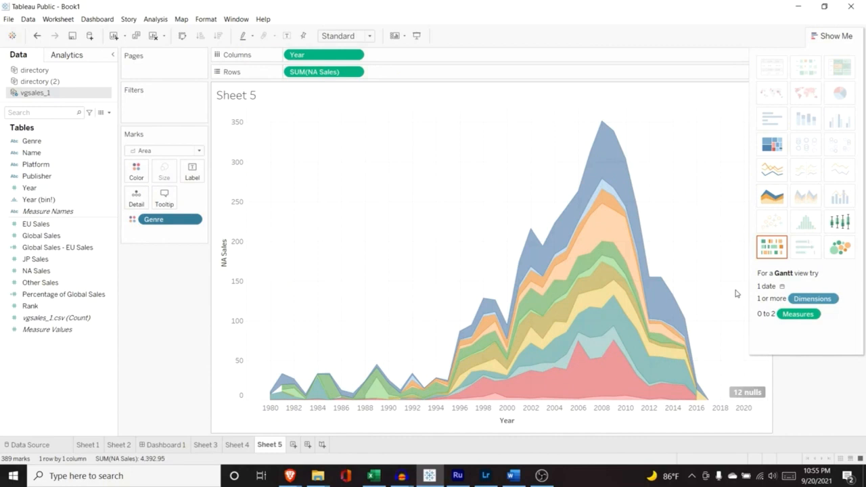
pyautogui.moveTo(63, 142); pyautogui.dragTo(155, 240)
pyautogui.click(132, 231)
pyautogui.click(145, 253)
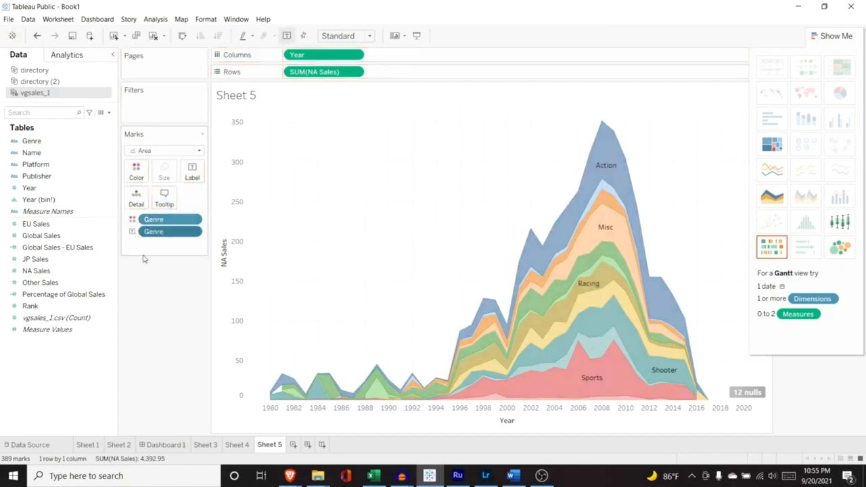
pyautogui.scroll(5, 595, 302)
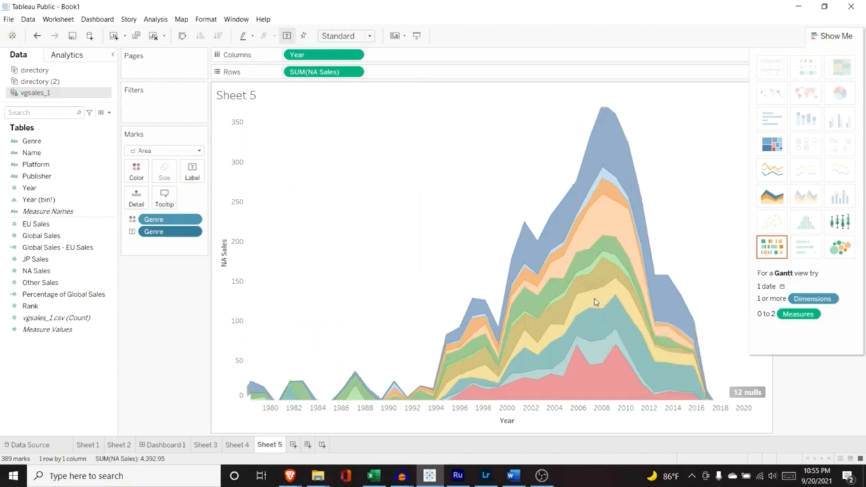
pyautogui.scroll(-5, 595, 302)
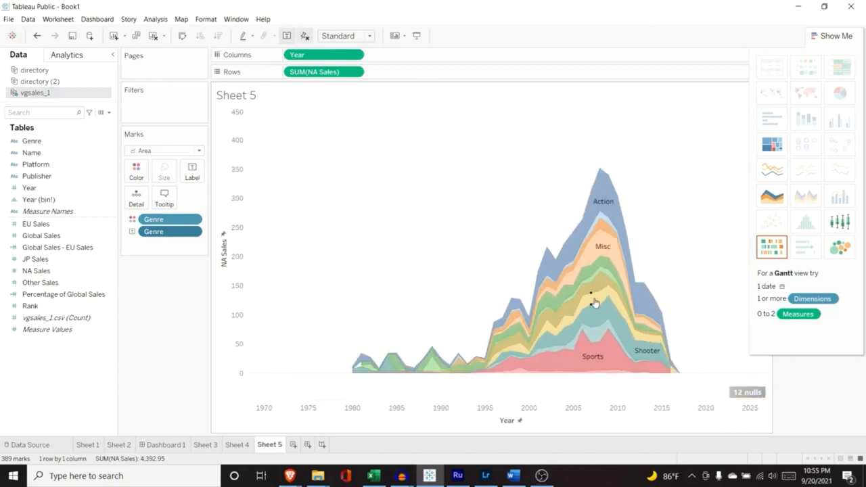
pyautogui.scroll(-1, 595, 303)
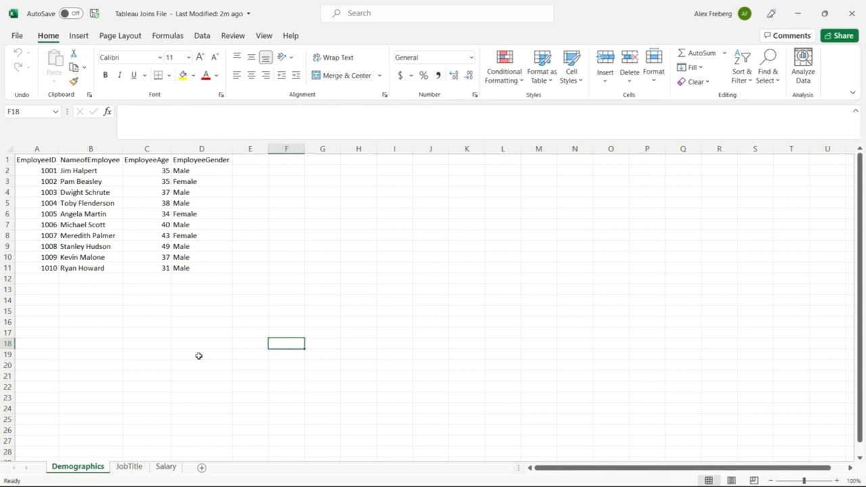
# In Excel's Tableau Joins File workbook, examine the Demographics column headers and EmployeeID values, and open the JobTitle sheet
pyautogui.click(30, 159)
pyautogui.click(102, 161)
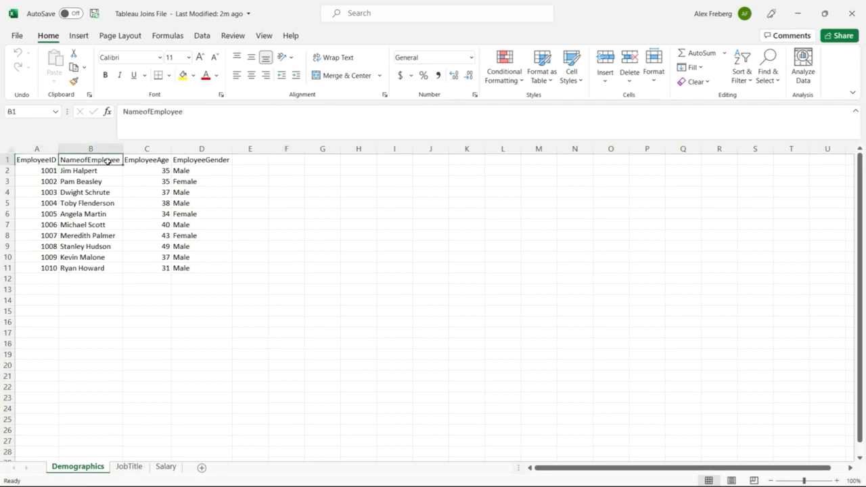
pyautogui.click(145, 161)
pyautogui.click(203, 159)
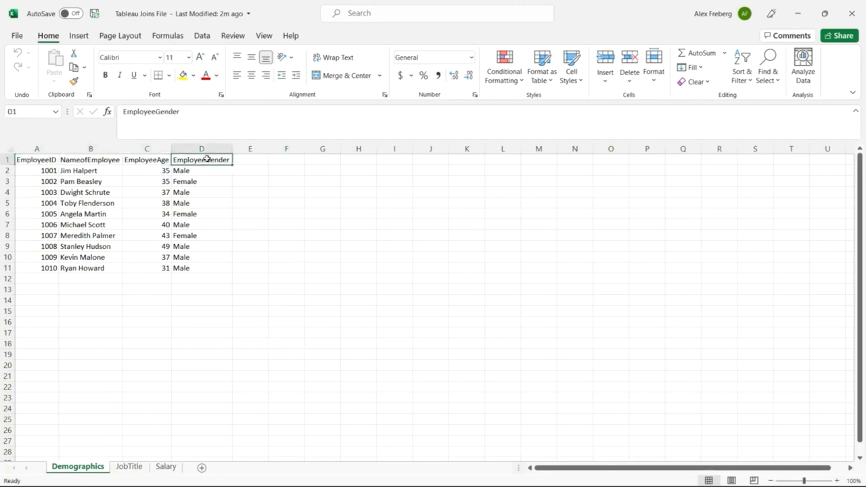
pyautogui.click(263, 210)
pyautogui.moveTo(50, 170); pyautogui.dragTo(47, 266)
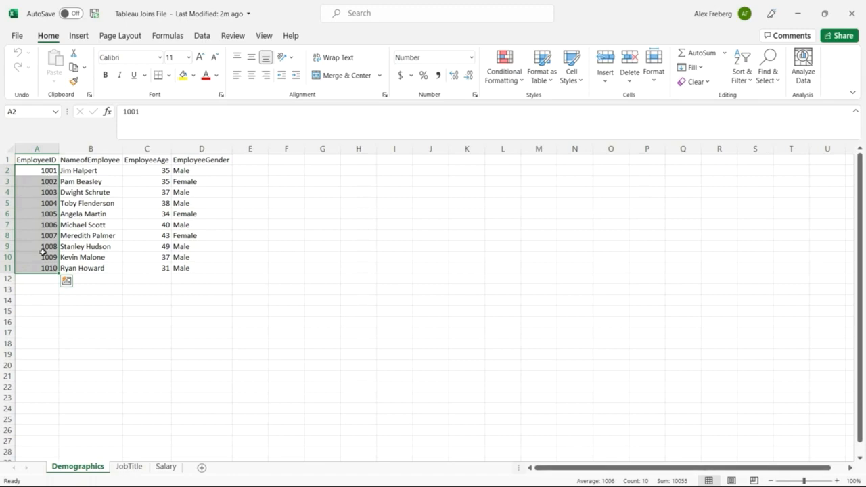
pyautogui.click(97, 309)
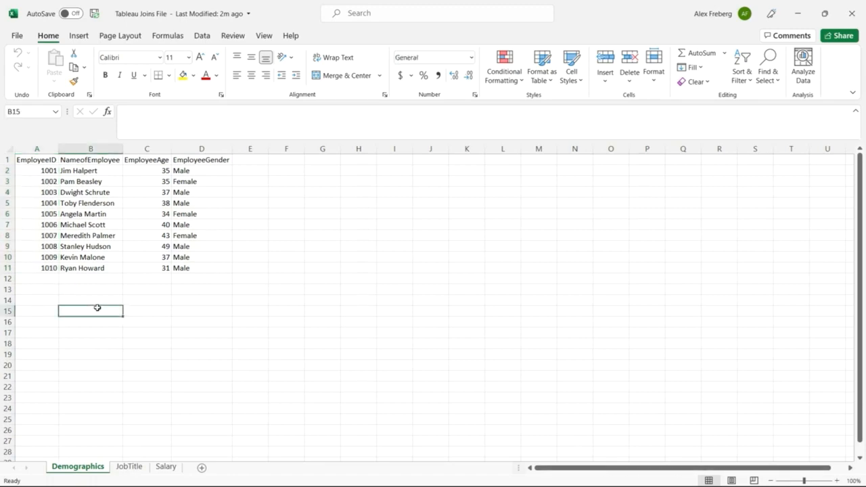
pyautogui.click(129, 467)
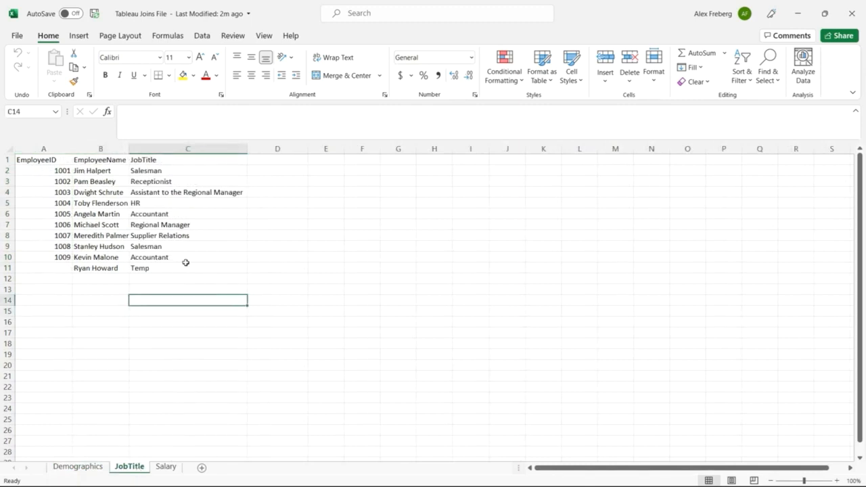
# Check the EmployeeID cell in row 11 of JobTitle, examine the Salary sheet's IDs and salaries, and go back to the Demographics sheet
pyautogui.click(60, 267)
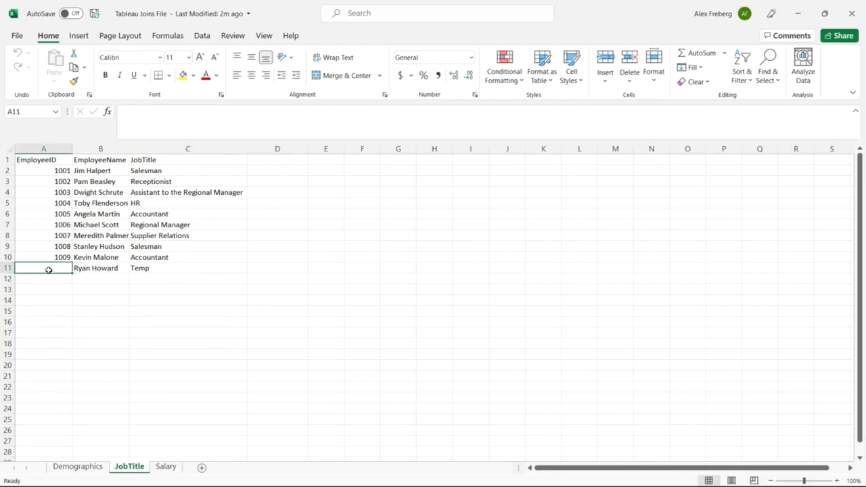
pyautogui.click(166, 466)
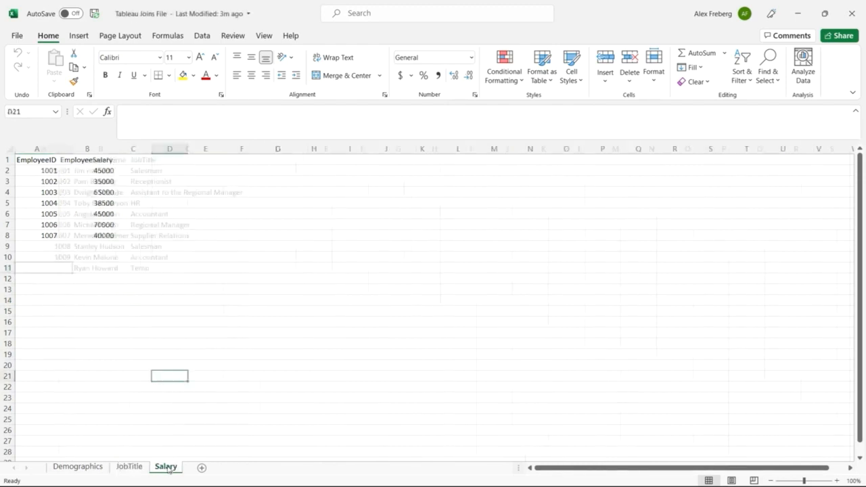
pyautogui.click(38, 173)
pyautogui.moveTo(39, 173); pyautogui.dragTo(38, 234)
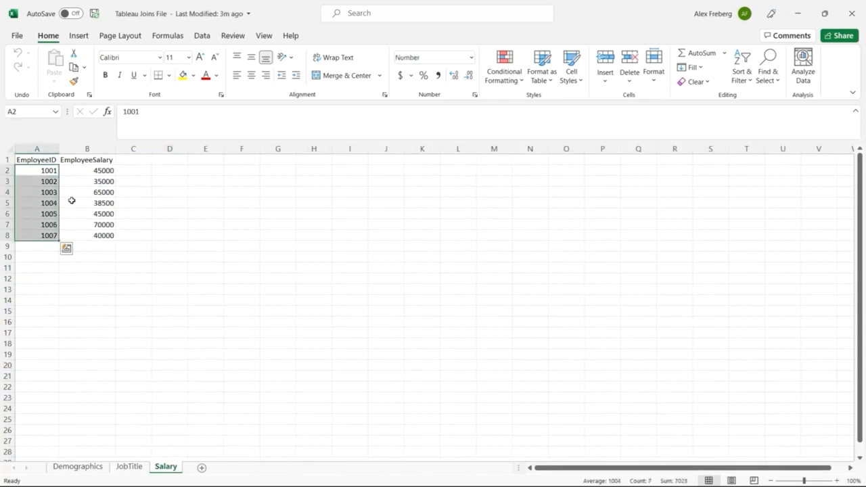
pyautogui.click(81, 176)
pyautogui.click(139, 470)
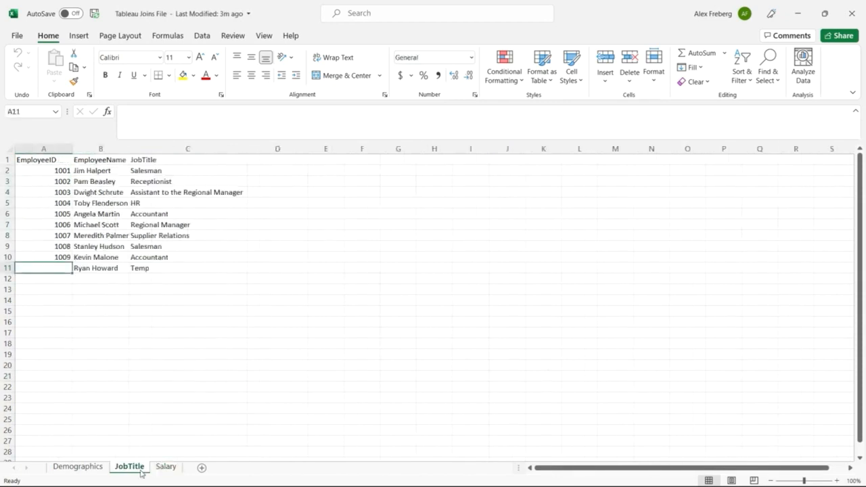
pyautogui.click(78, 466)
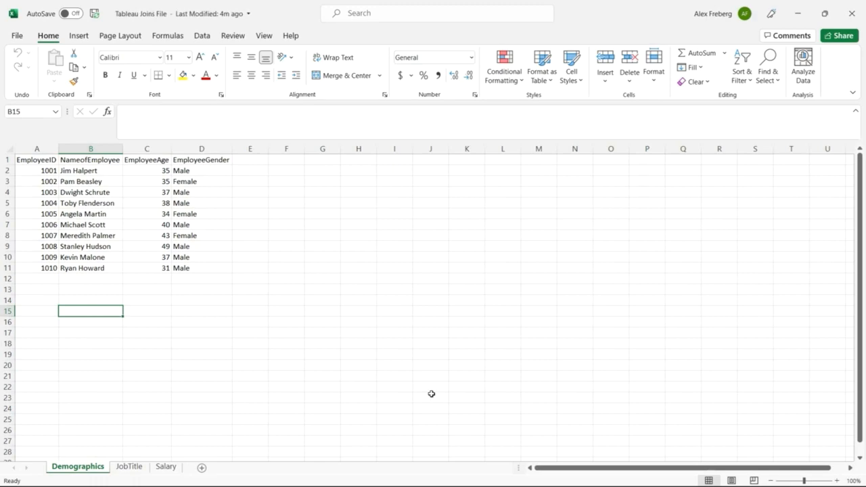
# Switch to Tableau Public and try to connect to the Tableau Joins File Excel workbook in Documents
pyautogui.moveTo(474, 485)
pyautogui.click(506, 473)
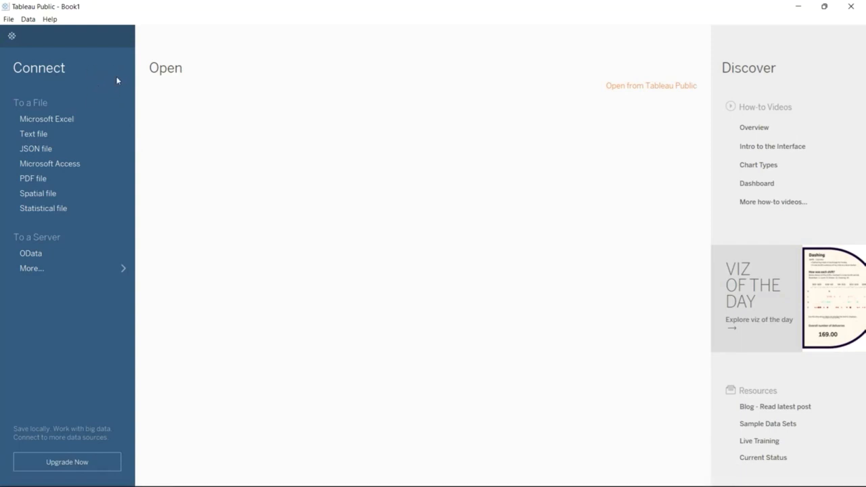
pyautogui.click(70, 120)
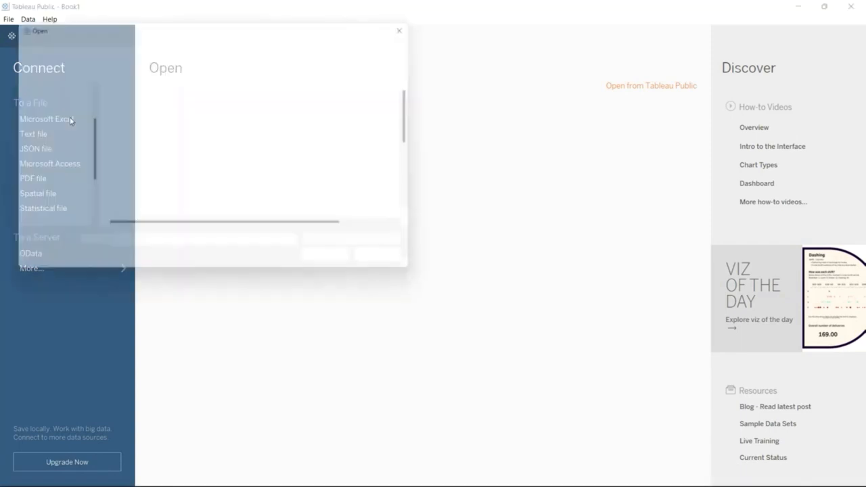
pyautogui.scroll(-3, 158, 199)
pyautogui.click(165, 198)
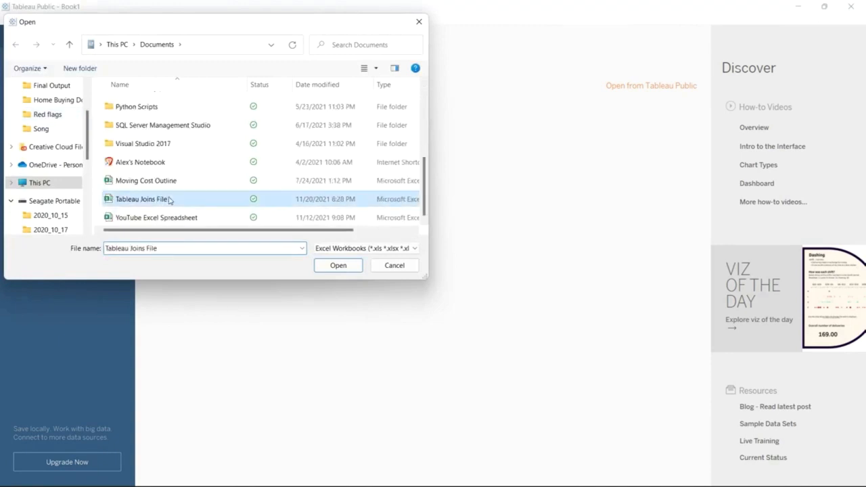
pyautogui.click(338, 265)
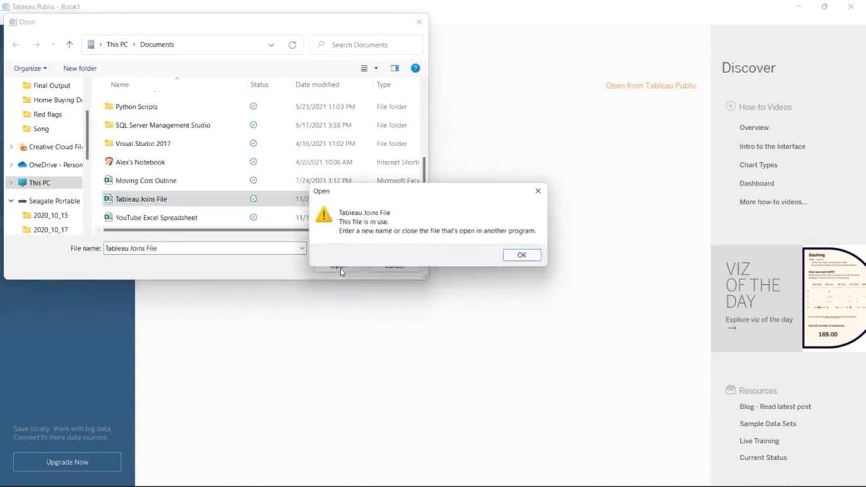
pyautogui.click(518, 256)
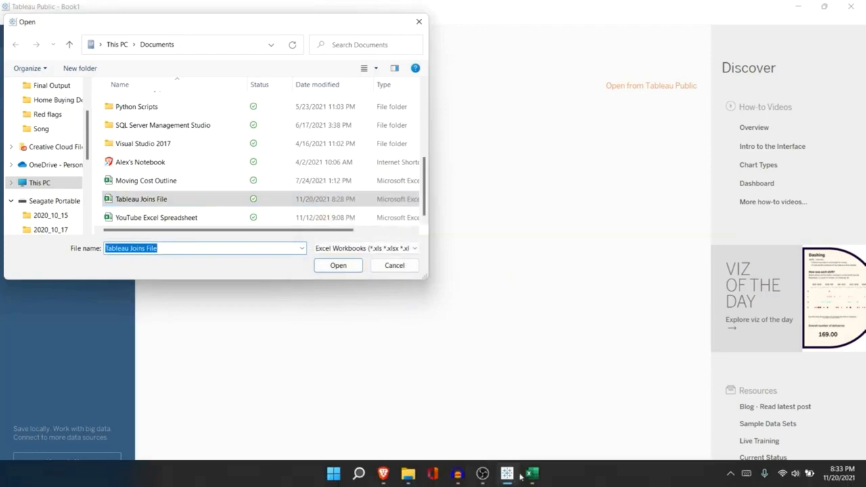
# Close the Tableau Joins File workbook in Excel and open it as the Excel data source in Tableau Public
pyautogui.click(528, 477)
pyautogui.click(851, 13)
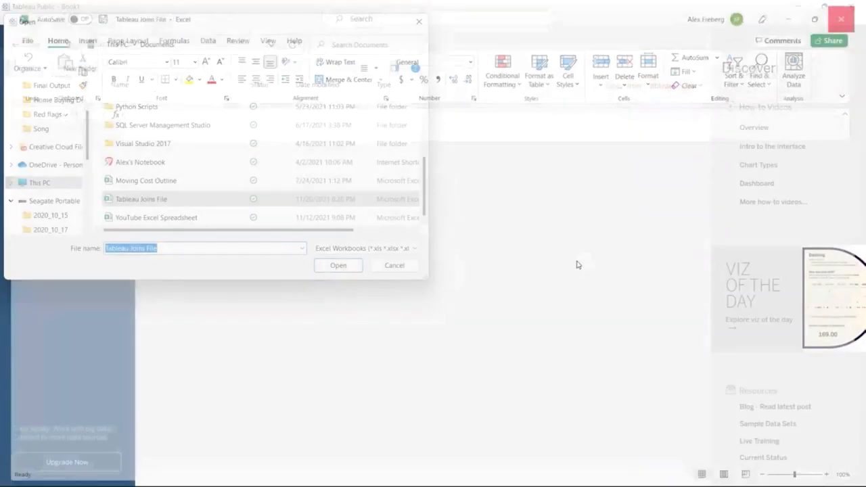
pyautogui.click(339, 265)
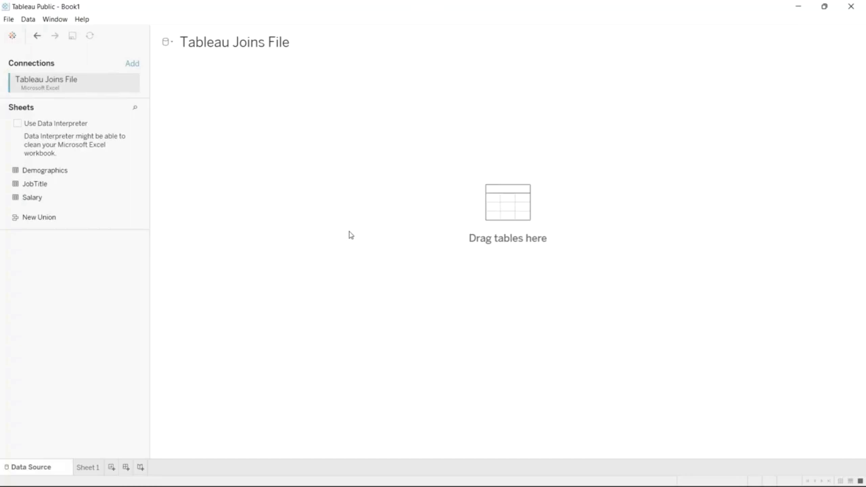
# Add the Demographics sheet to the data source canvas, and try relating JobTitle to it before removing JobTitle again
pyautogui.moveTo(90, 170); pyautogui.dragTo(221, 132)
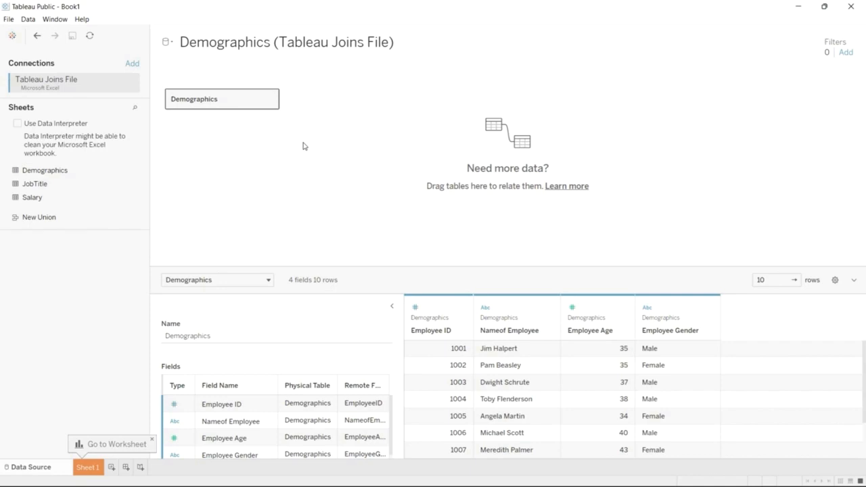
pyautogui.moveTo(77, 187); pyautogui.dragTo(365, 100)
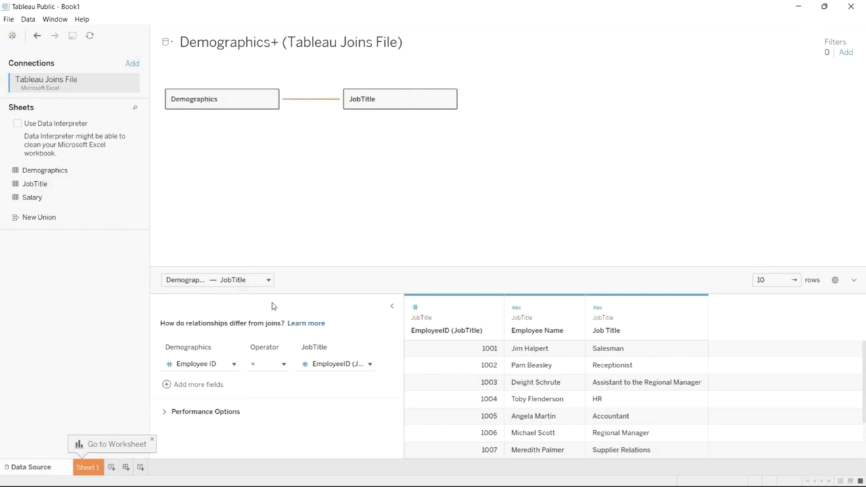
pyautogui.moveTo(379, 101); pyautogui.dragTo(82, 160)
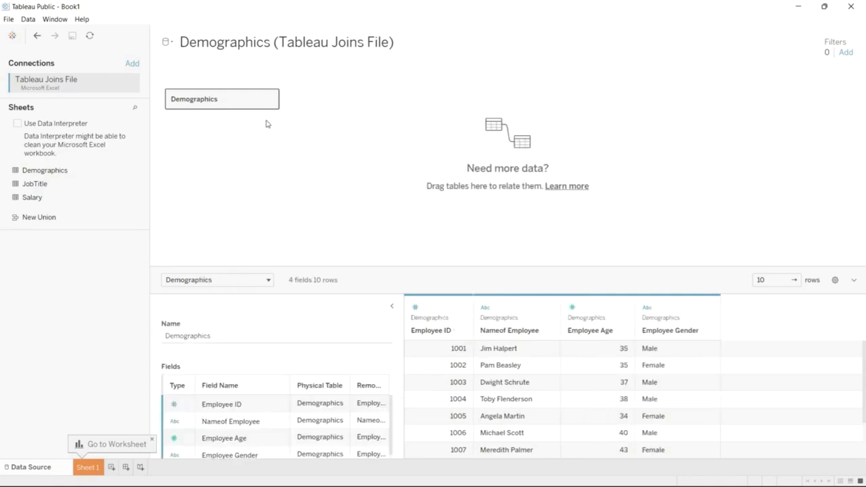
# Open the Demographics table's join canvas and join the JobTitle sheet to it
pyautogui.moveTo(270, 101)
pyautogui.click(271, 101)
pyautogui.click(289, 105)
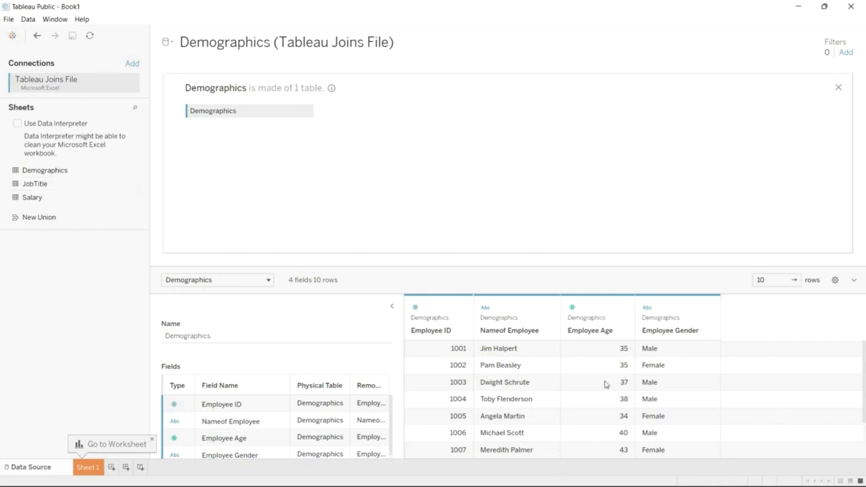
pyautogui.click(75, 184)
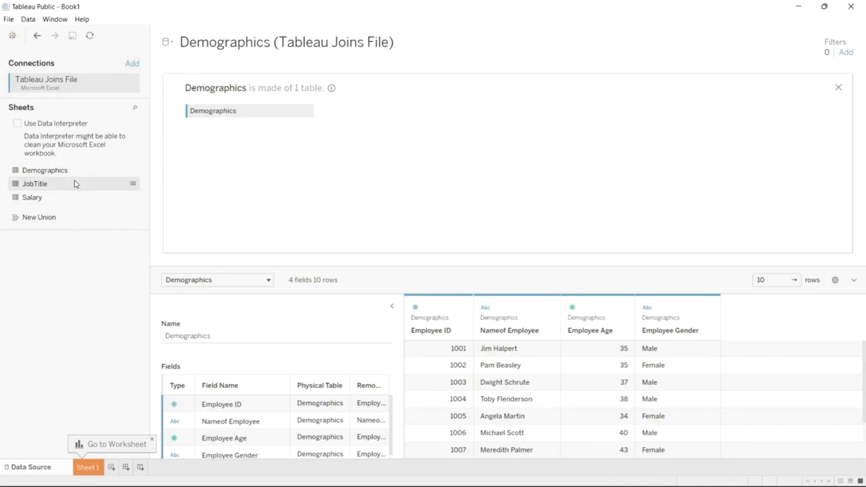
pyautogui.moveTo(75, 184); pyautogui.dragTo(395, 113)
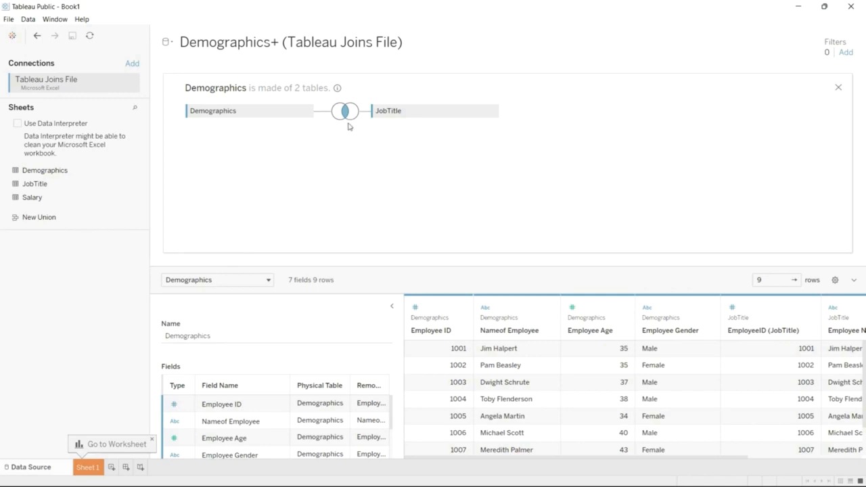
# Inspect the join types and the Employee ID join clause between Demographics and JobTitle, leaving the settings as they are
pyautogui.moveTo(348, 117)
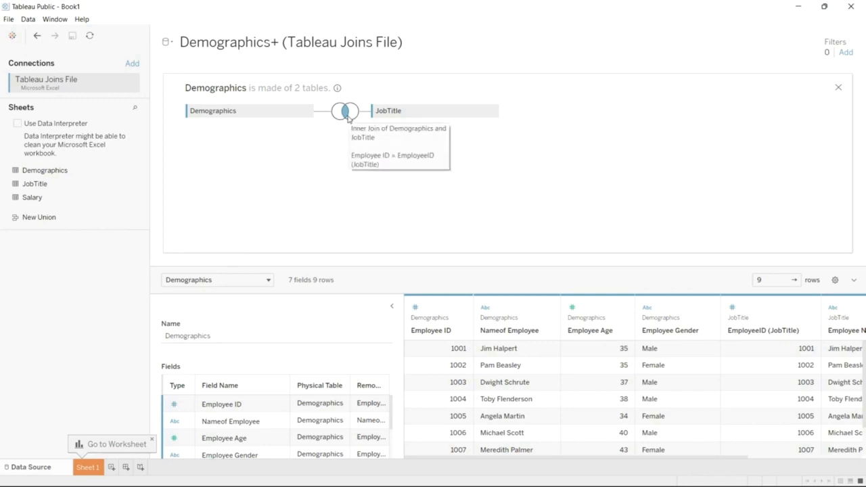
pyautogui.click(346, 112)
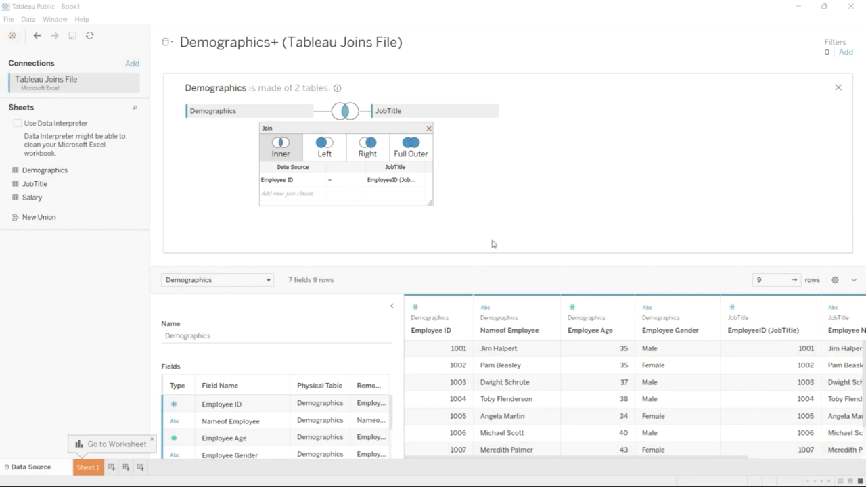
pyautogui.click(429, 128)
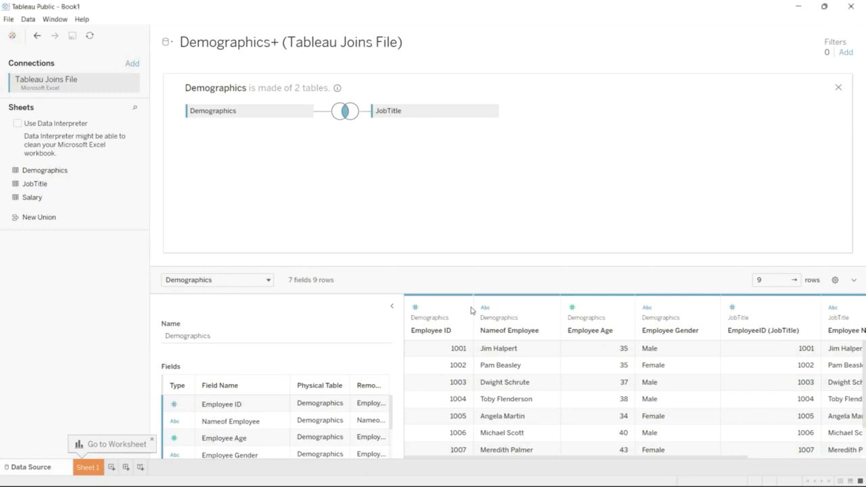
# Examine the inner join's data preview, comparing the Demographics columns with the JobTitle columns down to the last rows
pyautogui.moveTo(493, 457)
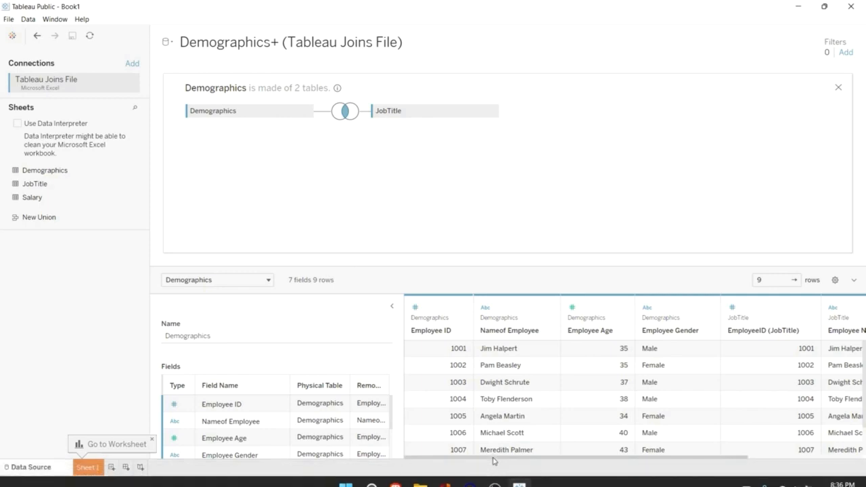
pyautogui.moveTo(495, 461)
pyautogui.mouseDown()
pyautogui.moveTo(614, 453)
pyautogui.moveTo(504, 458)
pyautogui.mouseUp()
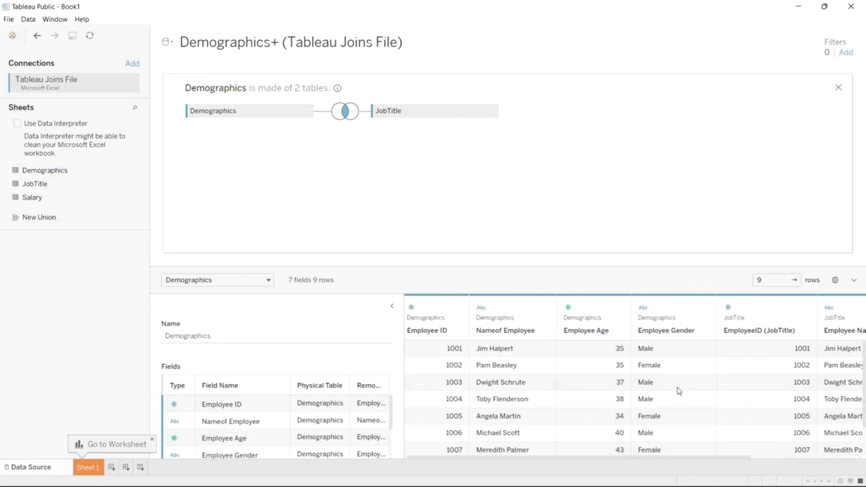
pyautogui.hscroll(2, 677, 389)
pyautogui.hscroll(-2, 703, 370)
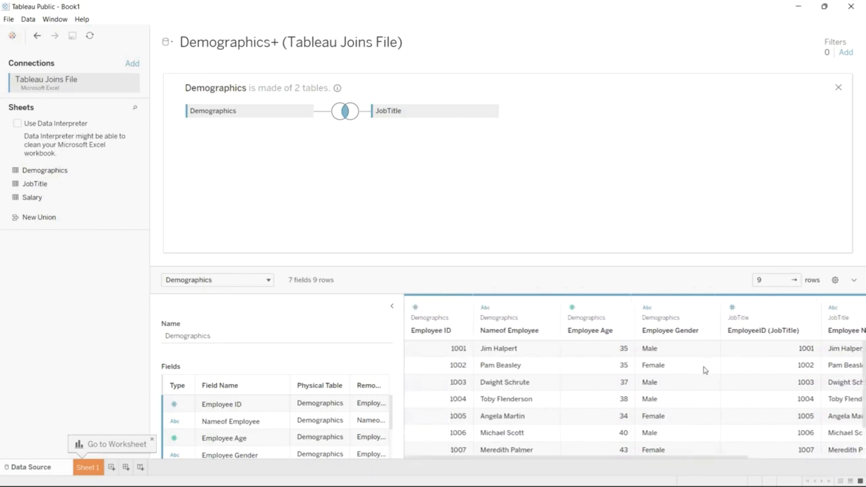
pyautogui.scroll(-2, 447, 350)
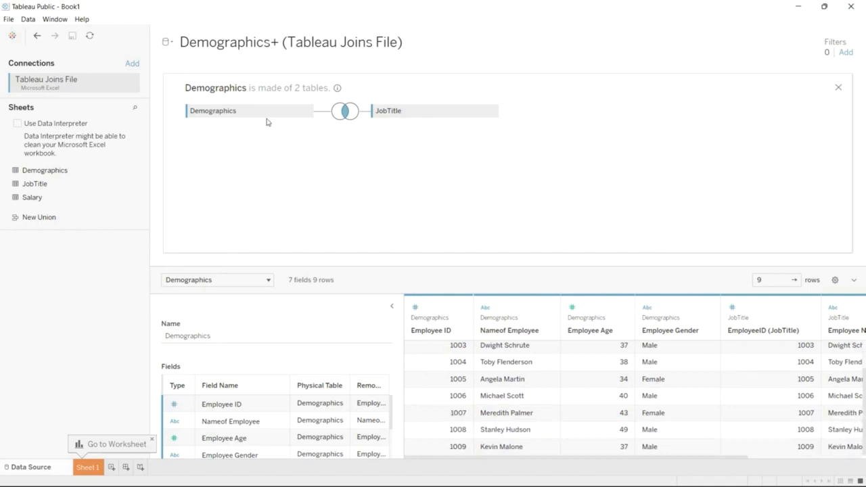
pyautogui.click(444, 393)
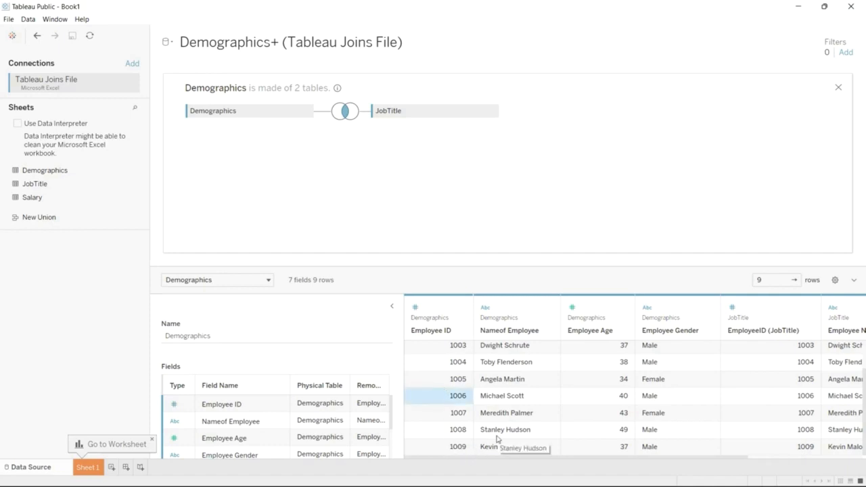
pyautogui.hscroll(3, 497, 440)
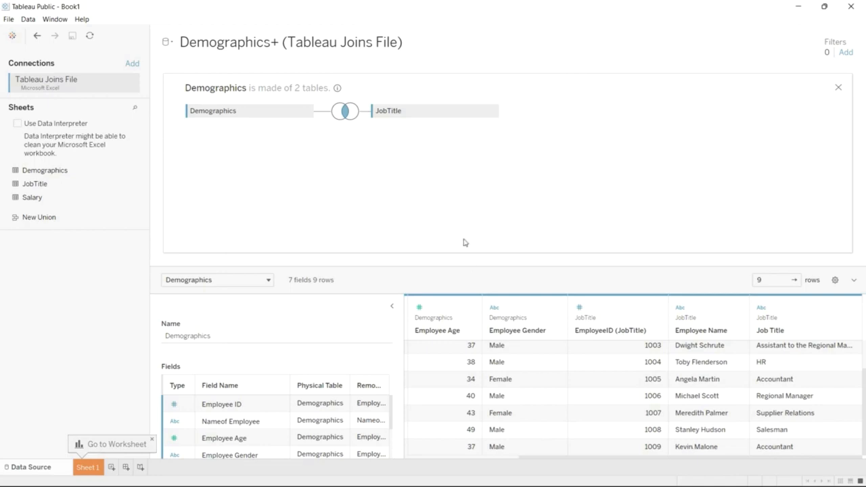
pyautogui.hscroll(-5, 512, 408)
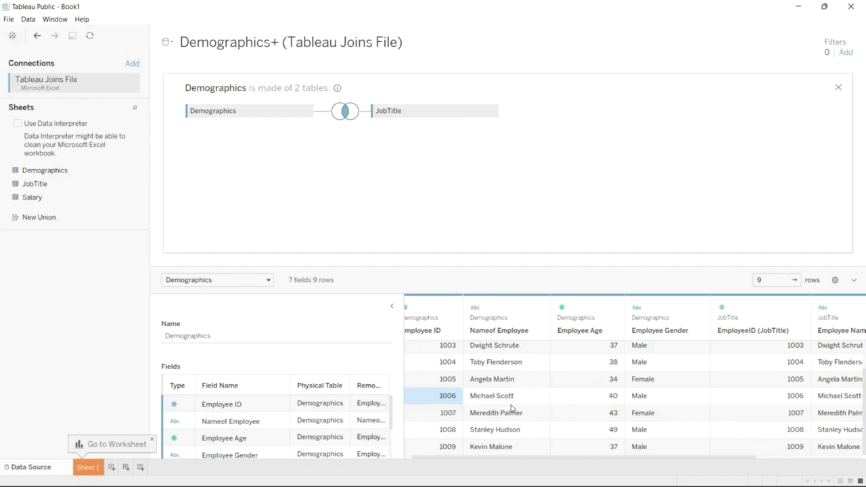
# Change the join between Demographics and JobTitle to Right and examine the last preview rows across the JobTitle columns
pyautogui.click(344, 111)
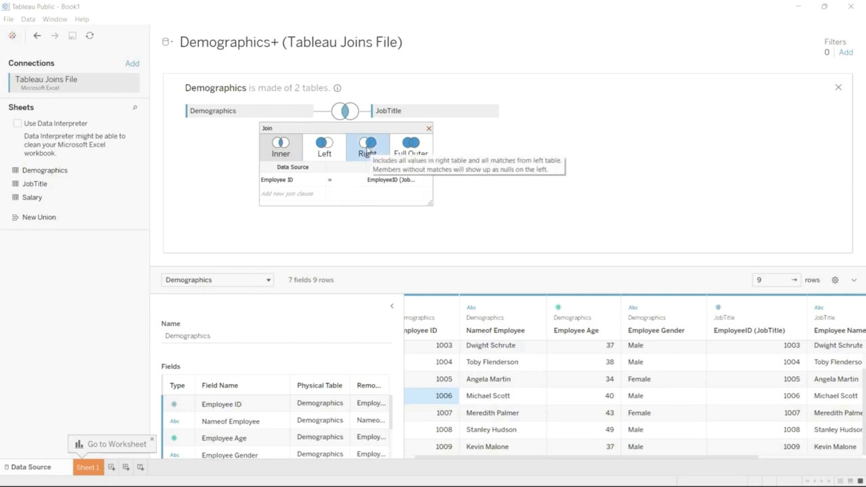
pyautogui.click(367, 150)
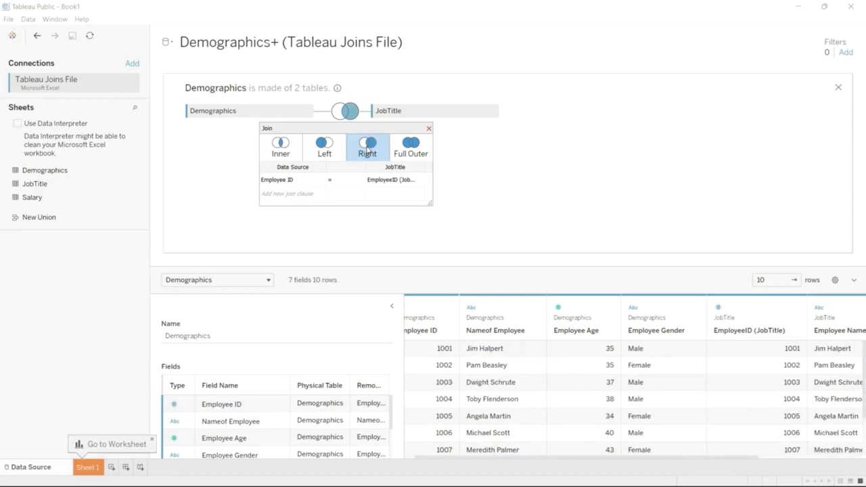
pyautogui.scroll(-3, 512, 406)
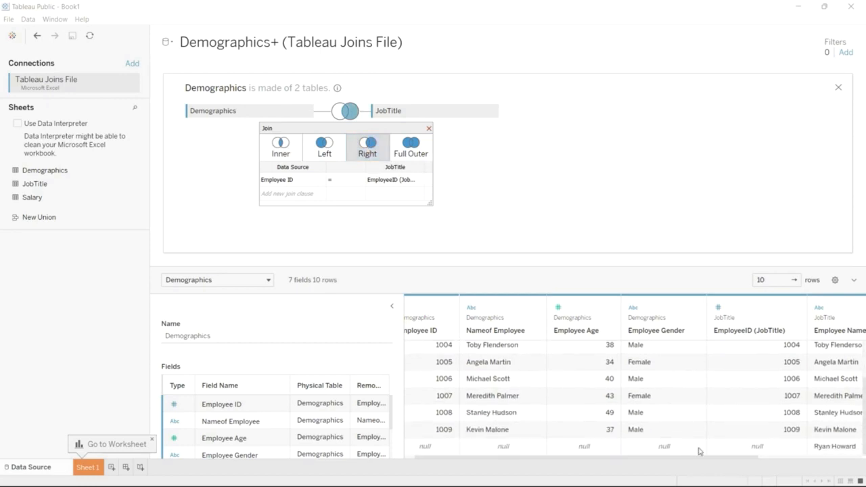
pyautogui.moveTo(689, 460); pyautogui.dragTo(780, 464)
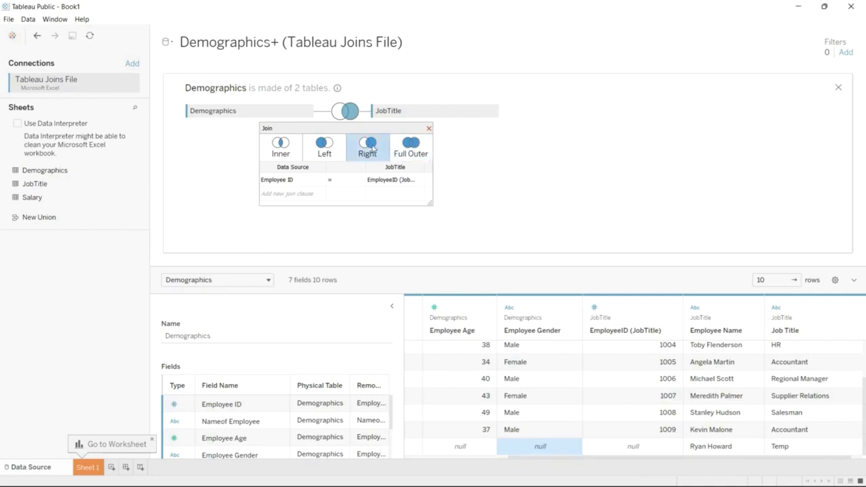
# Change the join between Demographics and JobTitle to Full Outer and examine the last preview rows from both tables
pyautogui.click(416, 154)
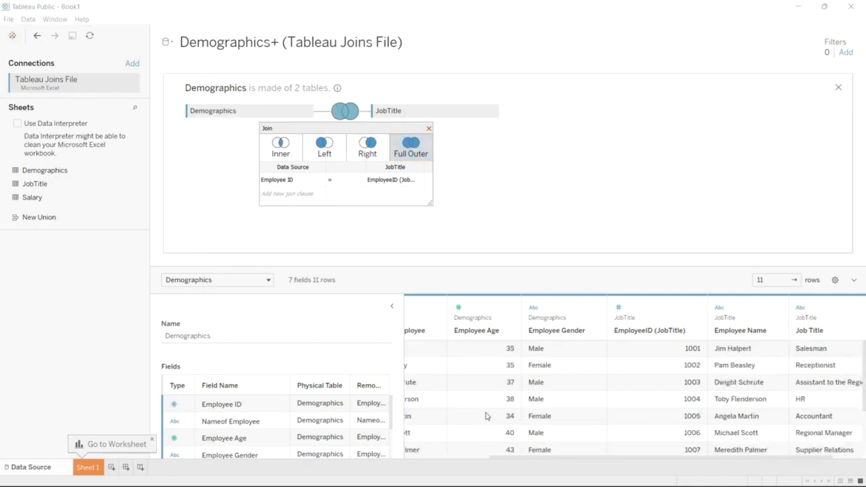
pyautogui.scroll(-1, 485, 416)
pyautogui.hscroll(-3, 486, 416)
pyautogui.scroll(-2, 486, 416)
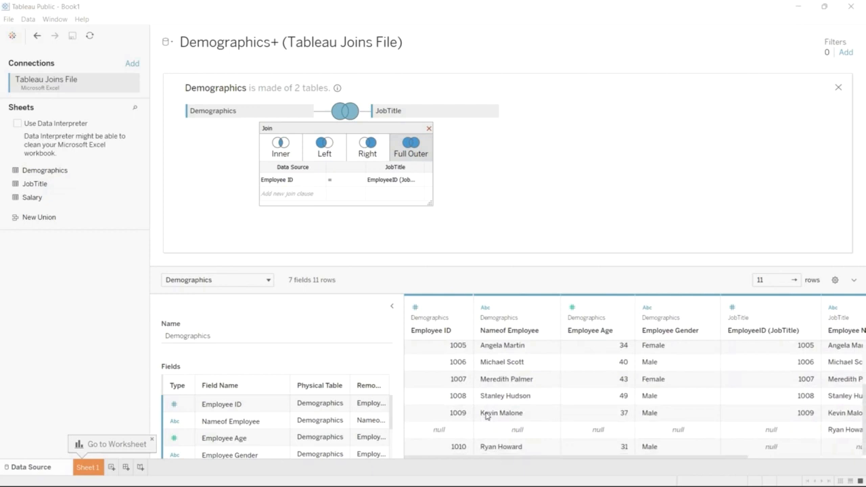
pyautogui.hscroll(1, 485, 416)
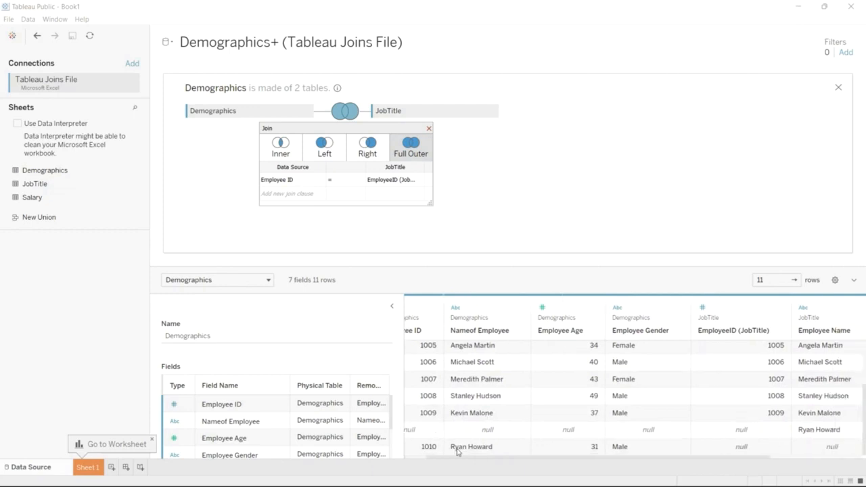
# Compare the unmatched last rows of the full outer join preview across the Demographics and JobTitle columns
pyautogui.hscroll(-1, 457, 451)
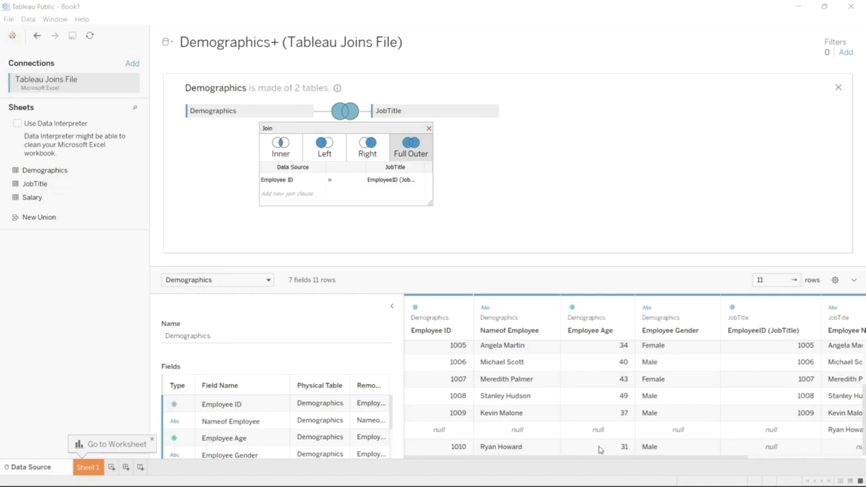
pyautogui.moveTo(670, 460); pyautogui.dragTo(815, 455)
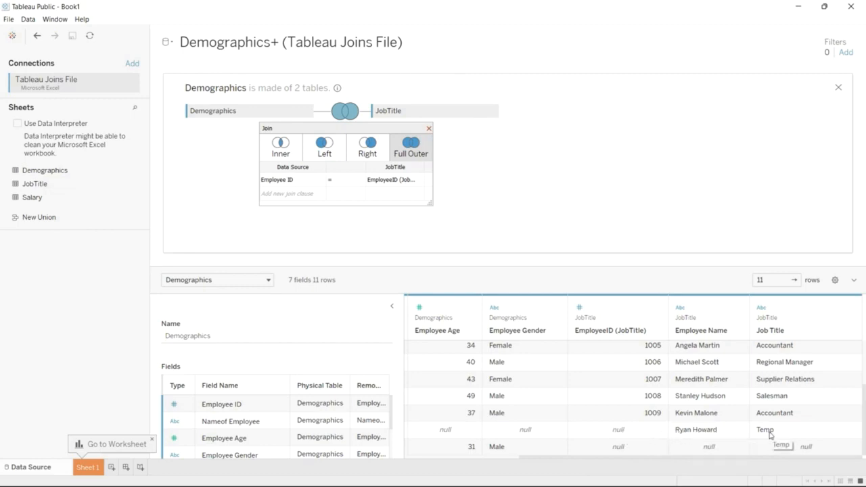
pyautogui.click(628, 454)
pyautogui.moveTo(625, 460); pyautogui.dragTo(498, 456)
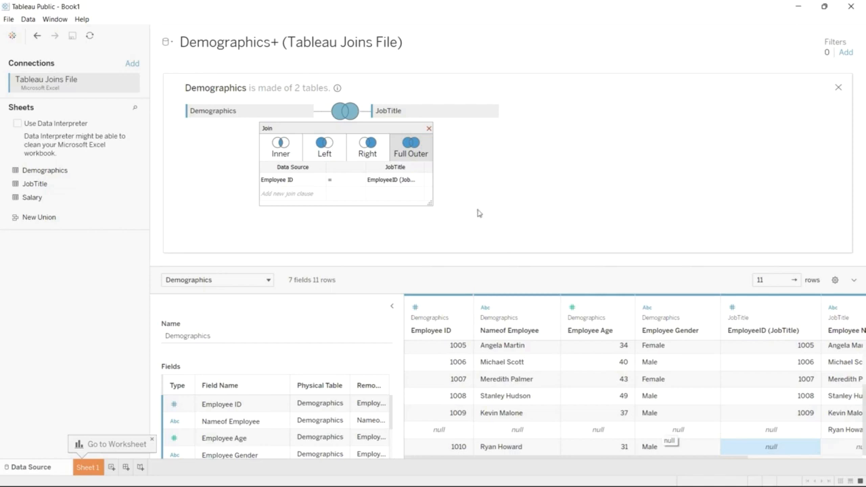
# Change the join between Demographics and JobTitle to Left and examine the last preview rows across both tables' columns
pyautogui.click(328, 154)
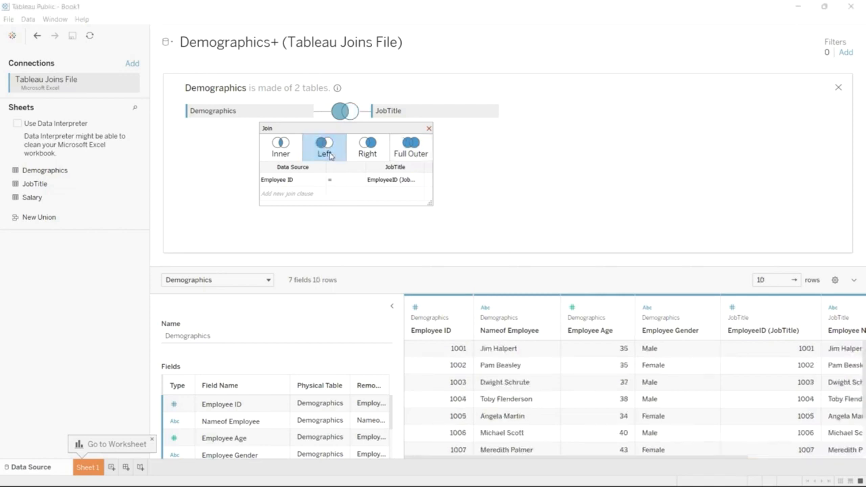
pyautogui.scroll(-3, 474, 416)
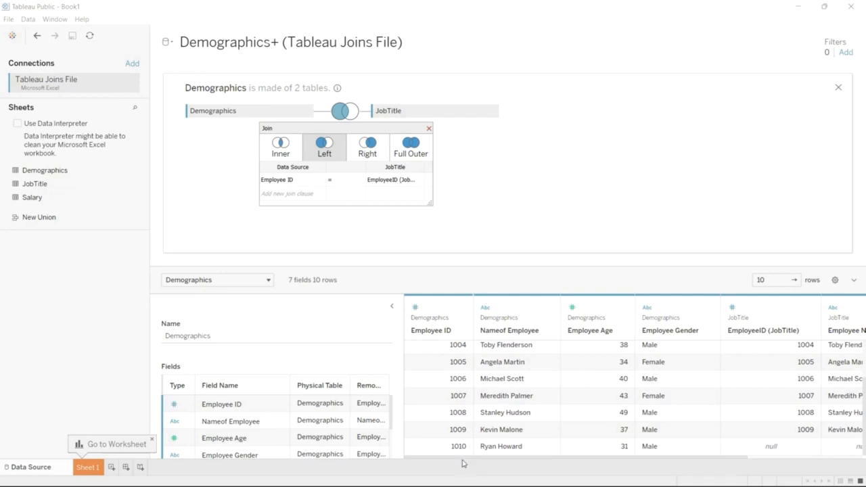
pyautogui.moveTo(464, 460); pyautogui.dragTo(620, 462)
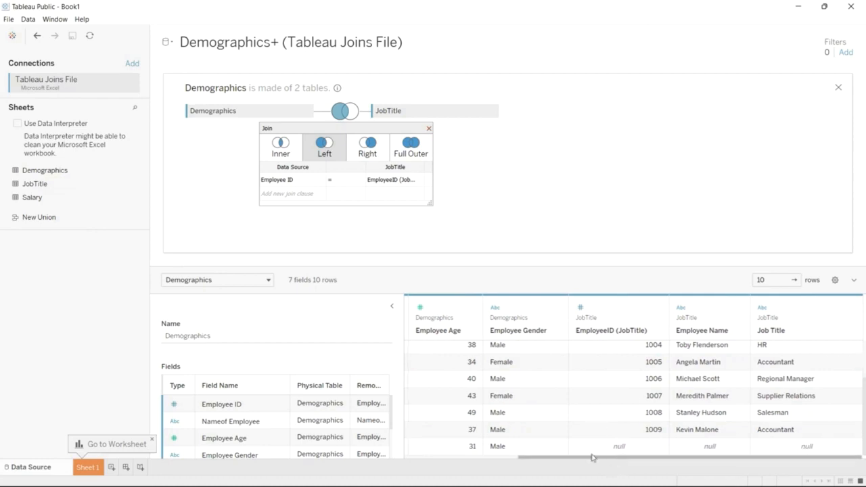
pyautogui.moveTo(614, 462); pyautogui.dragTo(463, 450)
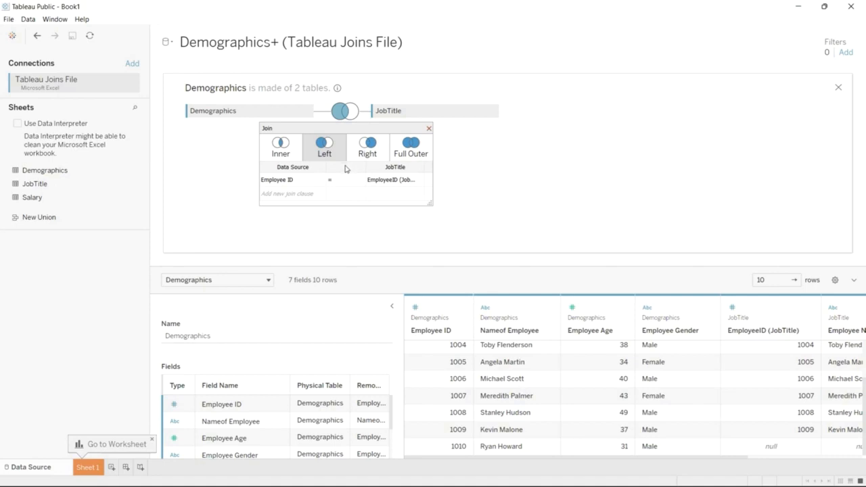
# Add a second join clause matching Nameof Employee from Demographics with Employee Name from JobTitle
pyautogui.click(292, 196)
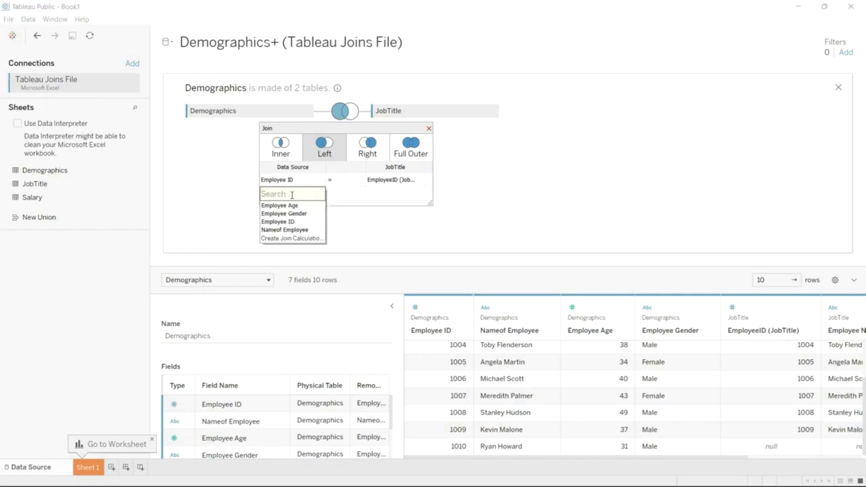
pyautogui.click(296, 230)
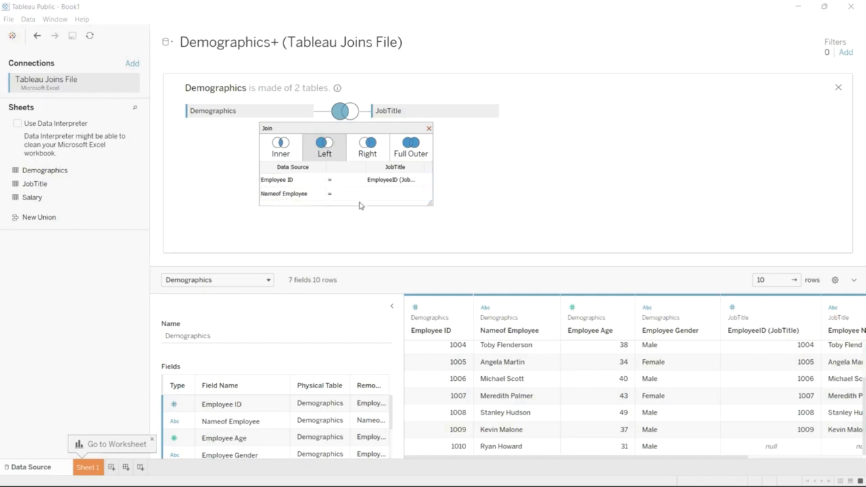
pyautogui.click(391, 195)
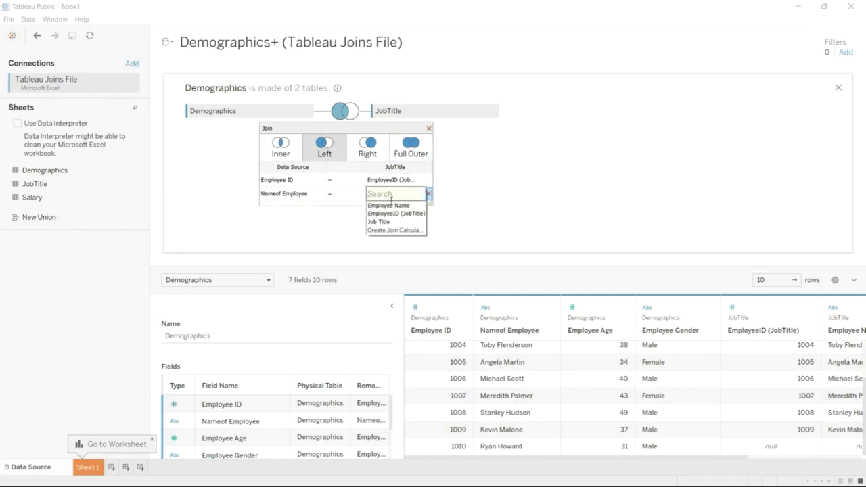
pyautogui.click(399, 205)
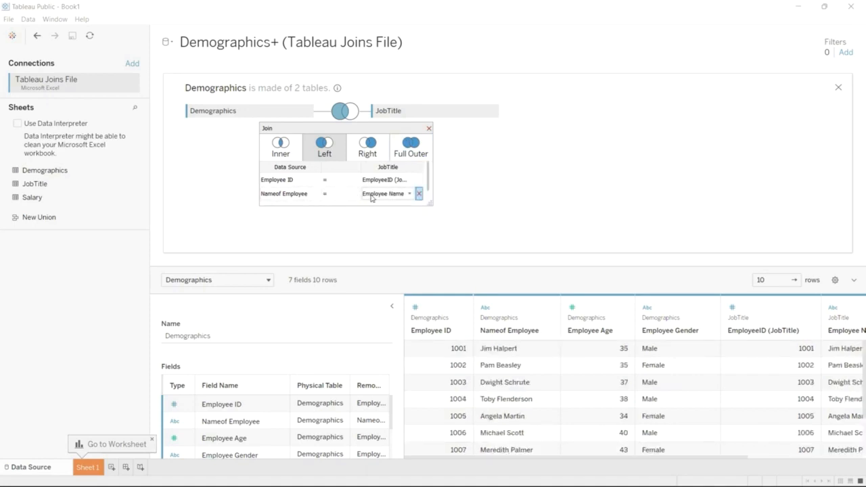
# Remove the Employee ID join clause so the tables join only on the employee name, and check the preview rows
pyautogui.click(316, 180)
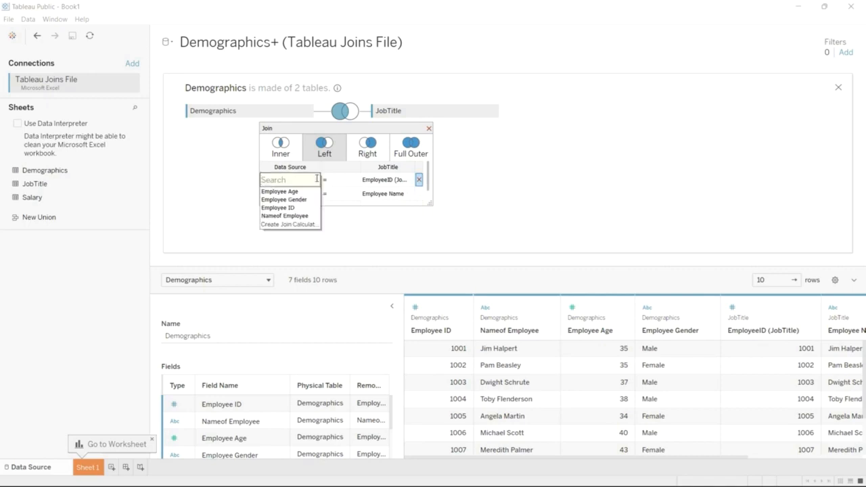
pyautogui.click(419, 181)
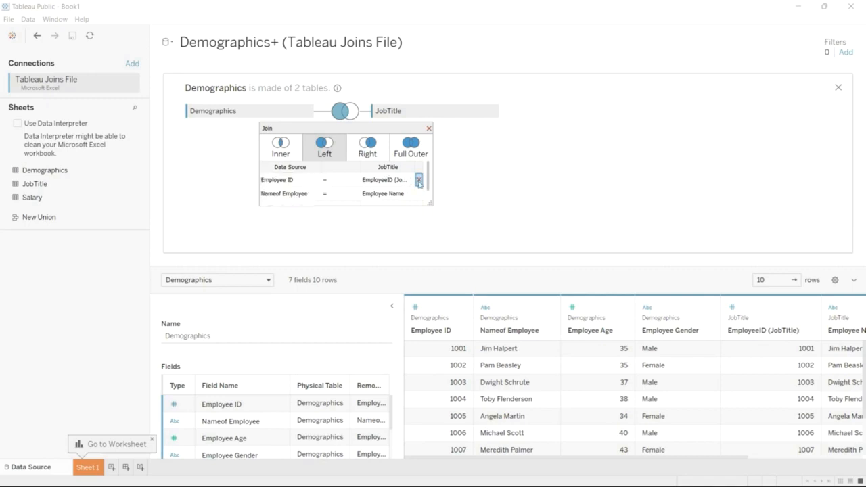
pyautogui.click(418, 181)
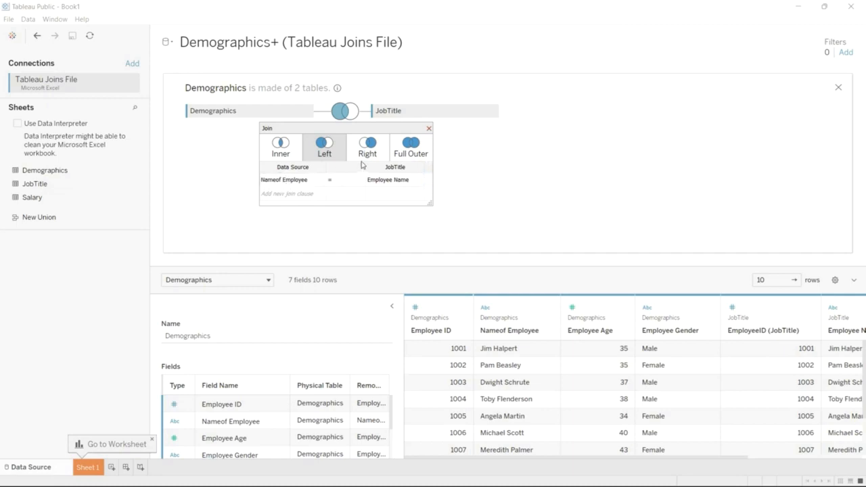
pyautogui.scroll(-3, 480, 410)
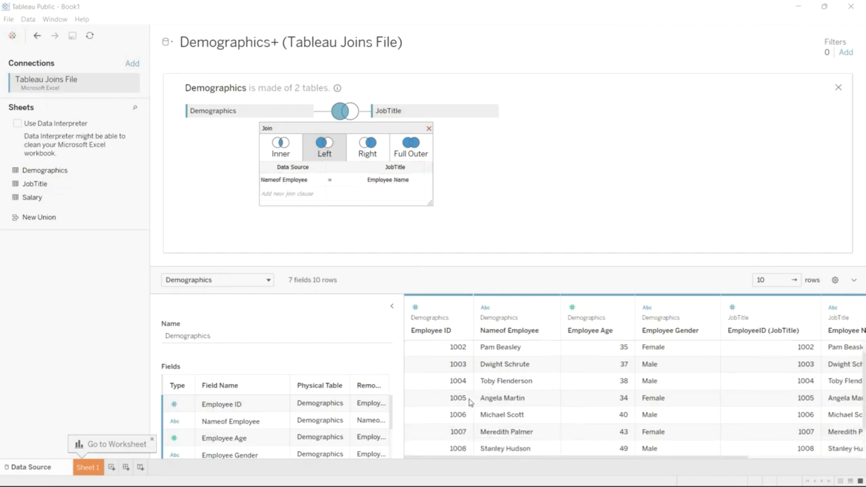
# Change the name-based join to Inner and examine the preview's last rows across the Demographics and JobTitle columns
pyautogui.click(281, 152)
pyautogui.scroll(-3, 448, 361)
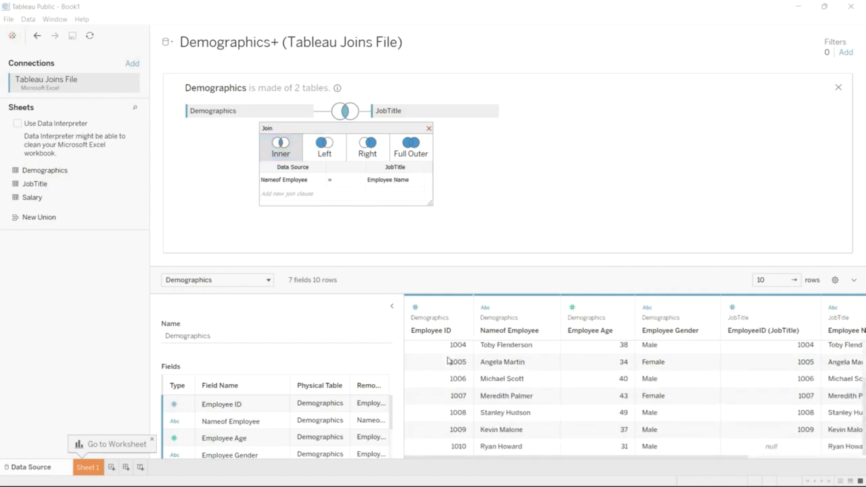
pyautogui.hscroll(2, 448, 360)
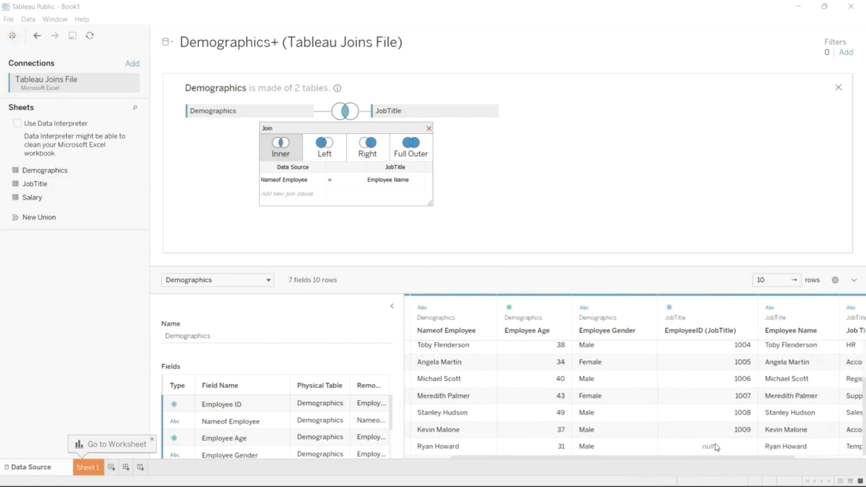
pyautogui.hscroll(3, 711, 452)
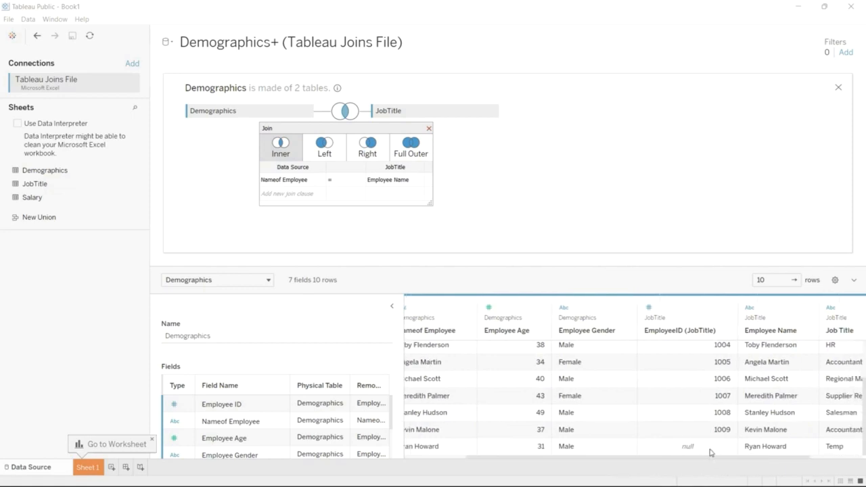
pyautogui.hscroll(-4, 710, 452)
pyautogui.scroll(3, 710, 452)
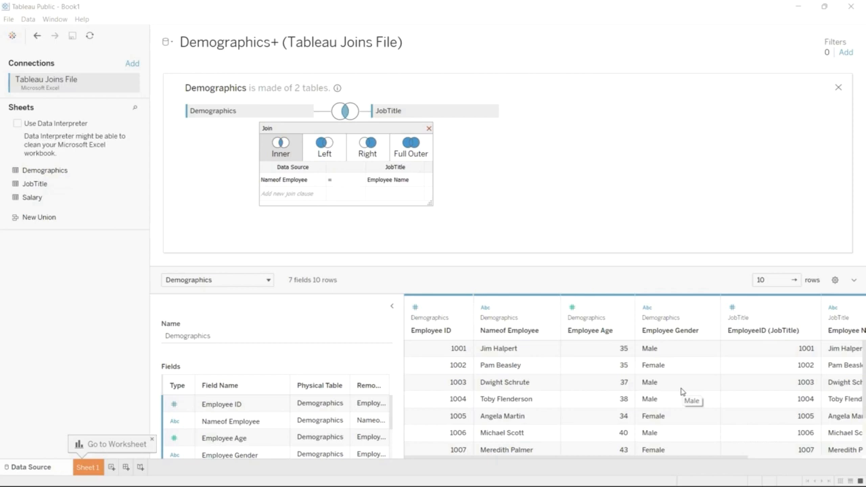
pyautogui.scroll(-3, 680, 391)
pyautogui.hscroll(2, 681, 390)
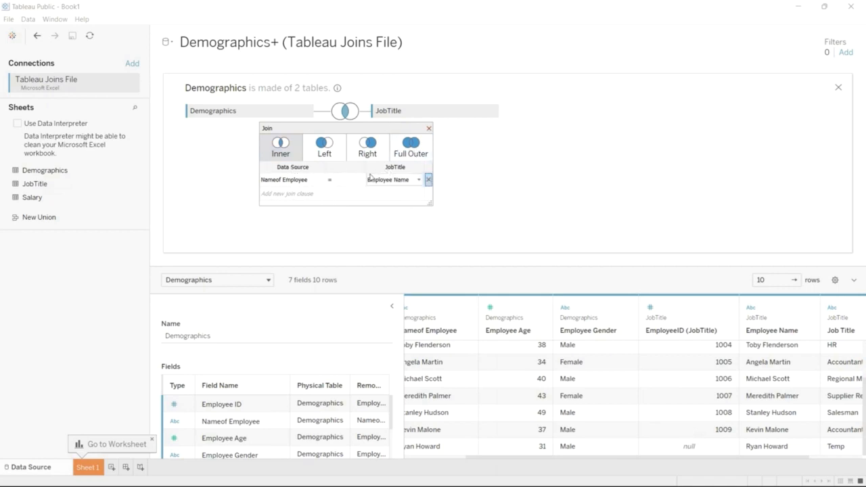
# Add a join clause matching Employee ID from Demographics with EmployeeID (JobTitle) alongside the name clause
pyautogui.click(314, 194)
pyautogui.click(308, 221)
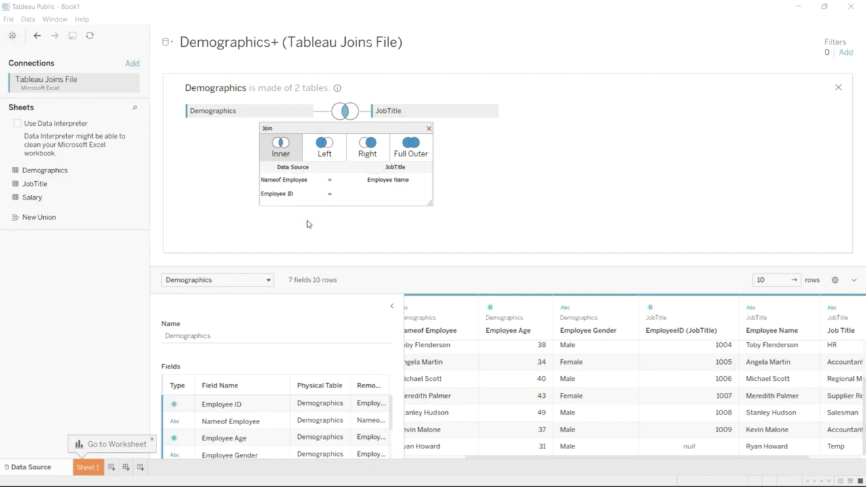
pyautogui.click(377, 193)
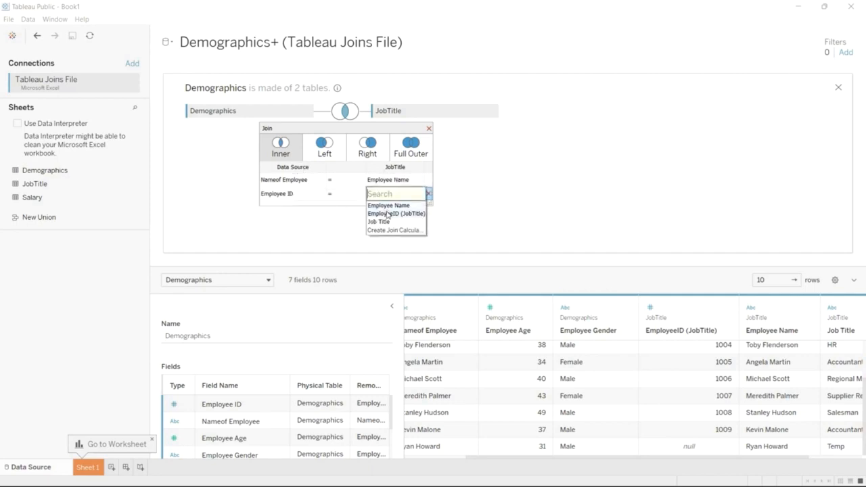
pyautogui.click(388, 215)
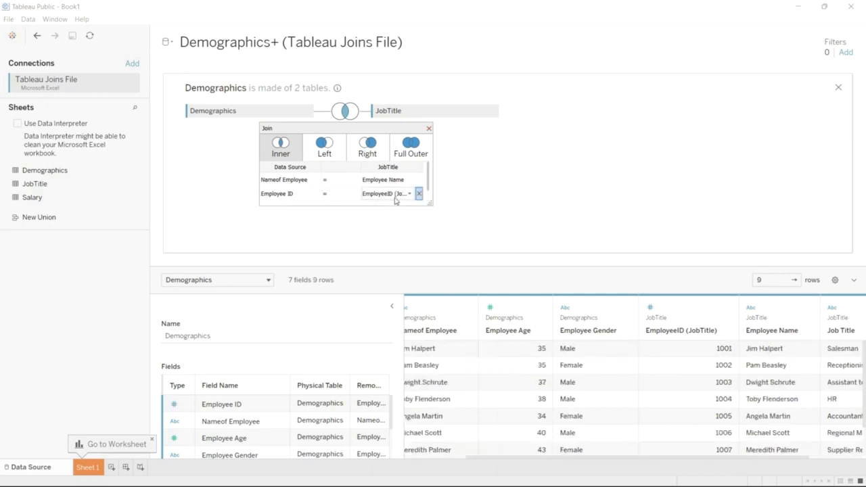
# Review the comparison operators available for the Employee ID clause, keep equals, and close the join settings
pyautogui.click(342, 198)
pyautogui.click(347, 193)
pyautogui.click(352, 193)
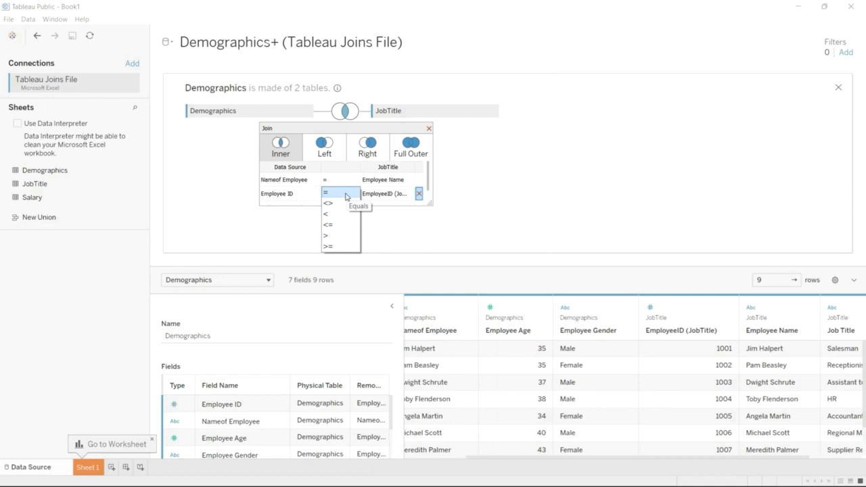
pyautogui.click(346, 196)
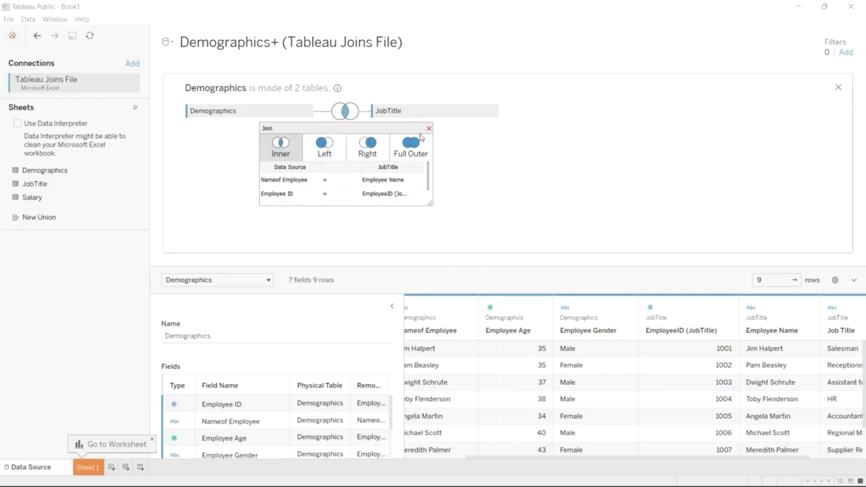
pyautogui.click(429, 129)
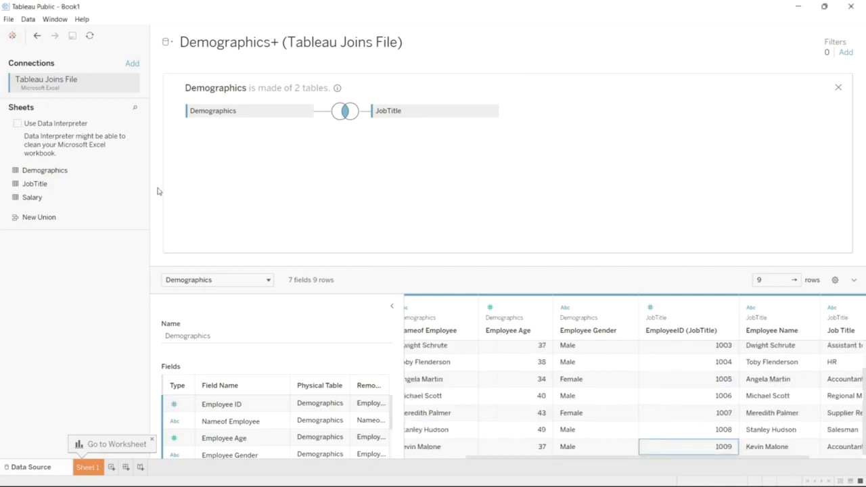
# Join the Salary table to Demographics, and examine the combined preview columns and the Salary join clause
pyautogui.moveTo(71, 196); pyautogui.dragTo(383, 158)
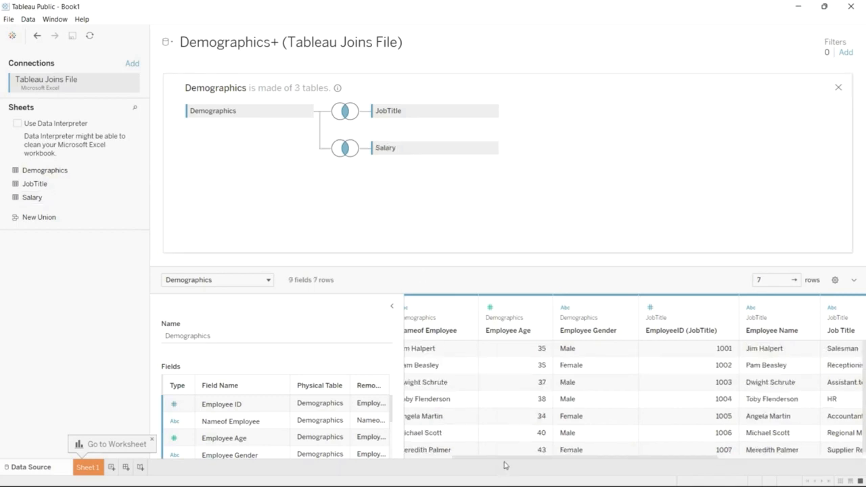
pyautogui.moveTo(508, 460); pyautogui.dragTo(462, 460)
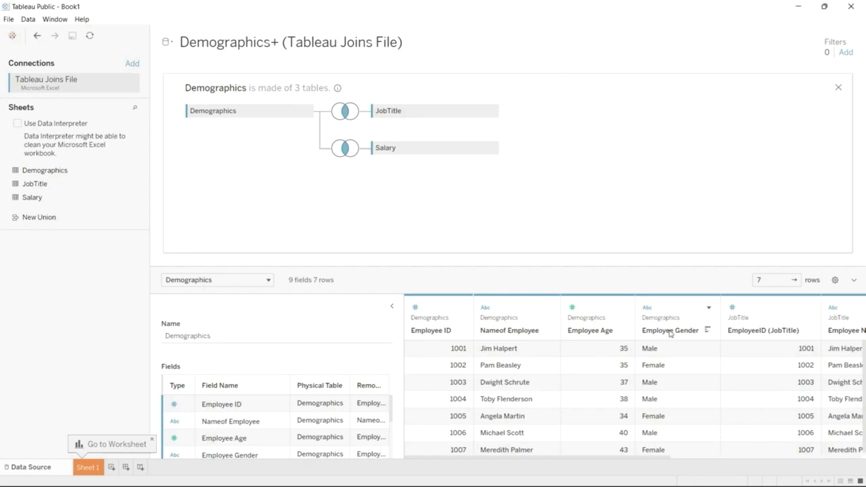
pyautogui.moveTo(543, 459); pyautogui.dragTo(715, 449)
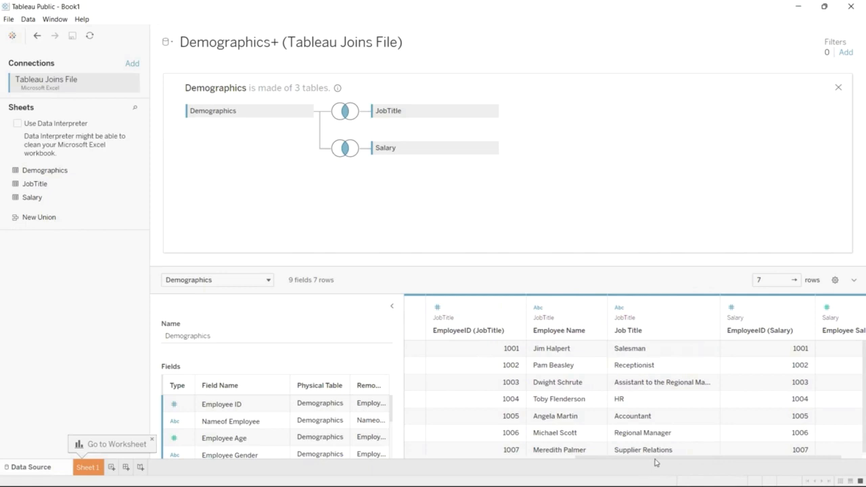
pyautogui.moveTo(657, 460); pyautogui.dragTo(708, 453)
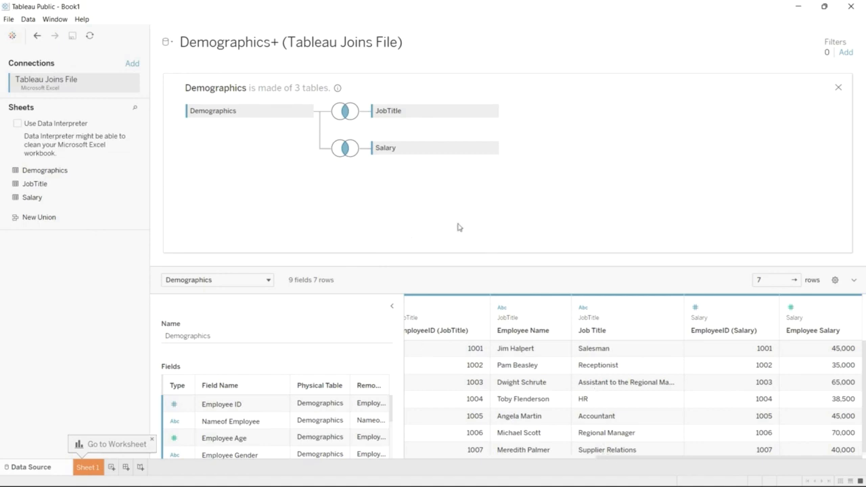
pyautogui.click(343, 149)
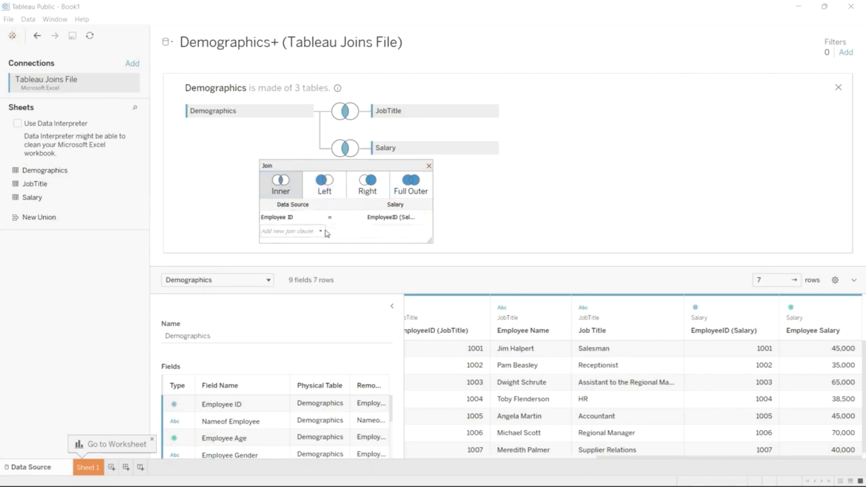
pyautogui.click(428, 166)
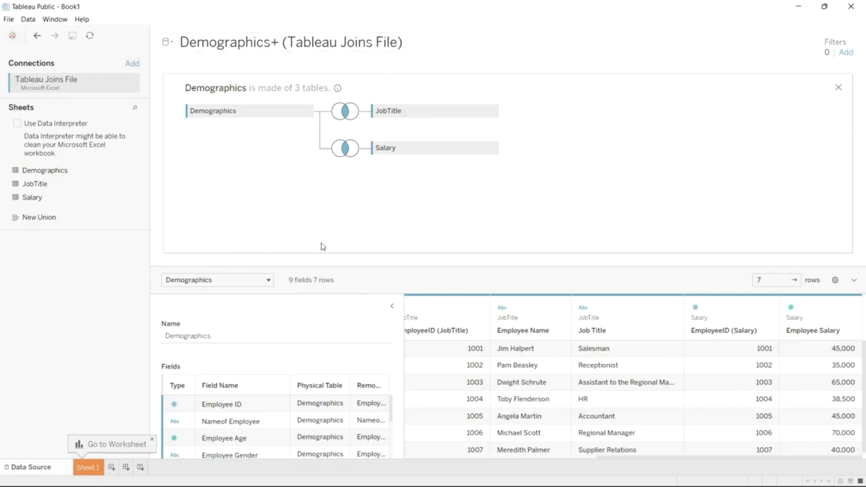
# Rename the joined Demographics table as "Demographics + JoinsDemo"
pyautogui.click(240, 335)
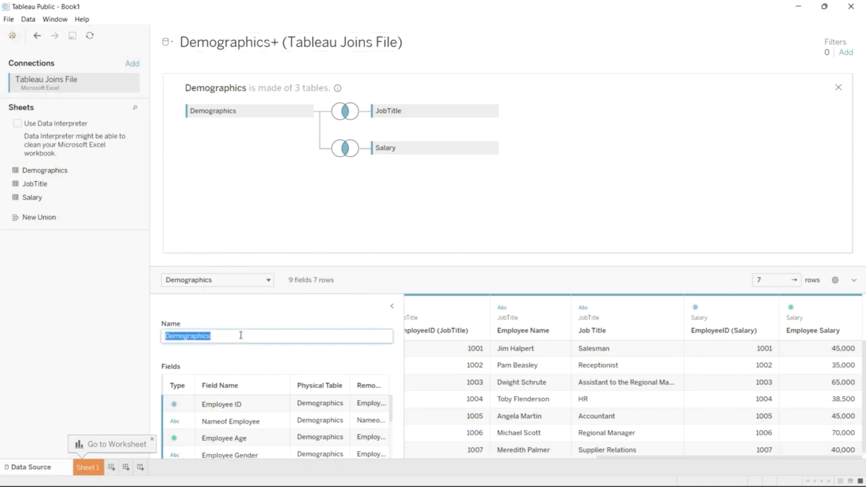
pyautogui.click(235, 336)
pyautogui.write('+')
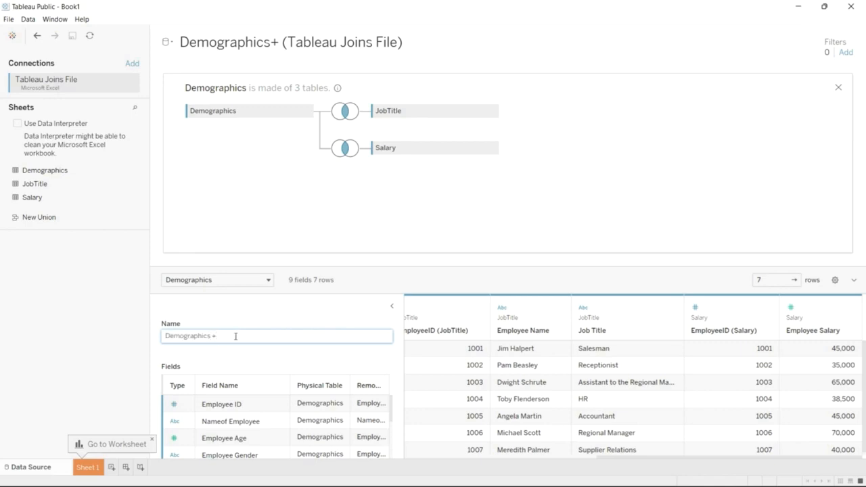
pyautogui.write(' JoinsDemo')
pyautogui.press('Return')
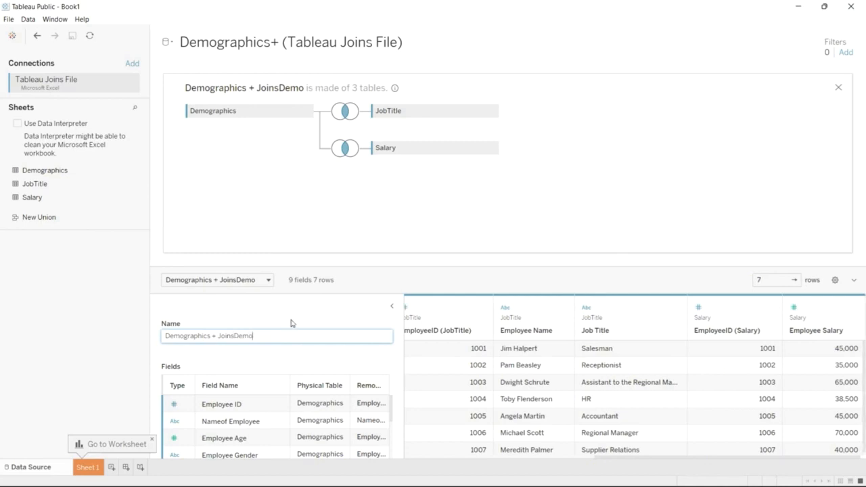
# On Sheet 1, chart Employee Salary in rows by Nameof Employee in columns, sorted by salary in descending order
pyautogui.click(286, 315)
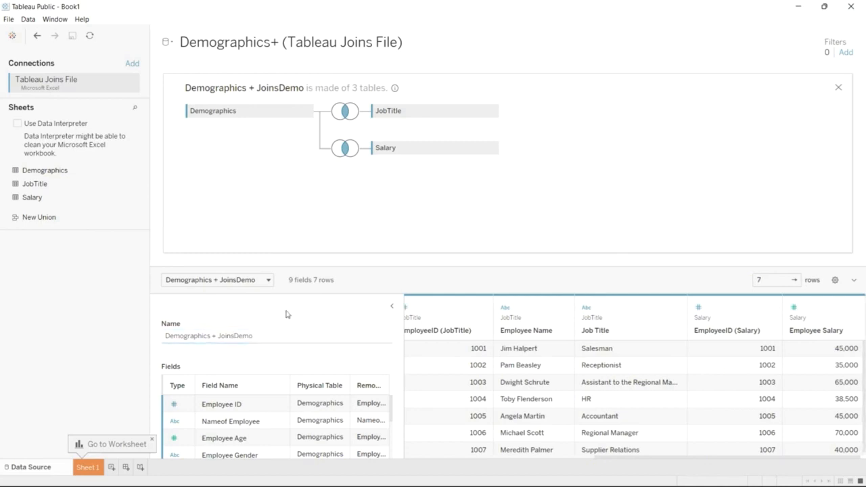
pyautogui.click(86, 468)
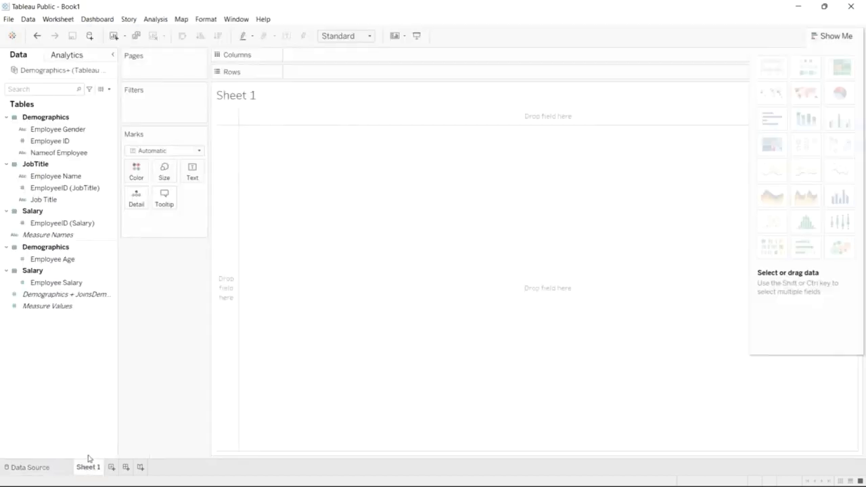
pyautogui.click(94, 139)
pyautogui.click(68, 130)
pyautogui.moveTo(92, 152); pyautogui.dragTo(318, 56)
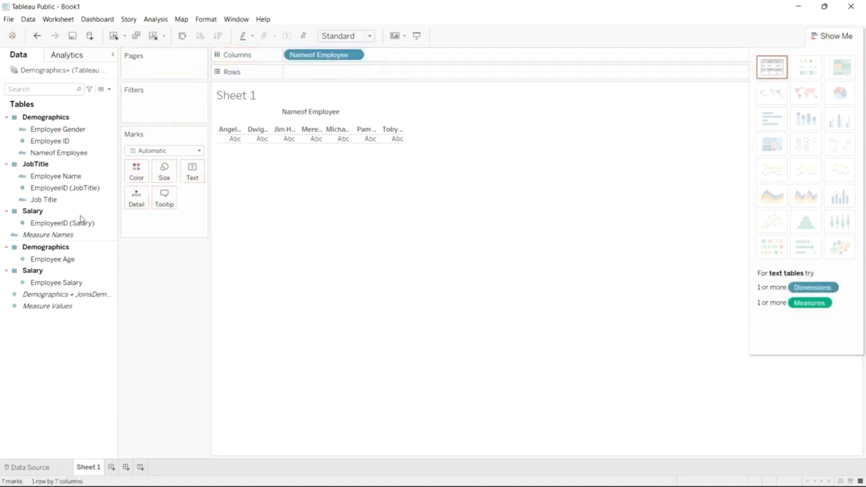
pyautogui.moveTo(75, 283); pyautogui.dragTo(355, 80)
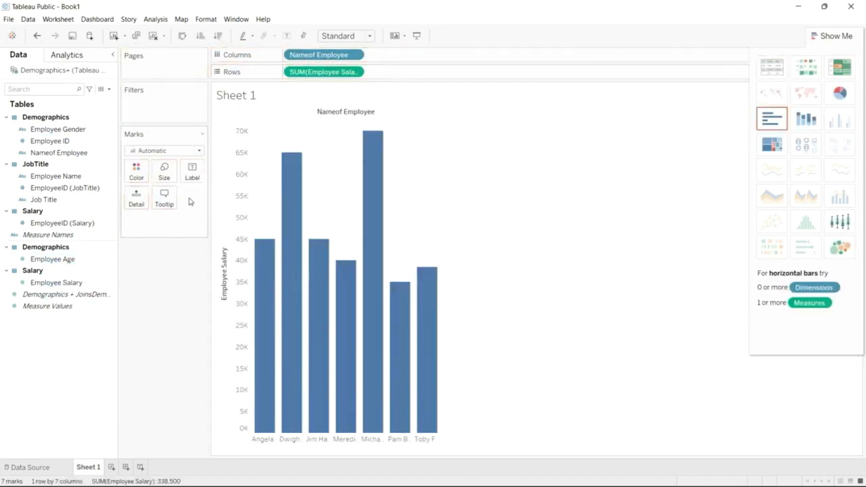
pyautogui.click(218, 36)
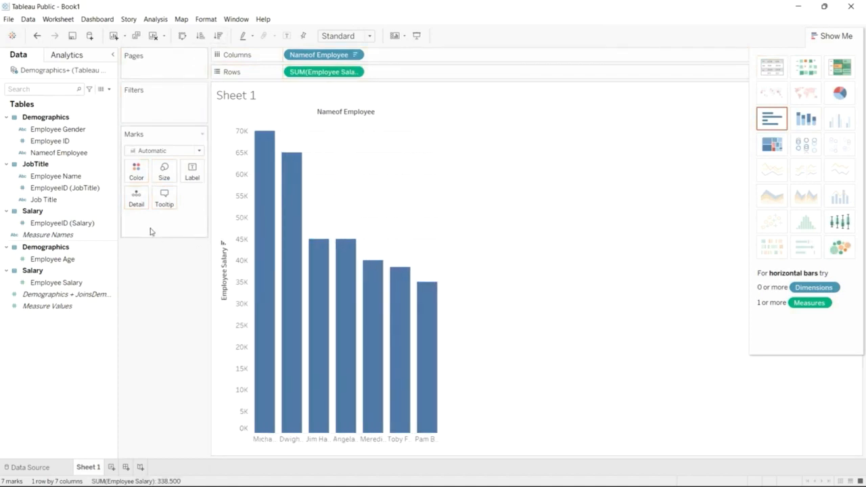
# Colour the bars by Employee Salary and widen the chart until the employee names fit in full
pyautogui.moveTo(82, 283); pyautogui.dragTo(162, 219)
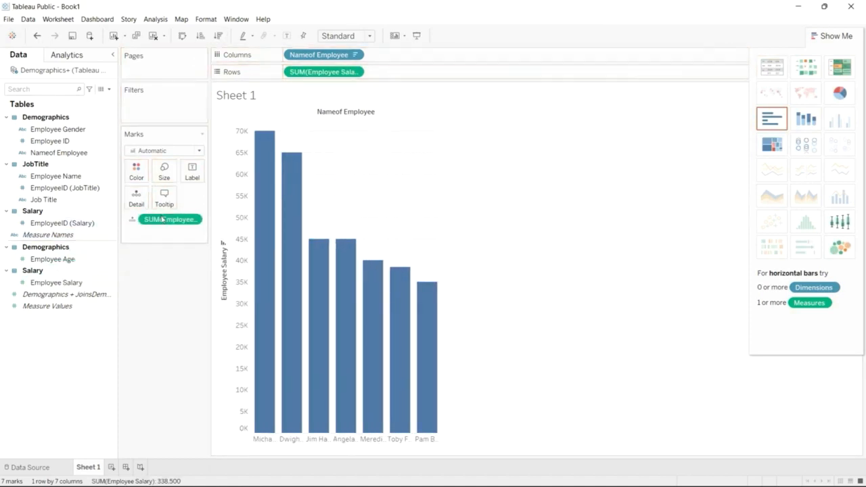
pyautogui.click(134, 222)
pyautogui.click(146, 232)
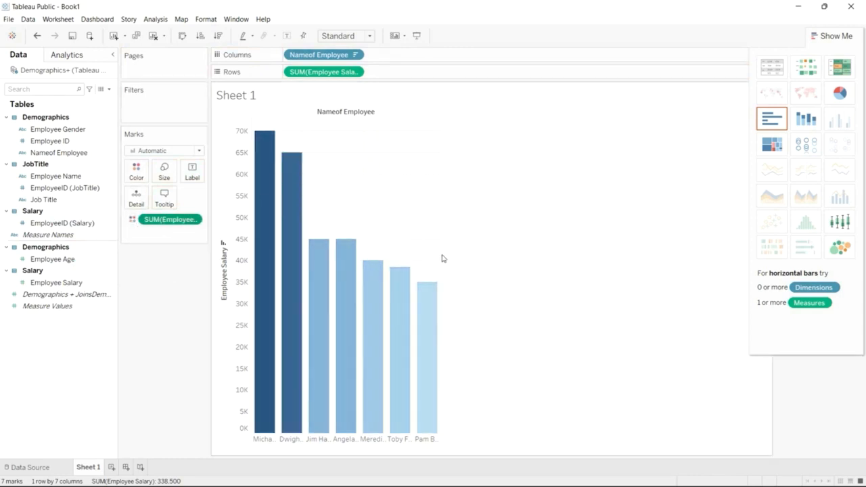
pyautogui.moveTo(439, 256); pyautogui.dragTo(509, 248)
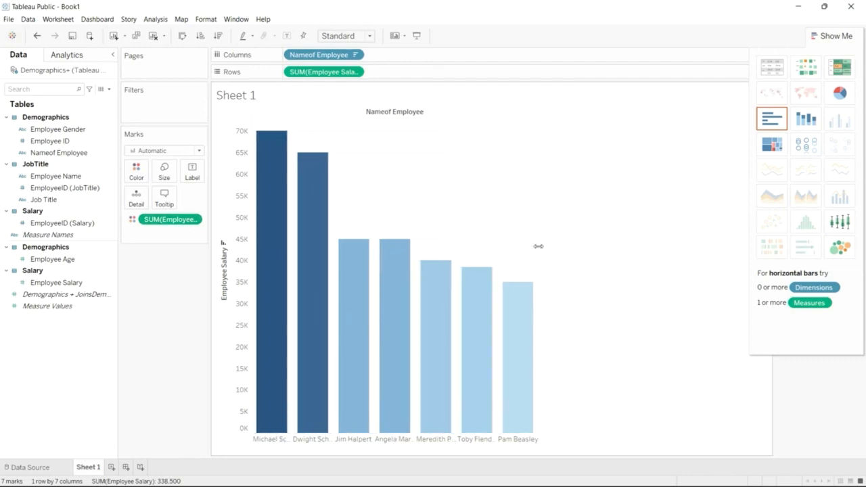
pyautogui.moveTo(537, 246); pyautogui.dragTo(644, 244)
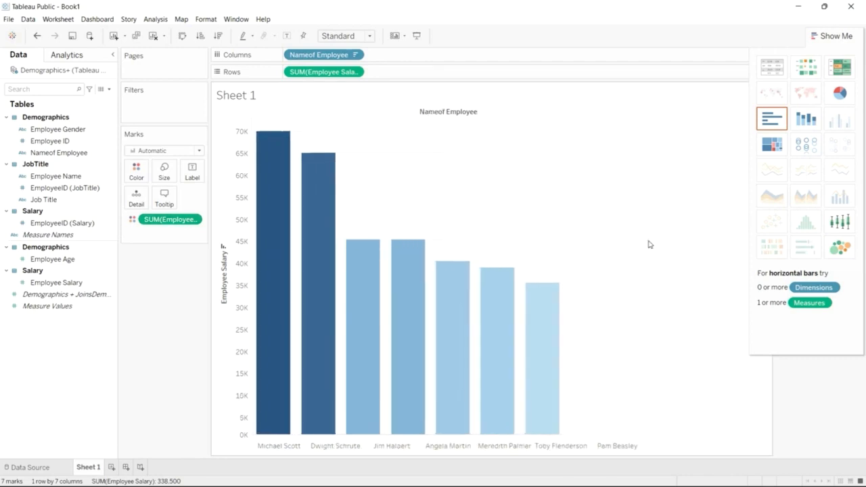
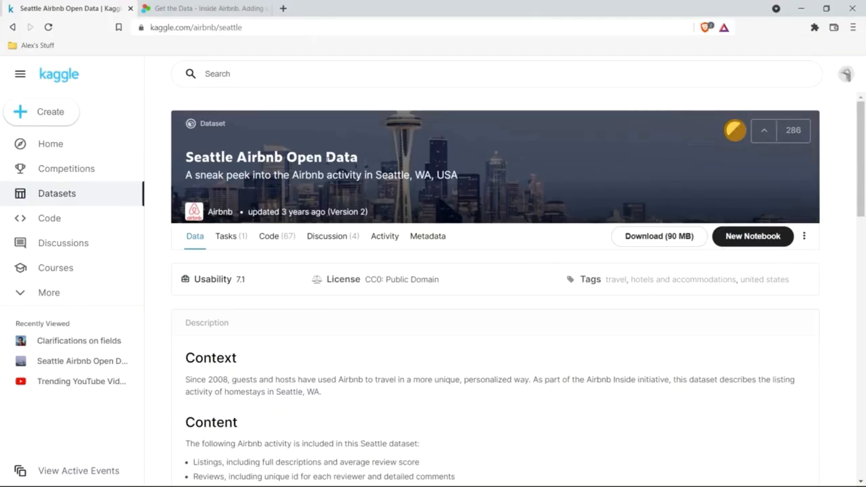
# On Kaggle, examine the Seattle Airbnb Open Data description and the previews of calendar.csv and listings.csv
pyautogui.scroll(-5, 156, 219)
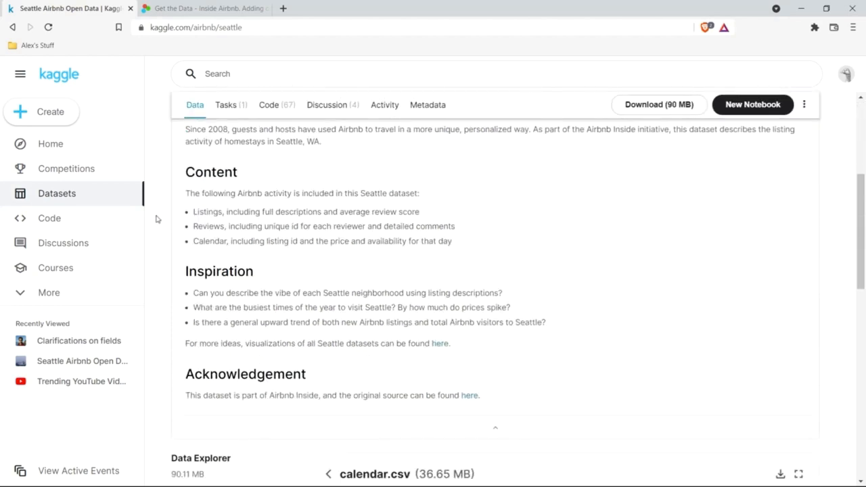
pyautogui.scroll(-3, 156, 218)
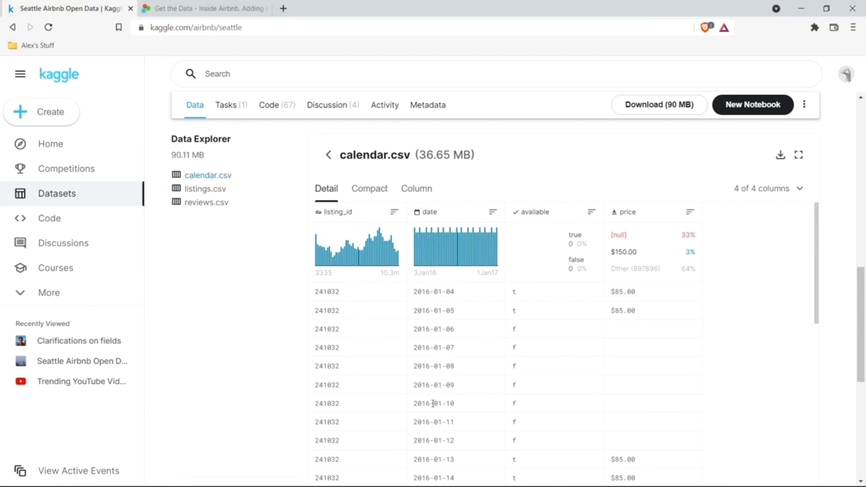
pyautogui.click(200, 190)
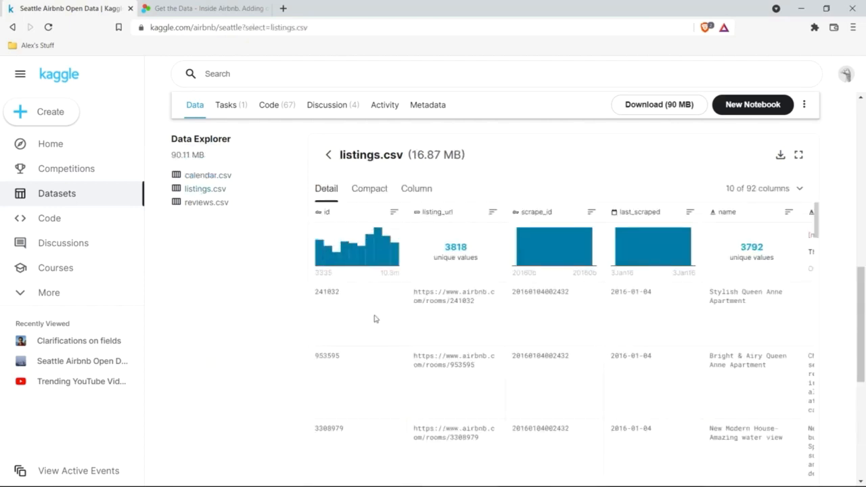
pyautogui.hscroll(3, 376, 319)
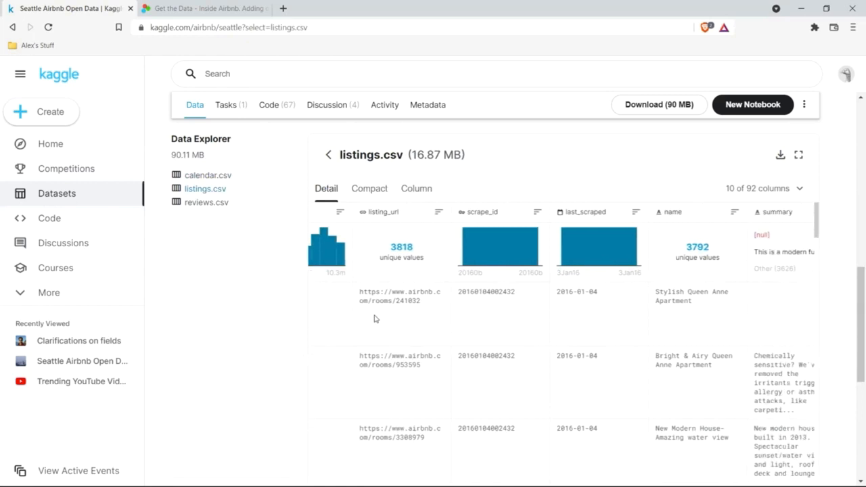
pyautogui.hscroll(3, 376, 319)
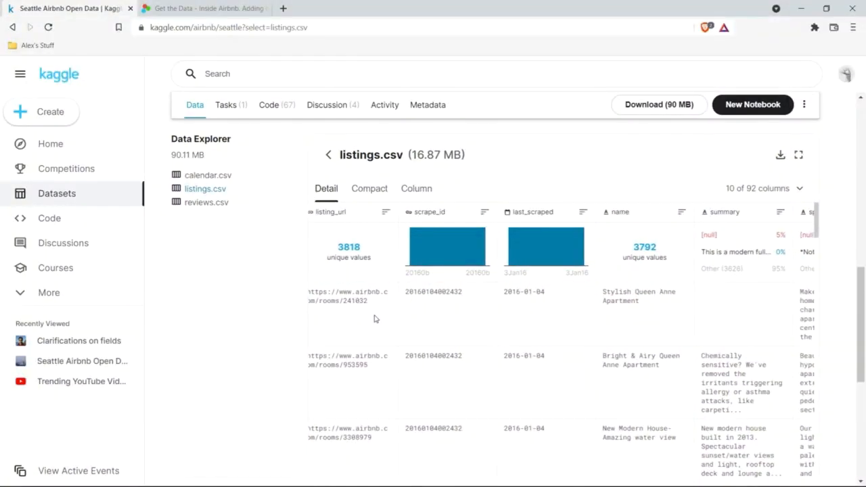
pyautogui.hscroll(1, 376, 319)
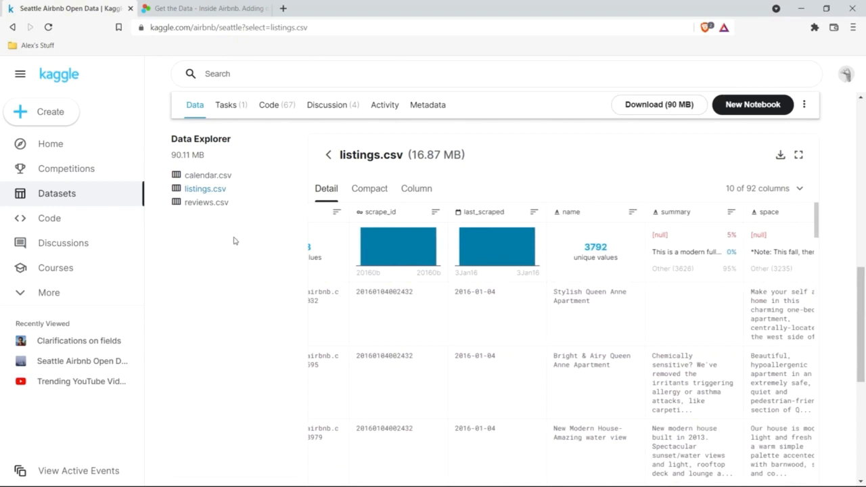
# Examine the columns of reviews.csv, and return to the listings.csv preview
pyautogui.click(215, 207)
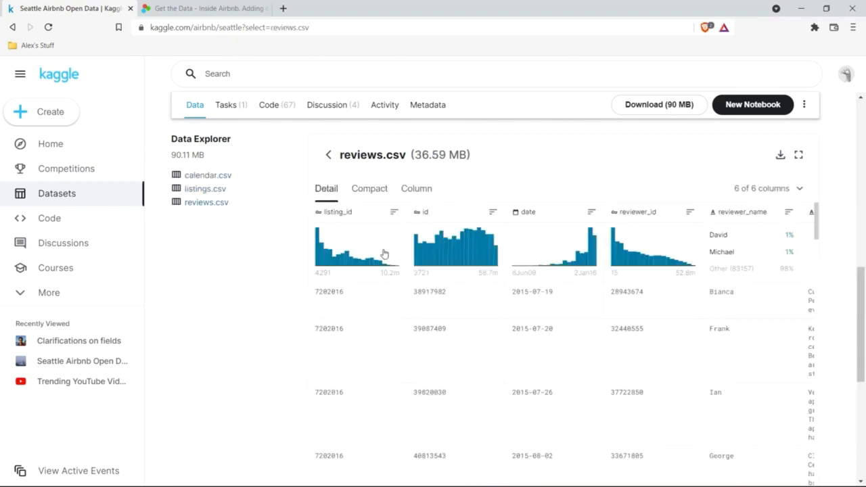
pyautogui.hscroll(3, 525, 324)
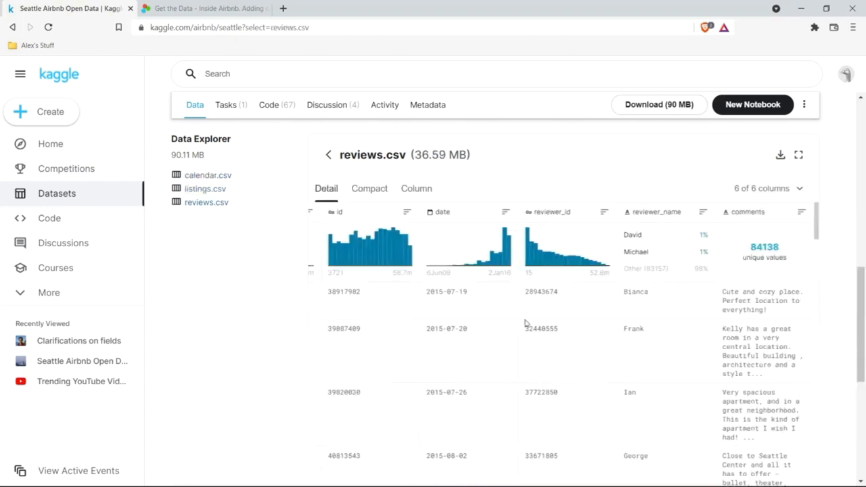
pyautogui.hscroll(-3, 526, 323)
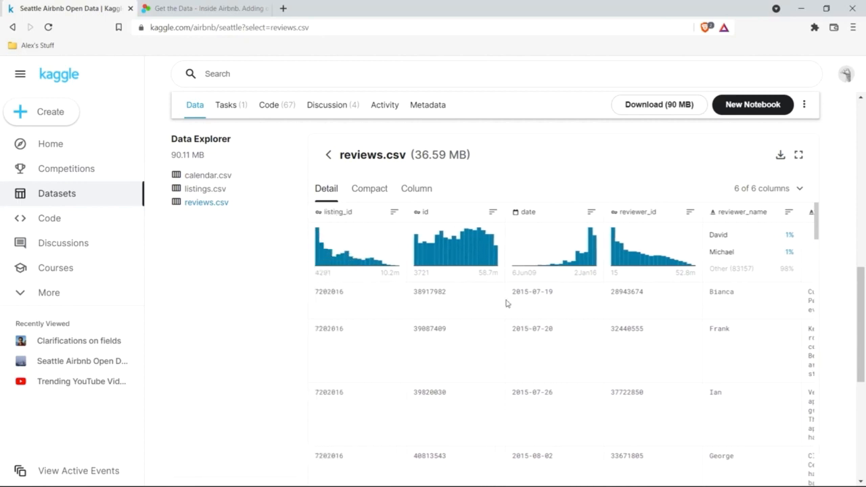
pyautogui.click(212, 192)
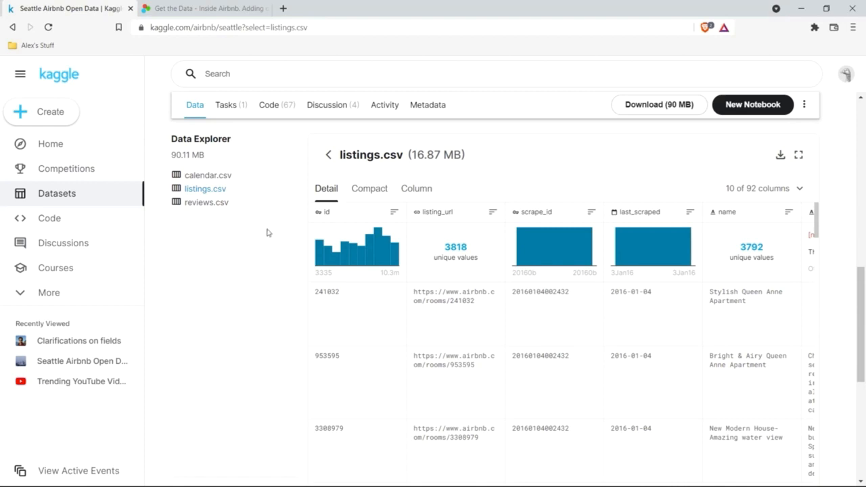
pyautogui.scroll(7, 267, 232)
pyautogui.scroll(-5, 267, 233)
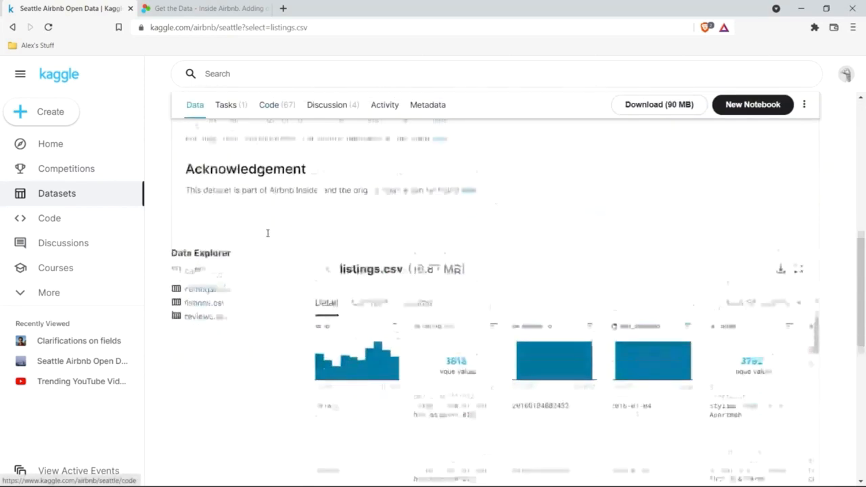
# Compare the Seattle files offered on the Inside Airbnb page with those in the Kaggle dataset
pyautogui.click(209, 8)
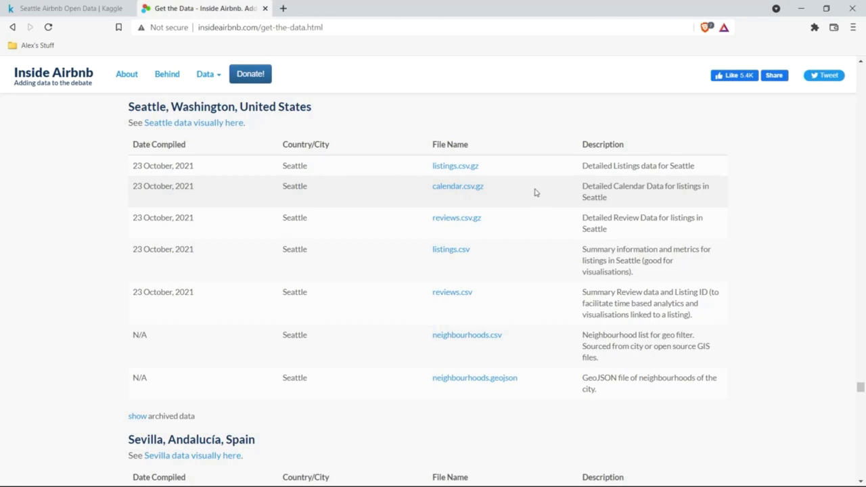
pyautogui.click(74, 8)
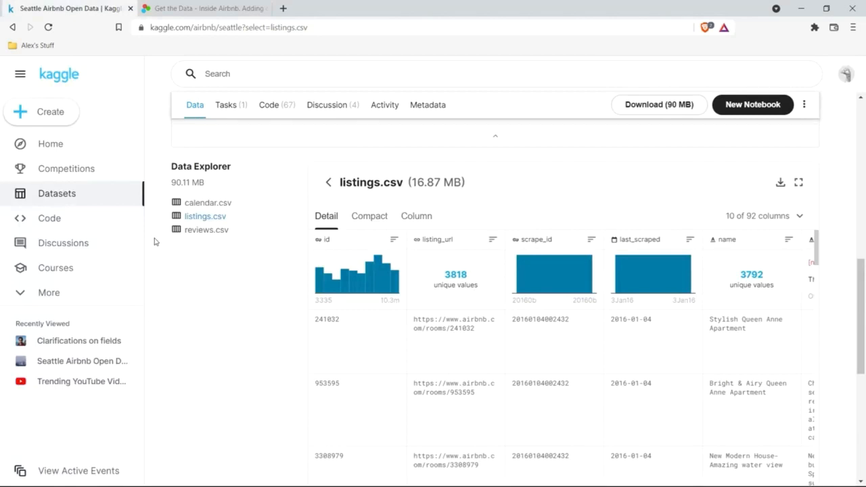
pyautogui.click(215, 8)
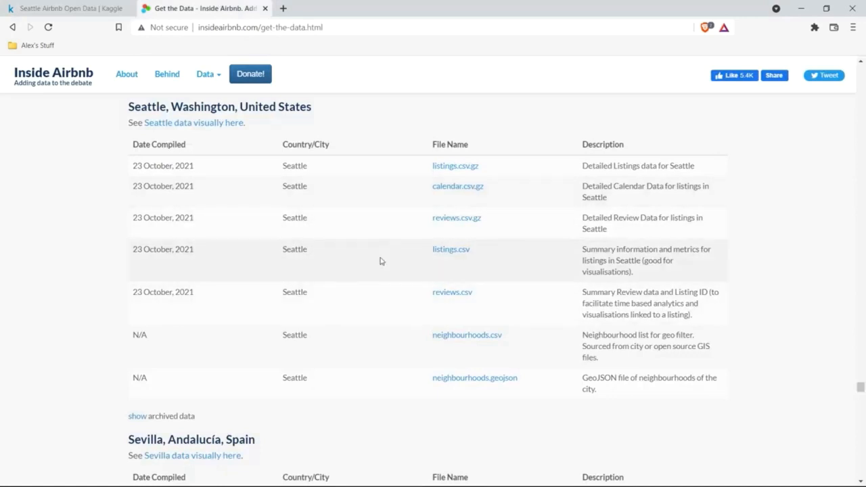
pyautogui.click(66, 7)
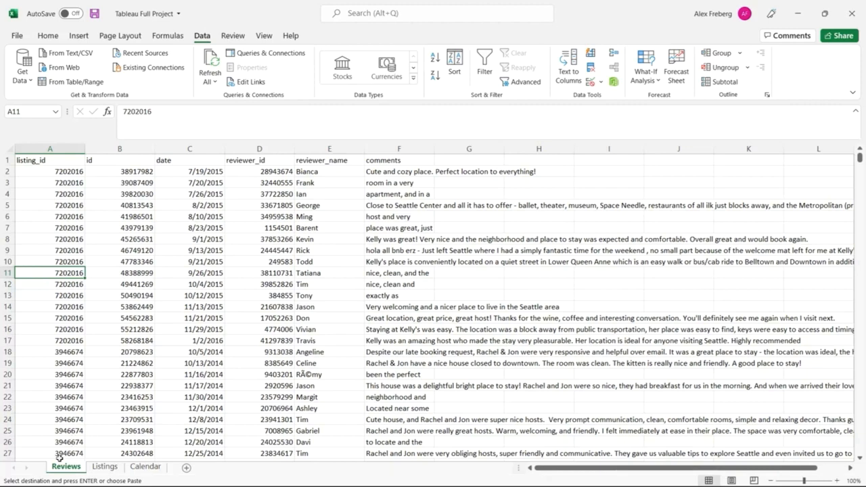
# In the Tableau Full Project workbook in Excel, move the Listings sheet before Reviews and look through its host, location and property columns
pyautogui.moveTo(104, 473); pyautogui.dragTo(62, 470)
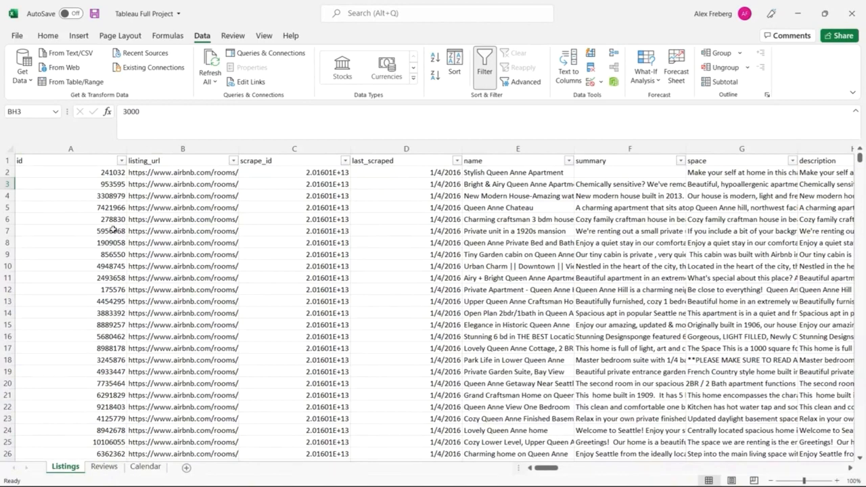
pyautogui.moveTo(548, 469); pyautogui.dragTo(610, 458)
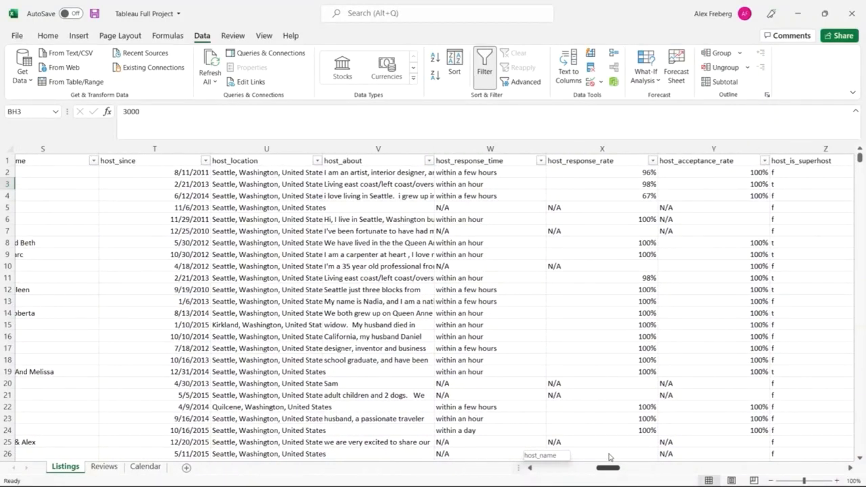
pyautogui.moveTo(609, 457); pyautogui.dragTo(611, 458)
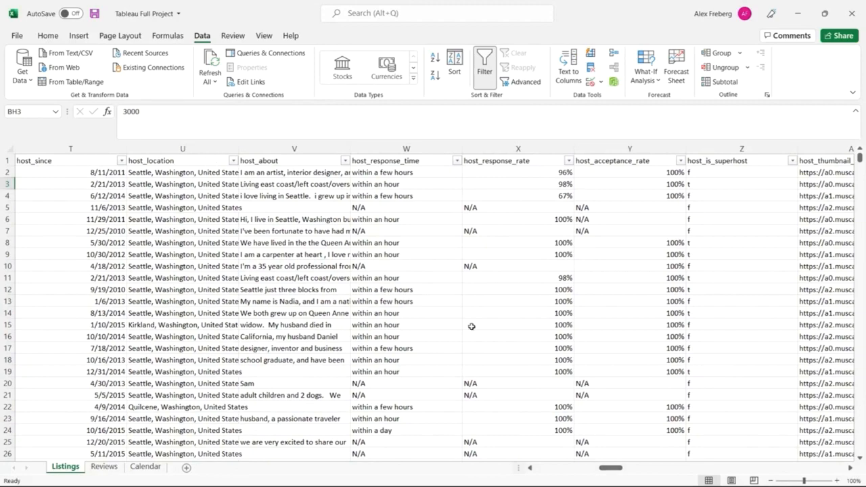
pyautogui.moveTo(616, 471); pyautogui.dragTo(667, 465)
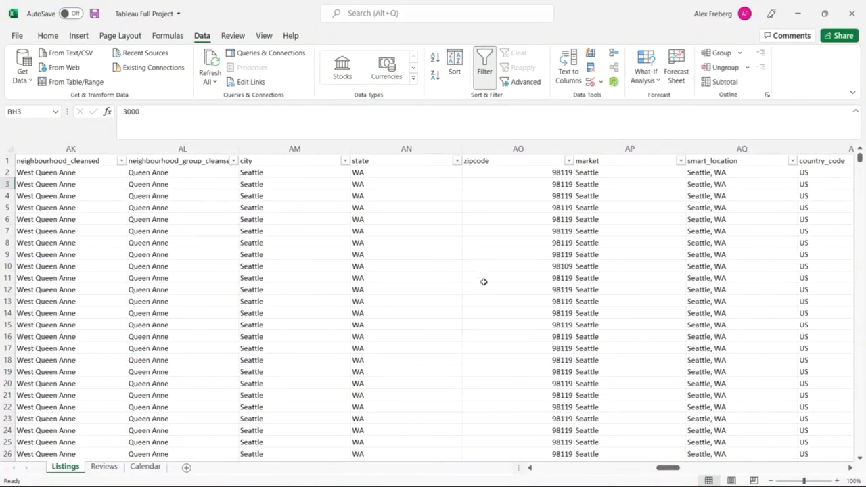
pyautogui.moveTo(670, 473); pyautogui.dragTo(689, 469)
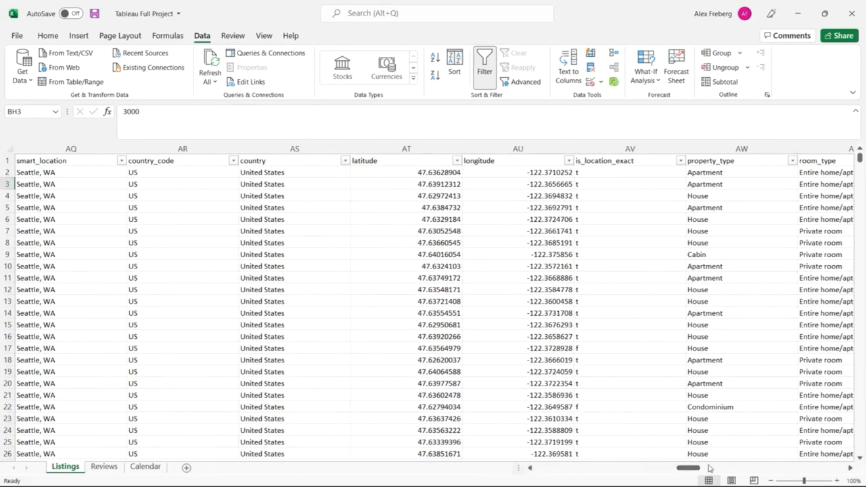
pyautogui.moveTo(690, 474); pyautogui.dragTo(699, 469)
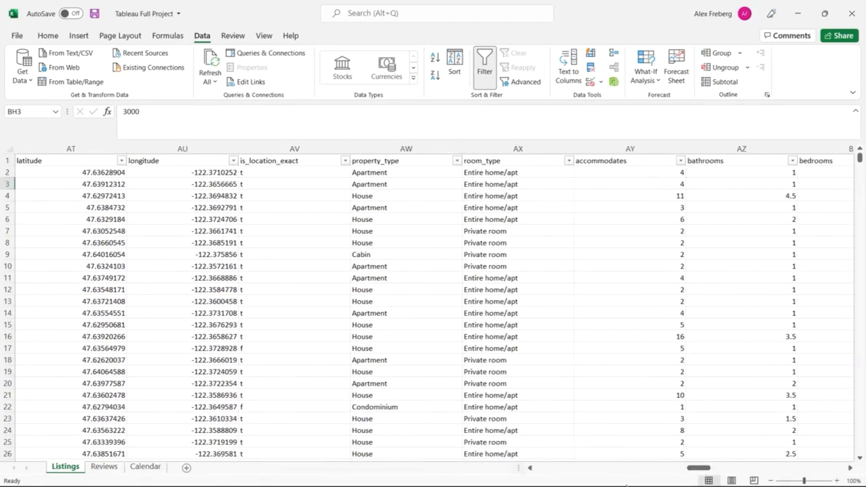
pyautogui.moveTo(699, 467); pyautogui.dragTo(715, 468)
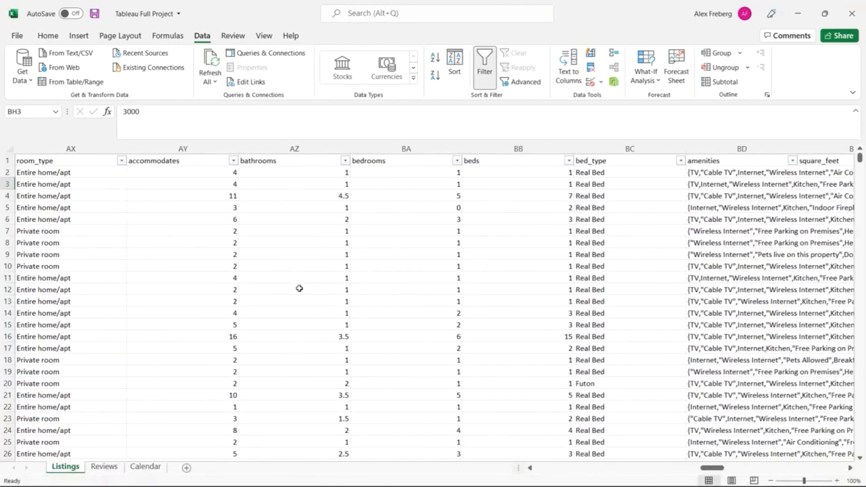
# Compare the bedrooms and beds values in row 4 of Listings, and examine the price and fee columns
pyautogui.click(411, 195)
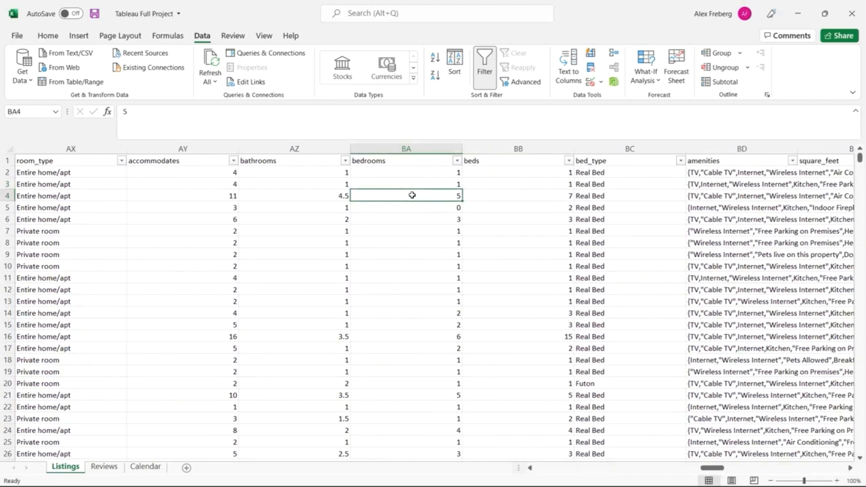
pyautogui.click(516, 199)
pyautogui.click(499, 160)
pyautogui.press('Down')
pyautogui.click(499, 195)
pyautogui.click(442, 195)
pyautogui.click(479, 195)
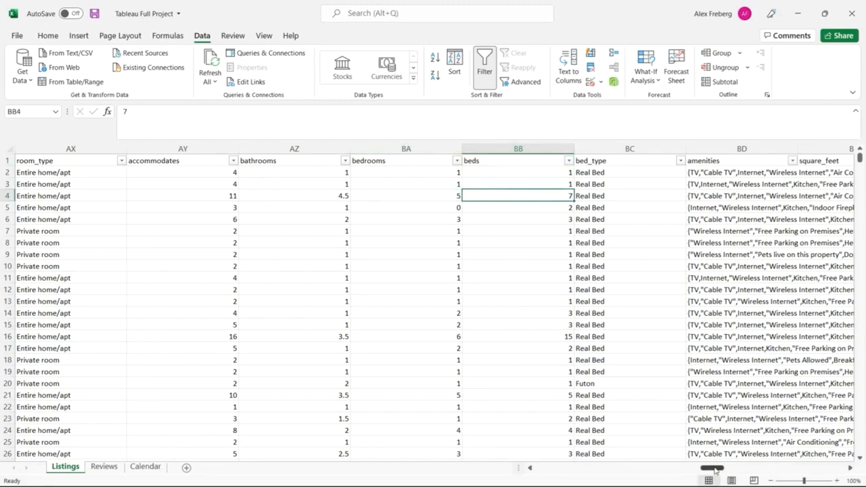
pyautogui.moveTo(715, 470); pyautogui.dragTo(719, 470)
pyautogui.moveTo(719, 469); pyautogui.dragTo(738, 468)
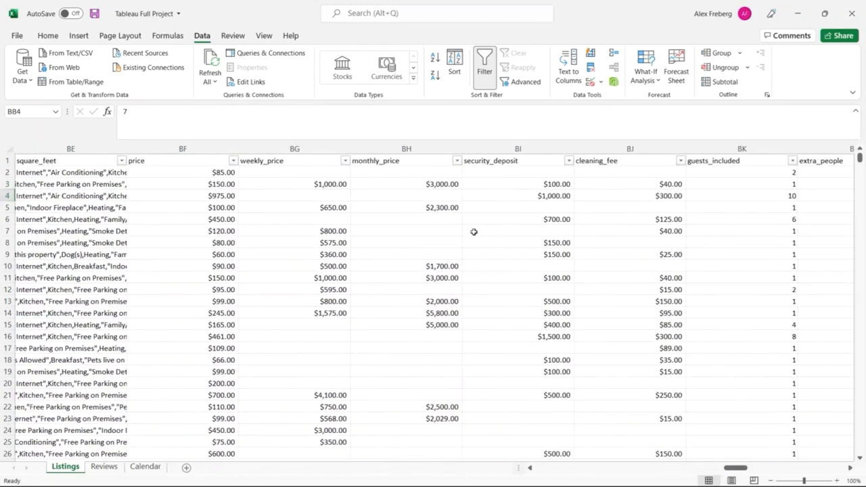
# Examine the price, weekly_price, monthly_price, security_deposit and cleaning_fee values in Listings, and return to the sheet's first columns
pyautogui.moveTo(211, 172); pyautogui.dragTo(207, 185)
pyautogui.click(208, 186)
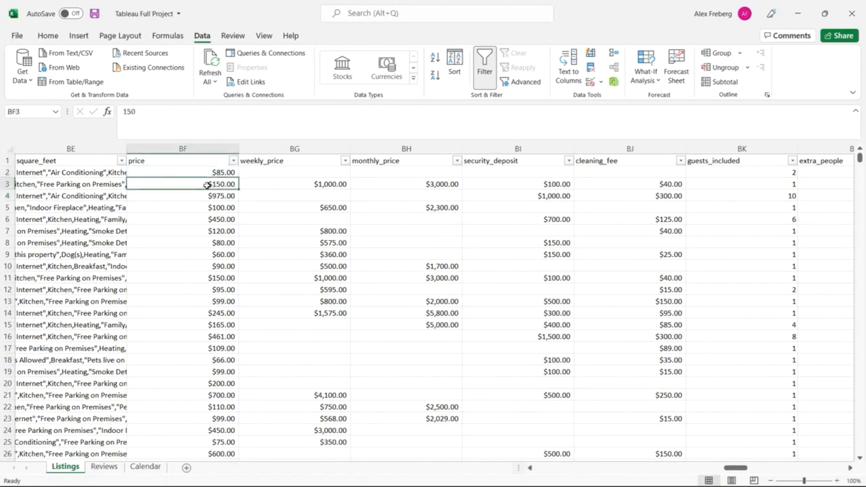
pyautogui.click(265, 183)
pyautogui.click(438, 185)
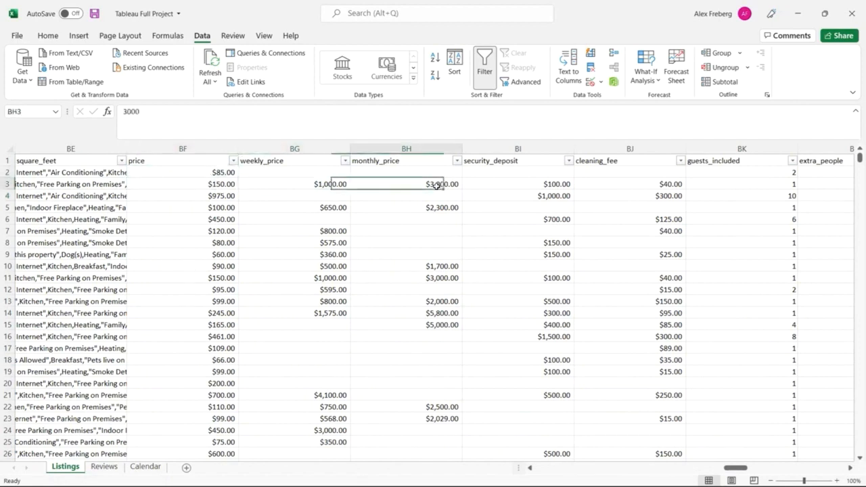
pyautogui.click(545, 182)
pyautogui.click(540, 195)
pyautogui.click(531, 267)
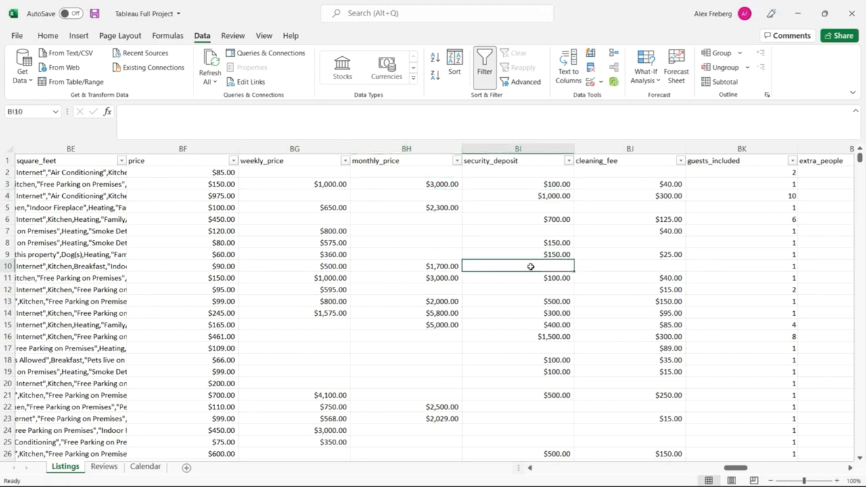
pyautogui.click(670, 188)
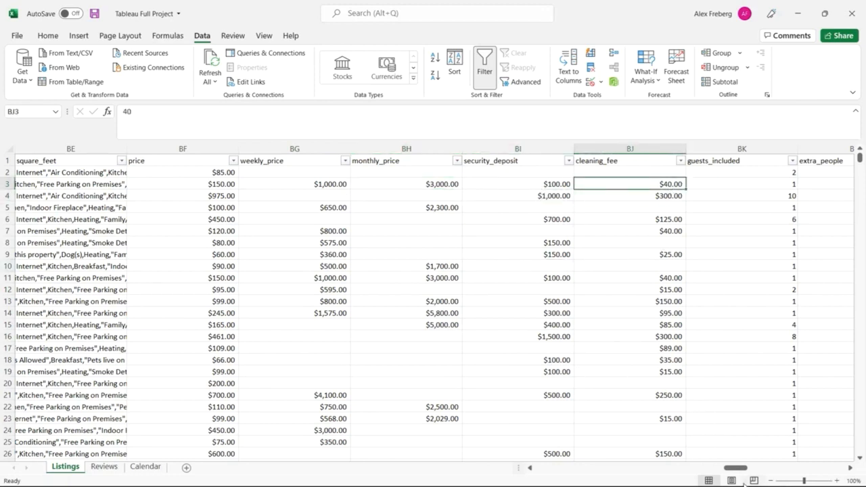
pyautogui.moveTo(737, 468); pyautogui.dragTo(536, 471)
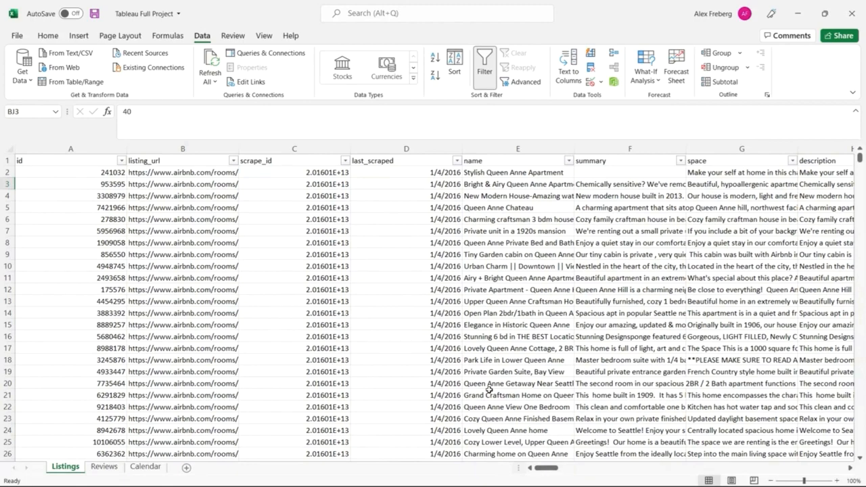
# Check the Reviews sheet against Listings, examining its id, reviewer_id and reviewer_name columns
pyautogui.click(104, 466)
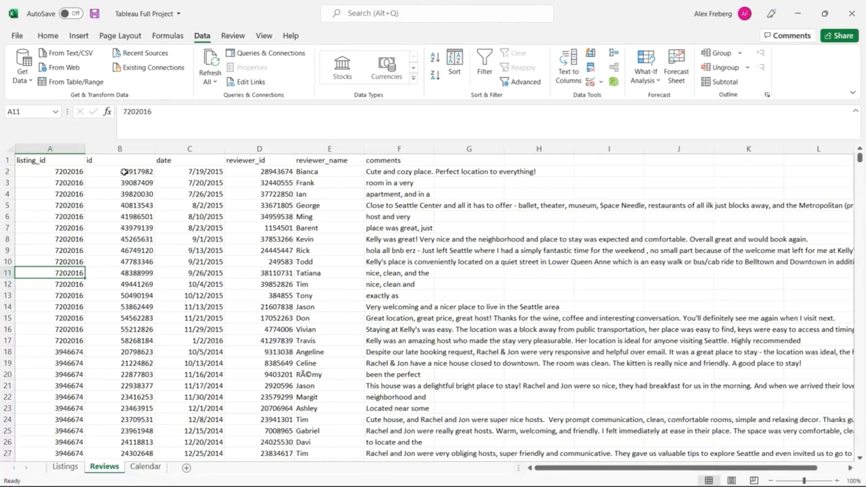
pyautogui.click(65, 467)
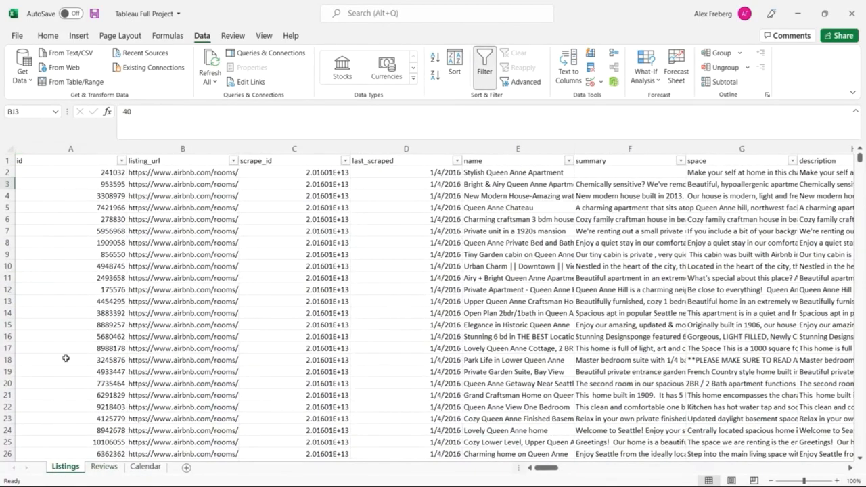
pyautogui.click(104, 466)
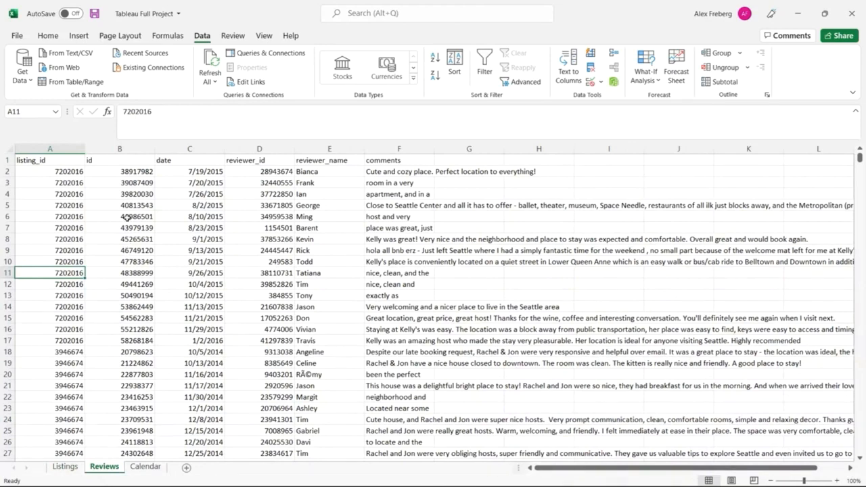
pyautogui.click(127, 149)
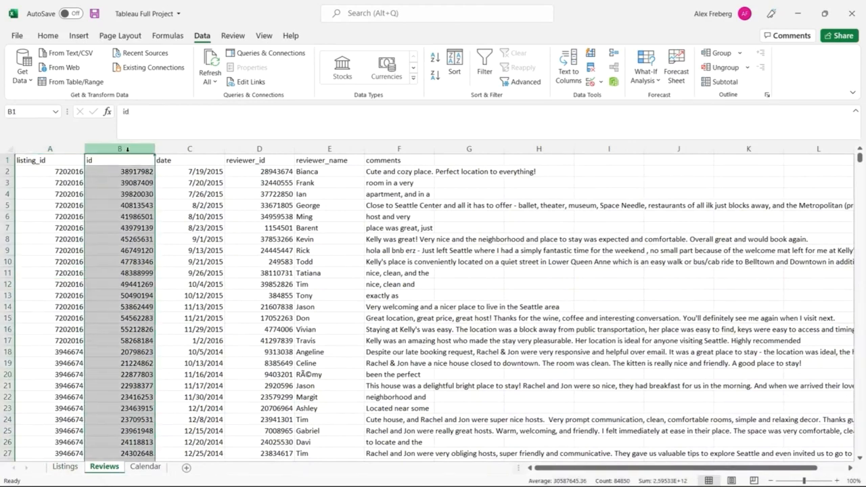
pyautogui.click(123, 183)
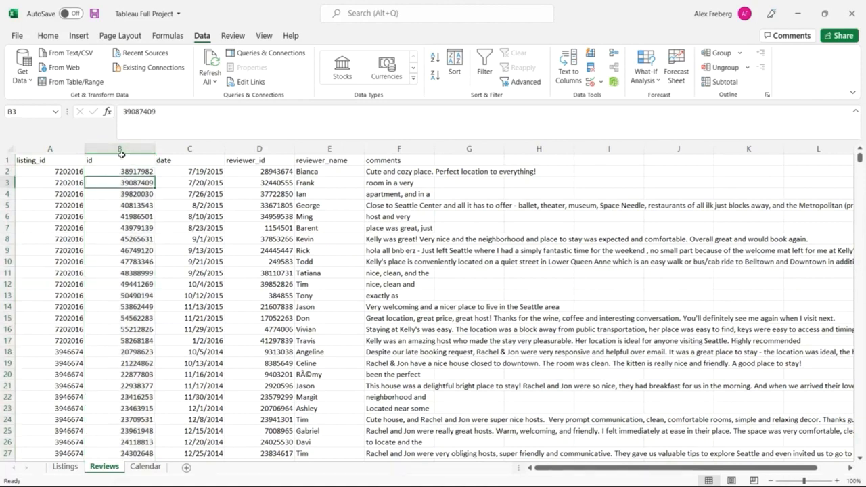
pyautogui.click(252, 163)
pyautogui.moveTo(324, 160); pyautogui.dragTo(276, 228)
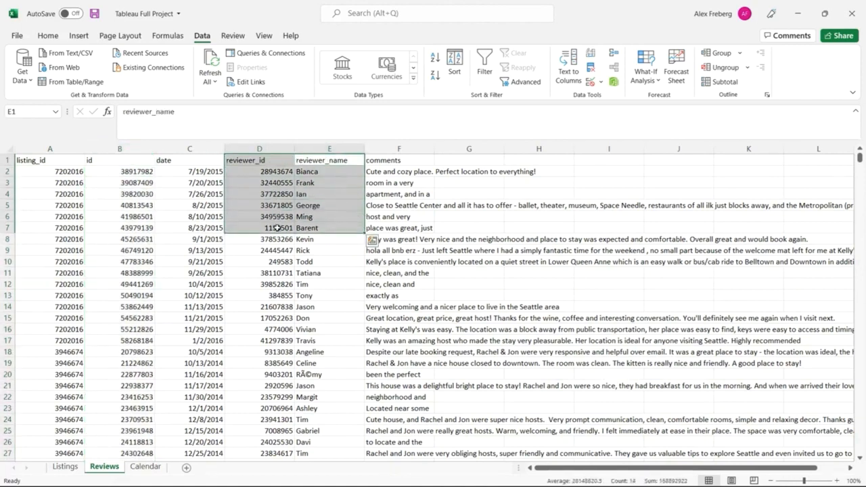
# Compare the listing_id column in Reviews with the id column in Listings
pyautogui.click(119, 149)
pyautogui.click(69, 150)
pyautogui.click(53, 226)
pyautogui.click(65, 466)
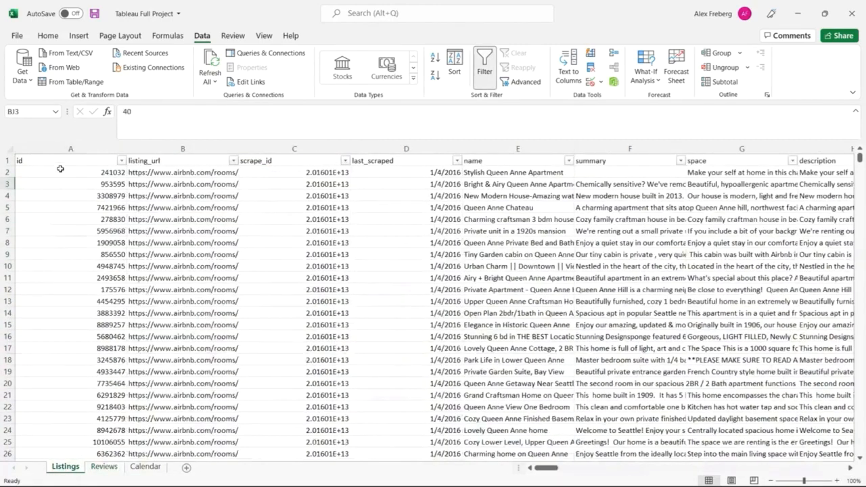
pyautogui.click(104, 466)
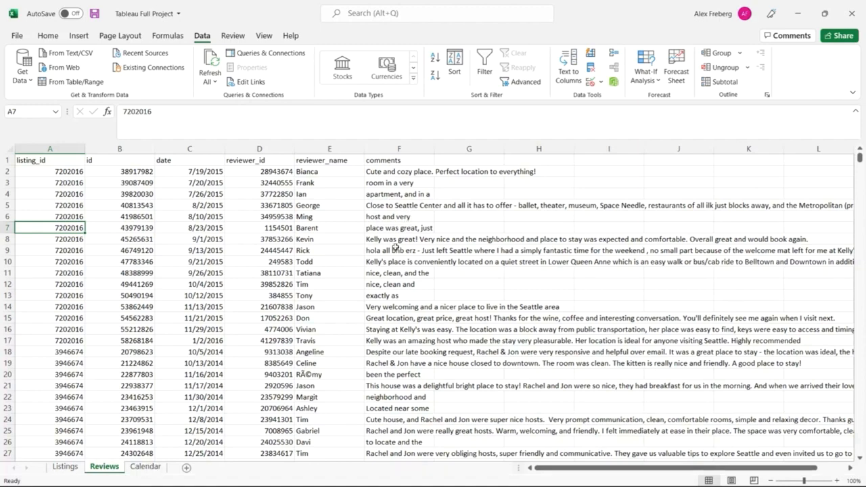
# Compare the listing_id column at the start of the Calendar sheet with the id column in Listings
pyautogui.click(146, 467)
pyautogui.scroll(9, 142, 259)
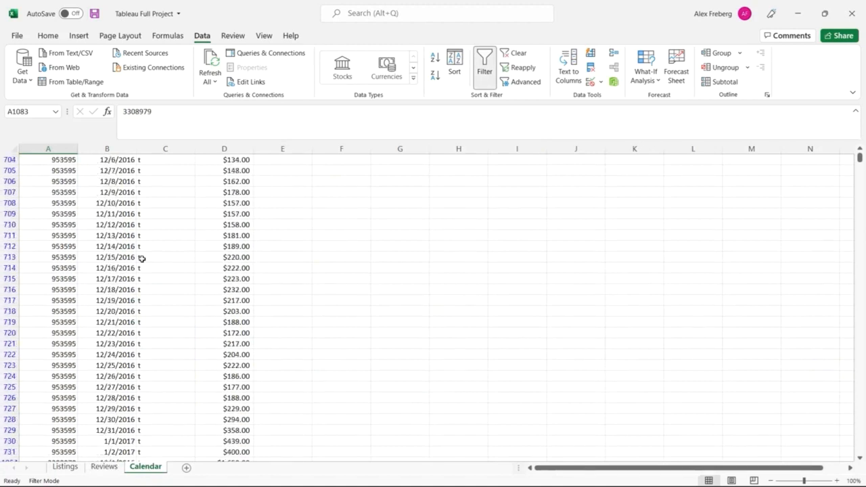
pyautogui.scroll(13, 706, 239)
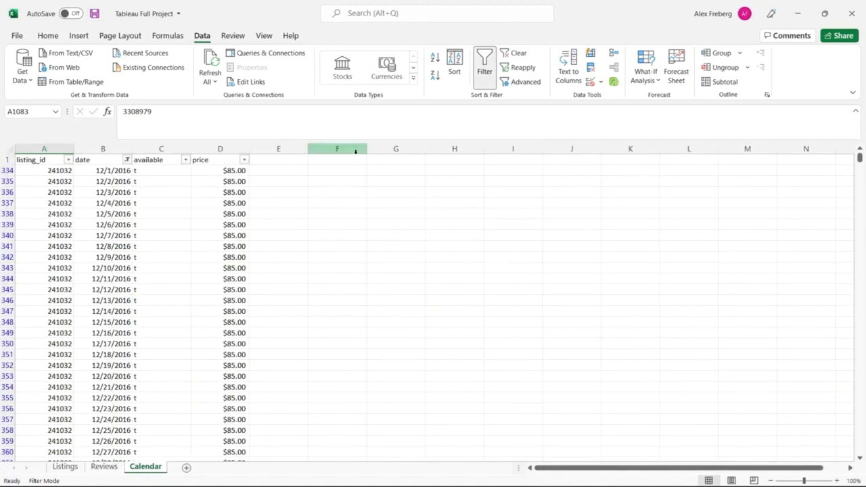
pyautogui.click(44, 148)
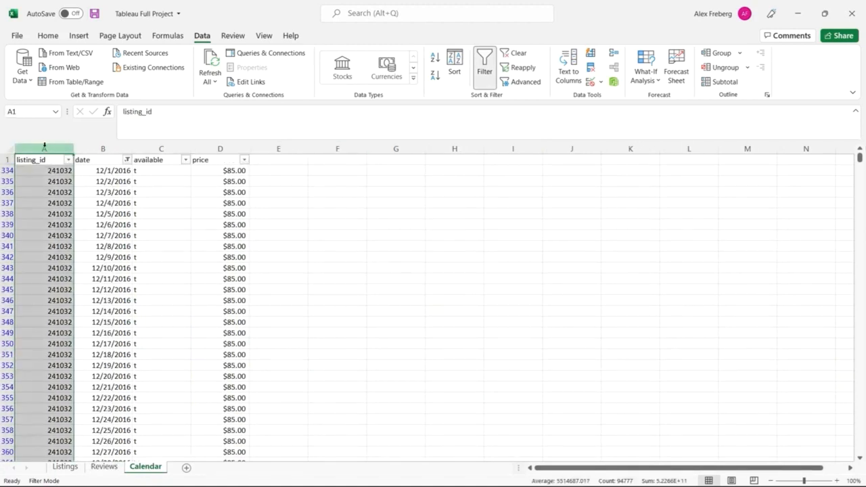
pyautogui.click(68, 468)
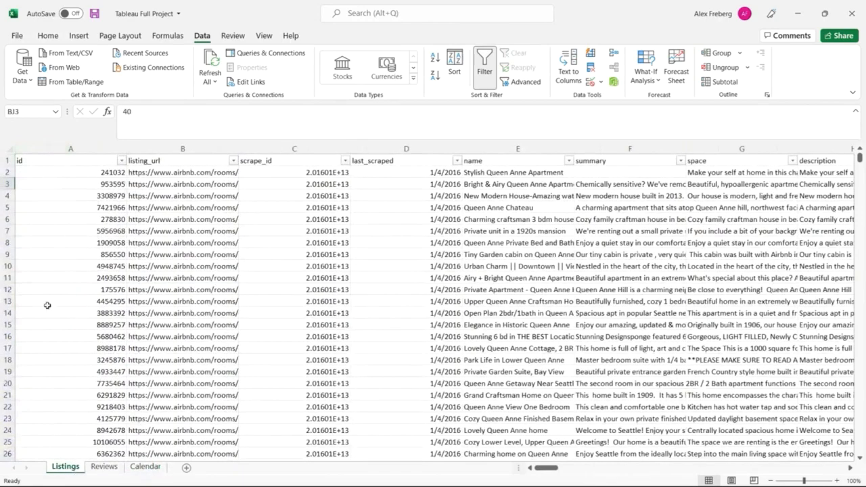
pyautogui.click(150, 469)
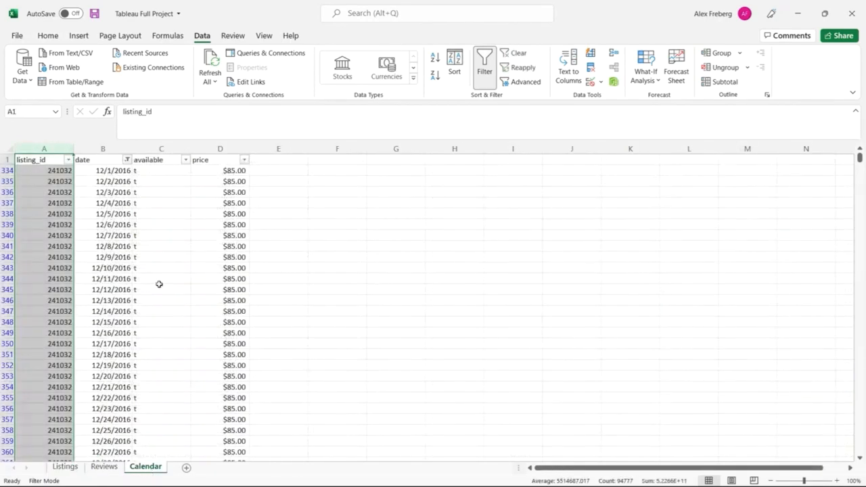
# Examine the listing_id, date and price values in the first visible Calendar row for 12/1/2016
pyautogui.click(123, 180)
pyautogui.click(205, 173)
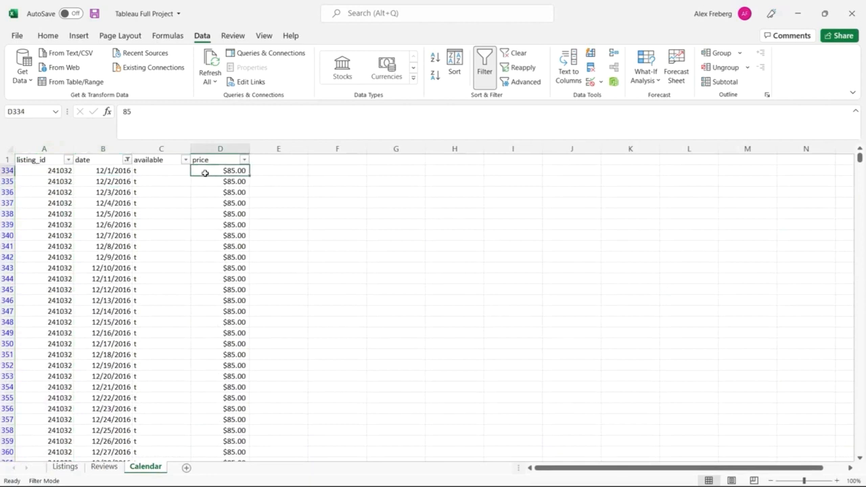
pyautogui.click(58, 170)
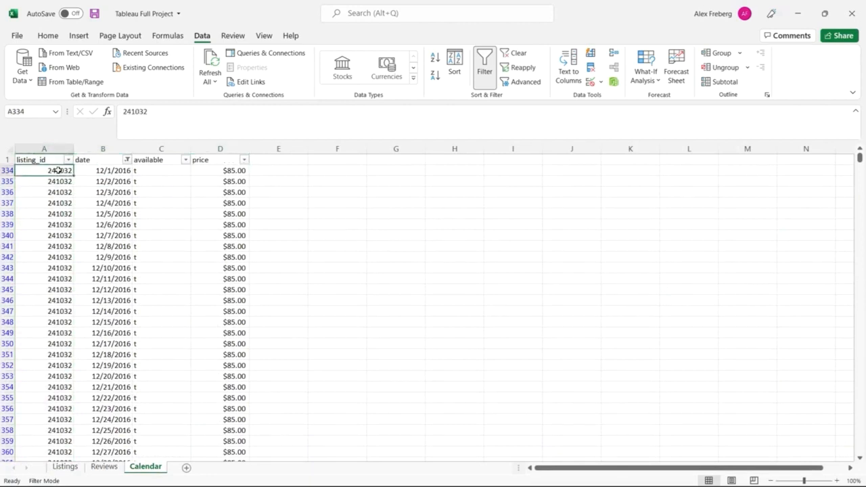
pyautogui.click(114, 171)
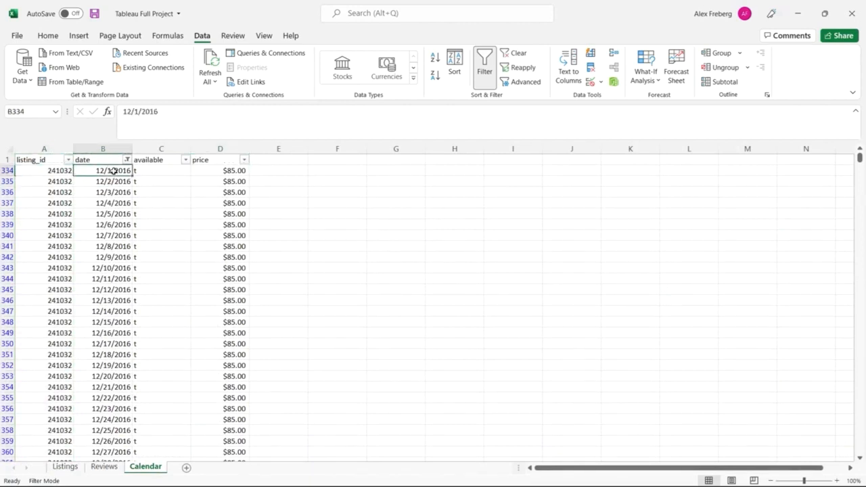
pyautogui.click(215, 171)
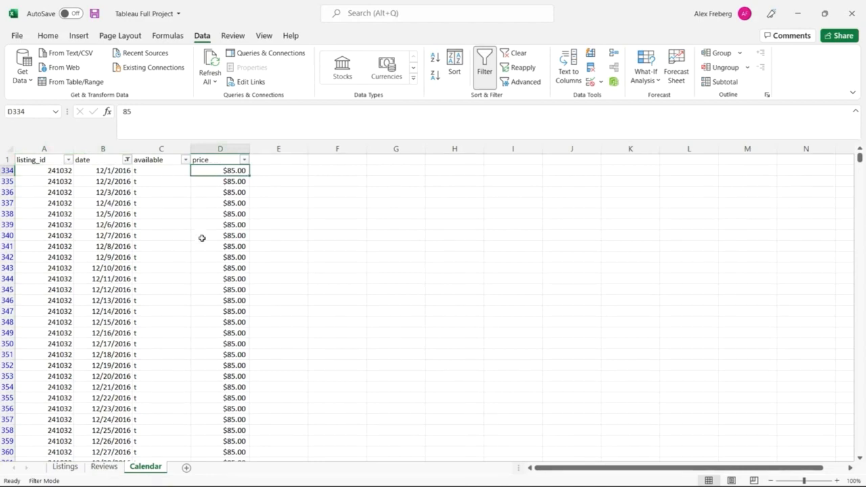
# Further down in Calendar, compare the available and price values of listing 175576 on available and unavailable dates
pyautogui.scroll(-15, 202, 238)
pyautogui.scroll(-20, 182, 301)
pyautogui.scroll(-20, 182, 301)
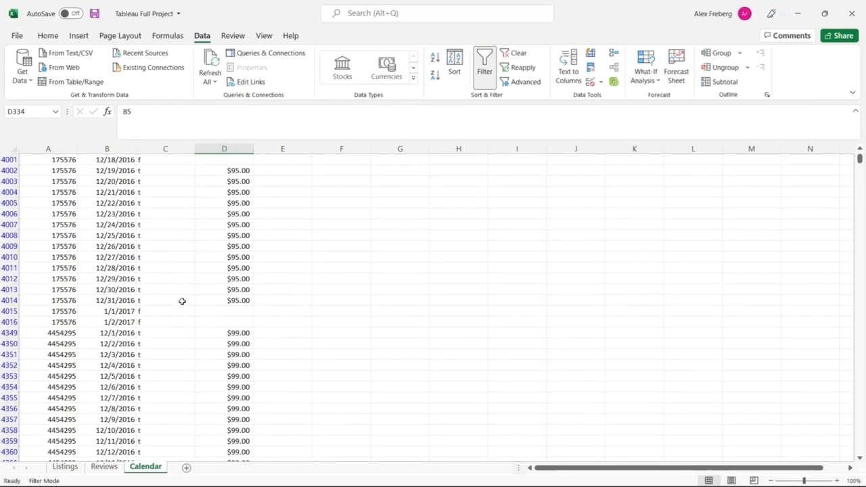
pyautogui.click(162, 300)
pyautogui.click(167, 276)
pyautogui.click(162, 314)
pyautogui.click(161, 323)
pyautogui.click(179, 287)
pyautogui.moveTo(224, 285); pyautogui.dragTo(214, 319)
pyautogui.click(172, 307)
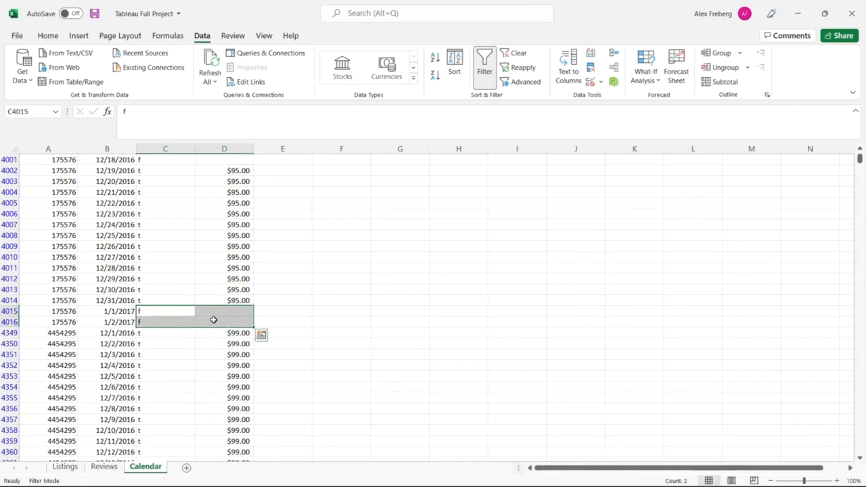
pyautogui.click(214, 320)
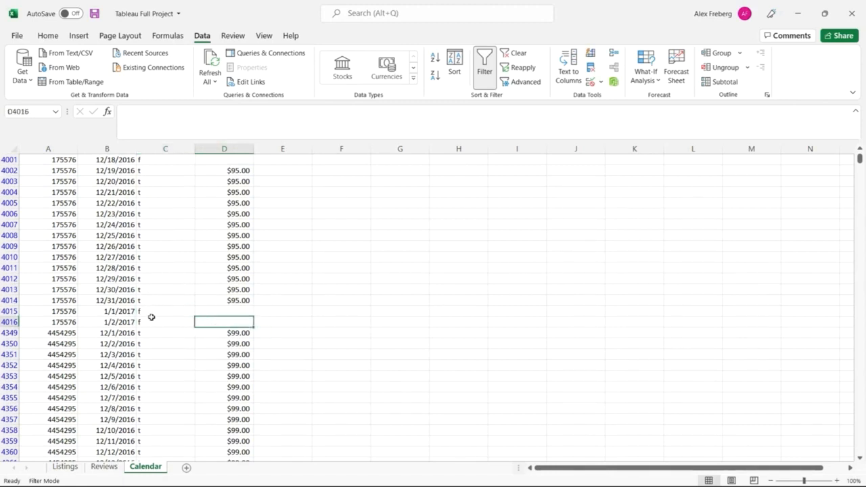
pyautogui.moveTo(217, 300); pyautogui.dragTo(65, 173)
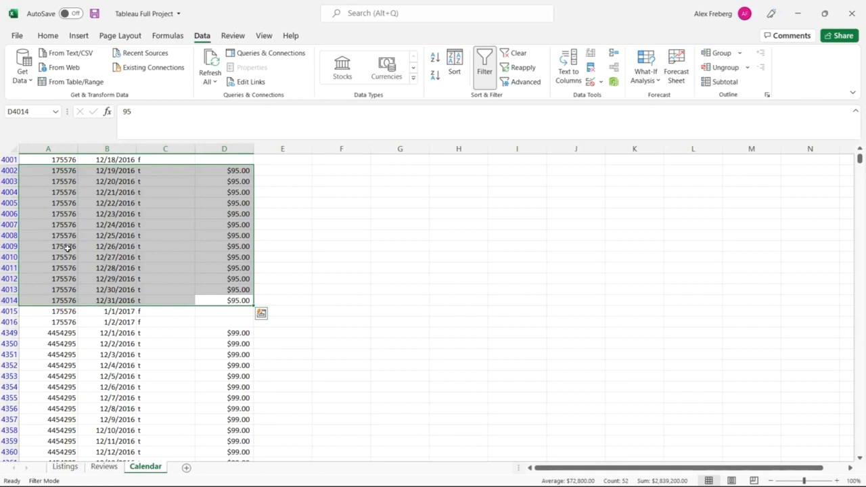
pyautogui.click(183, 243)
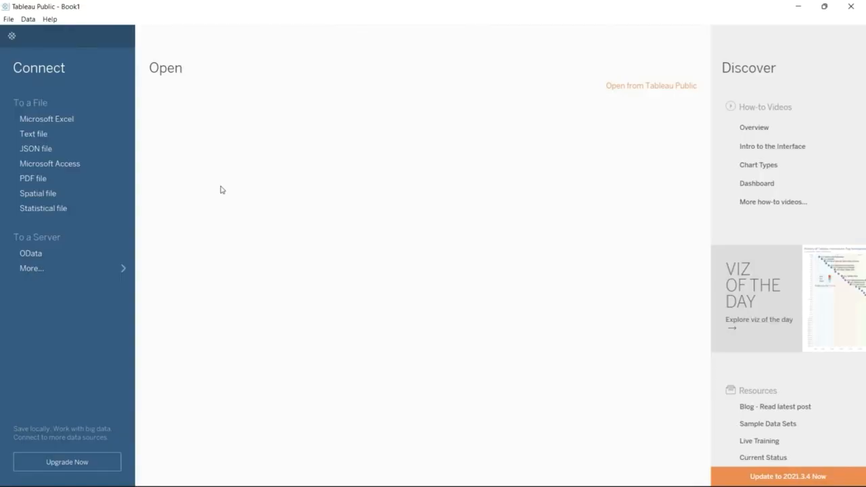
# Switch to Tableau Public and connect to the Tableau Full Project Excel workbook in Downloads
pyautogui.click(82, 119)
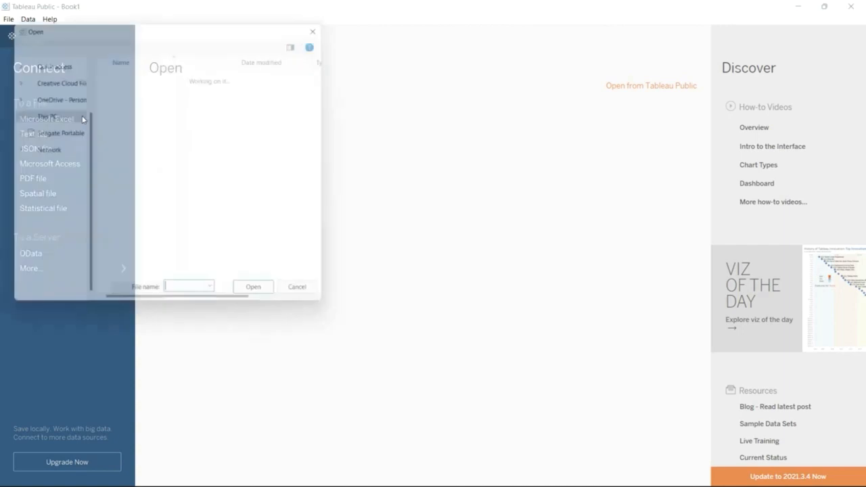
pyautogui.click(322, 136)
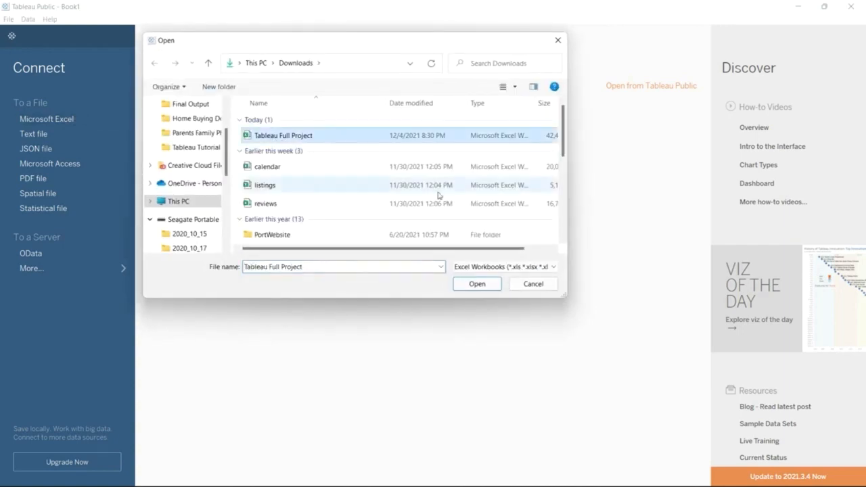
pyautogui.click(477, 284)
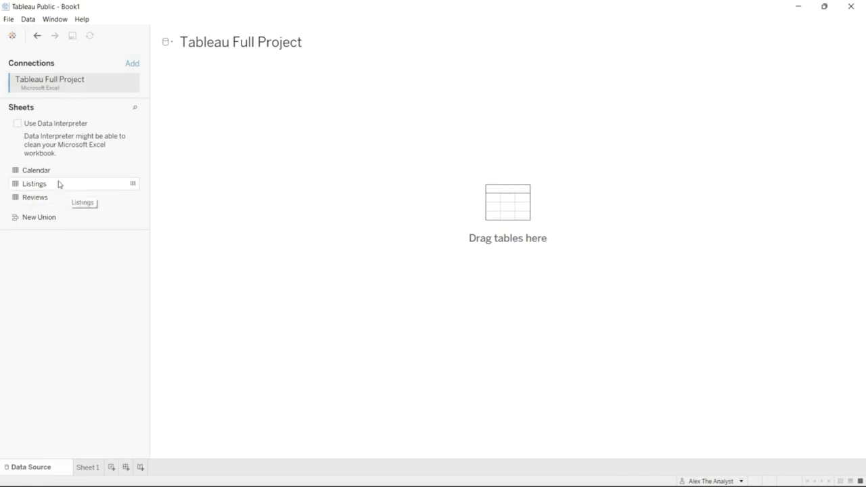
# Add the Listings sheet to the data source with automatic preview updates, and join the Calendar sheet to it inside the Listings table
pyautogui.moveTo(59, 184); pyautogui.dragTo(214, 127)
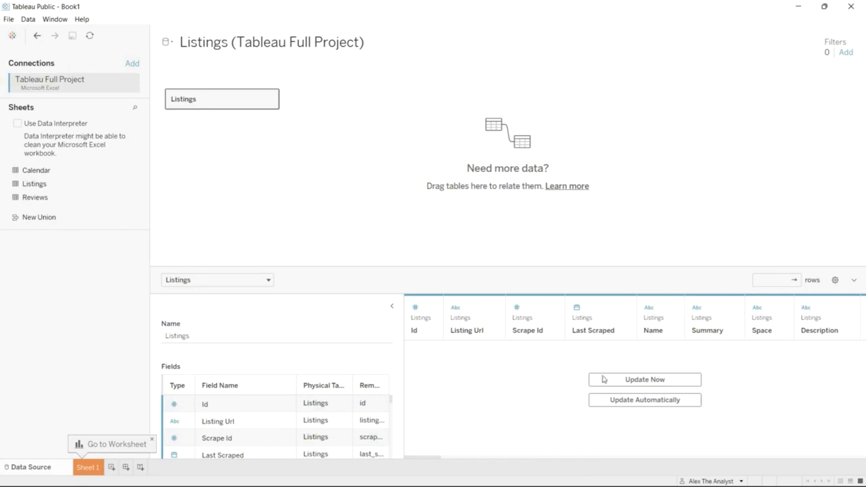
pyautogui.click(628, 402)
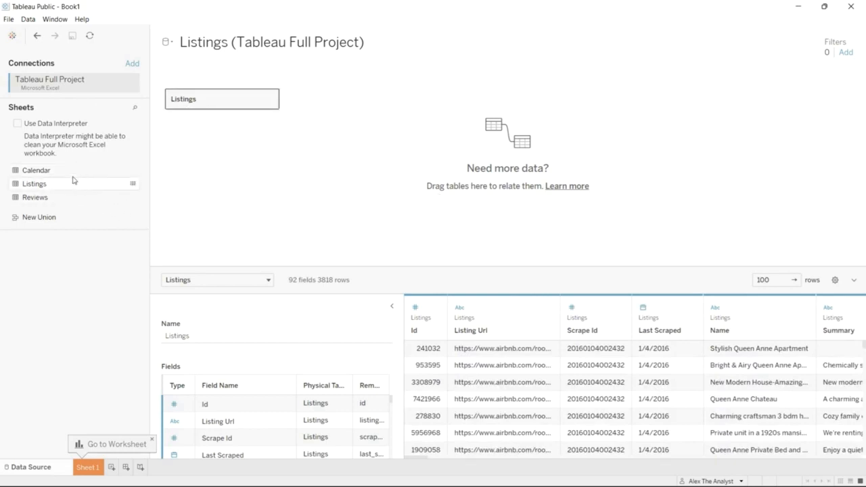
pyautogui.click(270, 100)
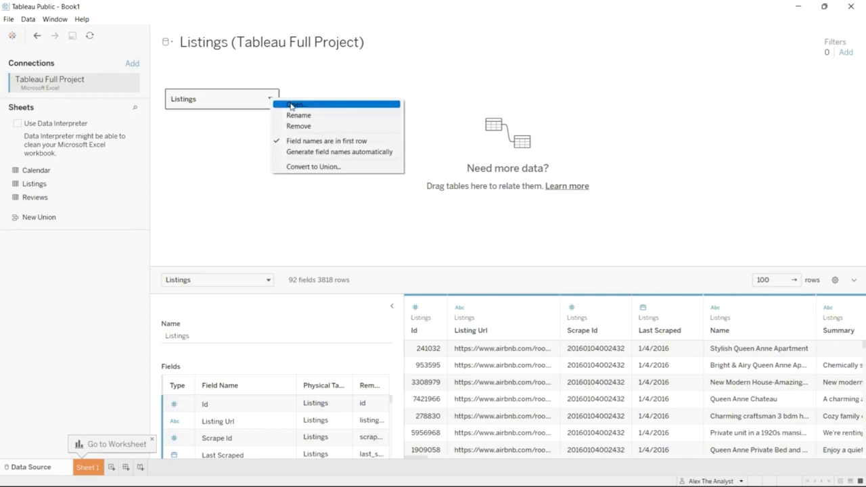
pyautogui.click(292, 105)
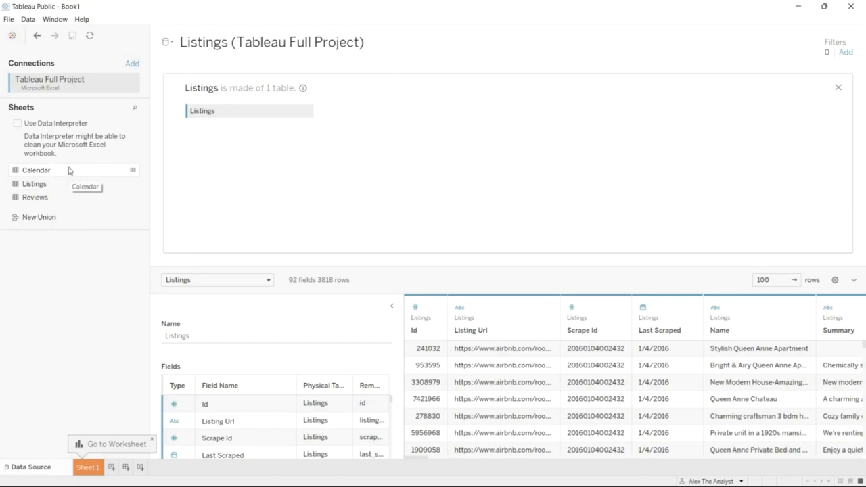
pyautogui.moveTo(69, 172); pyautogui.dragTo(374, 111)
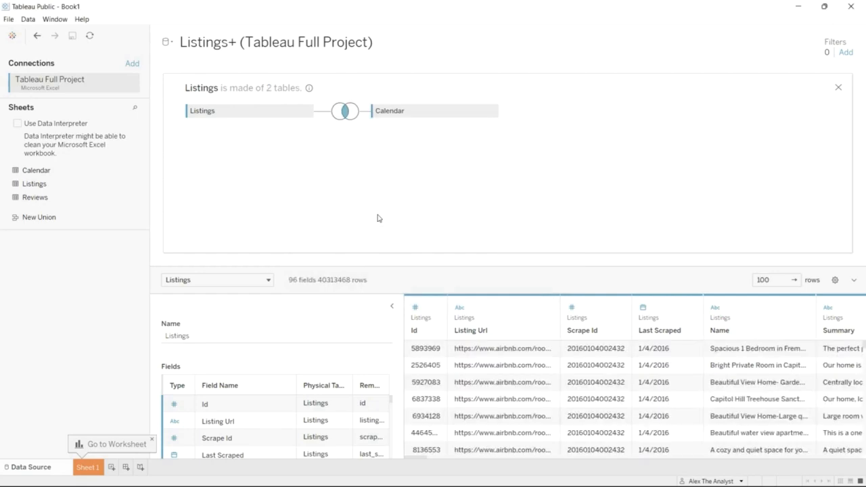
# Set the inner join between Listings and Calendar to match Id with Listing Id
pyautogui.click(346, 112)
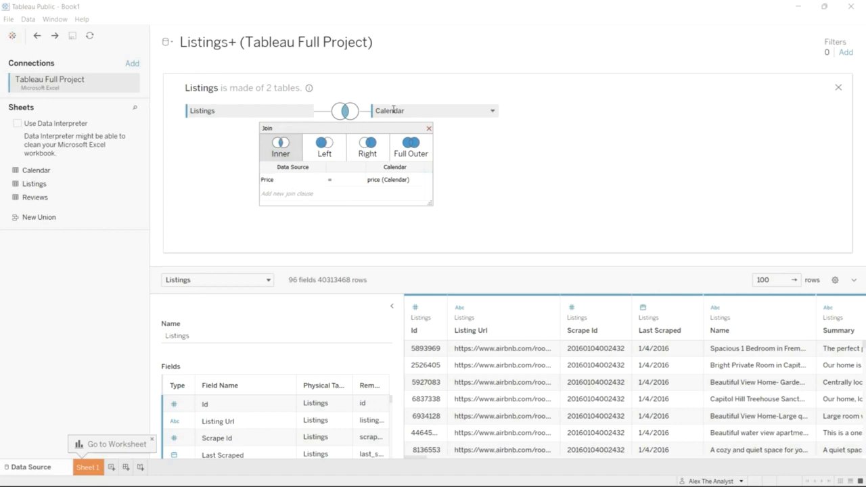
pyautogui.click(388, 179)
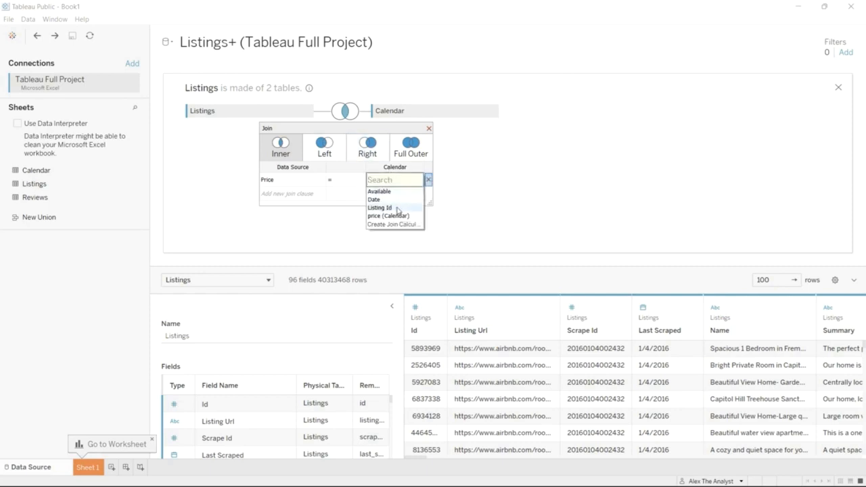
pyautogui.click(397, 208)
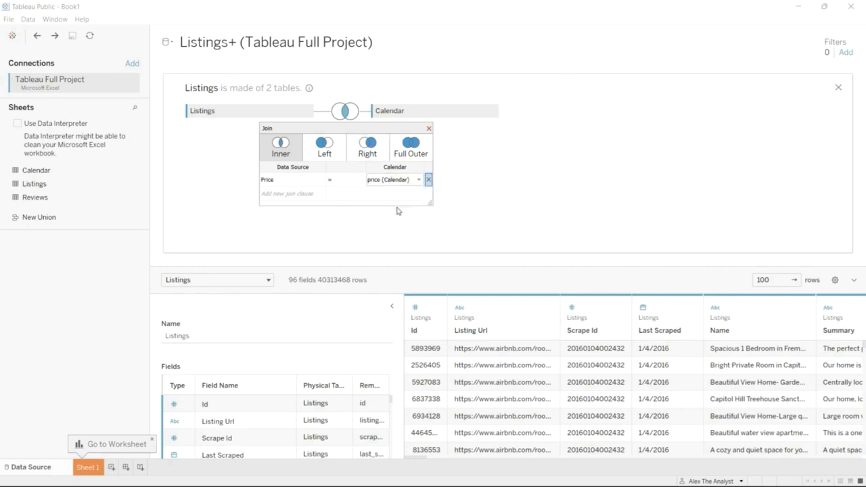
pyautogui.click(318, 182)
pyautogui.scroll(-12, 330, 231)
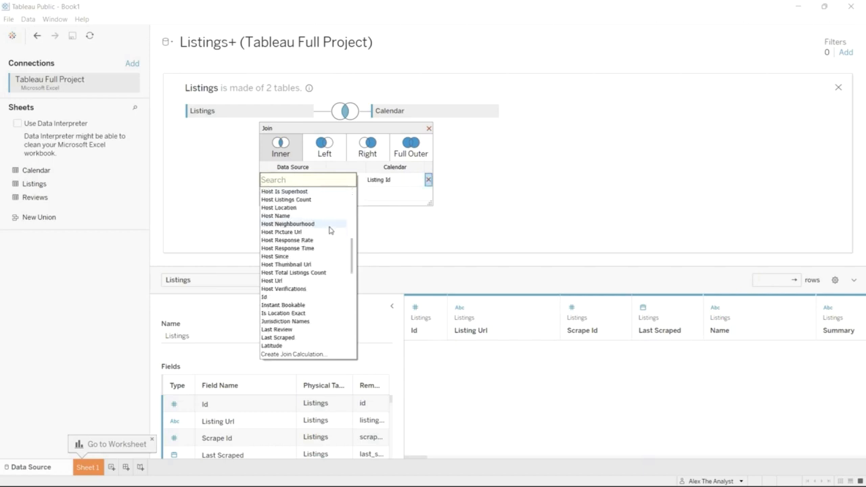
pyautogui.click(287, 257)
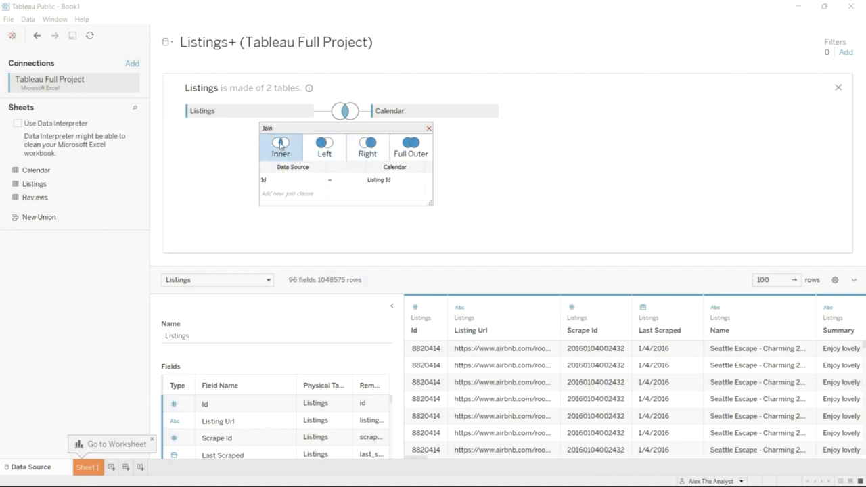
pyautogui.click(428, 129)
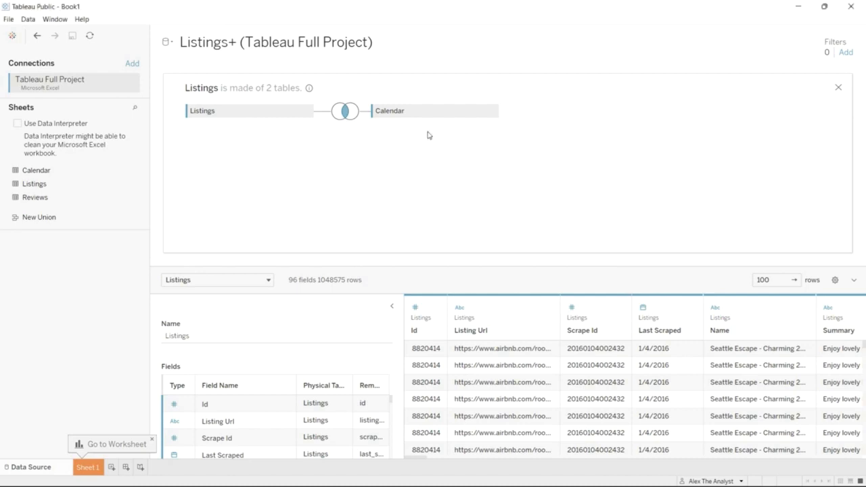
# Join the Reviews sheet to Listings with an inner join matching Id to listing id (Reviews)
pyautogui.moveTo(72, 197); pyautogui.dragTo(387, 146)
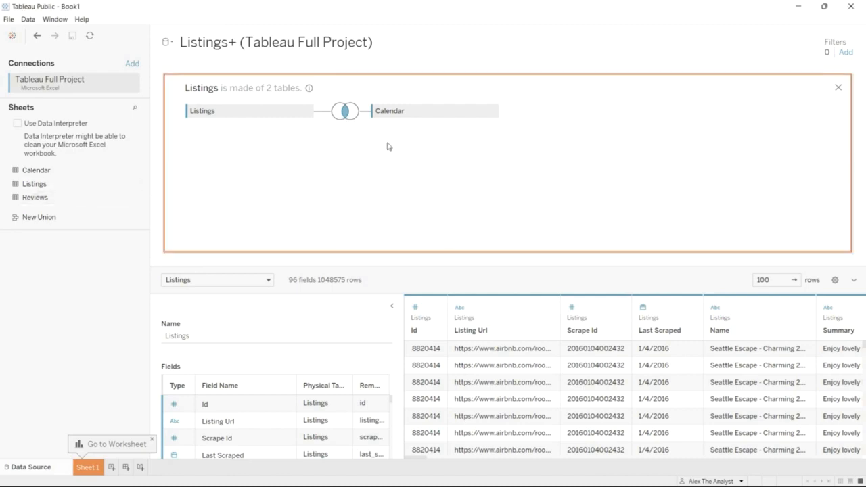
pyautogui.moveTo(387, 146); pyautogui.dragTo(345, 148)
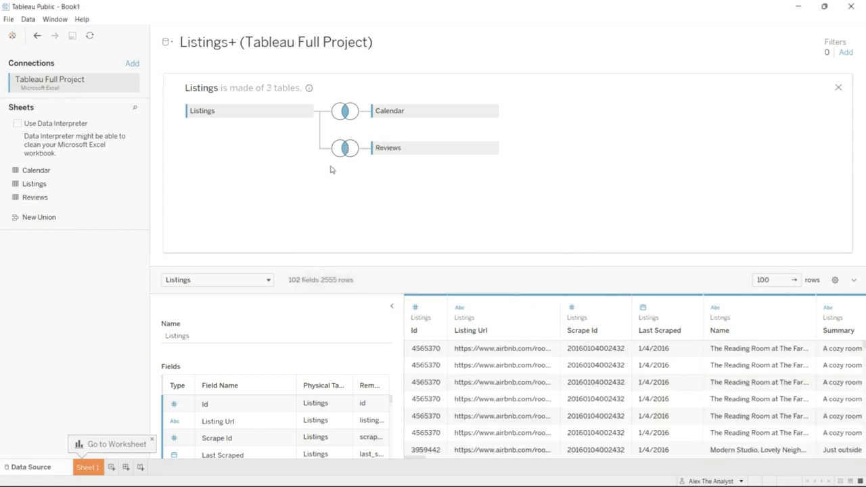
pyautogui.click(345, 148)
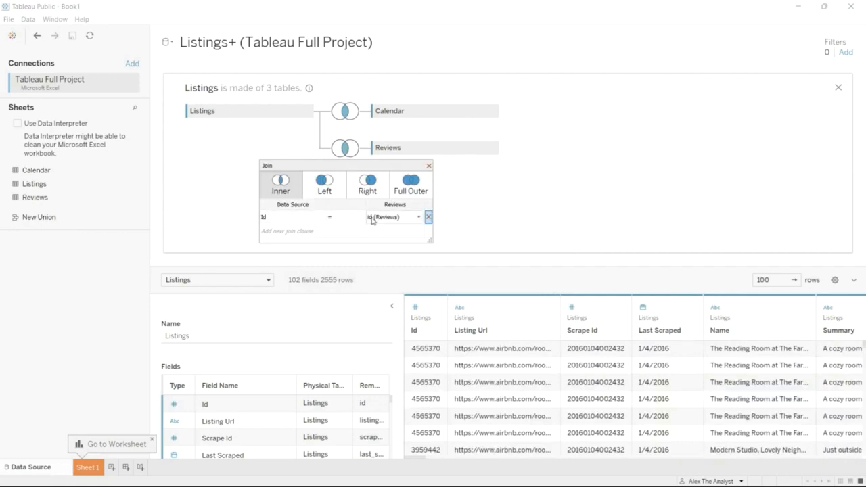
pyautogui.click(372, 218)
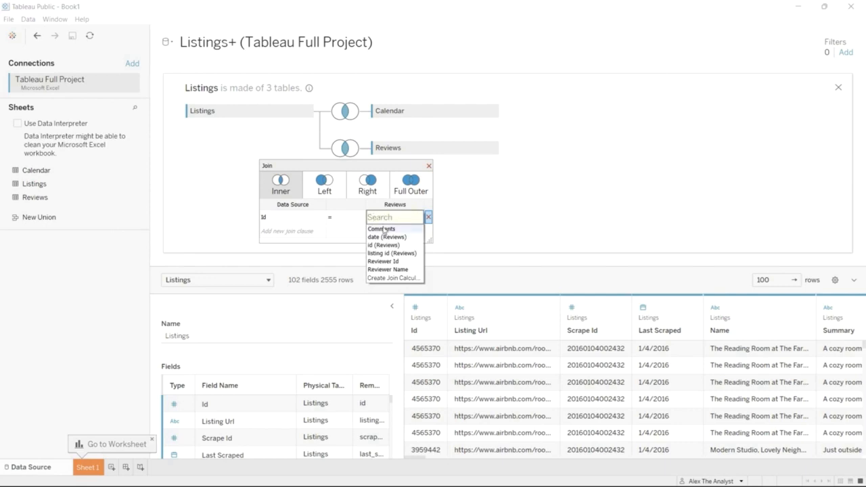
pyautogui.click(392, 254)
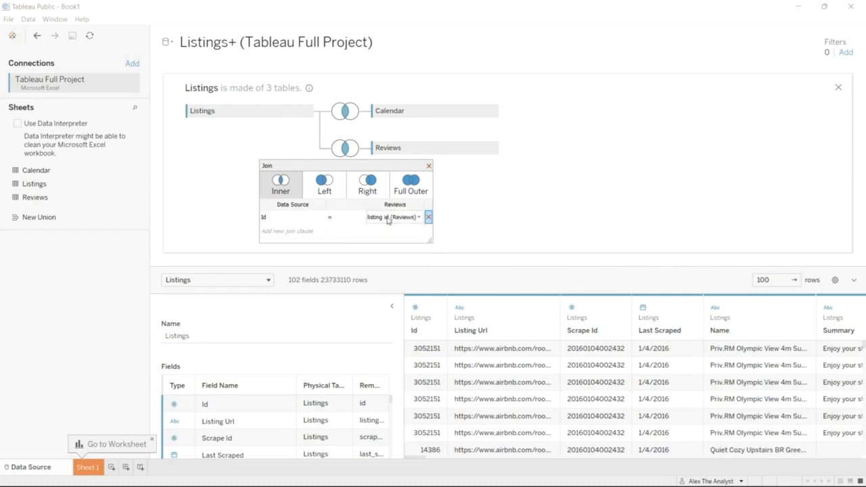
# Try id (Reviews) as the Reviews join field, and set it back to listing id (Reviews)
pyautogui.click(388, 218)
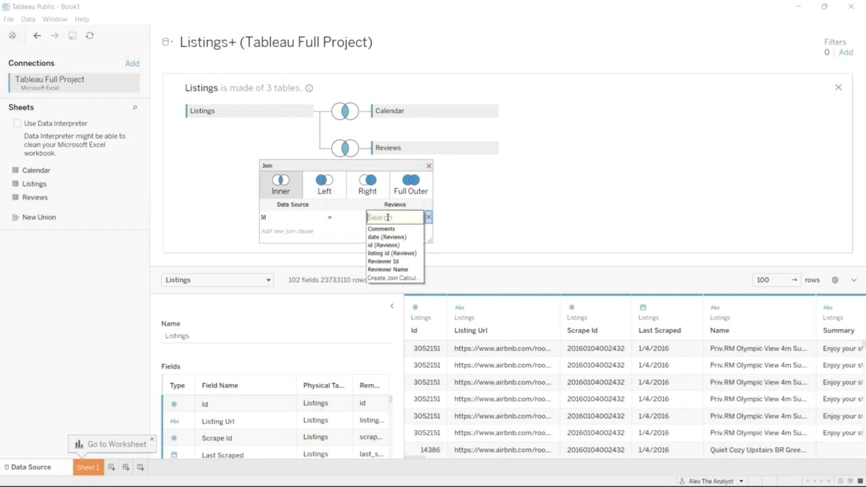
pyautogui.click(397, 251)
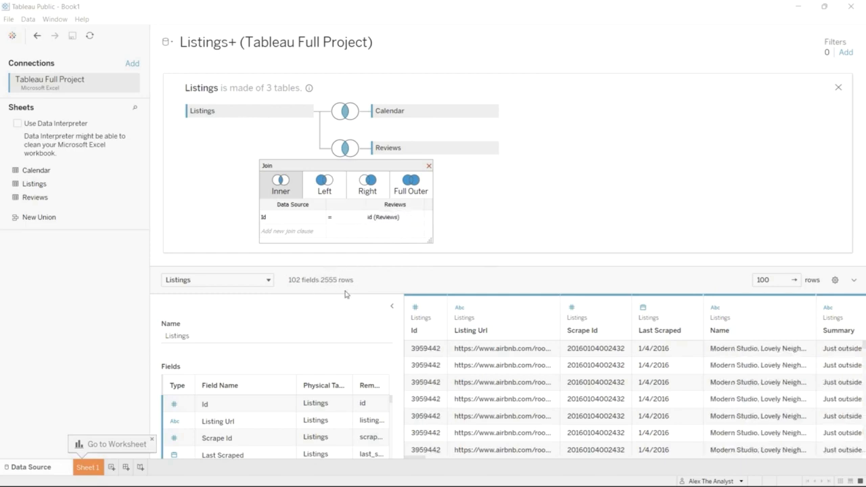
pyautogui.click(398, 218)
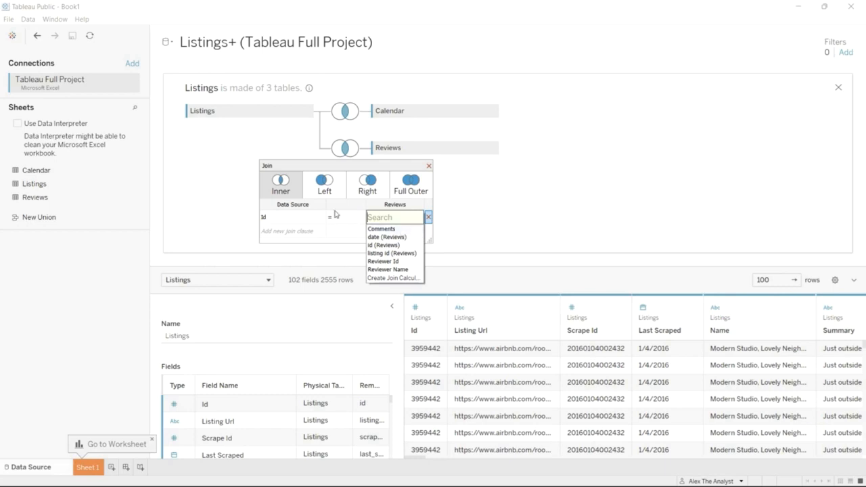
pyautogui.click(393, 254)
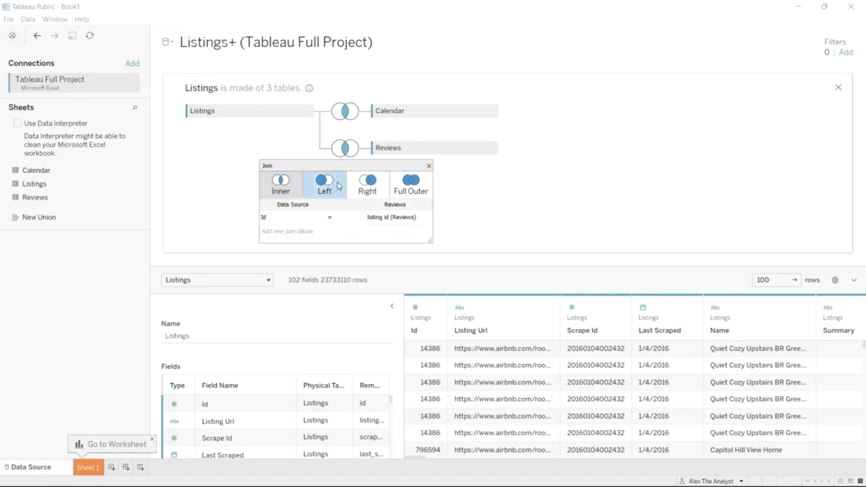
pyautogui.click(429, 166)
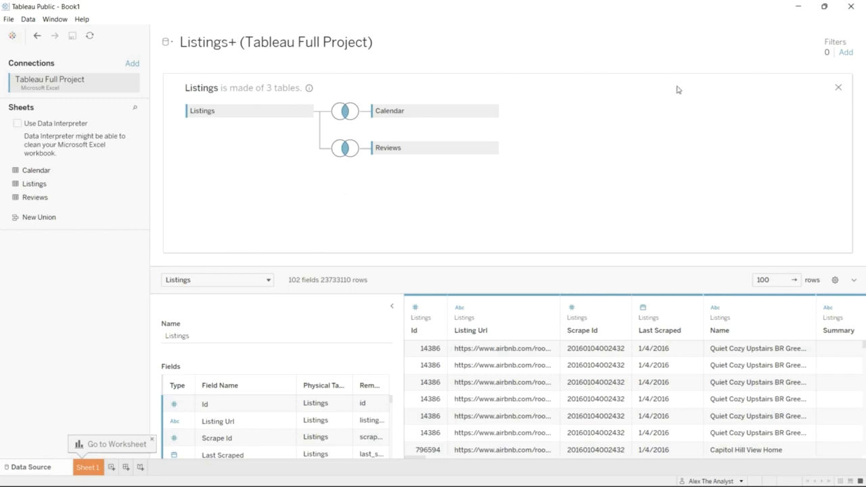
# Open Sheet 1 and try to reduce the imported rows with a data filter that keeps only the year 2016 of Date
pyautogui.click(86, 468)
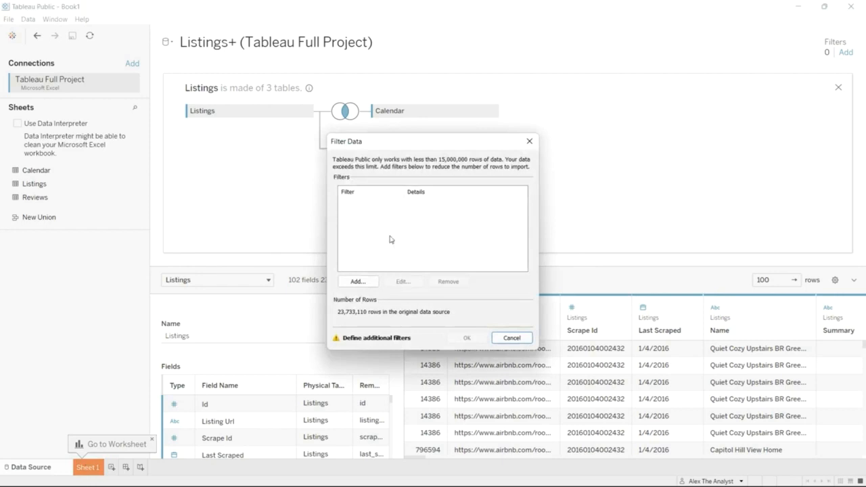
pyautogui.click(333, 223)
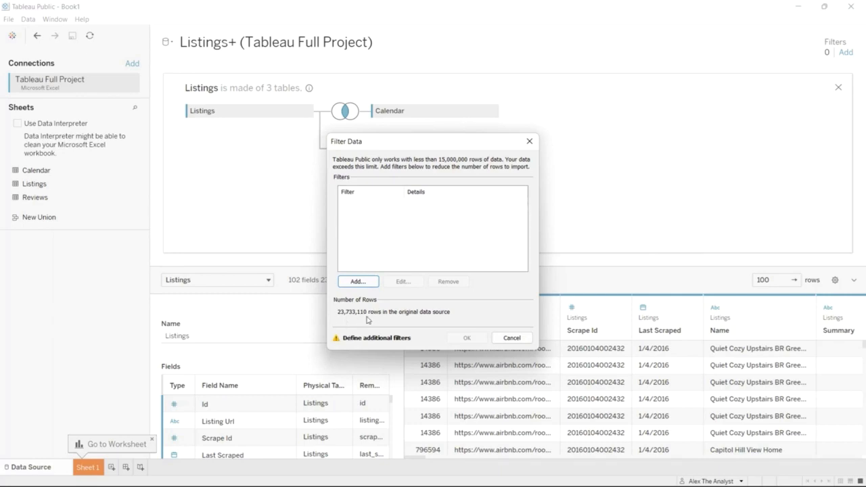
pyautogui.click(358, 282)
pyautogui.scroll(-3, 370, 279)
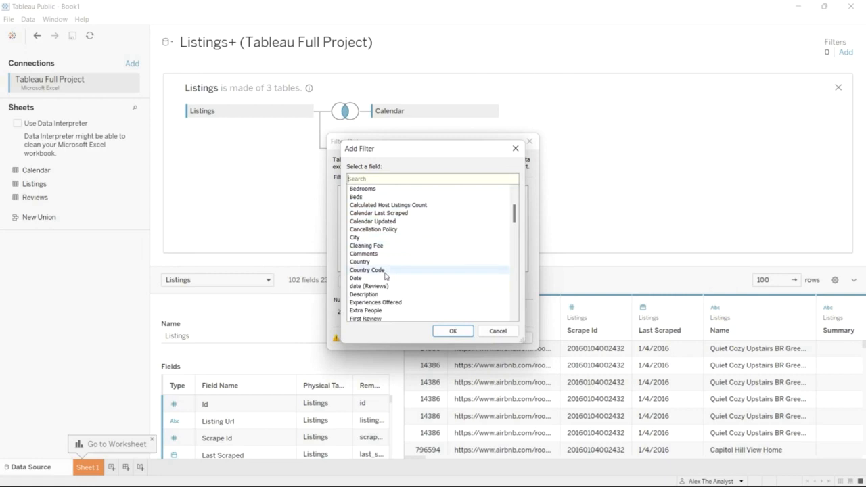
pyautogui.scroll(-1, 397, 272)
pyautogui.click(392, 255)
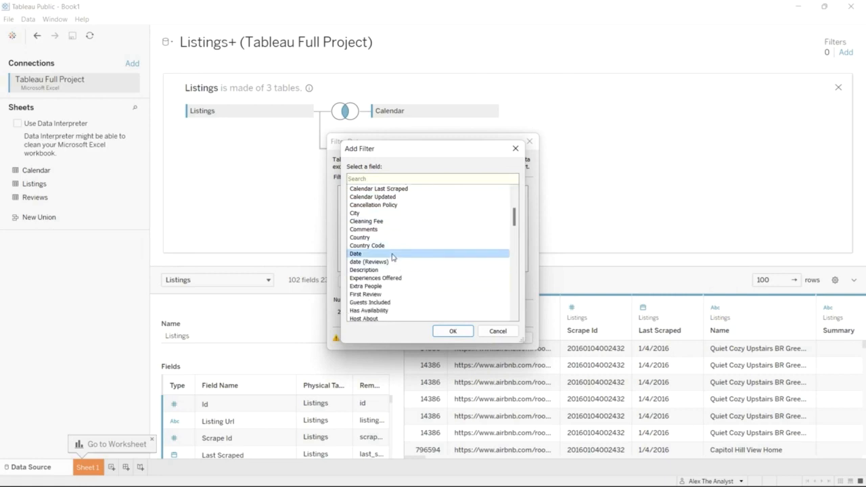
pyautogui.click(450, 331)
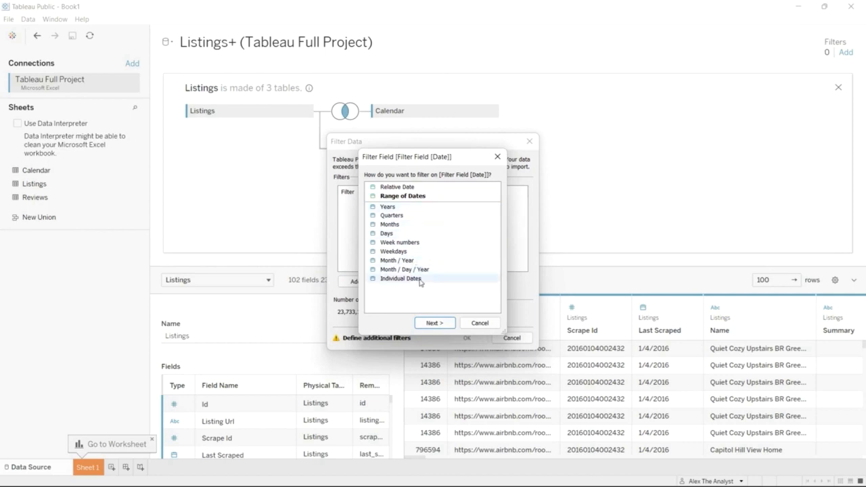
pyautogui.click(436, 210)
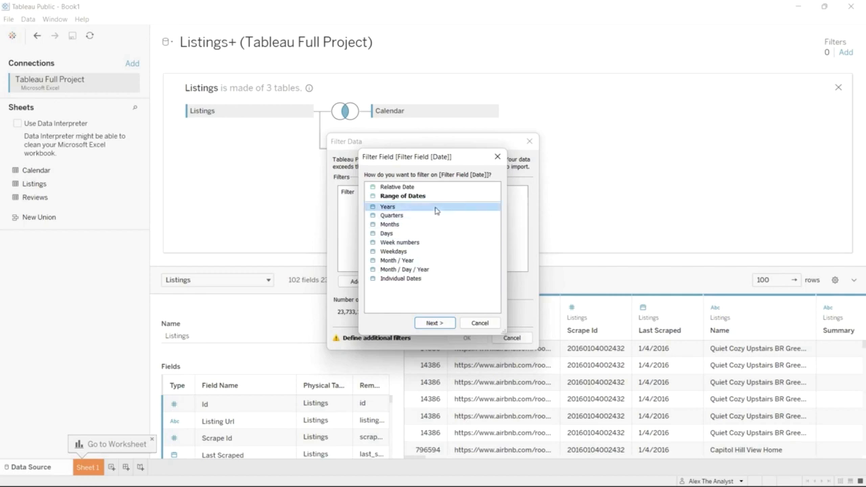
pyautogui.click(440, 323)
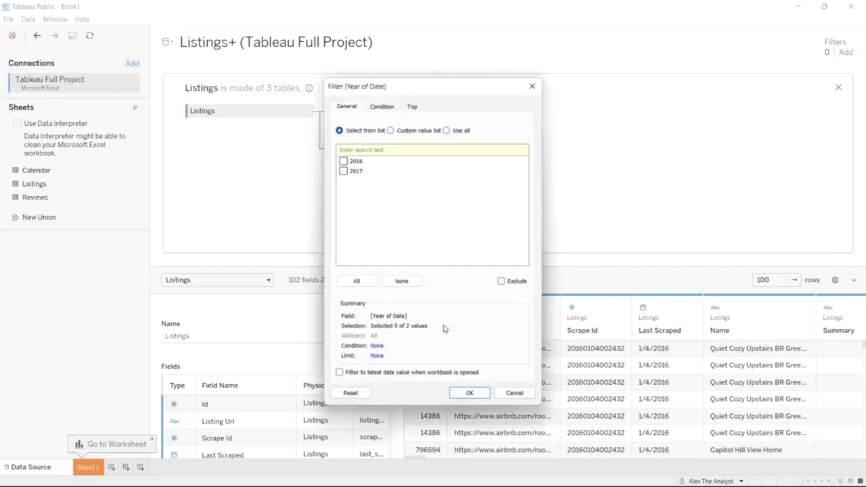
pyautogui.click(345, 161)
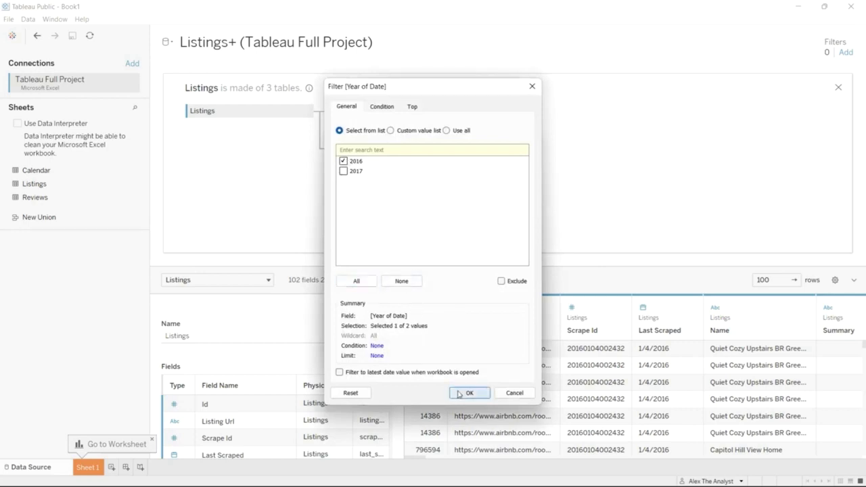
pyautogui.click(463, 394)
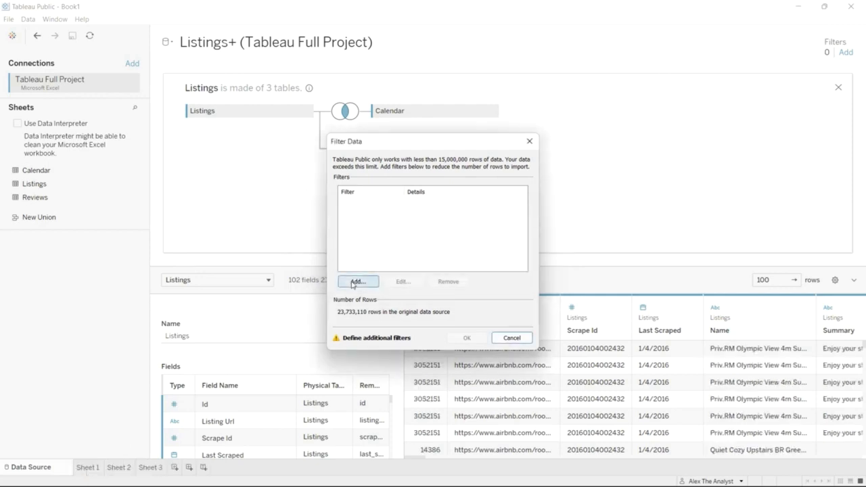
pyautogui.click(358, 282)
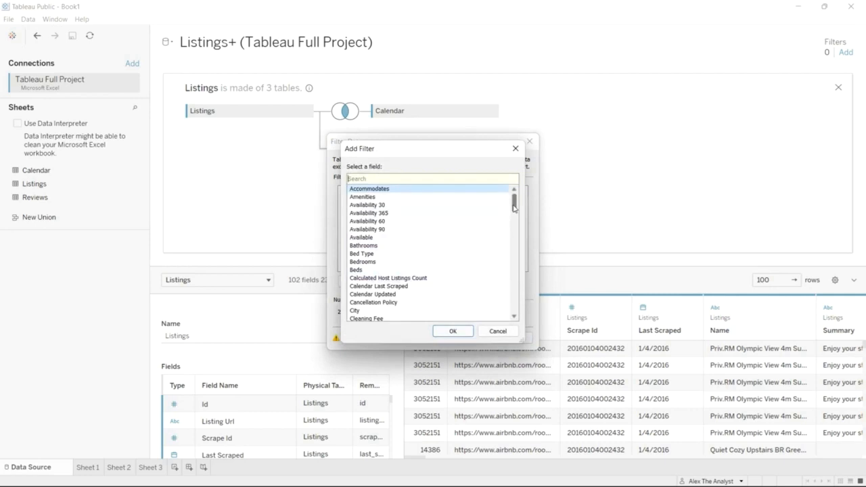
pyautogui.click(498, 332)
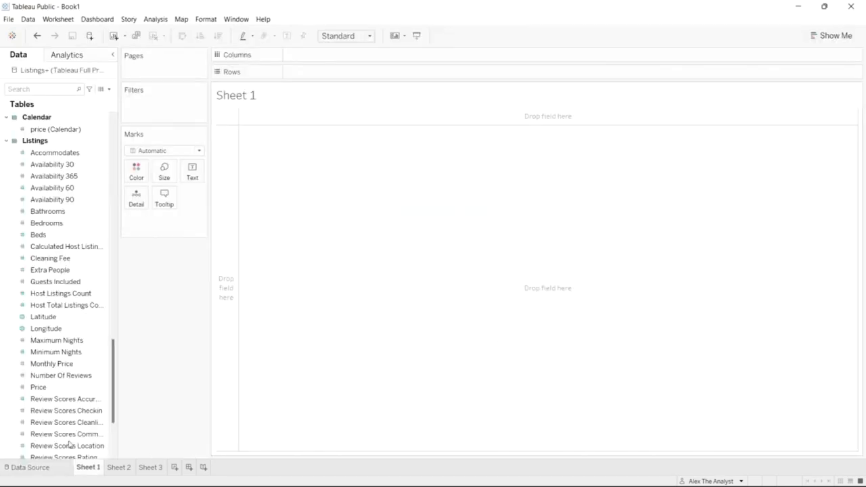
# Return to the data source and remove the Reviews table from the join
pyautogui.click(55, 467)
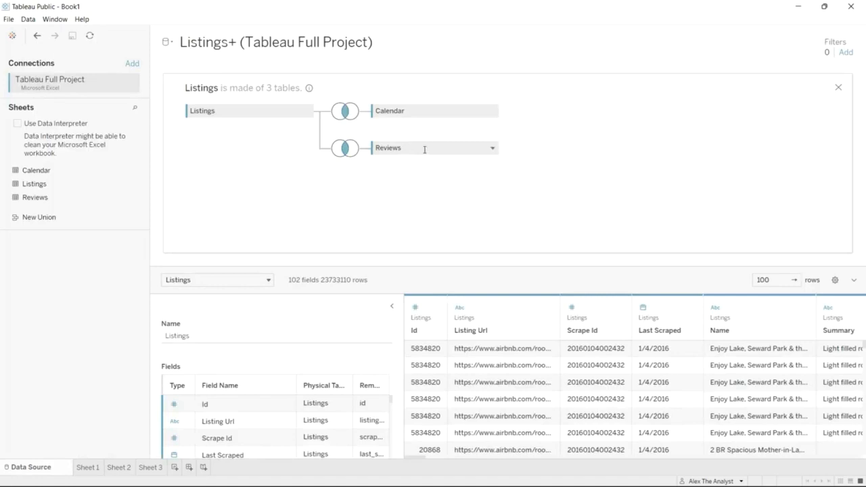
pyautogui.click(492, 148)
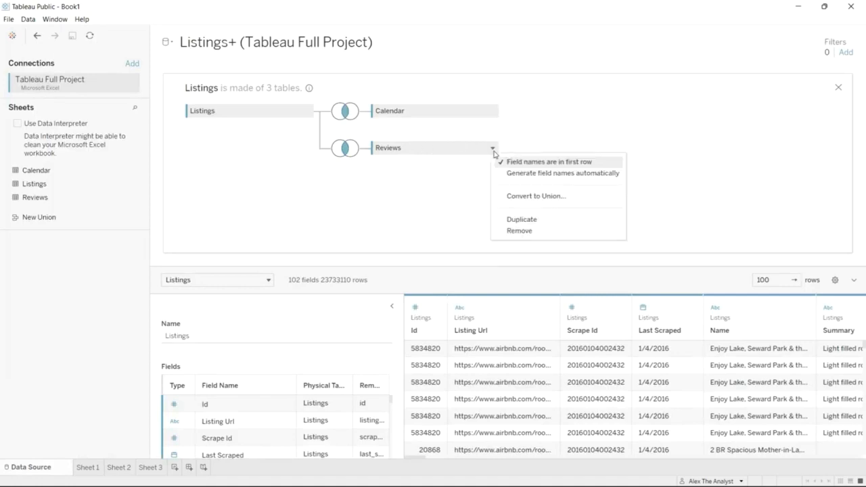
pyautogui.click(520, 231)
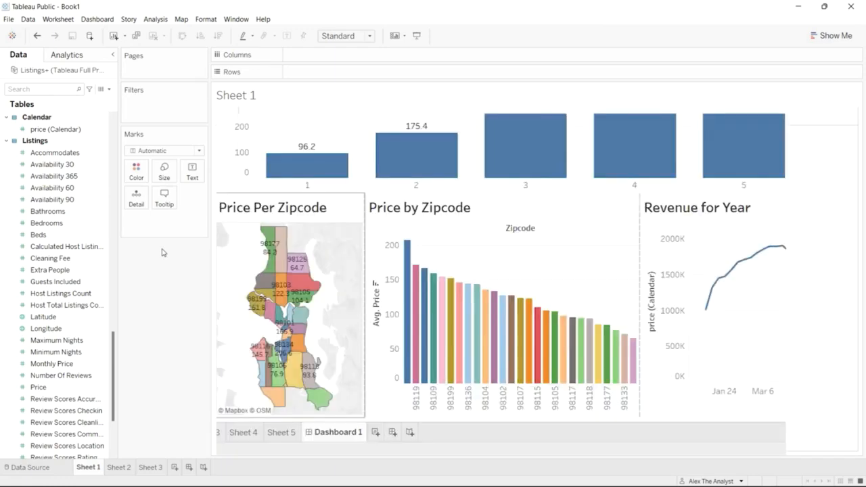
# On Sheet 1, look through the available Calendar and Listings fields for building the visualizations
pyautogui.scroll(-3, 49, 282)
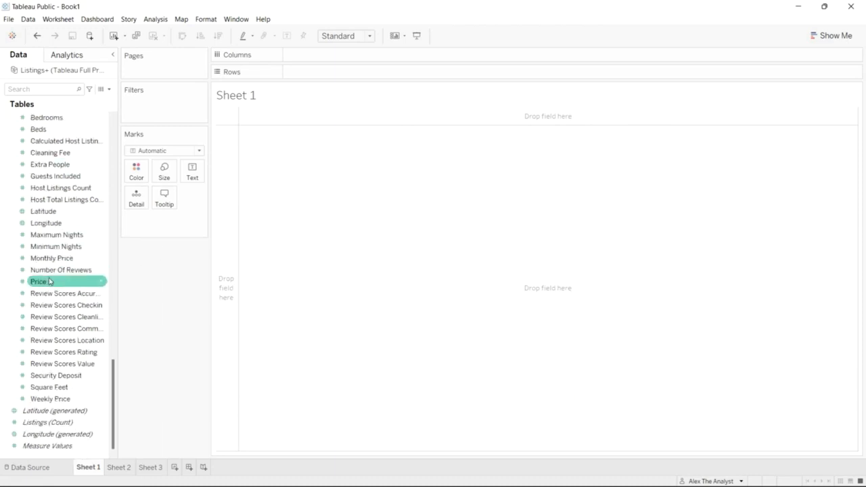
pyautogui.scroll(15, 49, 282)
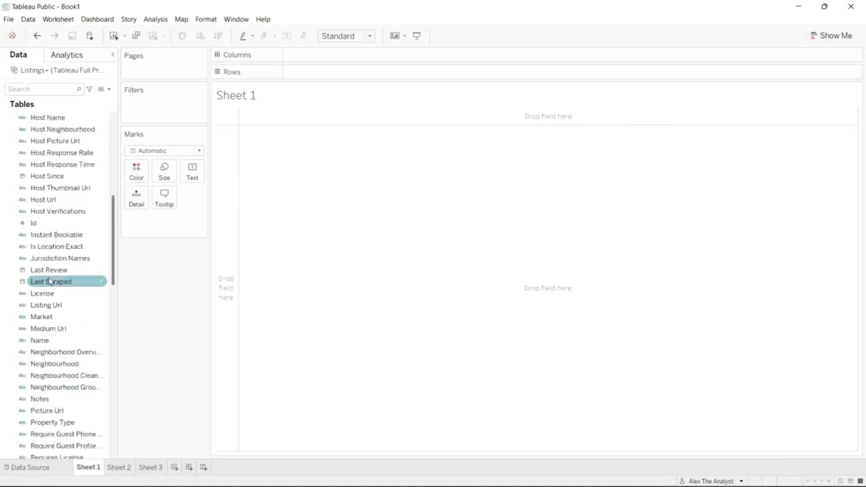
pyautogui.scroll(6, 49, 282)
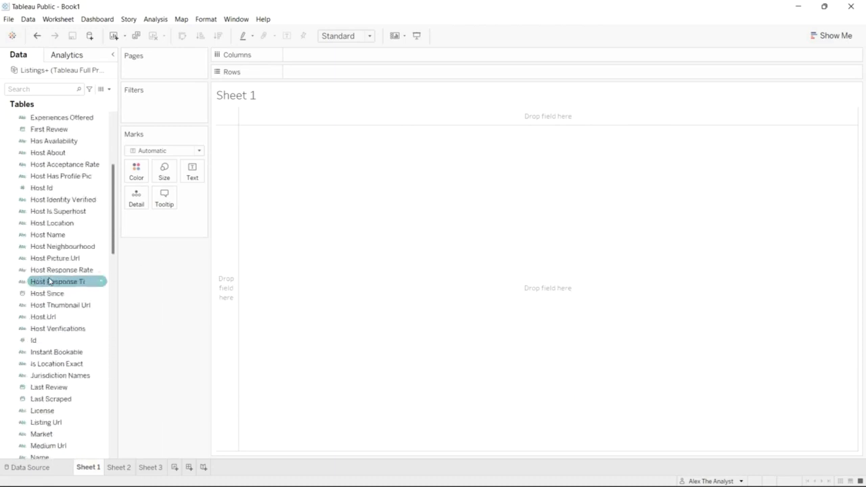
pyautogui.scroll(2, 50, 281)
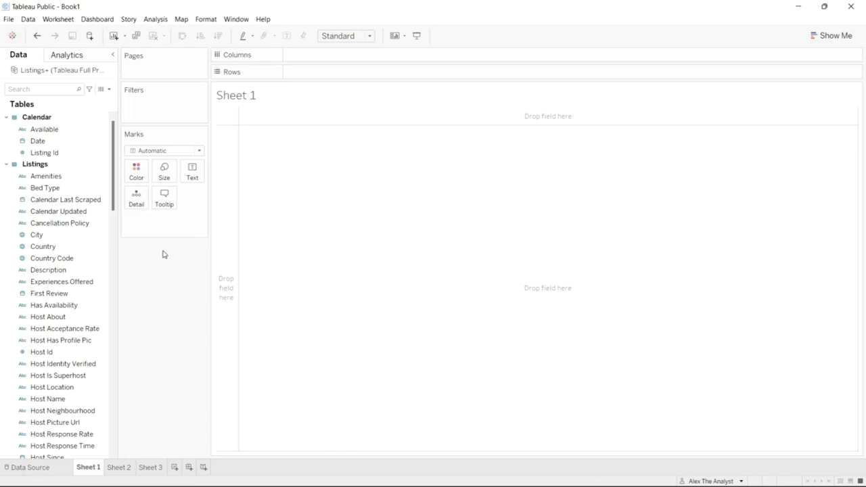
pyautogui.click(73, 259)
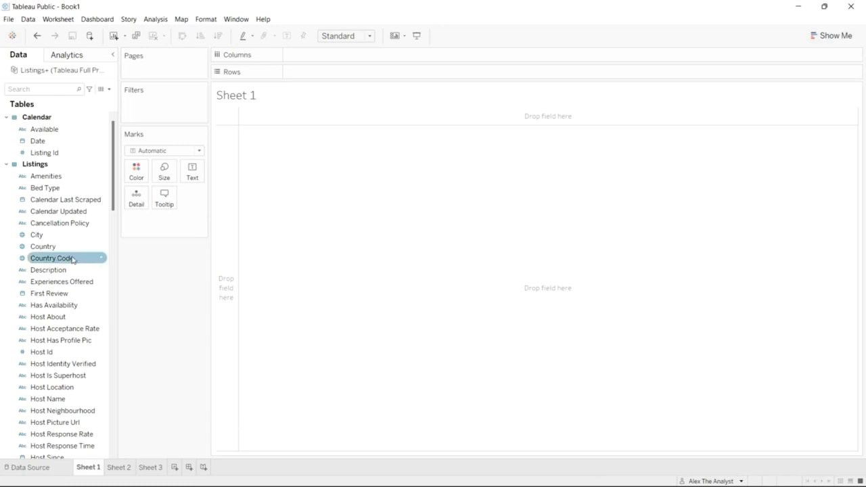
# Place the Zipcode field on Columns in Sheet 1 and exclude the Null value from the view
pyautogui.scroll(-10, 73, 256)
pyautogui.scroll(-6, 75, 249)
pyautogui.click(60, 319)
pyautogui.moveTo(60, 321); pyautogui.dragTo(334, 58)
pyautogui.moveTo(389, 142); pyautogui.dragTo(342, 148)
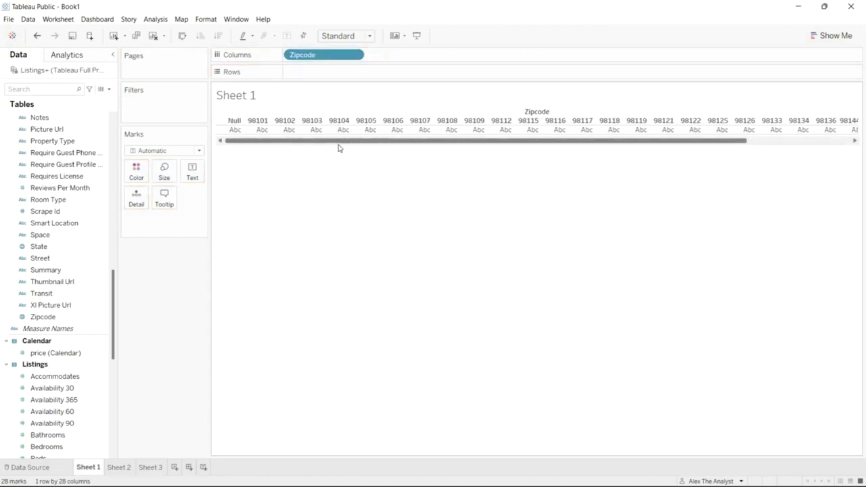
pyautogui.rightClick(235, 122)
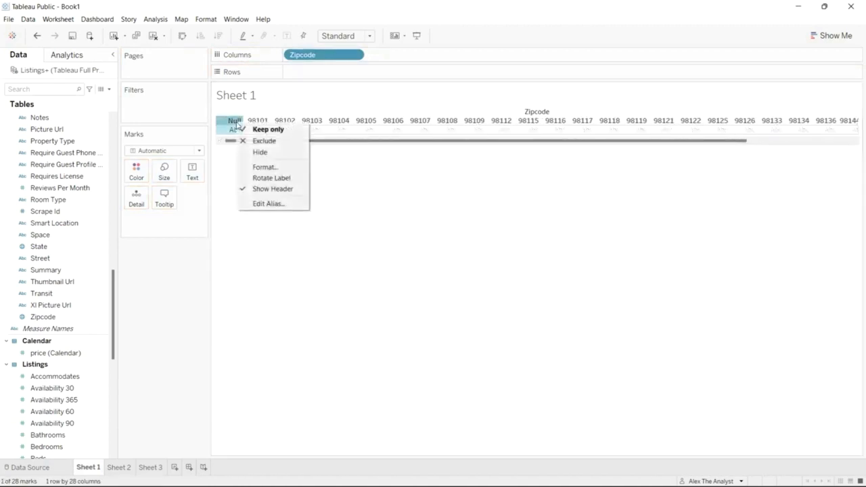
pyautogui.click(263, 141)
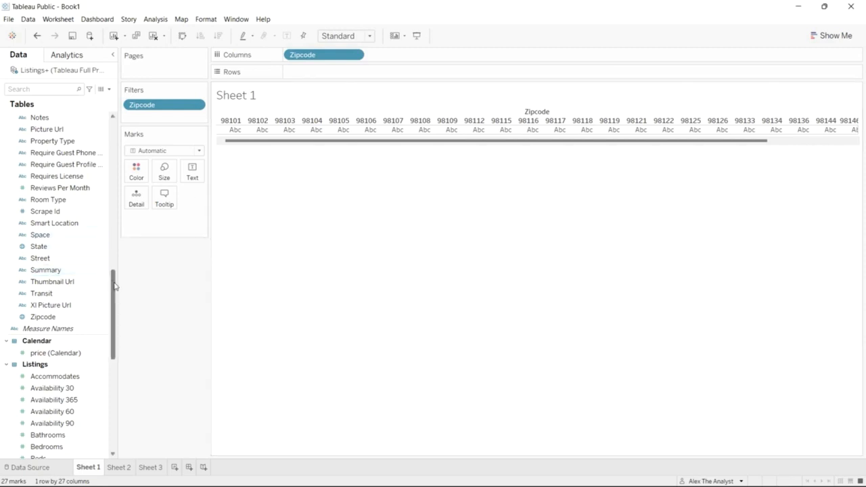
# Add the Listings Price field to Rows and change its aggregation to Average
pyautogui.moveTo(115, 284); pyautogui.dragTo(105, 324)
pyautogui.scroll(-4, 105, 324)
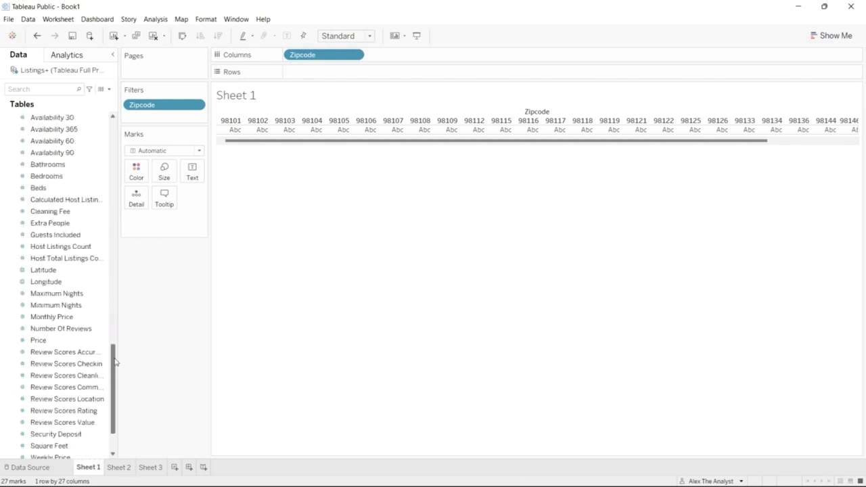
pyautogui.moveTo(77, 350); pyautogui.dragTo(348, 74)
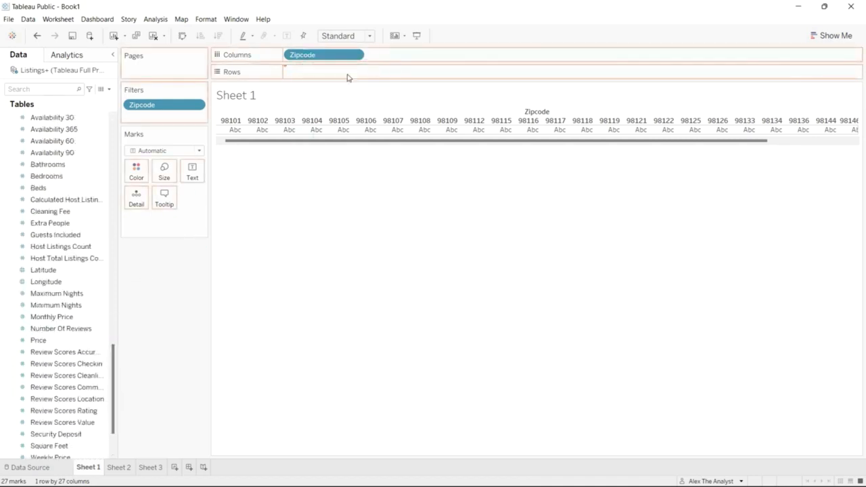
pyautogui.click(355, 72)
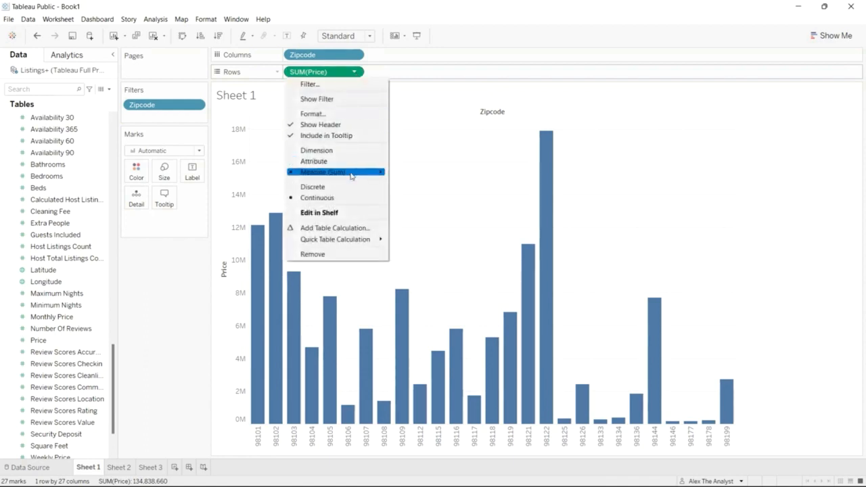
pyautogui.moveTo(354, 174)
pyautogui.click(419, 185)
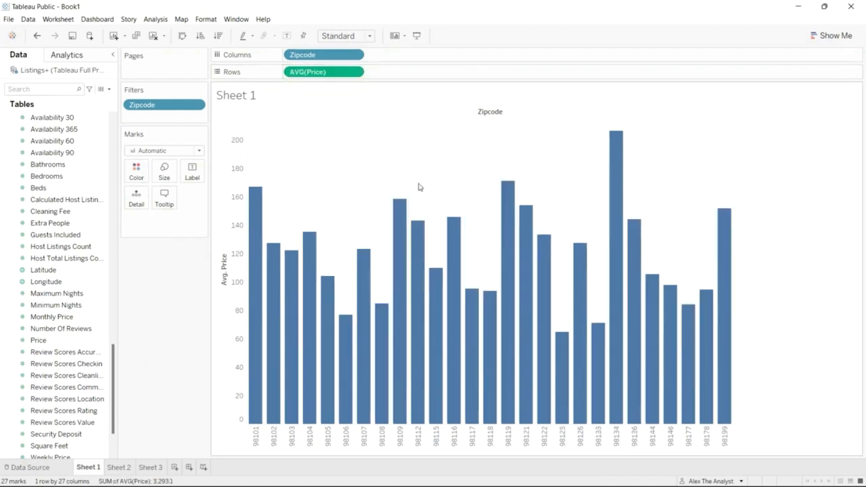
# Sort the zip code bars by average price in descending order and inspect the highest bar
pyautogui.click(217, 35)
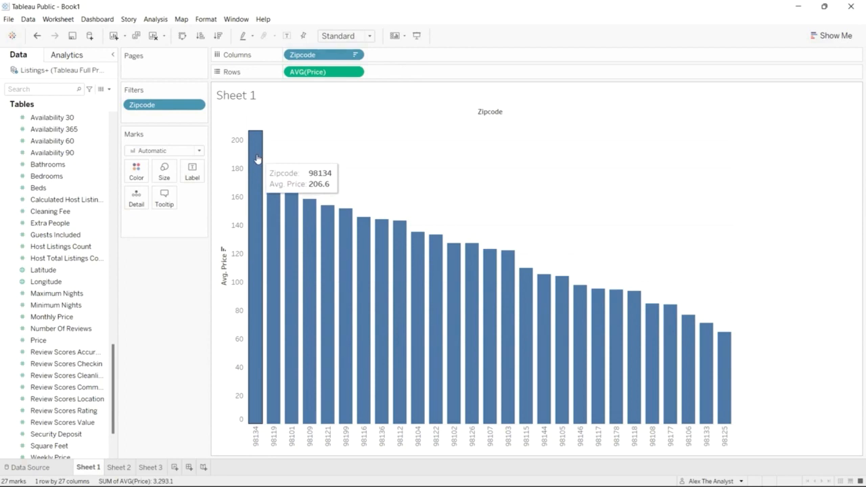
pyautogui.click(257, 158)
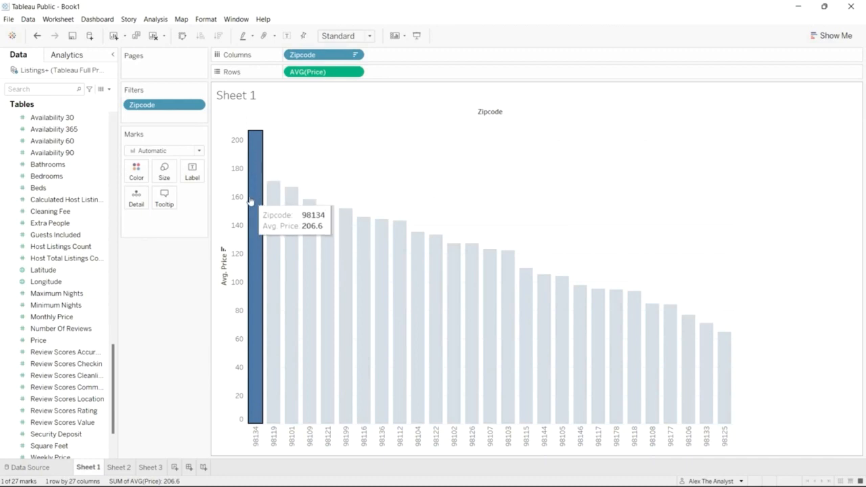
pyautogui.click(218, 182)
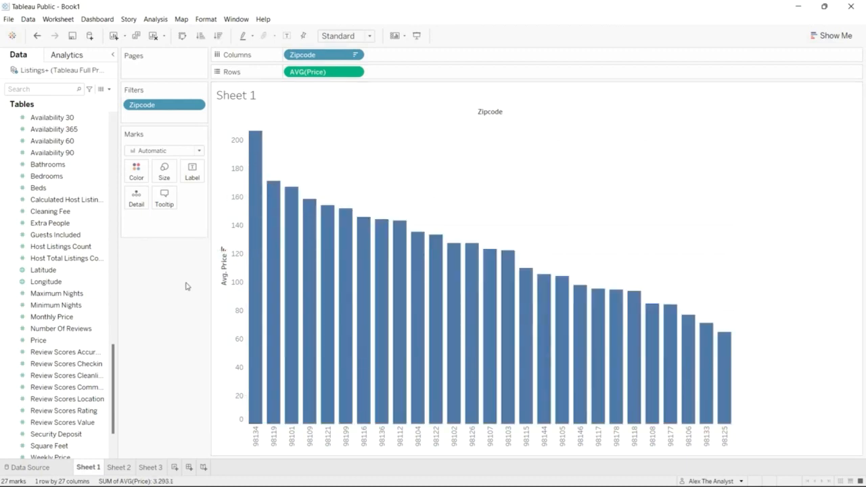
# Color the bars by Zipcode so that each zip code is distinguished
pyautogui.click(88, 262)
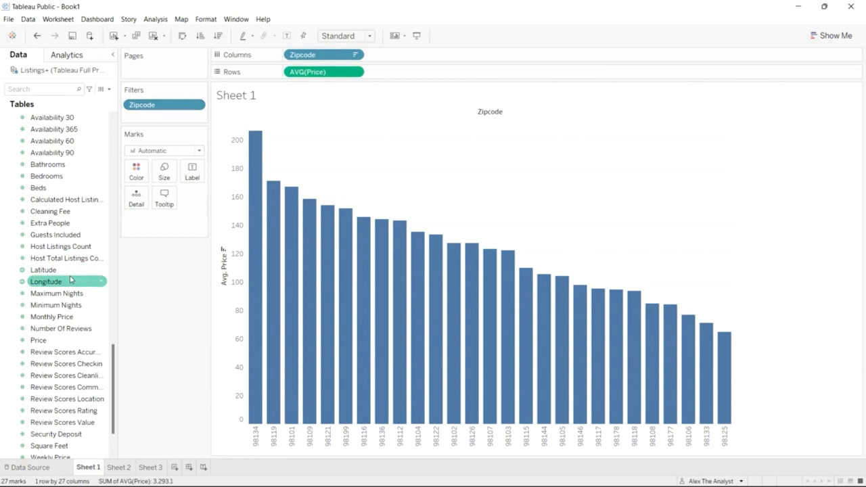
pyautogui.scroll(5, 68, 261)
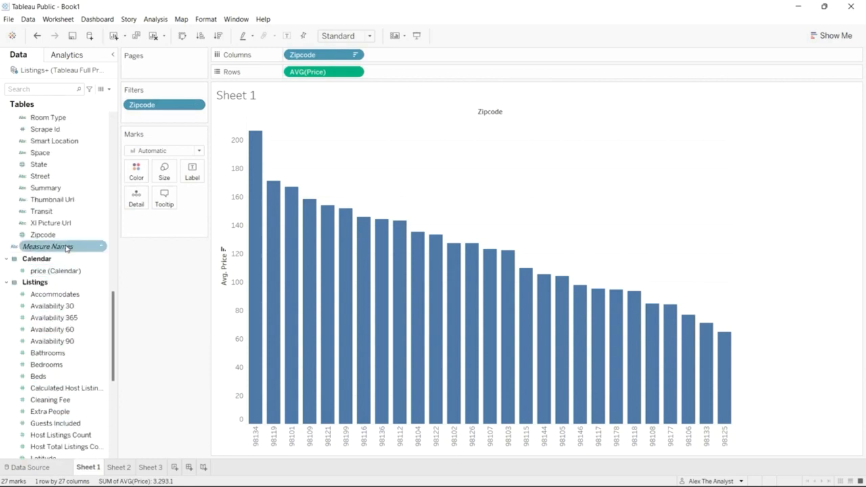
pyautogui.moveTo(64, 236); pyautogui.dragTo(167, 226)
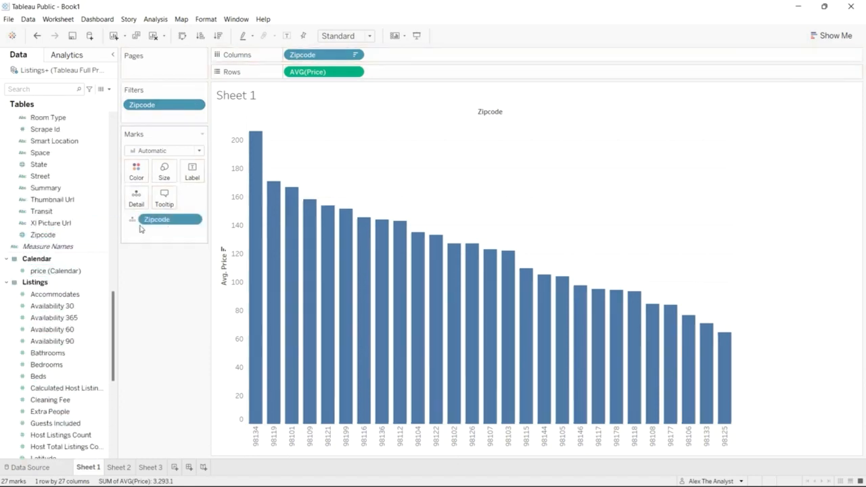
pyautogui.click(132, 219)
pyautogui.click(143, 234)
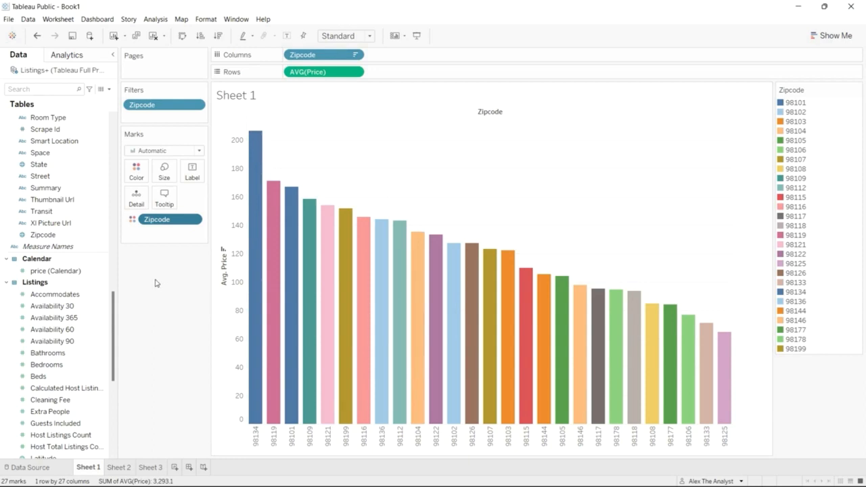
# Replace the chart title with "Price by Zipcode" in bold
pyautogui.doubleClick(244, 98)
pyautogui.doubleClick(389, 196)
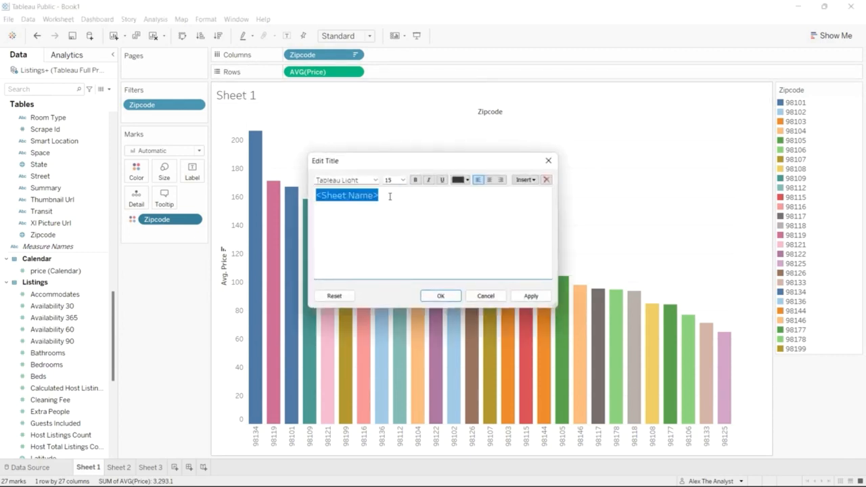
pyautogui.write('Price by X')
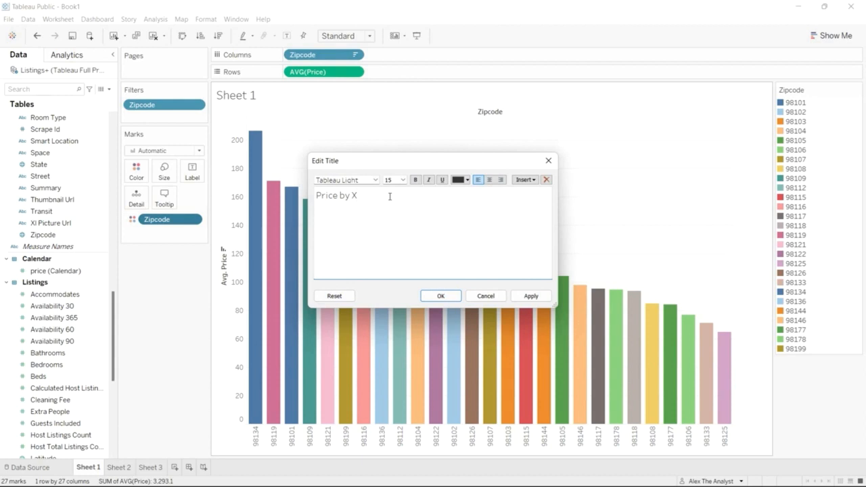
pyautogui.press('BackSpace')
pyautogui.write('Zipcode')
pyautogui.moveTo(386, 196); pyautogui.dragTo(314, 197)
pyautogui.click(415, 179)
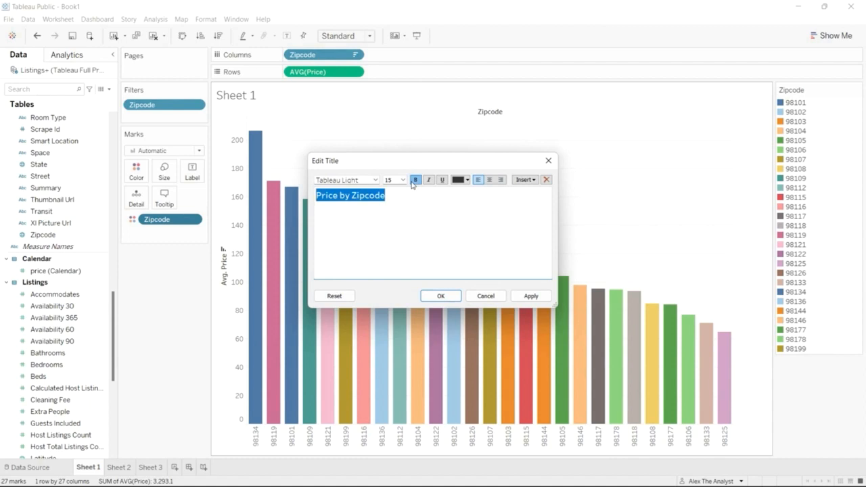
pyautogui.click(531, 296)
pyautogui.click(441, 296)
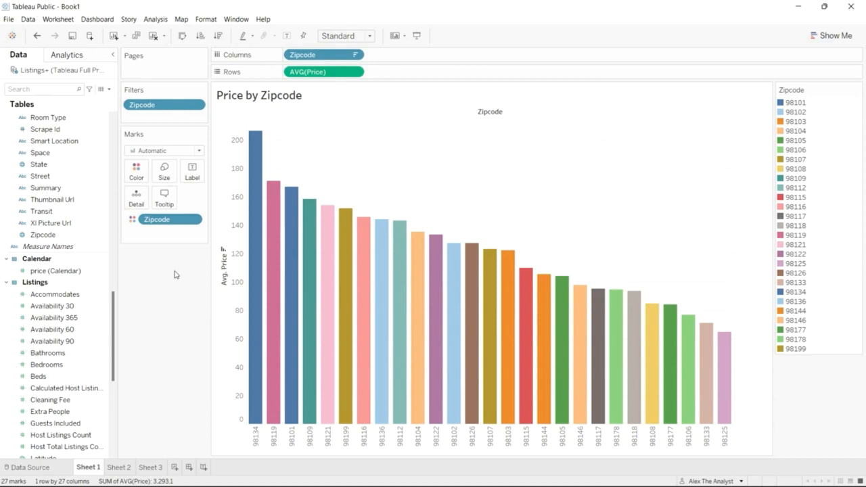
# Open Sheet 2, show the suggested chart types and look through the fields for geographic ones suited to a map
pyautogui.click(119, 467)
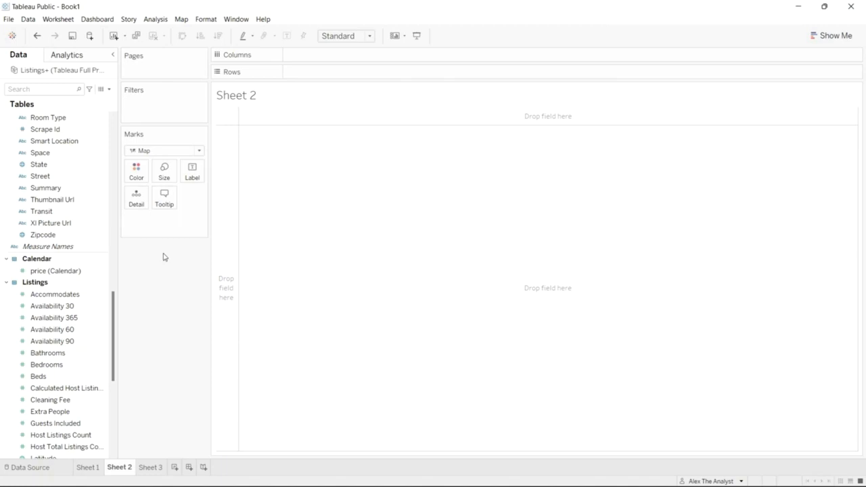
pyautogui.click(835, 36)
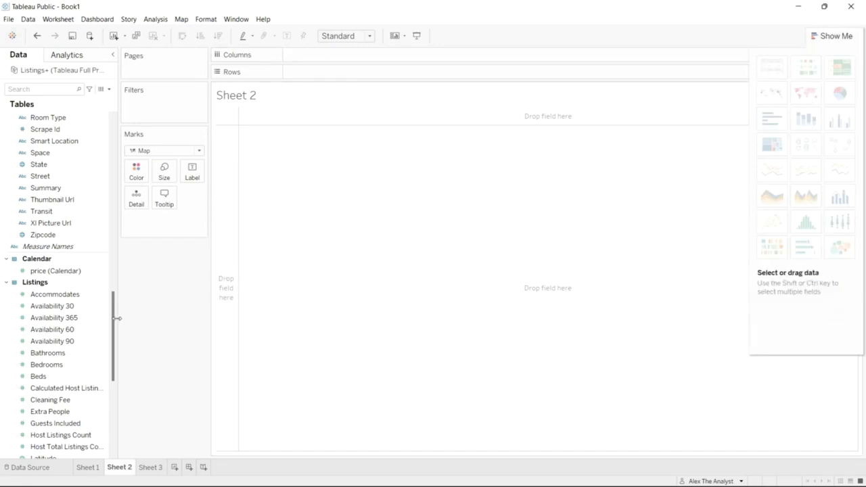
pyautogui.scroll(-5, 113, 326)
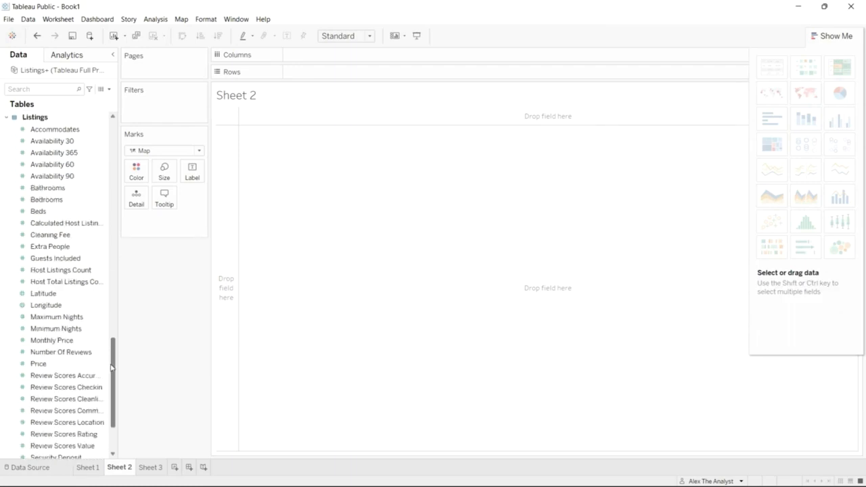
pyautogui.click(59, 296)
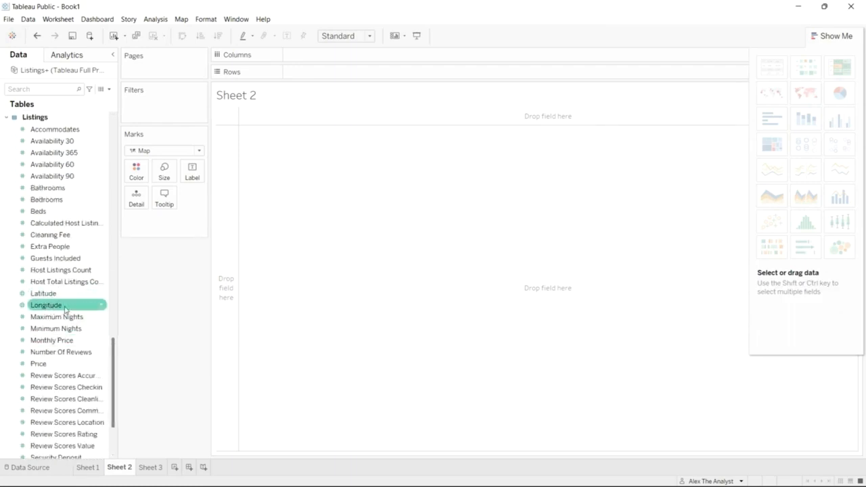
pyautogui.scroll(-3, 113, 359)
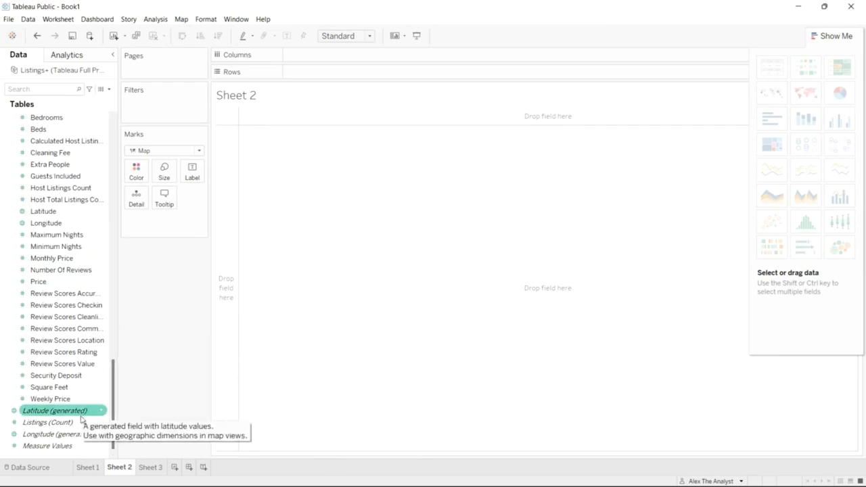
pyautogui.moveTo(113, 404); pyautogui.dragTo(116, 300)
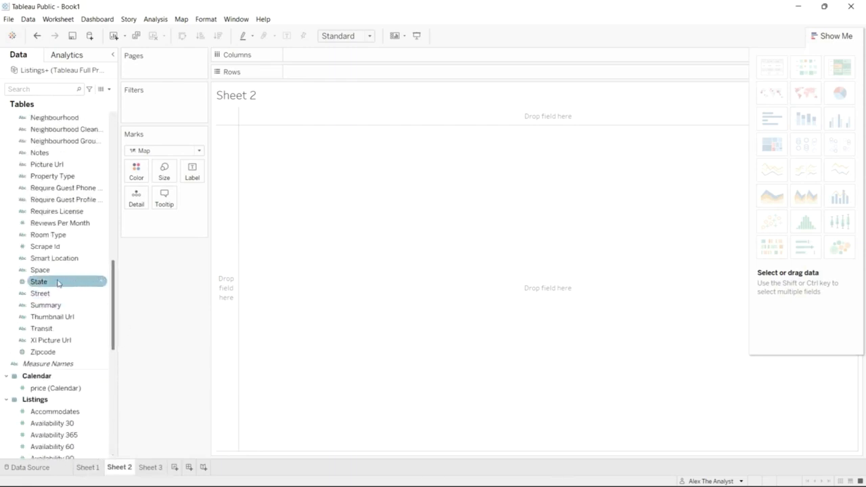
pyautogui.moveTo(113, 315); pyautogui.dragTo(112, 193)
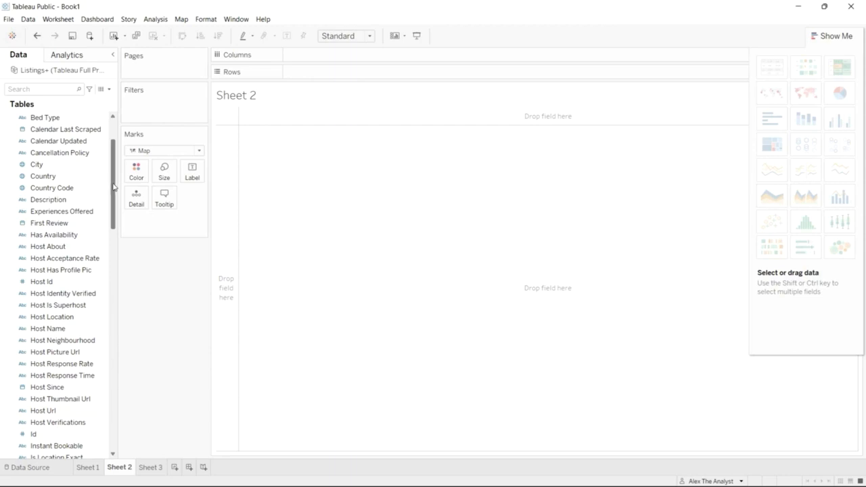
pyautogui.moveTo(114, 185); pyautogui.dragTo(114, 188)
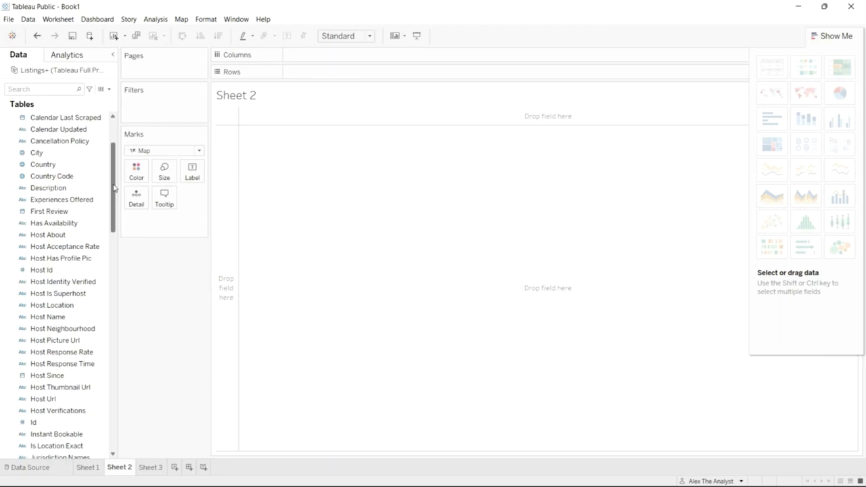
pyautogui.moveTo(114, 188); pyautogui.dragTo(114, 318)
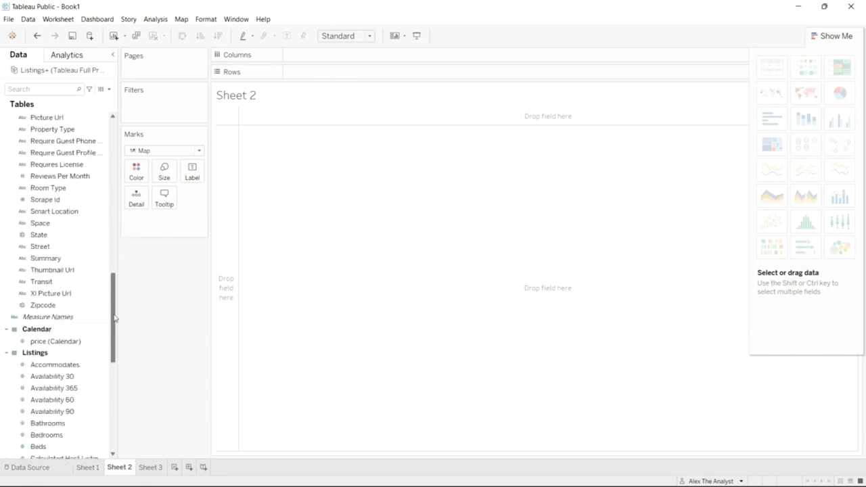
# Place Zipcode on Columns in Sheet 2 and turn the view into a filled map
pyautogui.click(80, 305)
pyautogui.moveTo(68, 305); pyautogui.dragTo(340, 58)
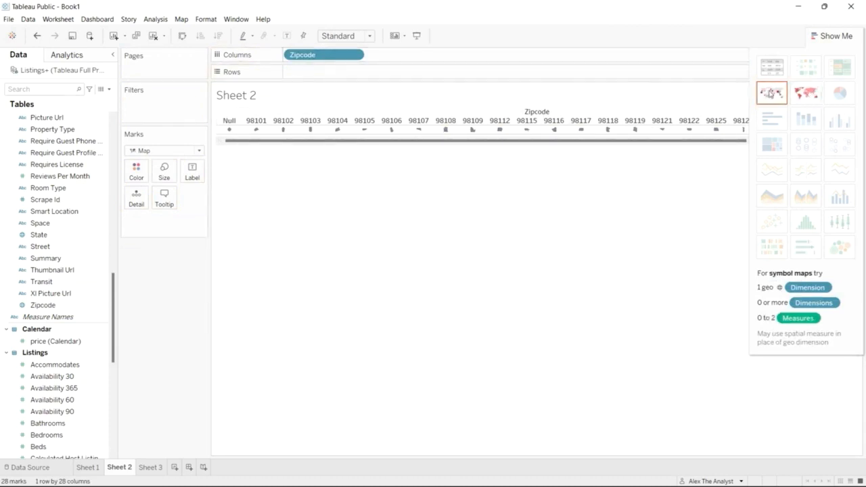
pyautogui.click(804, 93)
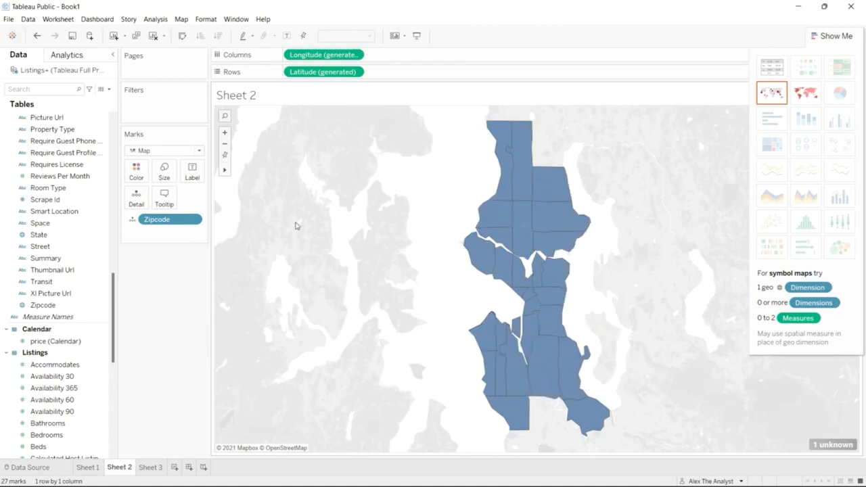
# Examine the zip code areas on the map within the wider region and up close, and shift the map sideways
pyautogui.click(227, 148)
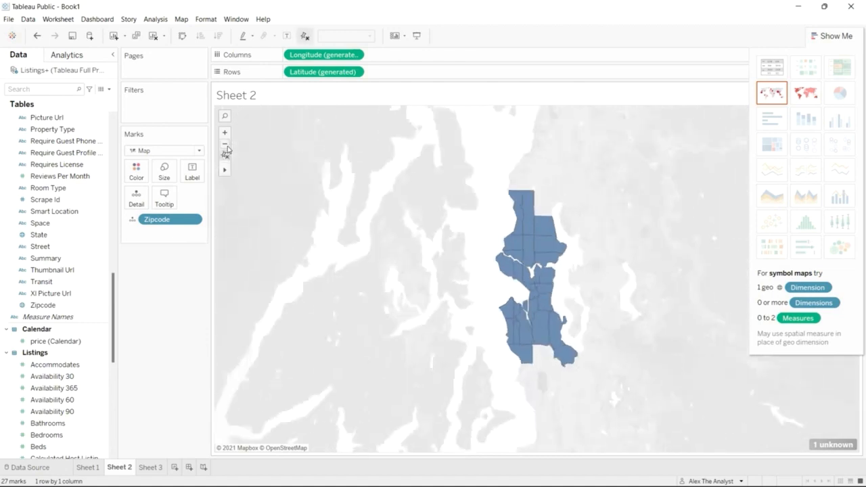
pyautogui.click(227, 147)
pyautogui.click(228, 147)
pyautogui.click(227, 148)
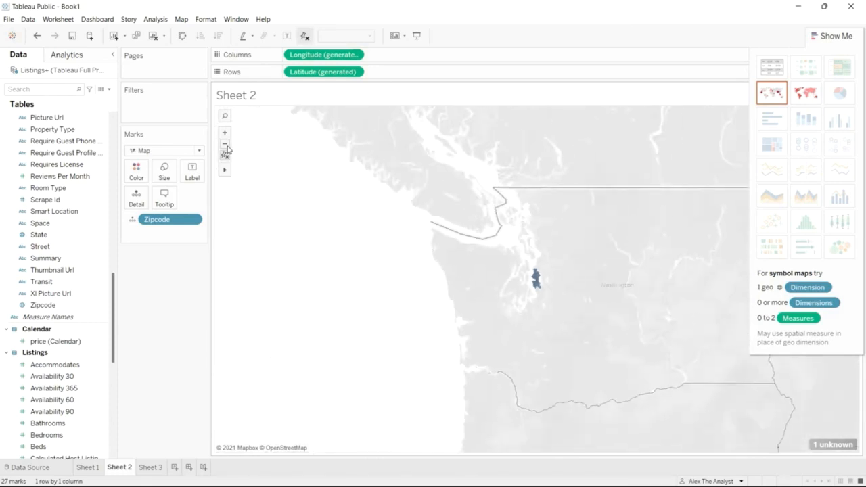
pyautogui.click(225, 134)
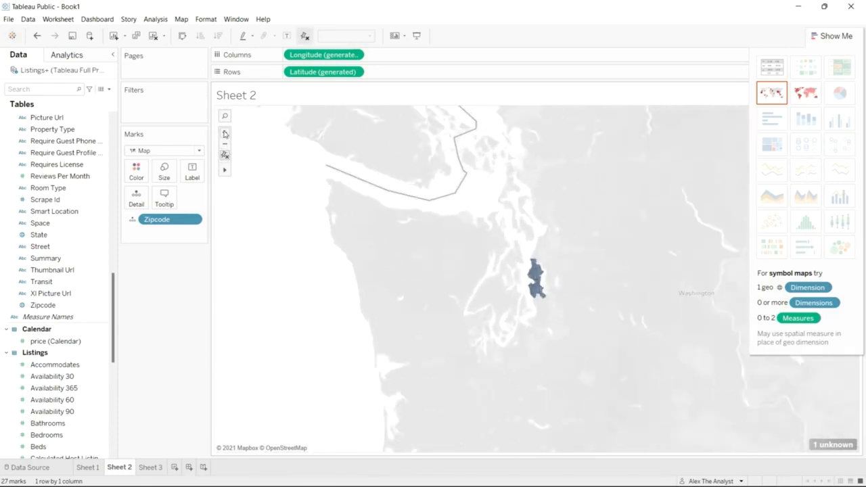
pyautogui.click(226, 134)
pyautogui.click(226, 134)
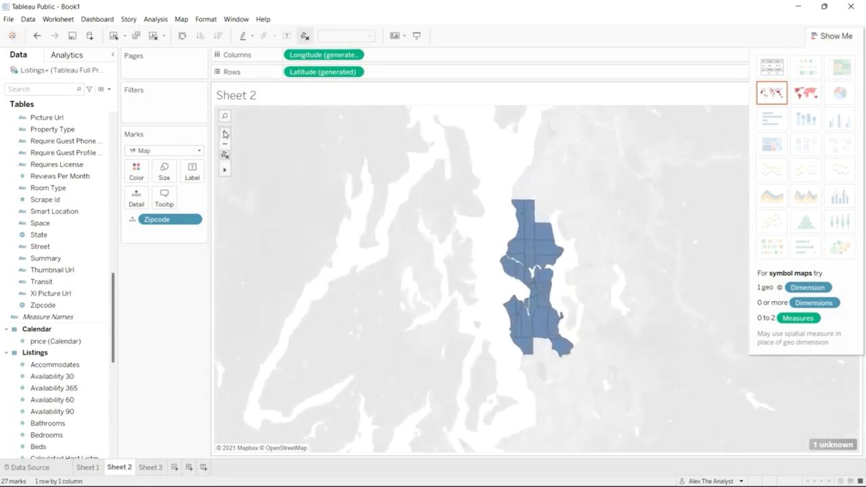
pyautogui.click(225, 134)
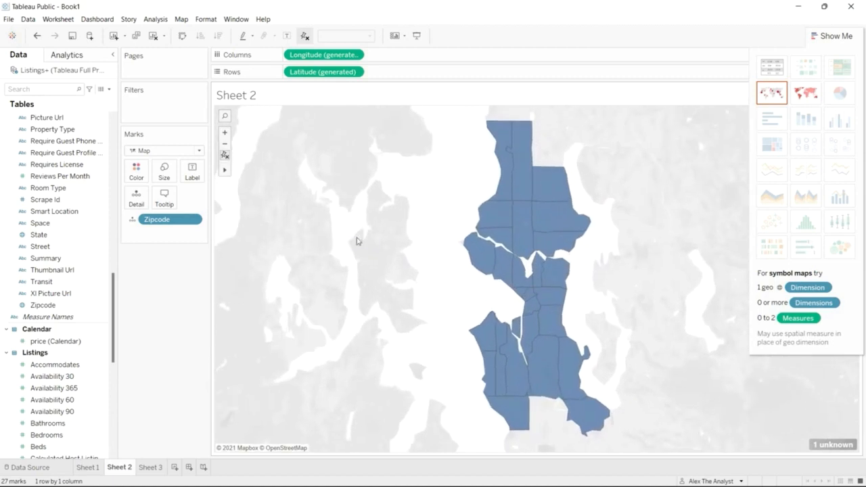
pyautogui.click(249, 174)
pyautogui.moveTo(362, 228); pyautogui.dragTo(304, 224)
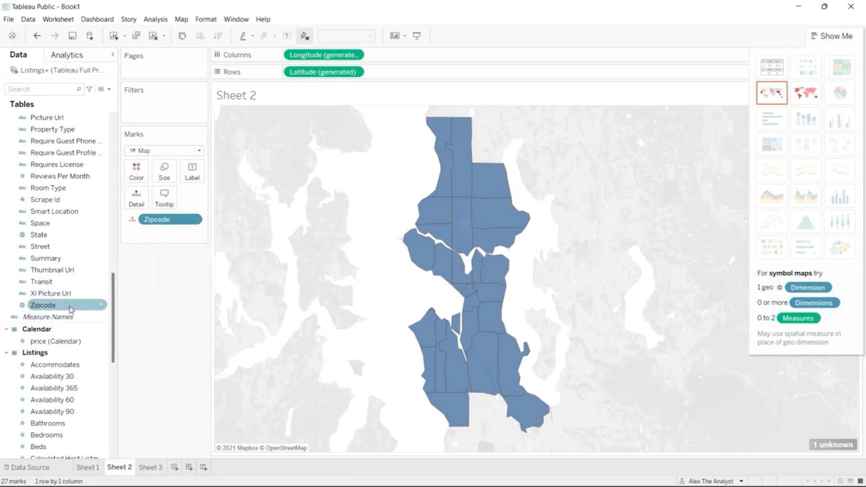
# Add Zipcode a second time to the map's marks in Sheet 2 and color the areas by it
pyautogui.moveTo(69, 308); pyautogui.dragTo(177, 233)
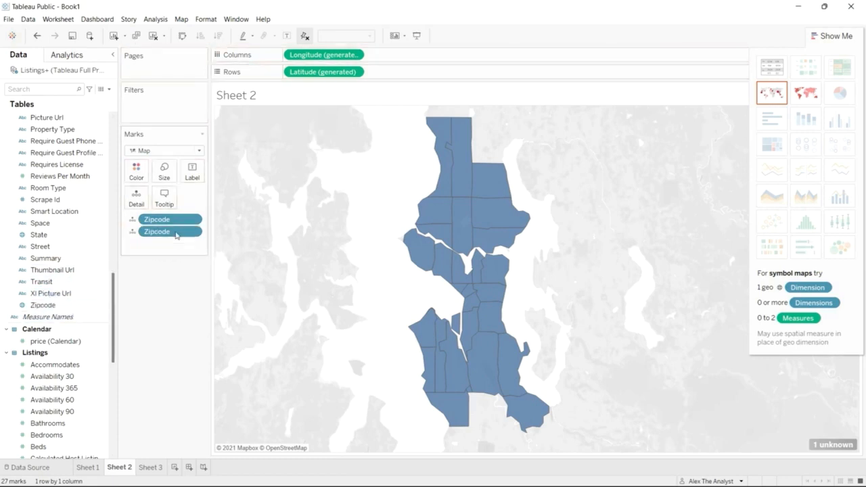
pyautogui.click(133, 232)
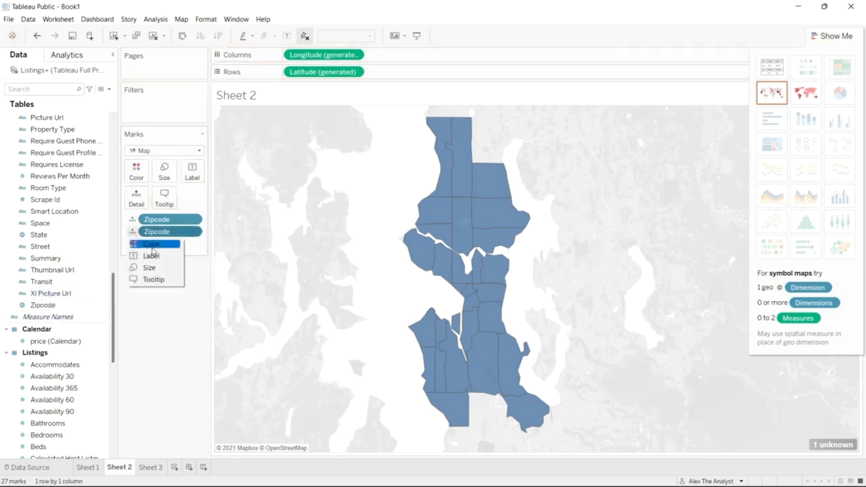
pyautogui.click(152, 245)
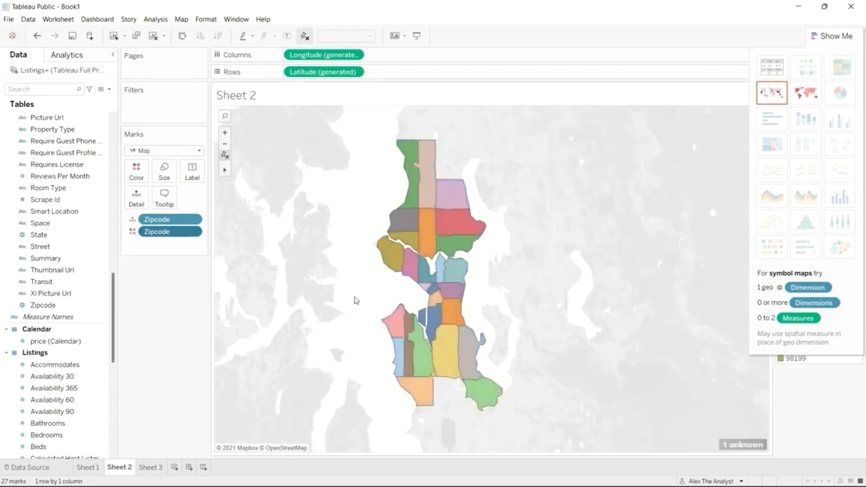
# Close the chart suggestions and exclude the Null zip code from the map through its color legend entry
pyautogui.click(829, 37)
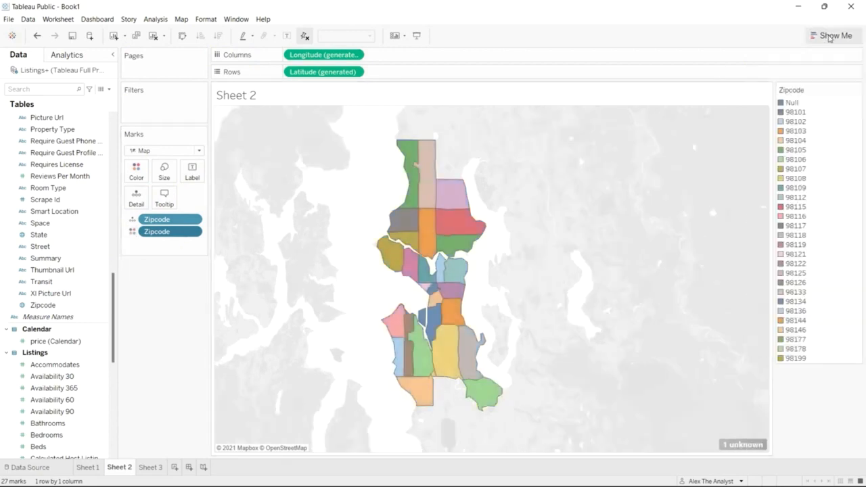
pyautogui.rightClick(793, 107)
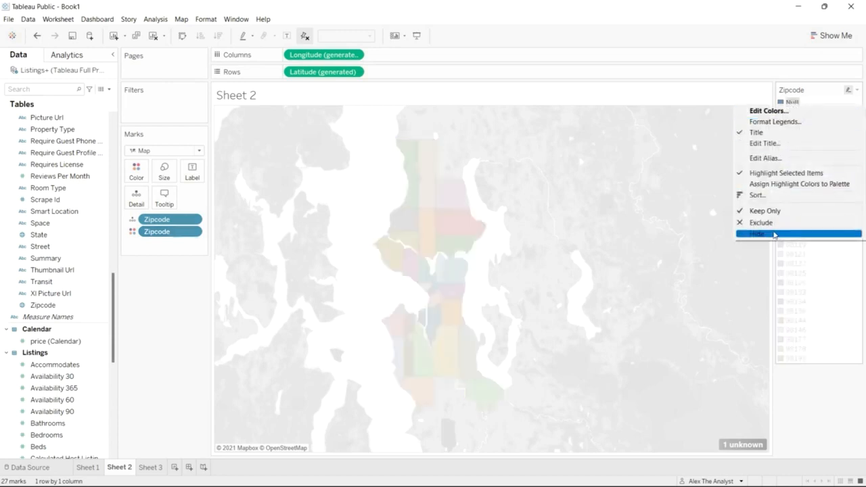
pyautogui.click(774, 234)
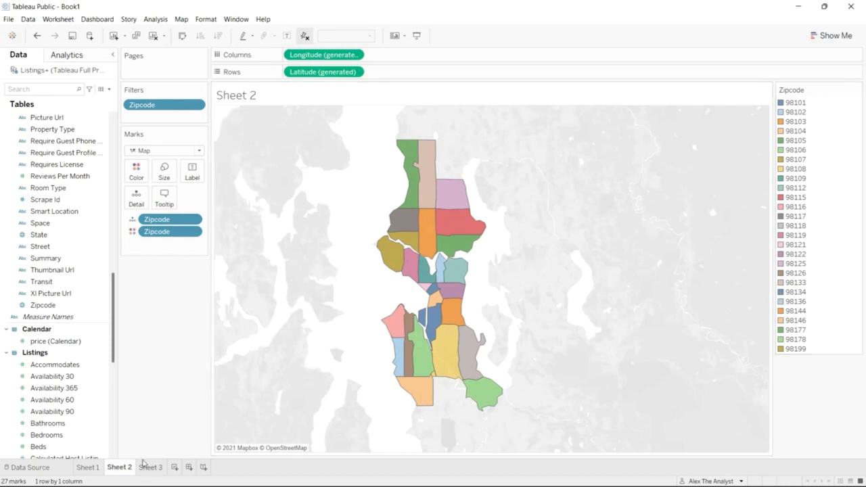
# Compare the zip code colors of the Sheet 1 bar chart with those of the Sheet 2 map
pyautogui.click(92, 469)
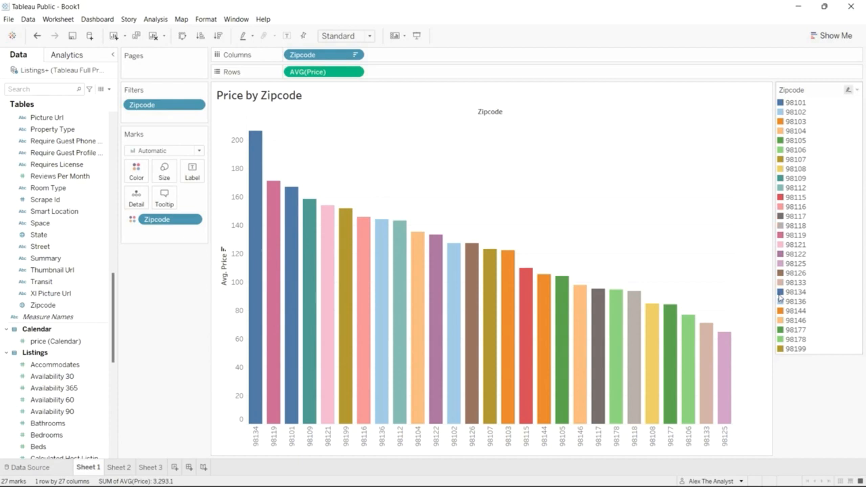
pyautogui.click(118, 468)
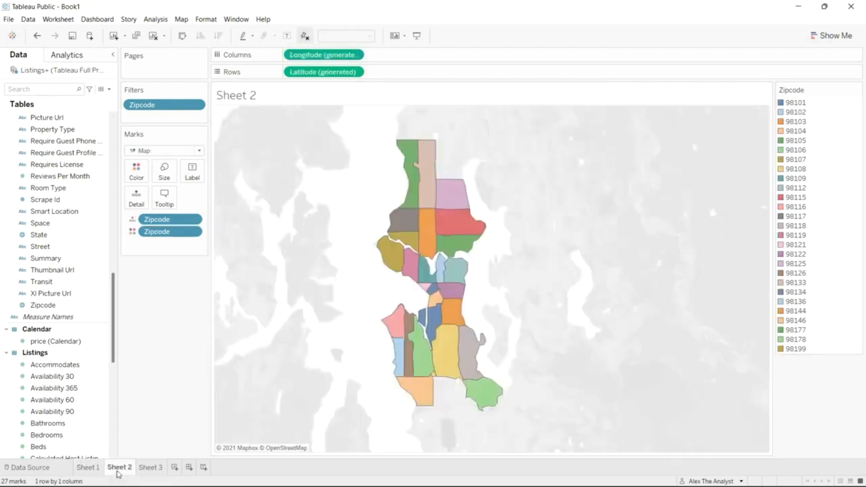
pyautogui.click(93, 468)
pyautogui.click(115, 468)
pyautogui.click(87, 468)
pyautogui.click(118, 468)
pyautogui.click(96, 469)
pyautogui.click(115, 468)
pyautogui.click(93, 468)
pyautogui.click(119, 468)
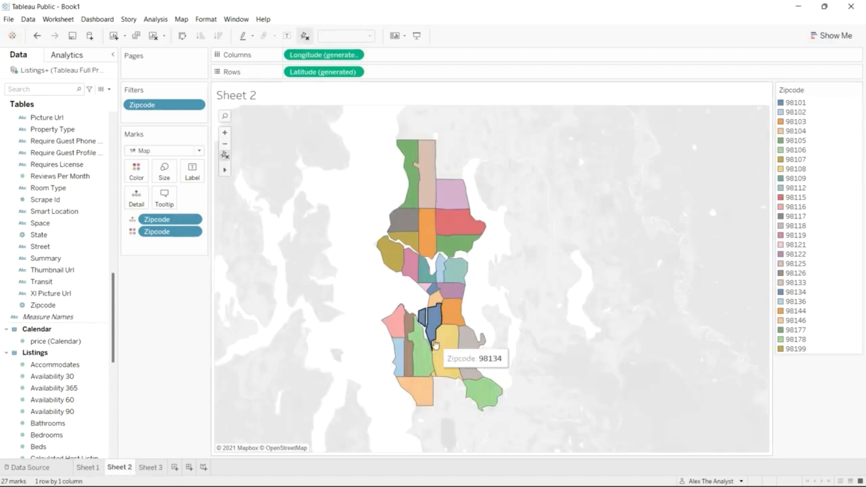
pyautogui.click(92, 466)
pyautogui.click(120, 468)
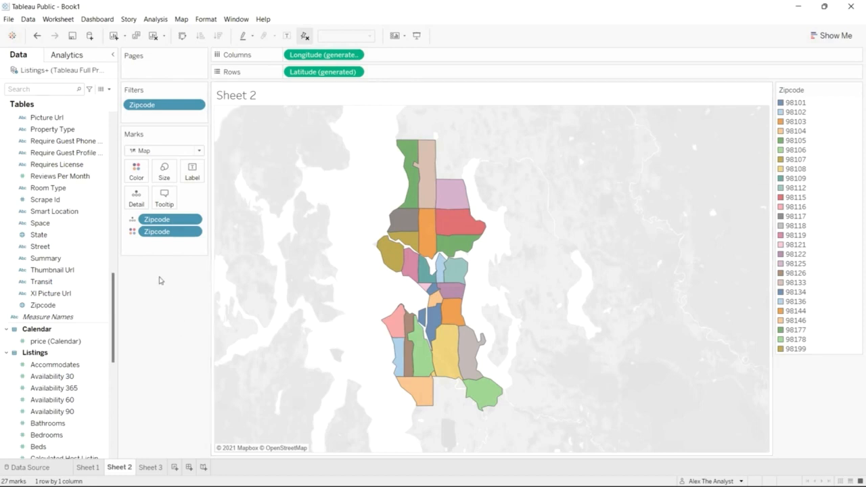
# Label the map areas with their zip codes and look up the highest-priced zip code from the Sheet 1 chart on the map
pyautogui.click(133, 220)
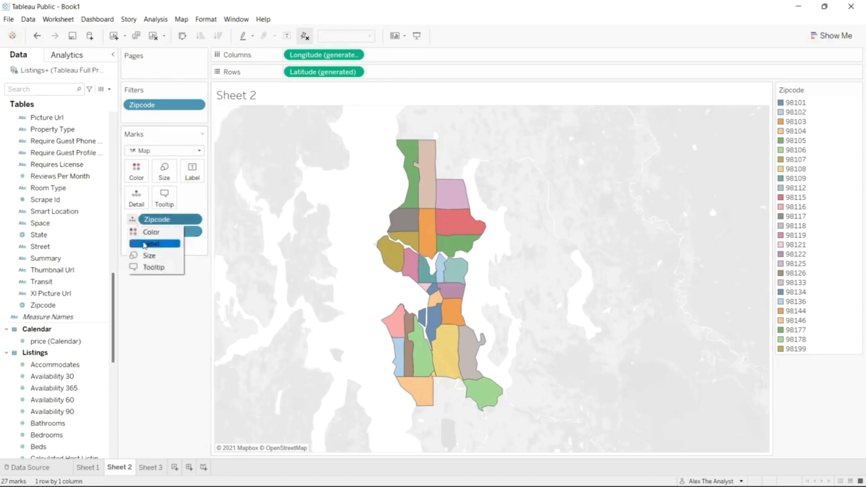
pyautogui.click(145, 241)
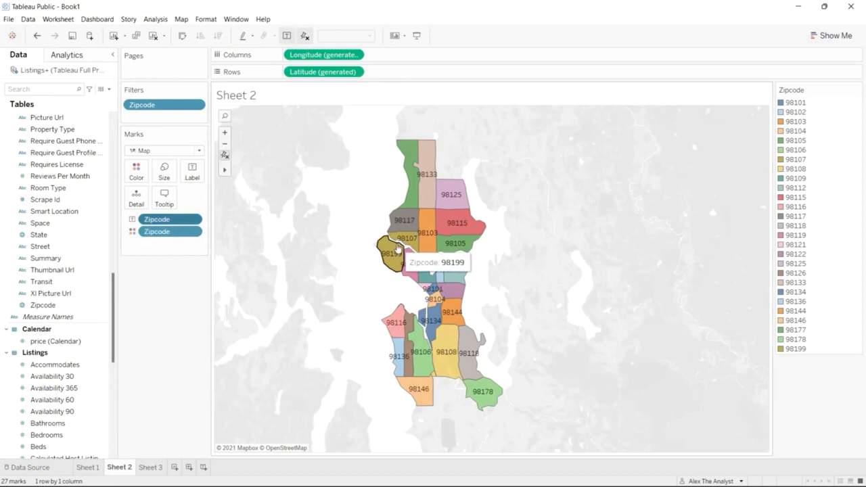
pyautogui.click(85, 472)
pyautogui.moveTo(252, 256)
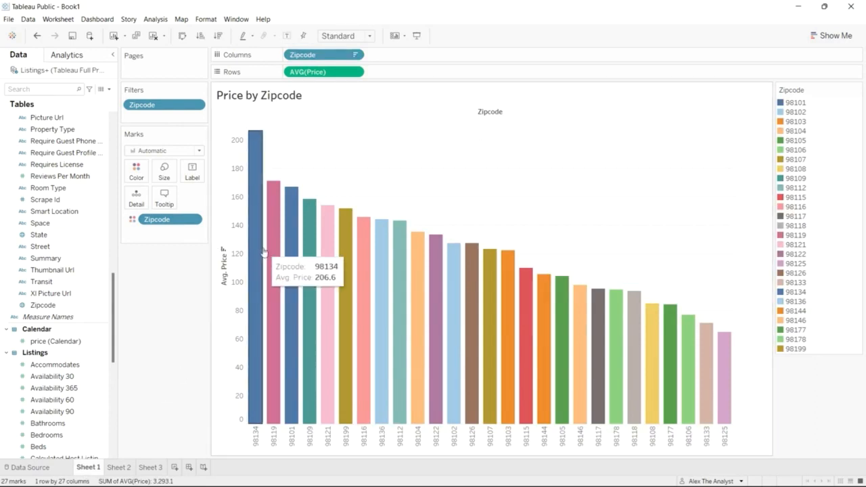
pyautogui.click(119, 468)
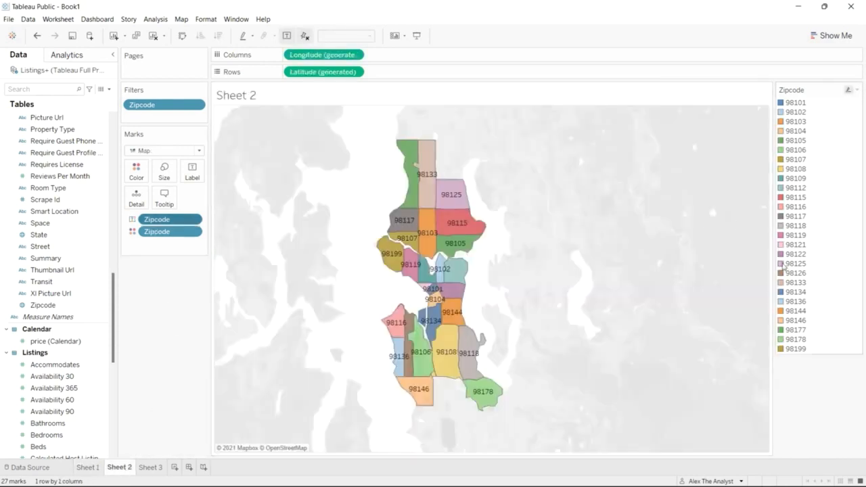
pyautogui.moveTo(435, 329)
# Add the listings' Price to the map labels in Sheet 2 and aggregate it as Average
pyautogui.moveTo(114, 321); pyautogui.dragTo(112, 391)
pyautogui.moveTo(38, 340); pyautogui.dragTo(176, 249)
pyautogui.click(133, 248)
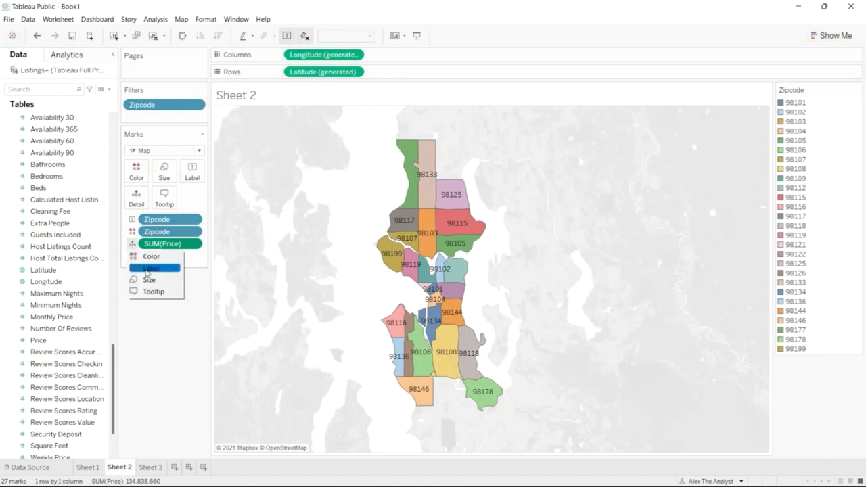
pyautogui.click(146, 269)
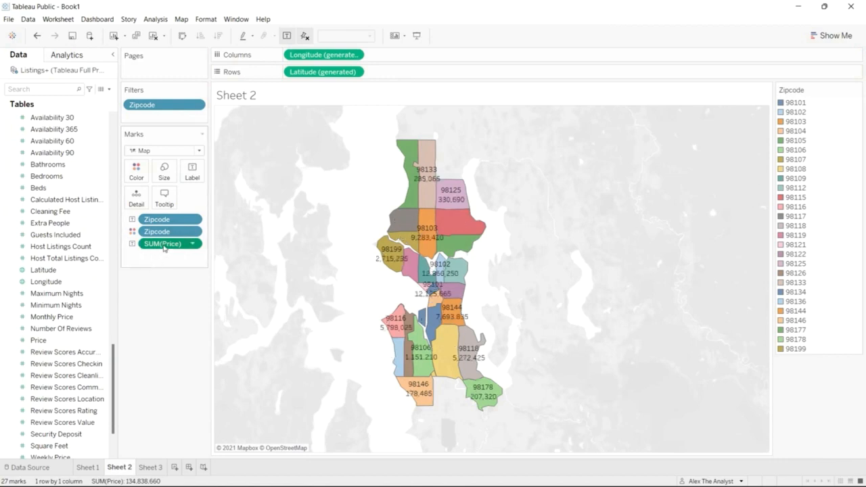
pyautogui.click(196, 244)
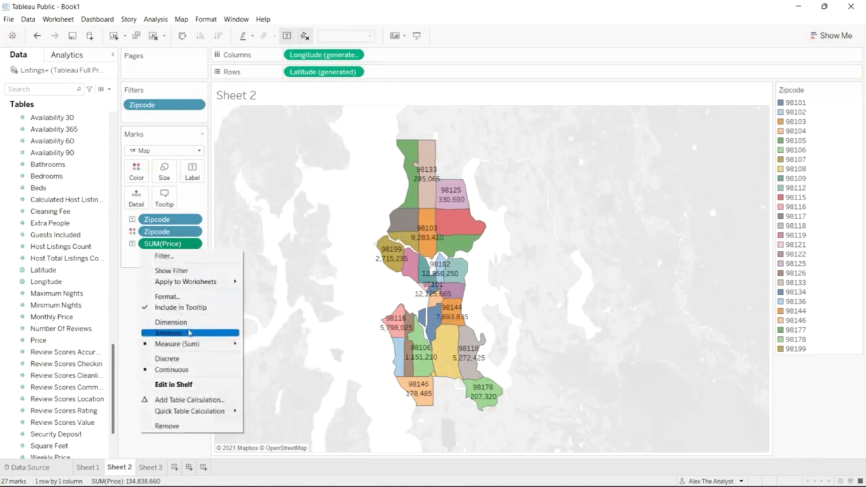
pyautogui.moveTo(190, 344)
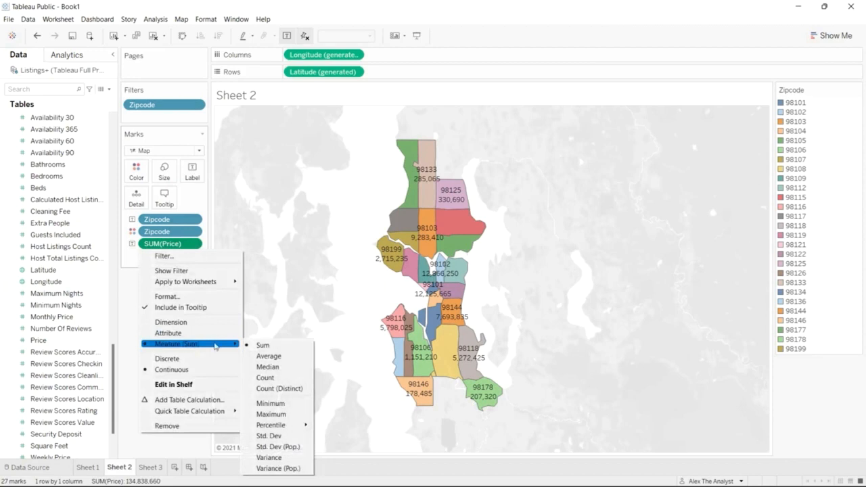
pyautogui.click(264, 357)
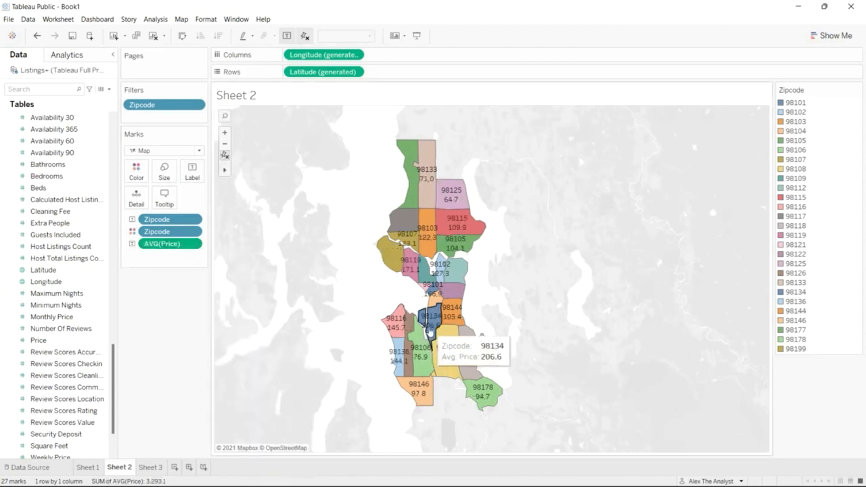
# Check the map's average prices against the Sheet 1 chart and reduce the map's mark size so the labels get smaller
pyautogui.click(87, 467)
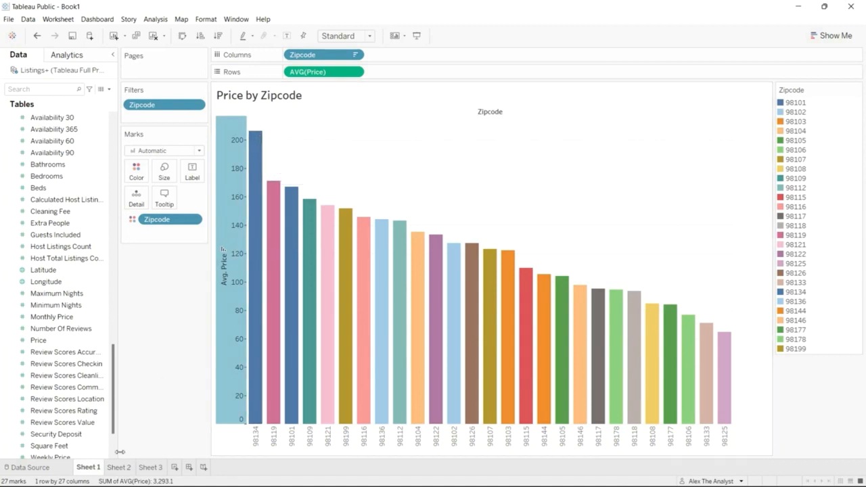
pyautogui.click(119, 467)
pyautogui.moveTo(434, 318)
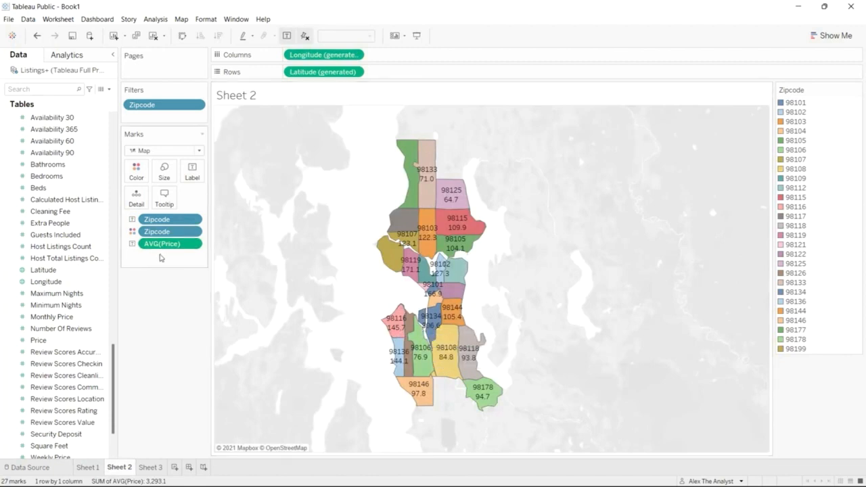
pyautogui.click(169, 174)
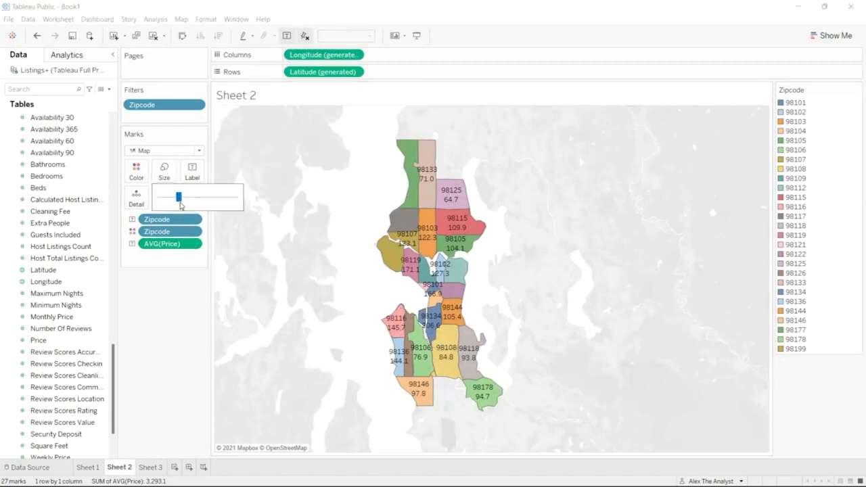
pyautogui.moveTo(178, 202); pyautogui.dragTo(169, 205)
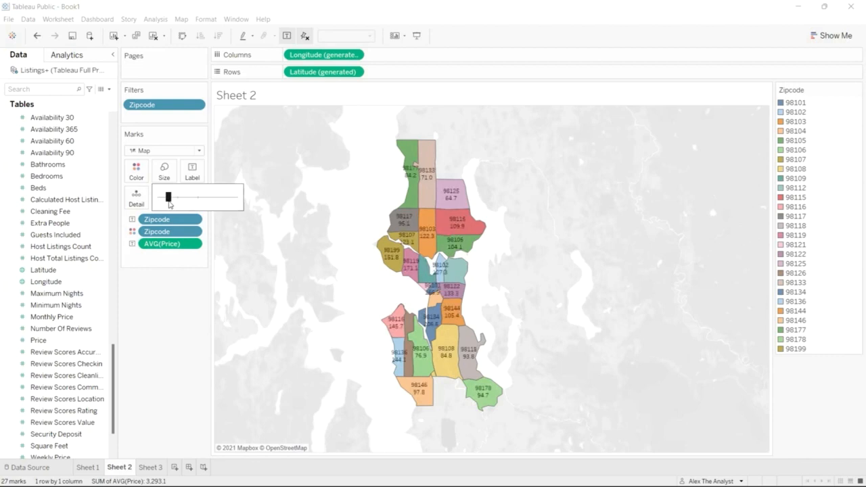
pyautogui.moveTo(170, 204); pyautogui.dragTo(170, 205)
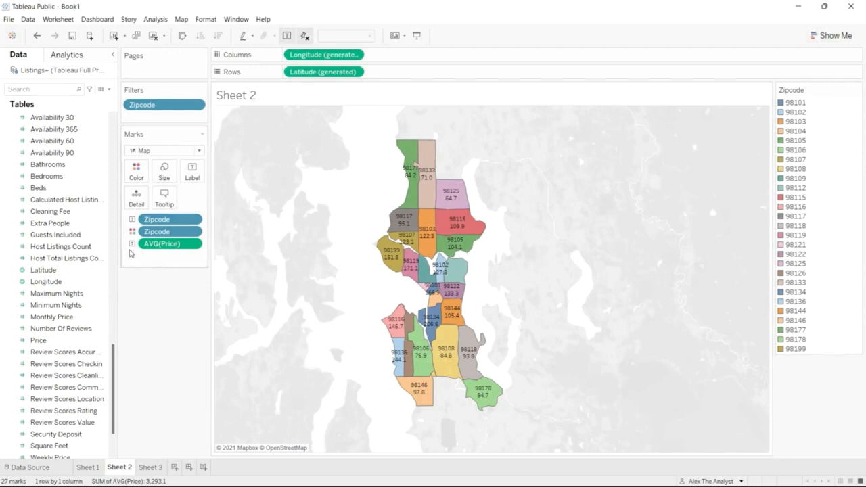
# Review the labeled price map in Sheet 2 alongside the Price by Zipcode bar chart in Sheet 1
pyautogui.click(195, 243)
pyautogui.click(124, 299)
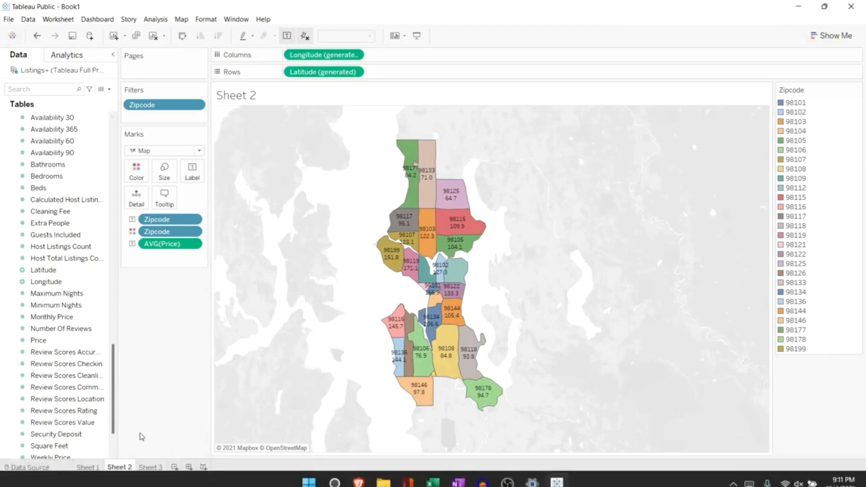
pyautogui.click(92, 471)
pyautogui.click(117, 468)
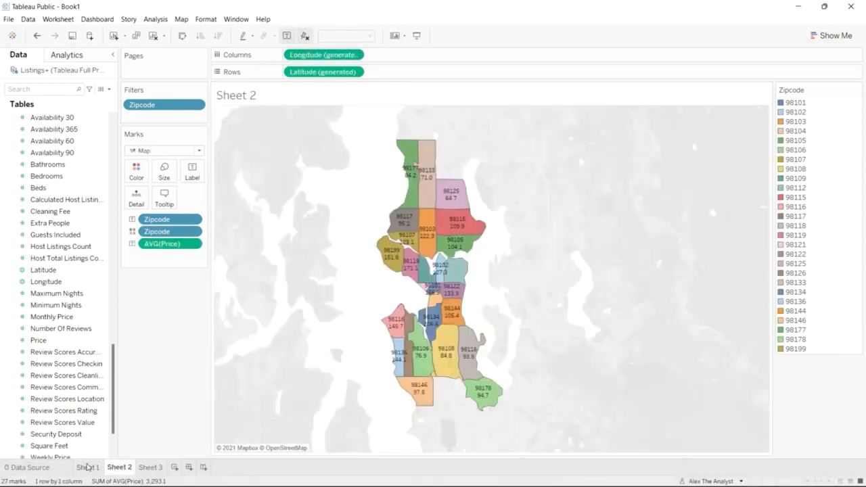
pyautogui.click(83, 468)
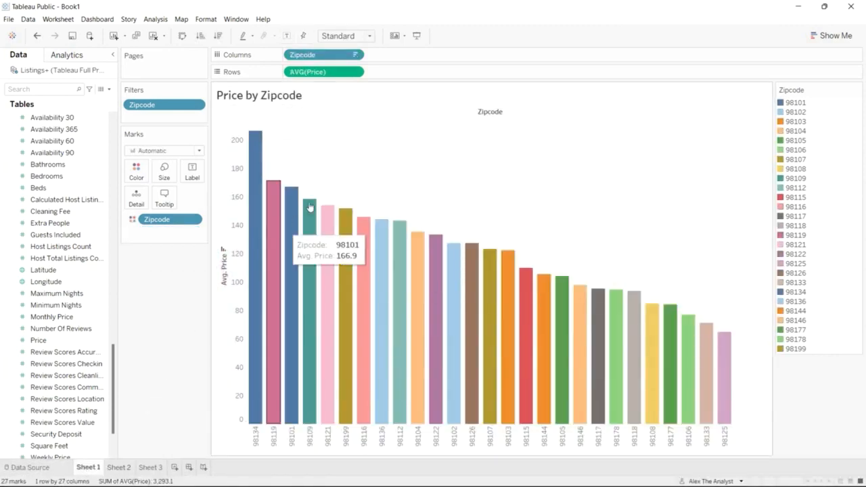
pyautogui.click(118, 467)
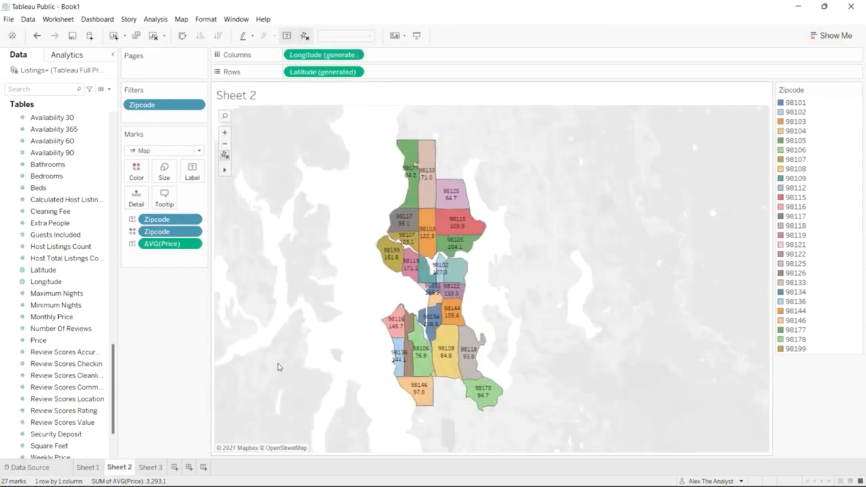
pyautogui.click(87, 467)
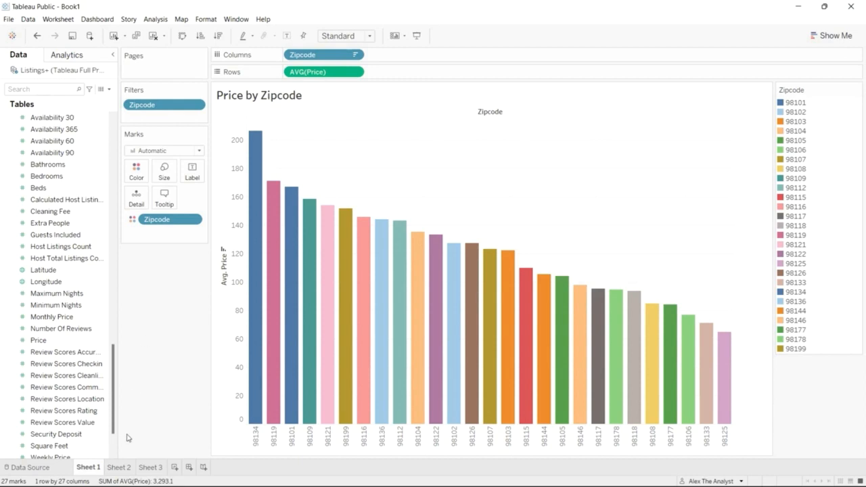
# Open Sheet 3 and place the Calendar table's Date field on Columns
pyautogui.click(152, 468)
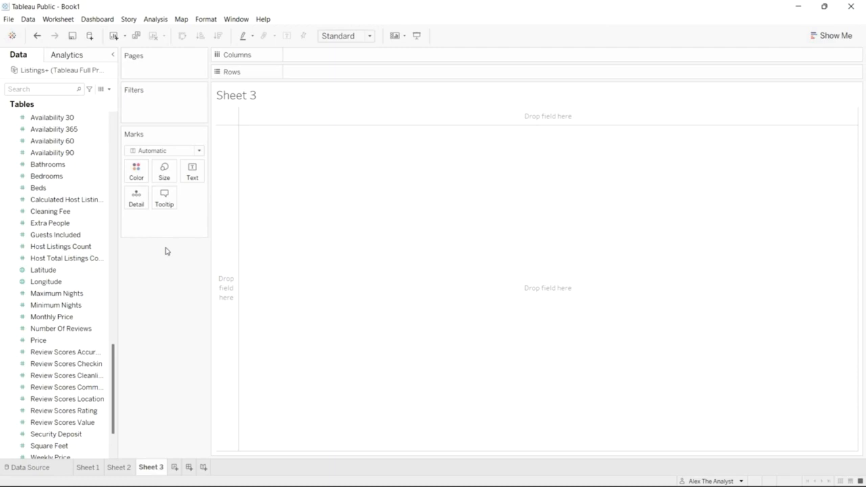
pyautogui.scroll(15, 101, 235)
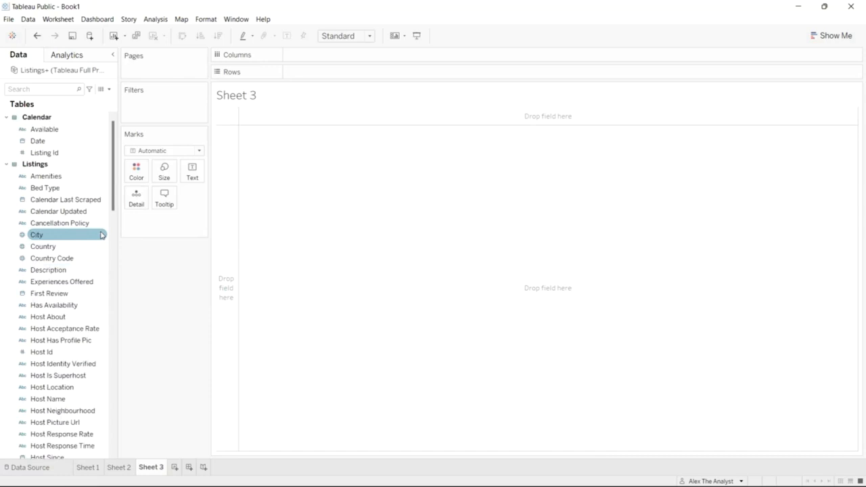
pyautogui.click(71, 144)
pyautogui.click(71, 146)
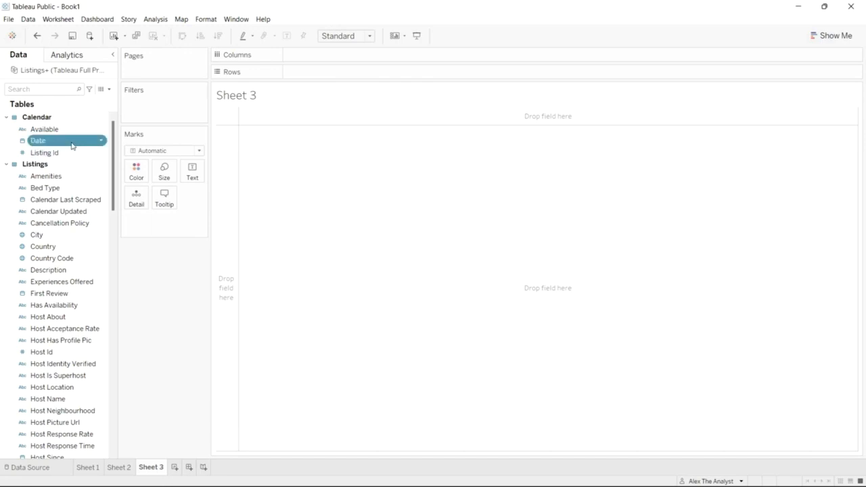
pyautogui.moveTo(72, 146); pyautogui.dragTo(344, 57)
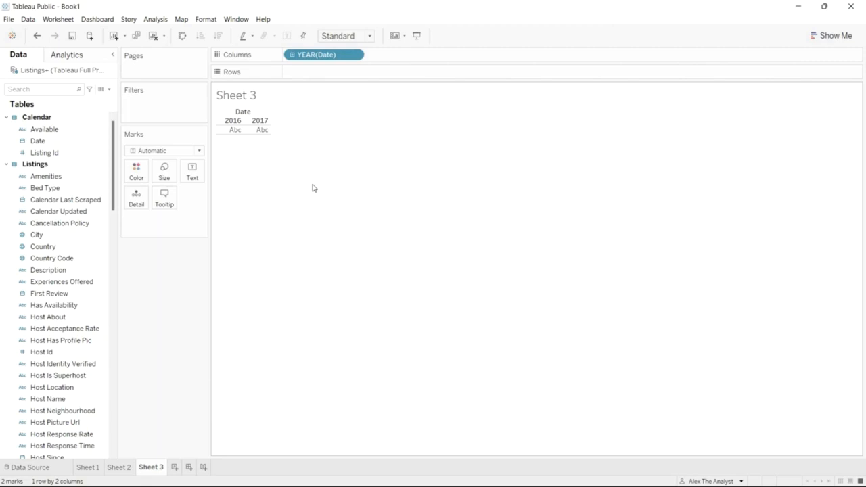
# Widen the data pane to read the full field names and place the Calendar table's price on Rows in Sheet 3
pyautogui.moveTo(114, 164); pyautogui.dragTo(121, 404)
pyautogui.click(86, 293)
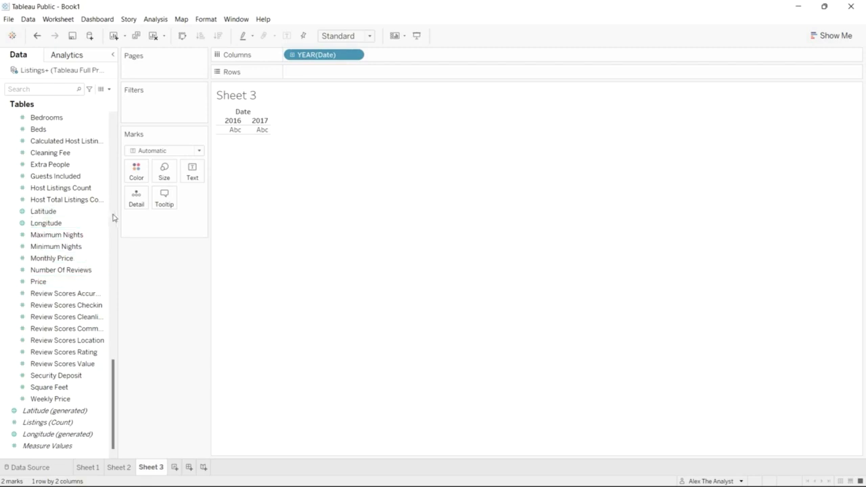
pyautogui.moveTo(118, 215); pyautogui.dragTo(155, 211)
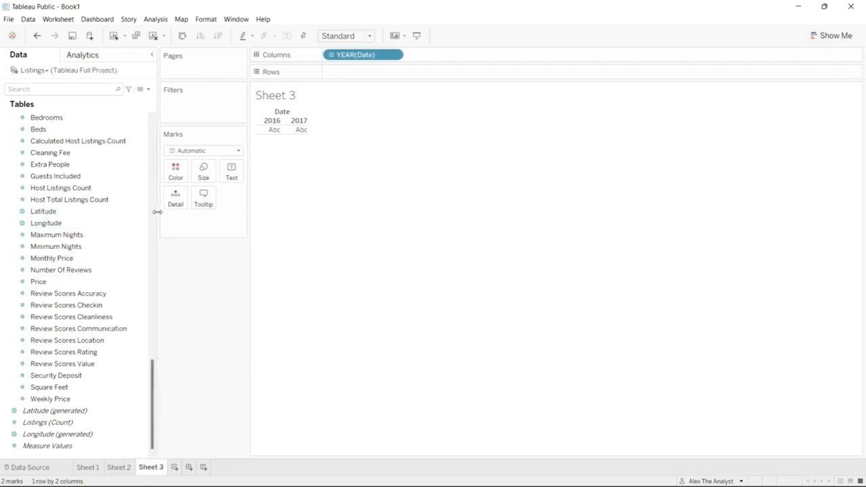
pyautogui.moveTo(149, 379); pyautogui.dragTo(149, 132)
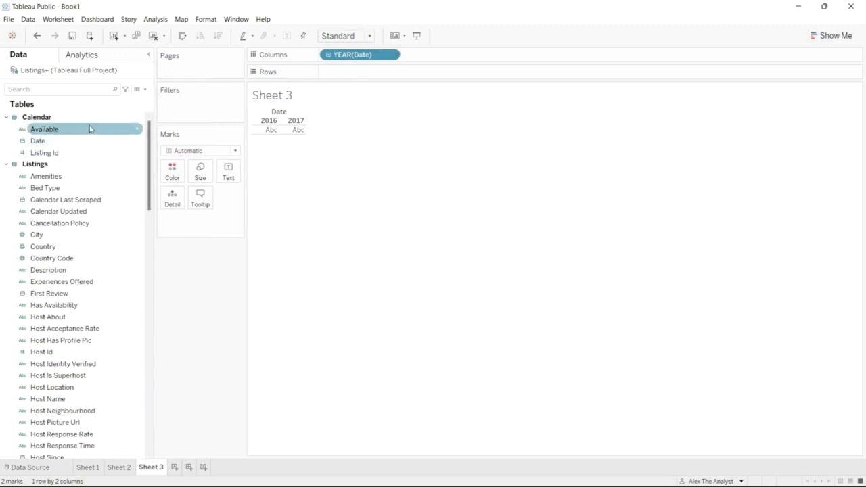
pyautogui.scroll(-1, 151, 184)
pyautogui.moveTo(151, 185); pyautogui.dragTo(150, 334)
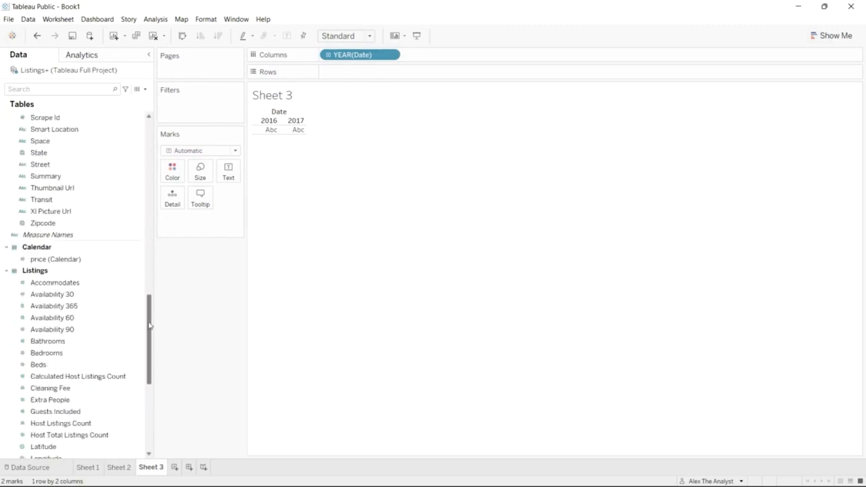
pyautogui.click(83, 261)
pyautogui.moveTo(83, 264); pyautogui.dragTo(380, 76)
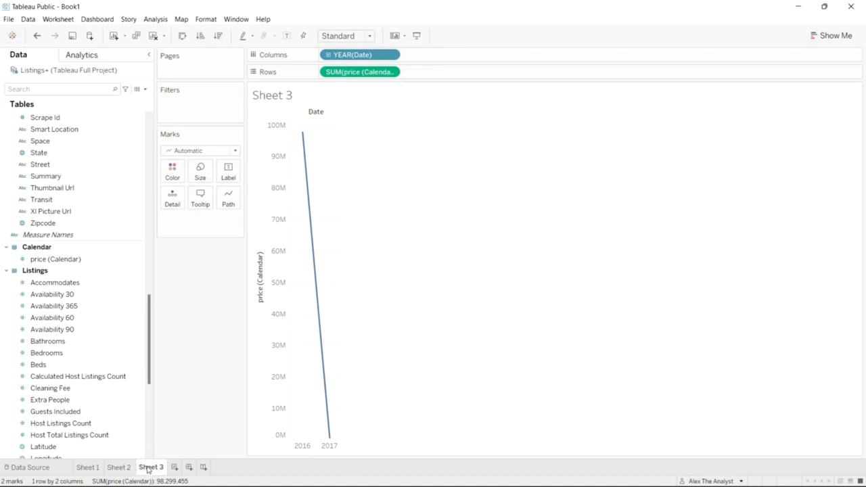
# Try grouping the Date on Columns by Quarter and return it to Year
pyautogui.click(391, 55)
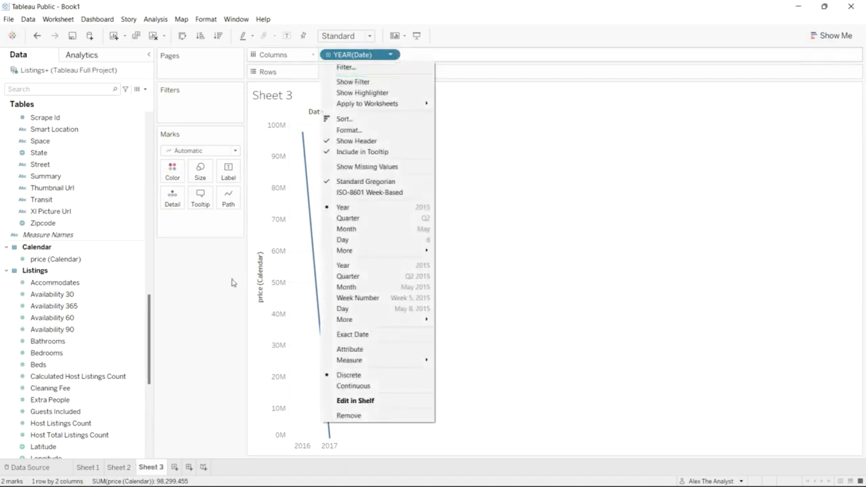
pyautogui.click(238, 276)
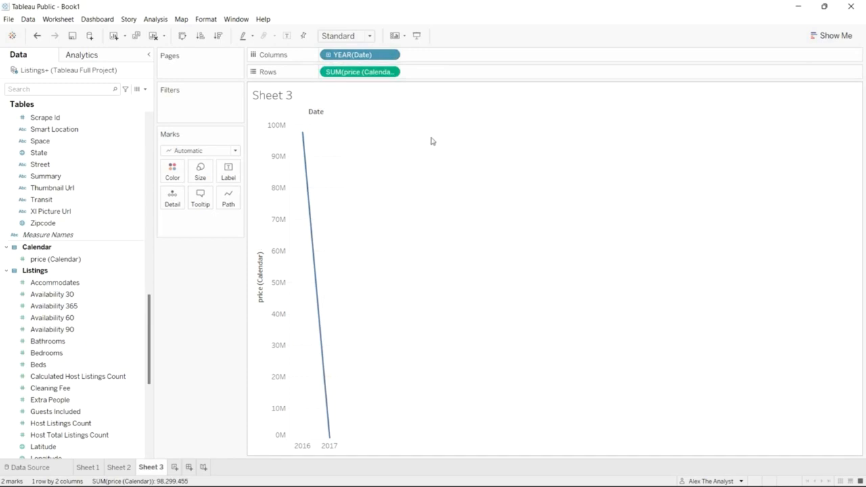
pyautogui.click(390, 55)
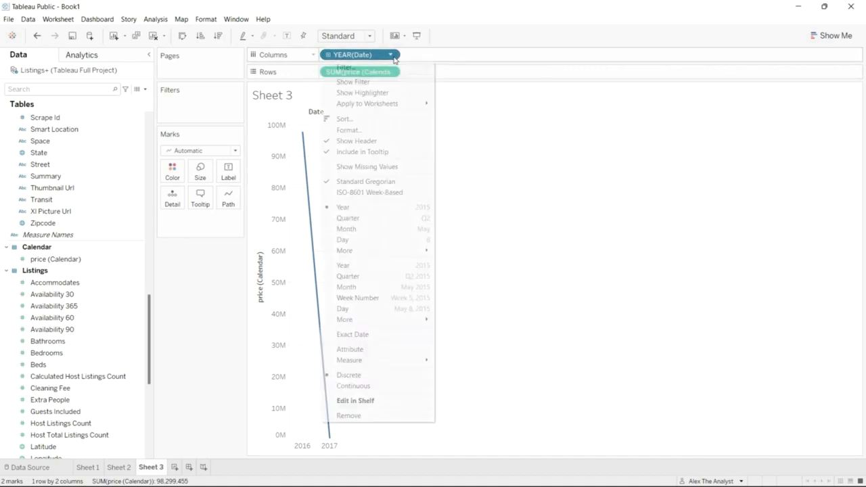
pyautogui.doubleClick(395, 56)
pyautogui.click(422, 118)
pyautogui.click(391, 55)
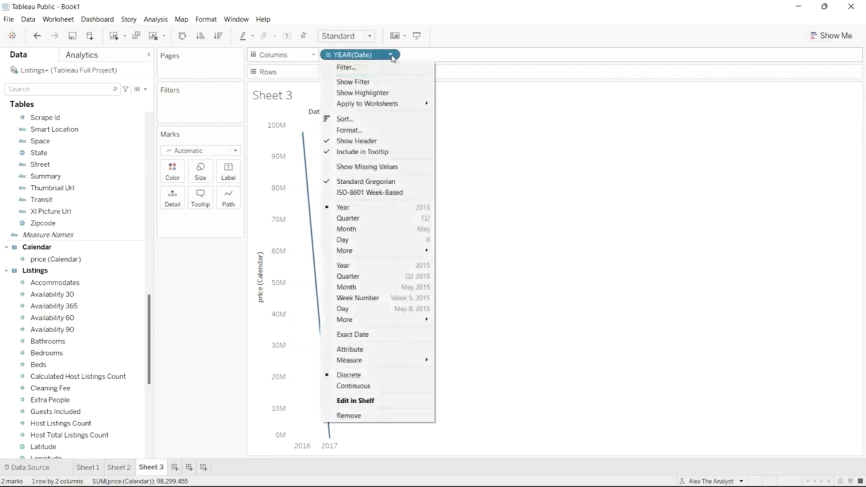
pyautogui.click(373, 218)
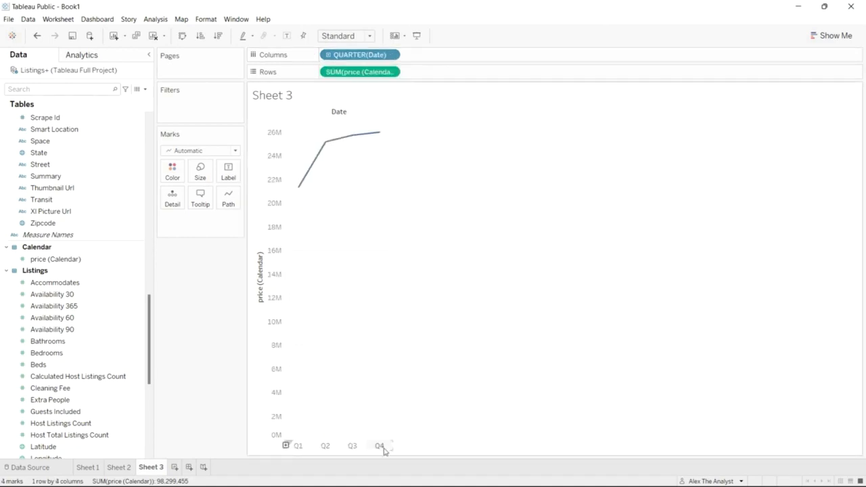
pyautogui.click(391, 54)
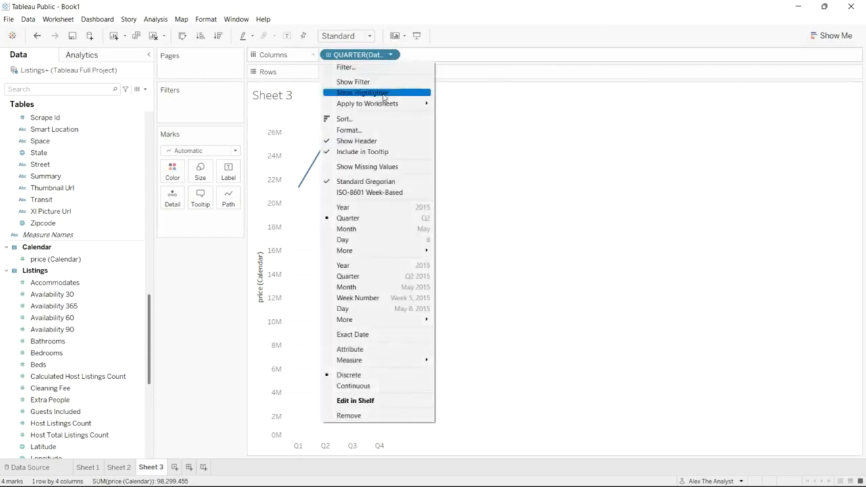
pyautogui.click(364, 214)
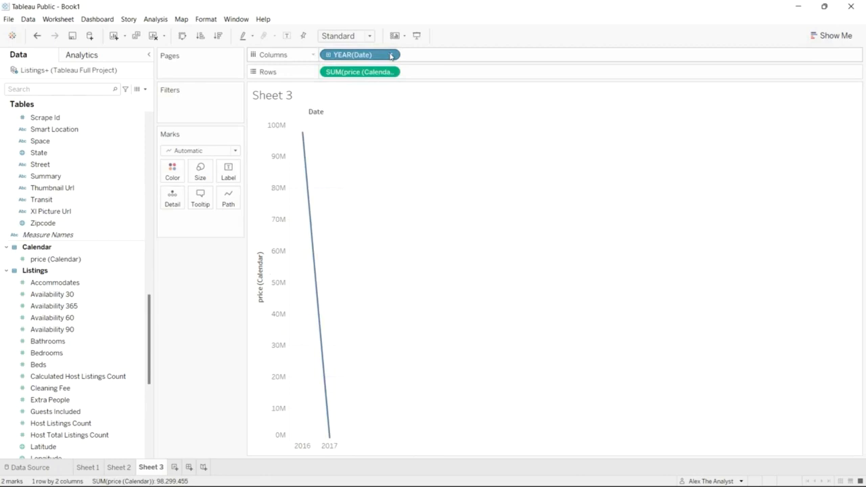
# Compare the price line with Date grouped by continuous Week Number, by Quarter and by Year
pyautogui.click(390, 55)
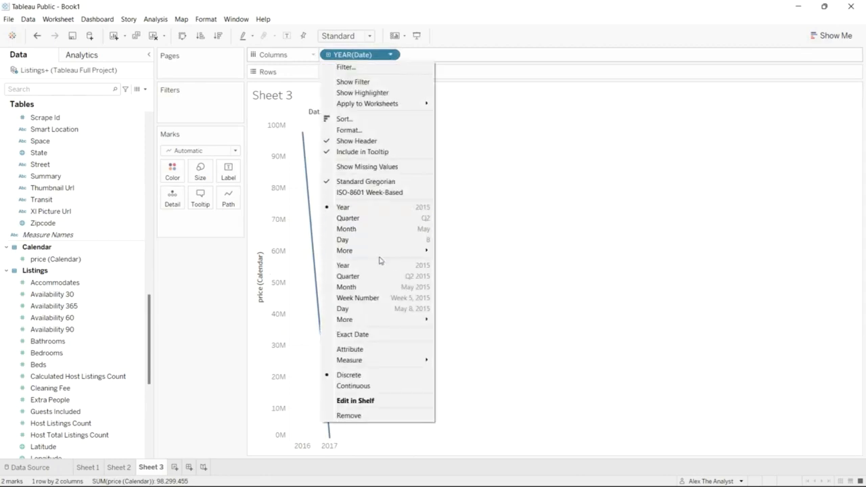
pyautogui.click(380, 299)
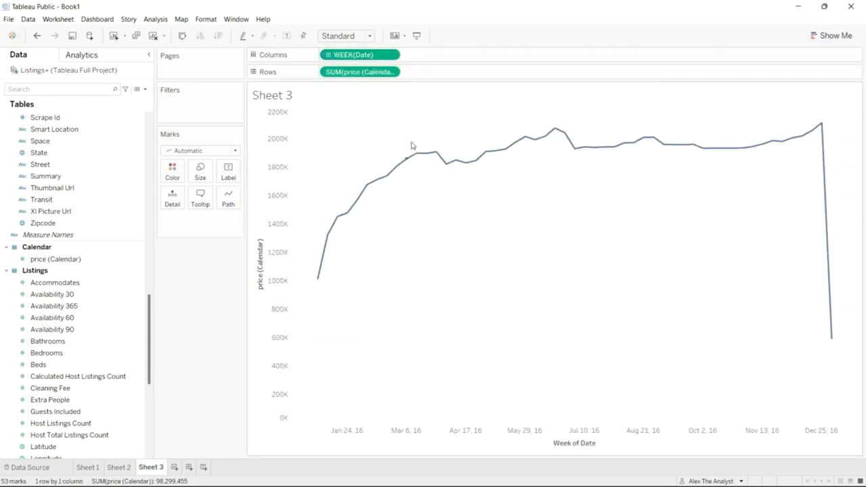
pyautogui.click(391, 56)
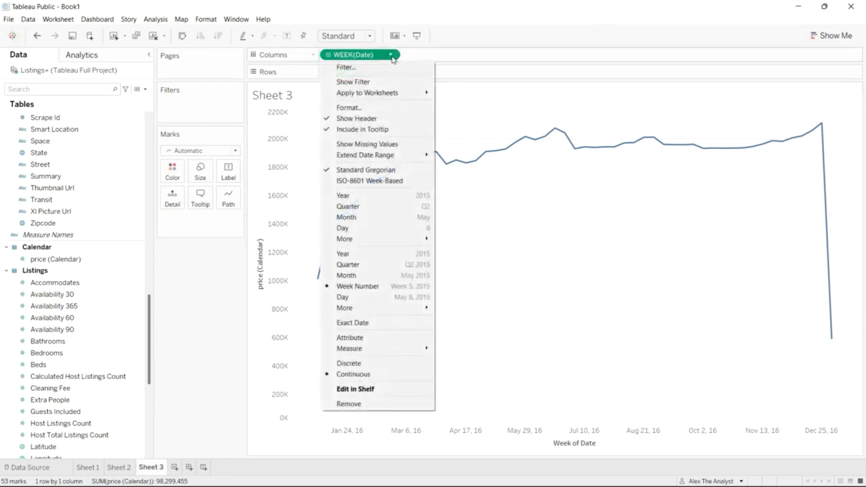
pyautogui.click(362, 211)
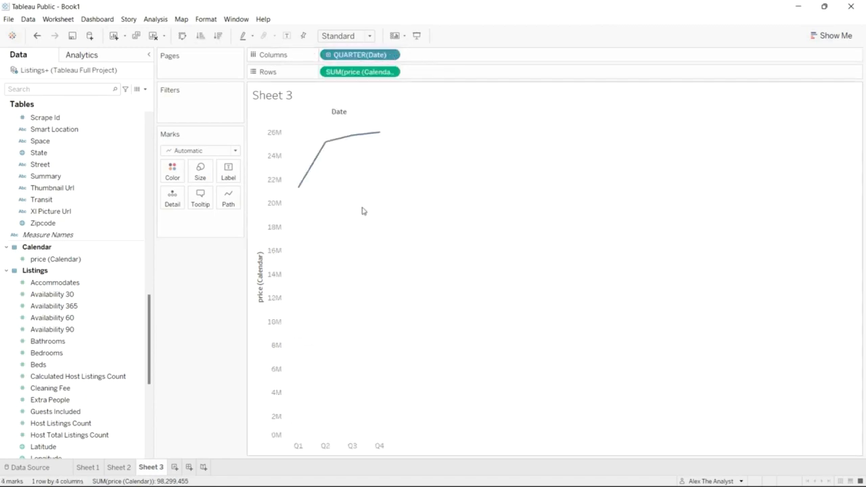
pyautogui.click(391, 55)
pyautogui.click(372, 300)
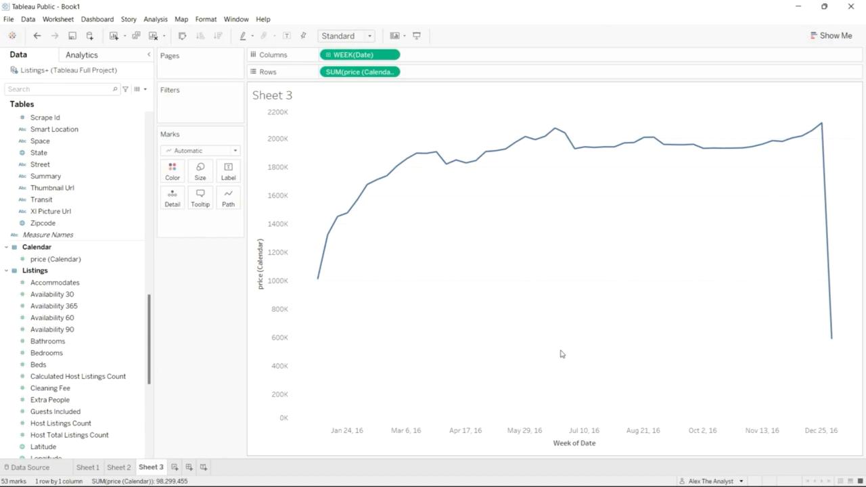
pyautogui.click(395, 55)
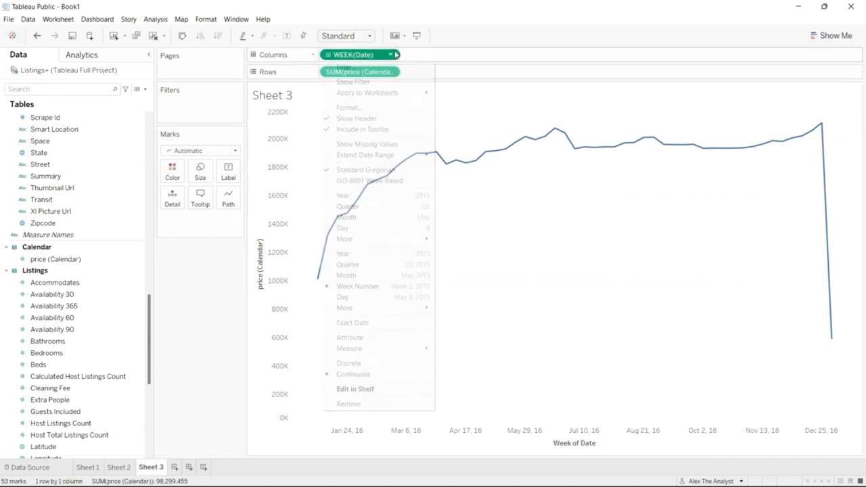
pyautogui.click(360, 197)
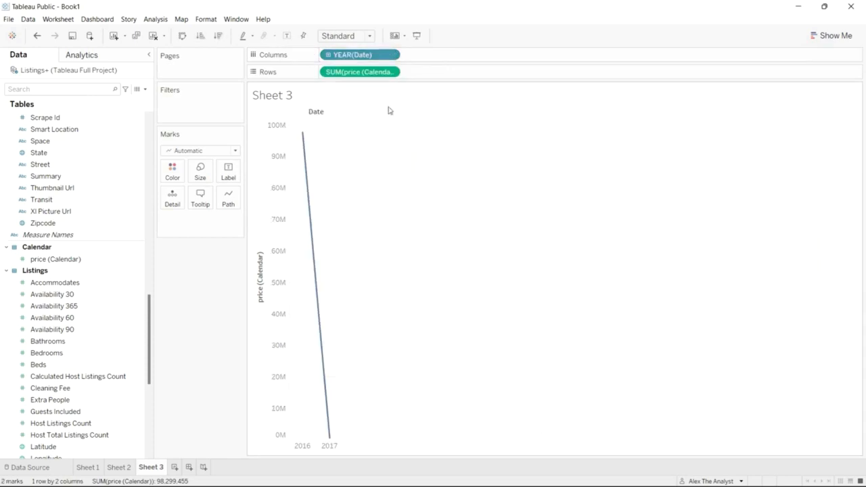
# Set the Date on Columns to continuous Week Number and inspect the drop at the end of the price line
pyautogui.click(391, 57)
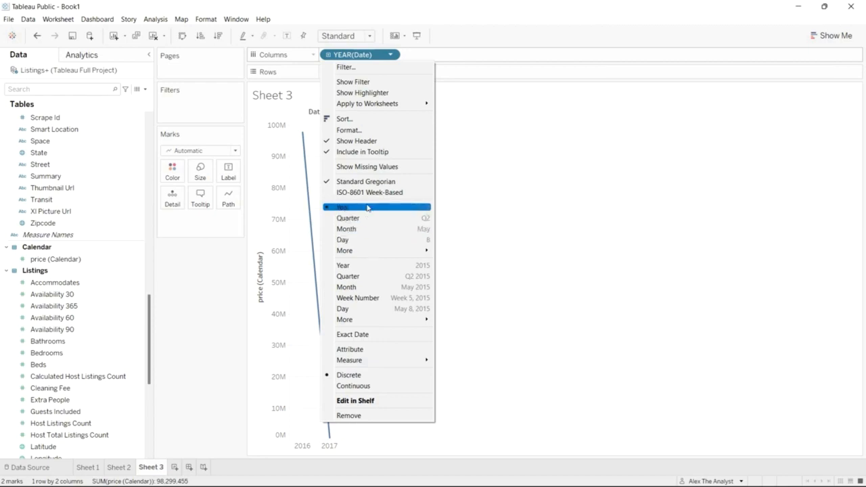
pyautogui.click(368, 298)
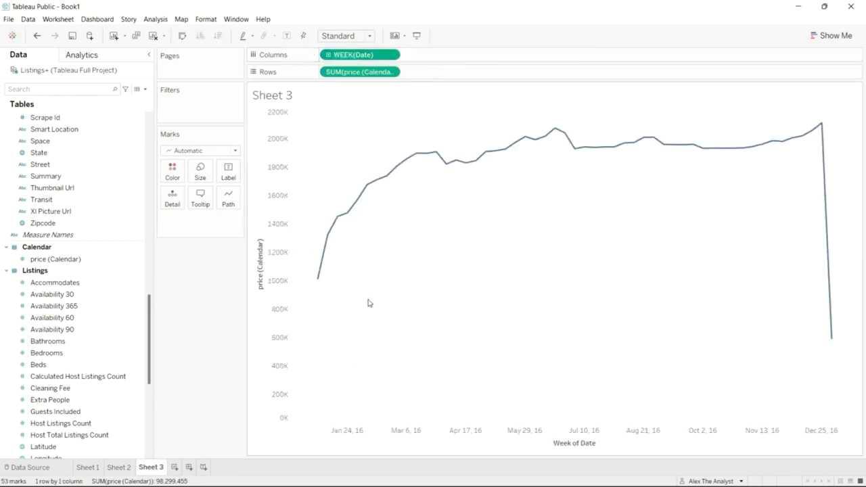
pyautogui.moveTo(818, 130)
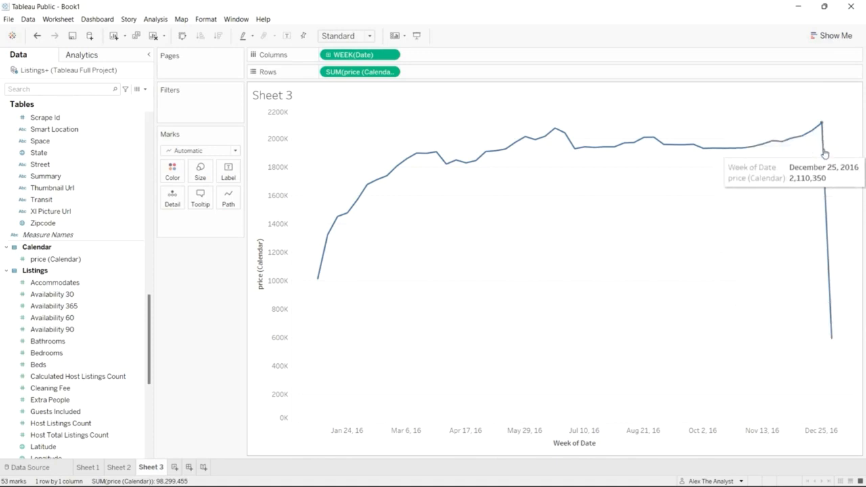
pyautogui.moveTo(833, 335)
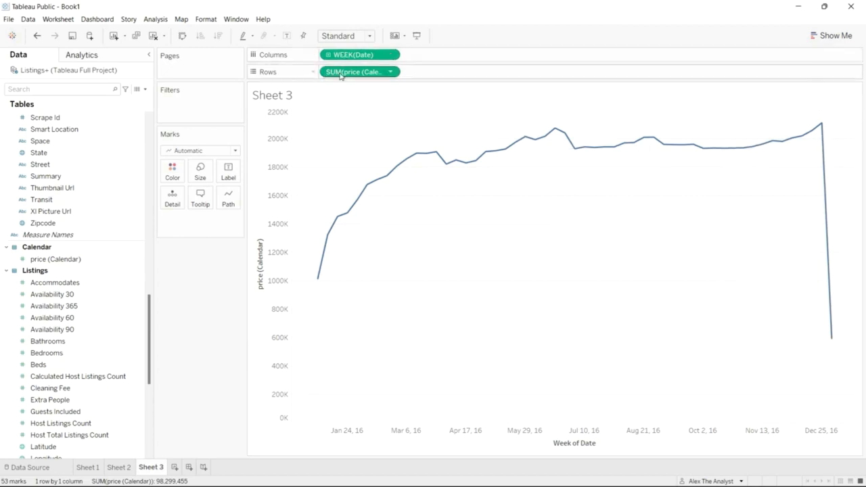
pyautogui.moveTo(824, 171)
pyautogui.moveTo(831, 309)
pyautogui.moveTo(765, 147)
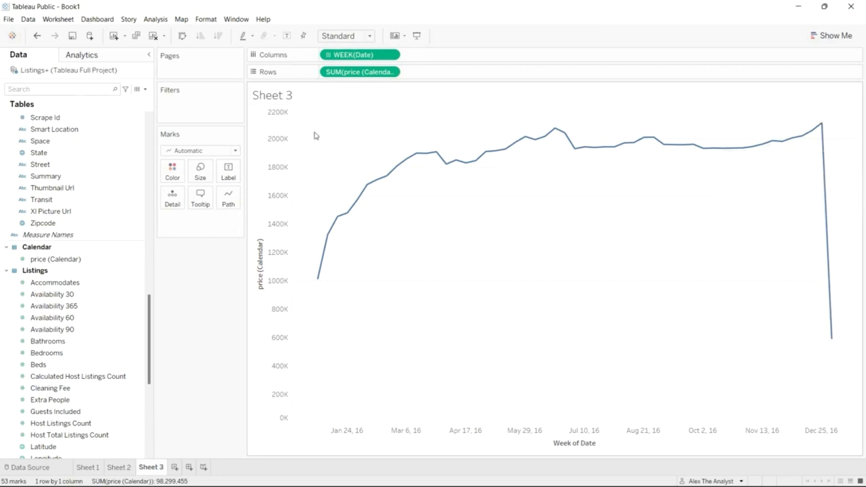
pyautogui.click(391, 55)
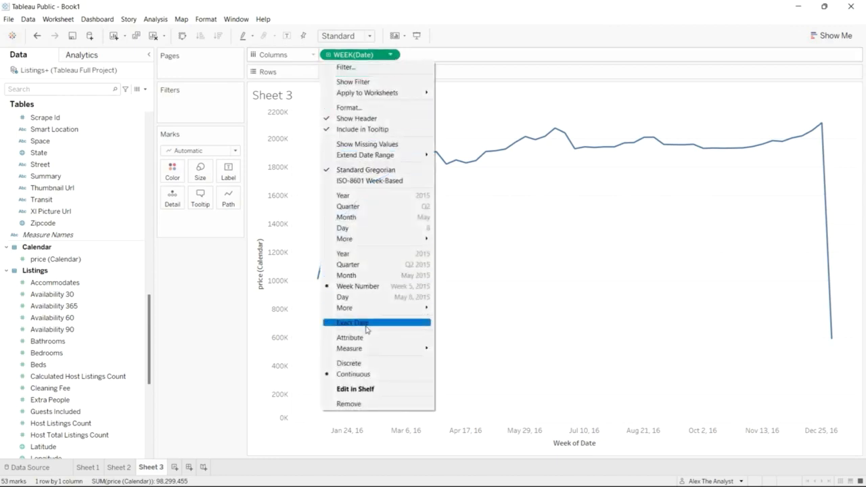
pyautogui.click(391, 109)
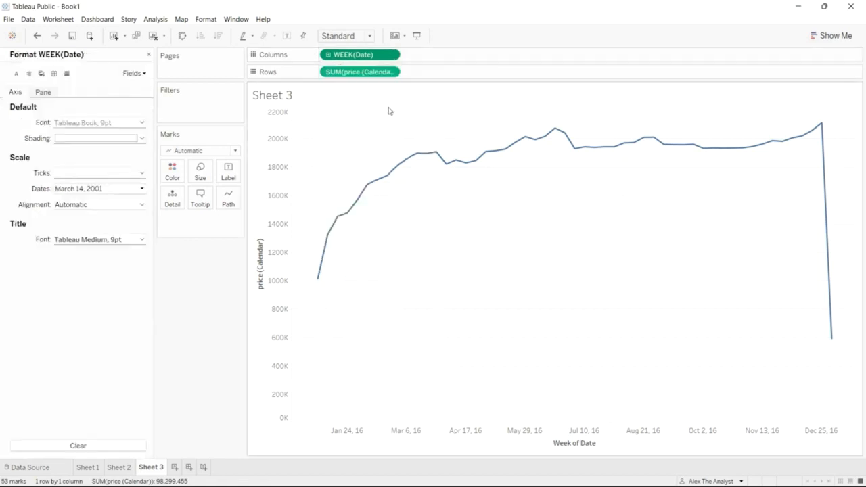
pyautogui.click(149, 55)
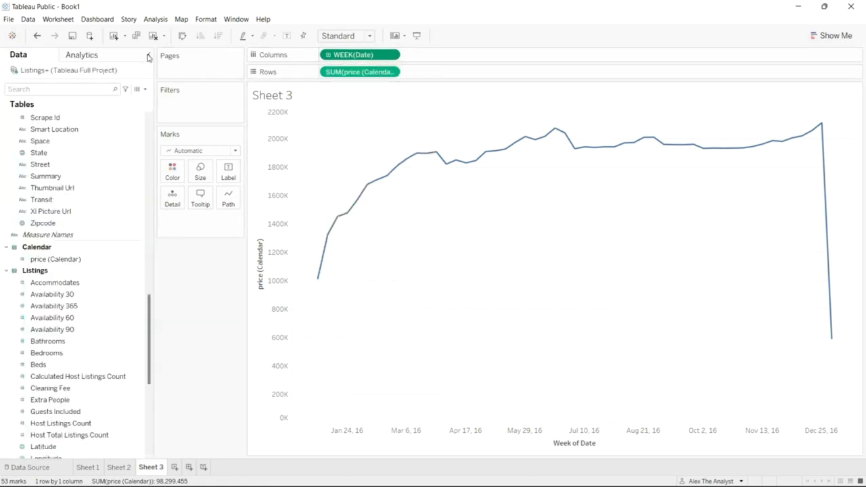
# Filter the weekly Date with a range of dates ending on 12/31/2016
pyautogui.click(391, 55)
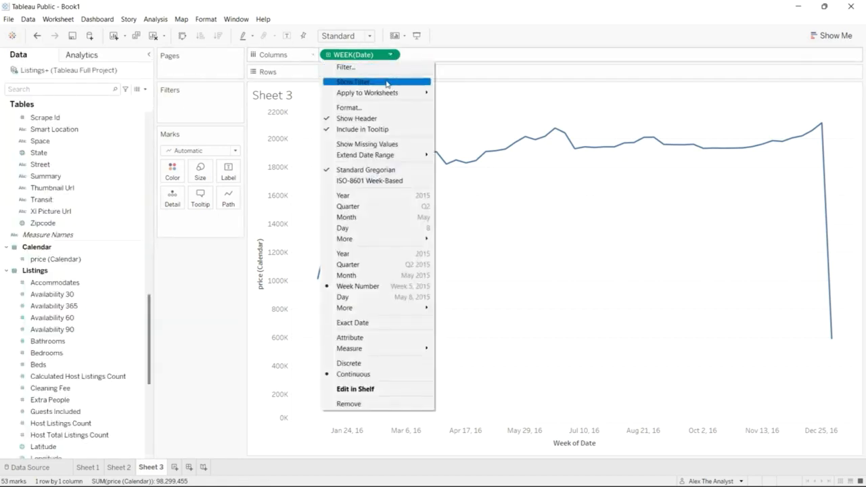
pyautogui.click(387, 67)
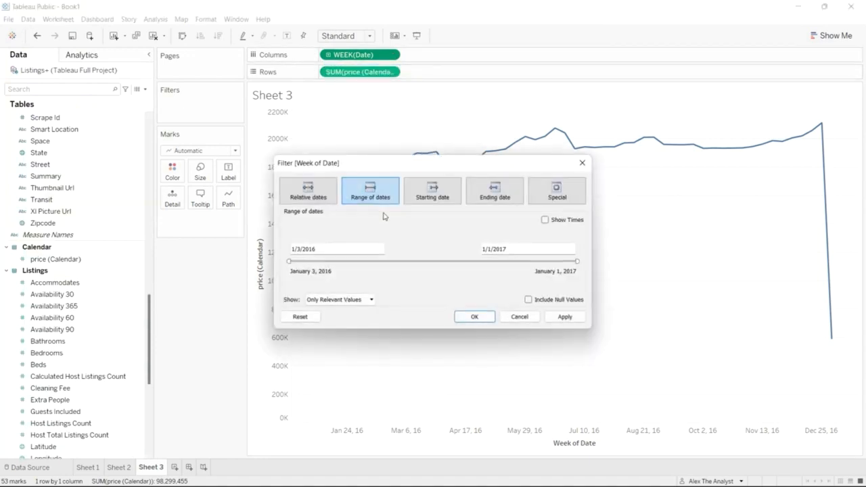
pyautogui.moveTo(577, 261); pyautogui.dragTo(573, 261)
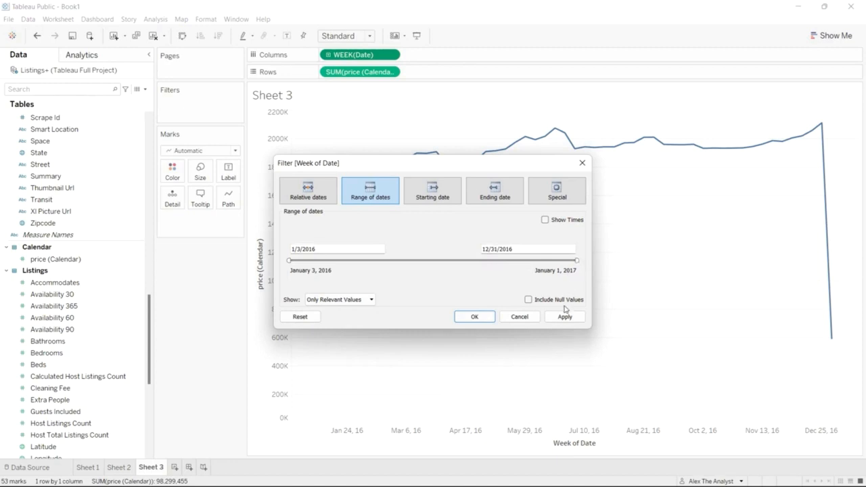
pyautogui.click(476, 318)
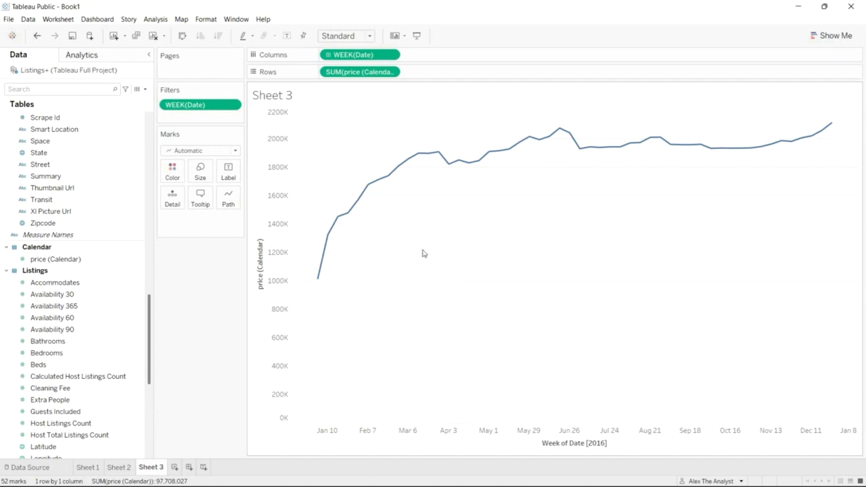
# Look over the suggested chart types and check the weekly price totals at the start of 2016
pyautogui.click(828, 42)
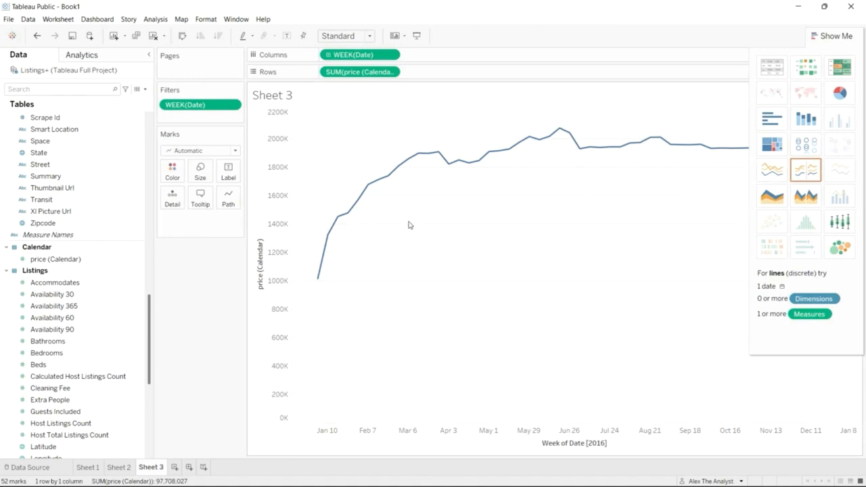
pyautogui.click(834, 37)
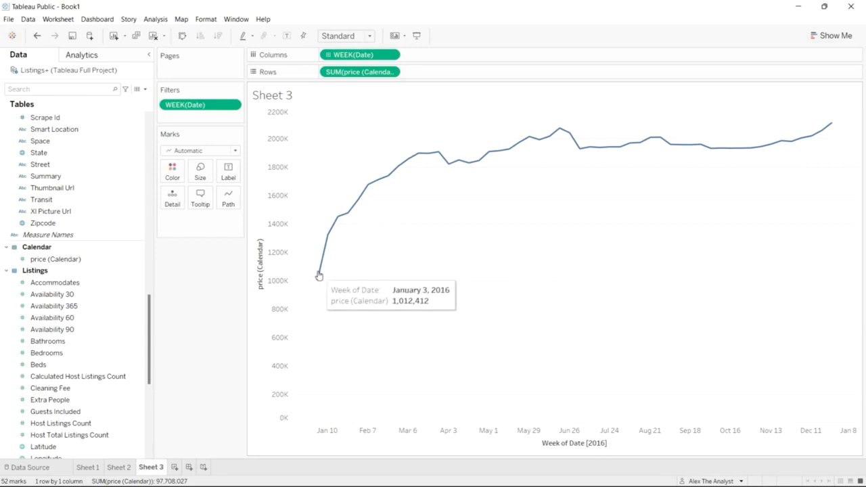
pyautogui.moveTo(330, 250)
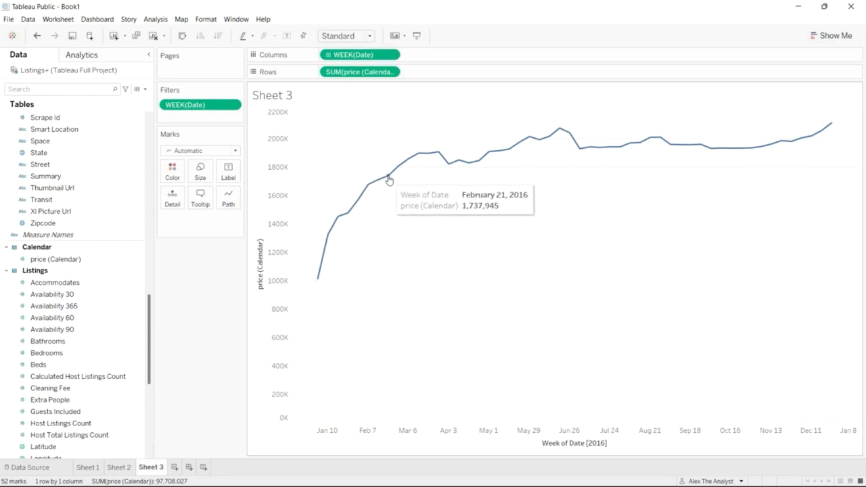
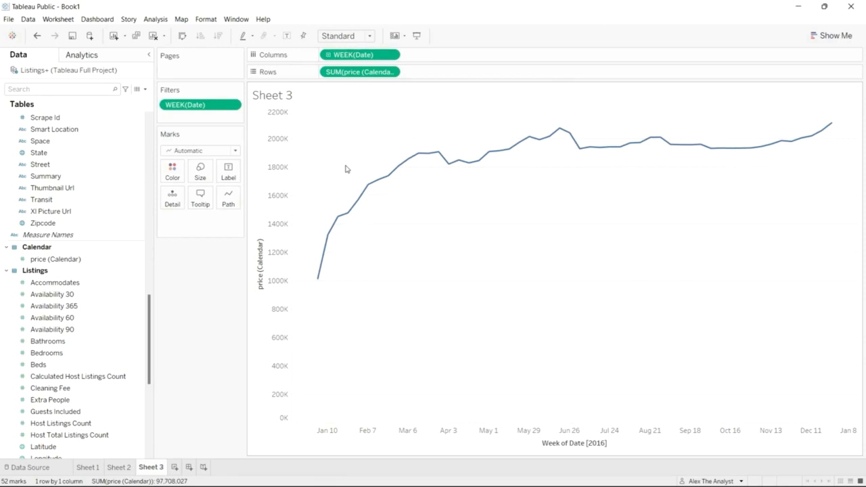
# Change the title of the weekly revenue line chart to "Revenue for Year" in bold
pyautogui.doubleClick(275, 97)
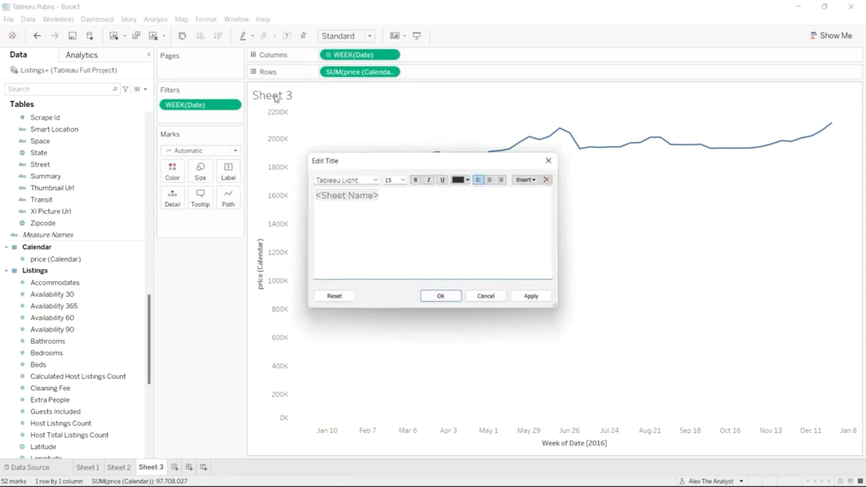
pyautogui.write('R')
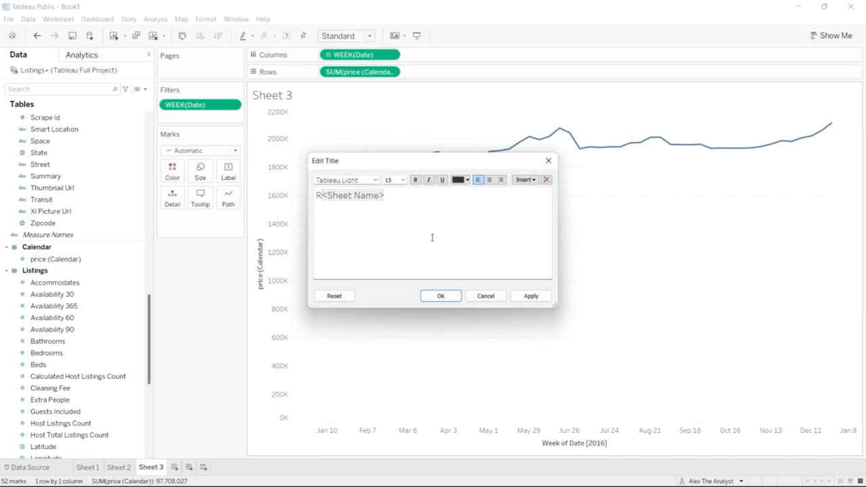
pyautogui.moveTo(404, 198); pyautogui.dragTo(314, 196)
pyautogui.write('Reve')
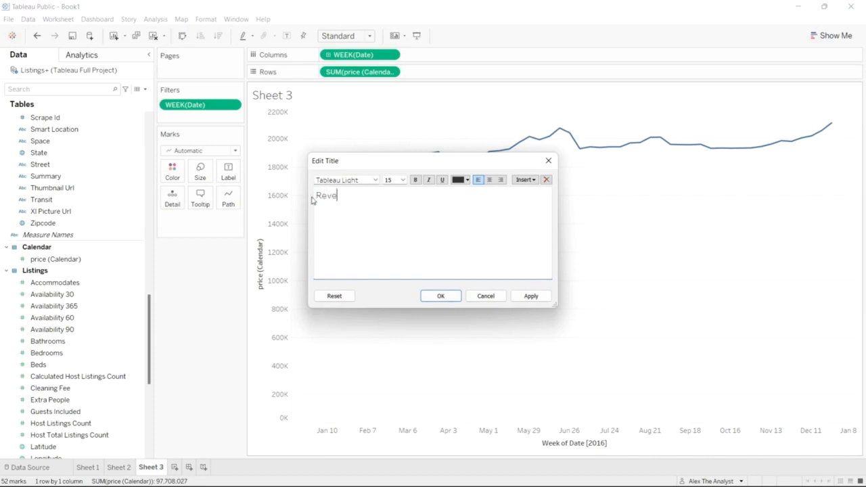
pyautogui.write('nue for Year')
pyautogui.moveTo(406, 205); pyautogui.dragTo(304, 198)
pyautogui.click(416, 180)
pyautogui.click(530, 295)
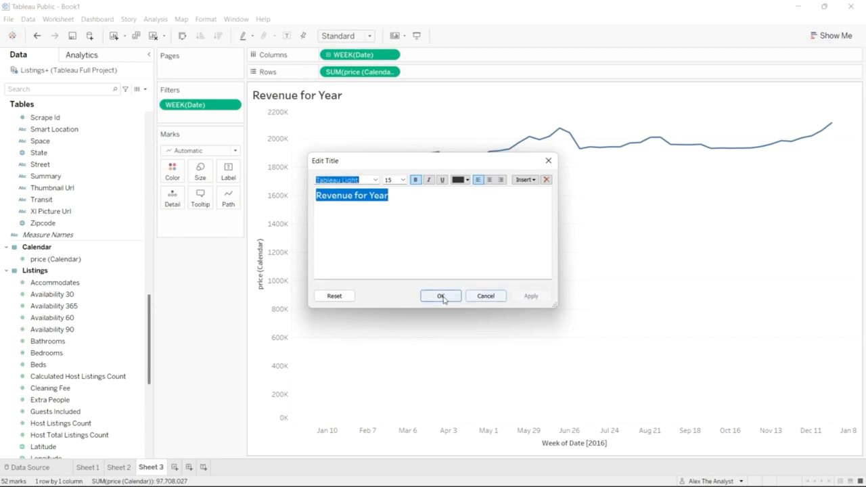
pyautogui.click(440, 295)
# Change the map title on Sheet 2 to "Price Per Zipcode" in bold
pyautogui.click(119, 467)
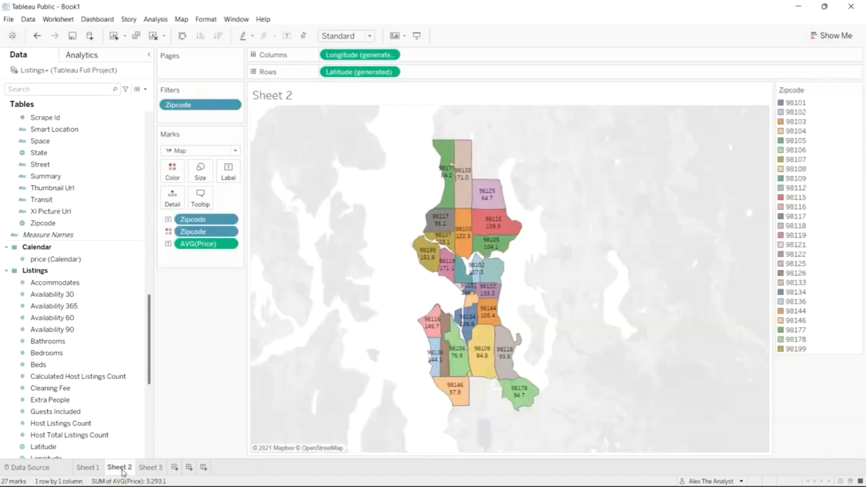
pyautogui.doubleClick(281, 99)
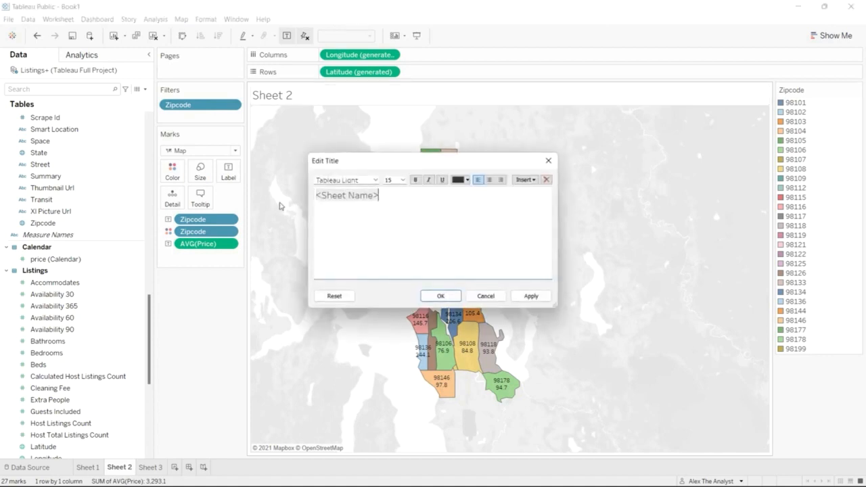
pyautogui.moveTo(403, 197); pyautogui.dragTo(312, 196)
pyautogui.write('Price Per Zipcode')
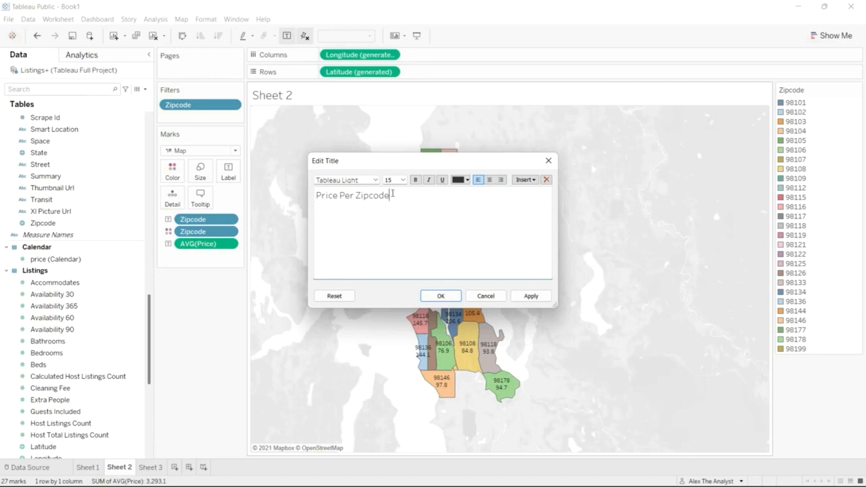
pyautogui.moveTo(412, 191); pyautogui.dragTo(304, 200)
pyautogui.click(416, 179)
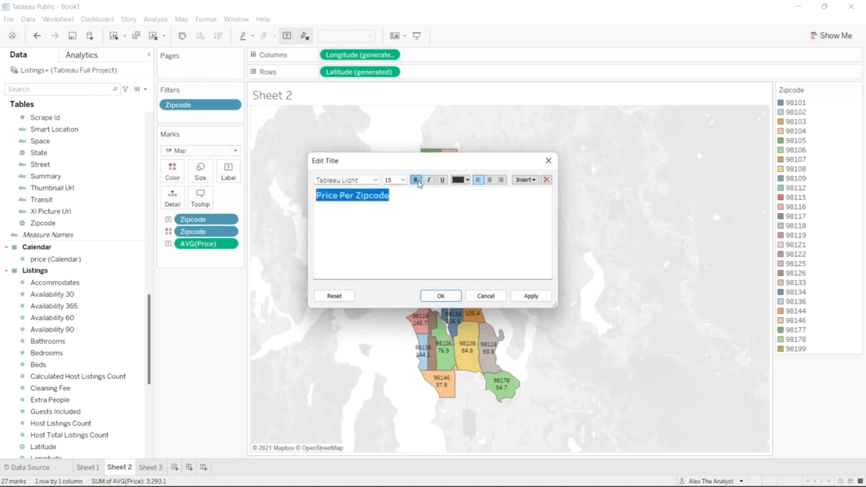
pyautogui.click(417, 205)
pyautogui.click(530, 296)
pyautogui.click(440, 295)
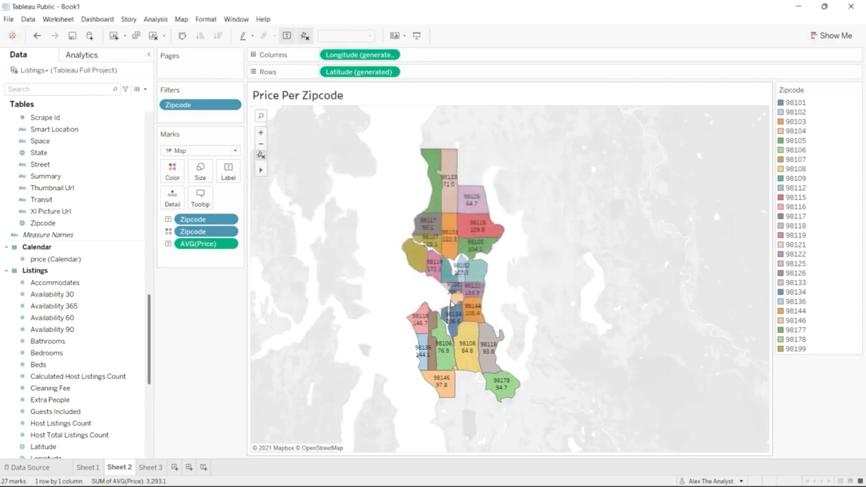
# Add two new worksheets and open the empty Sheet 4 after reviewing the existing charts
pyautogui.click(176, 467)
pyautogui.click(206, 466)
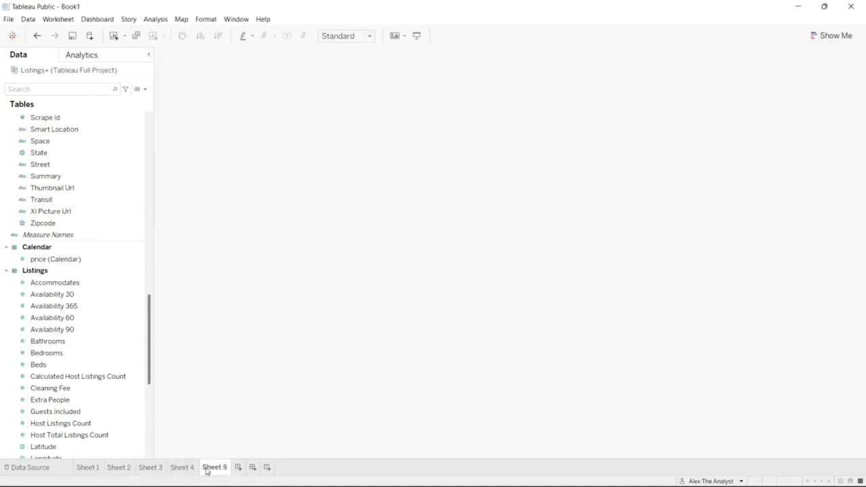
pyautogui.click(150, 468)
pyautogui.click(172, 468)
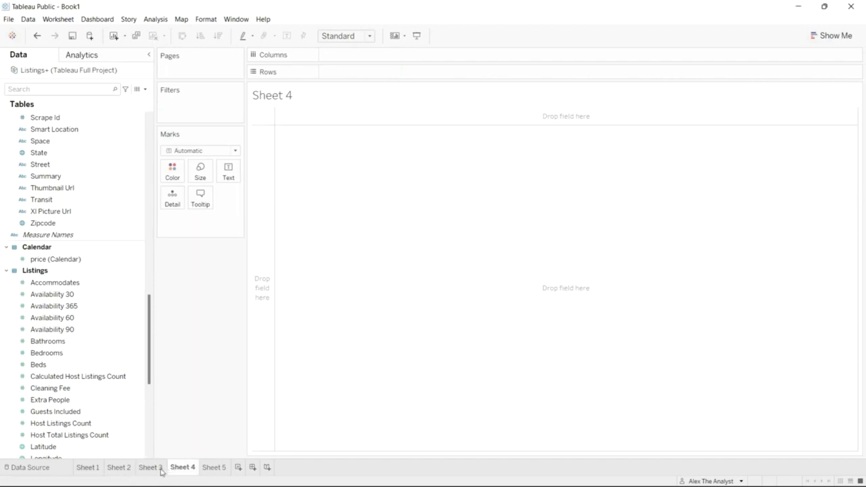
pyautogui.click(87, 468)
pyautogui.click(119, 467)
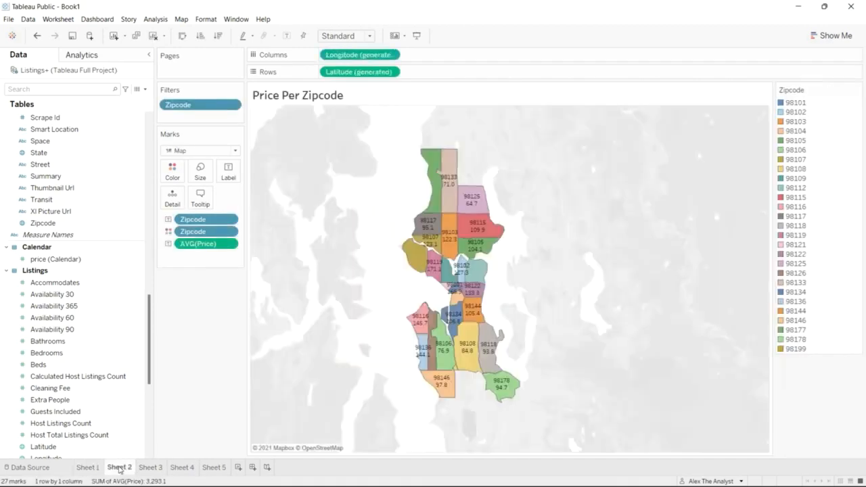
pyautogui.click(151, 468)
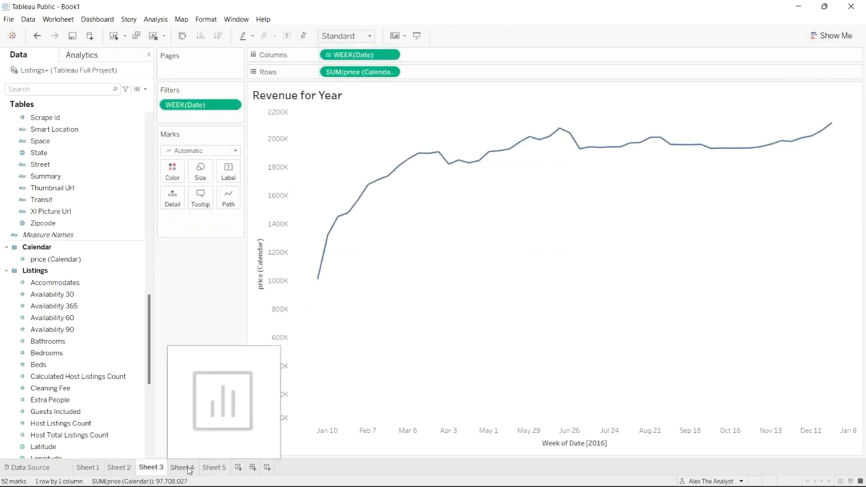
pyautogui.click(183, 468)
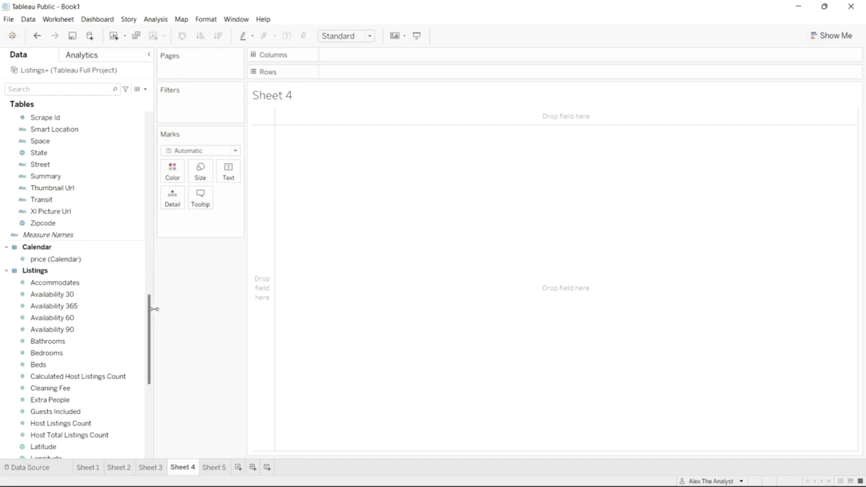
# Try placing the Bedrooms measure from Listings on Columns in Sheet 4
pyautogui.moveTo(149, 318); pyautogui.dragTo(149, 327)
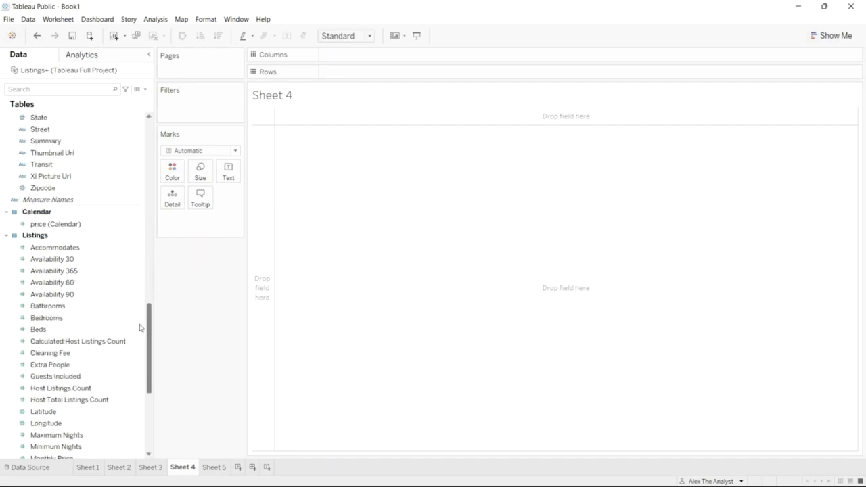
pyautogui.click(77, 320)
pyautogui.moveTo(81, 317); pyautogui.dragTo(361, 55)
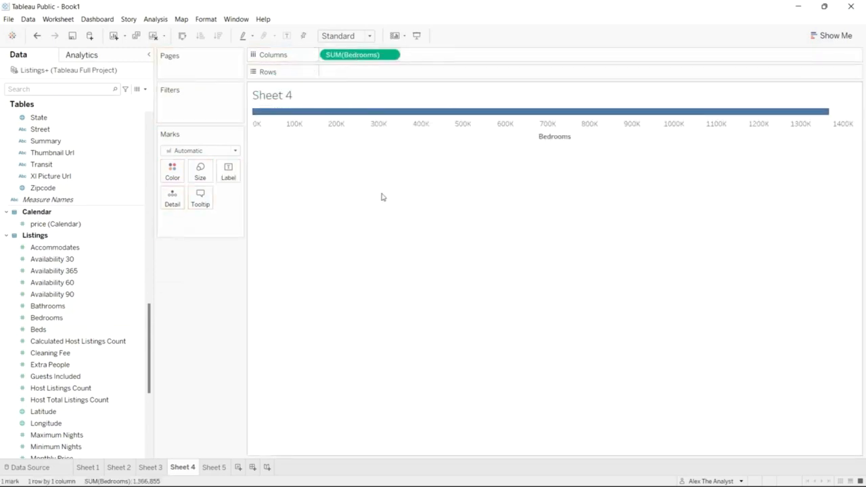
pyautogui.moveTo(362, 59); pyautogui.dragTo(112, 259)
pyautogui.moveTo(84, 317); pyautogui.dragTo(375, 58)
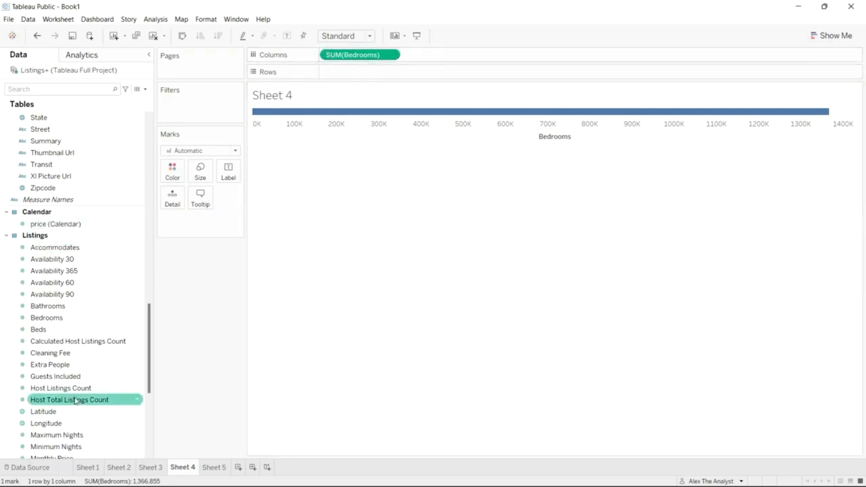
# Try aggregating Bedrooms on Columns by Count (Distinct) instead of Sum
pyautogui.scroll(-5, 71, 399)
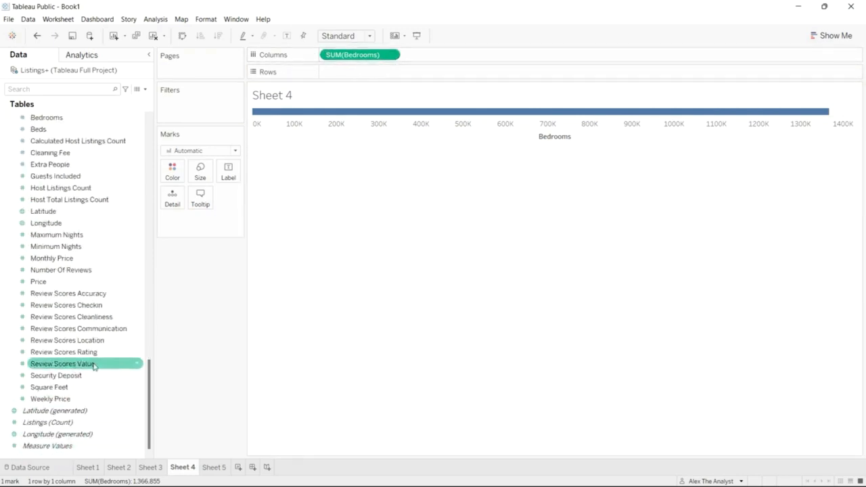
pyautogui.scroll(5, 96, 363)
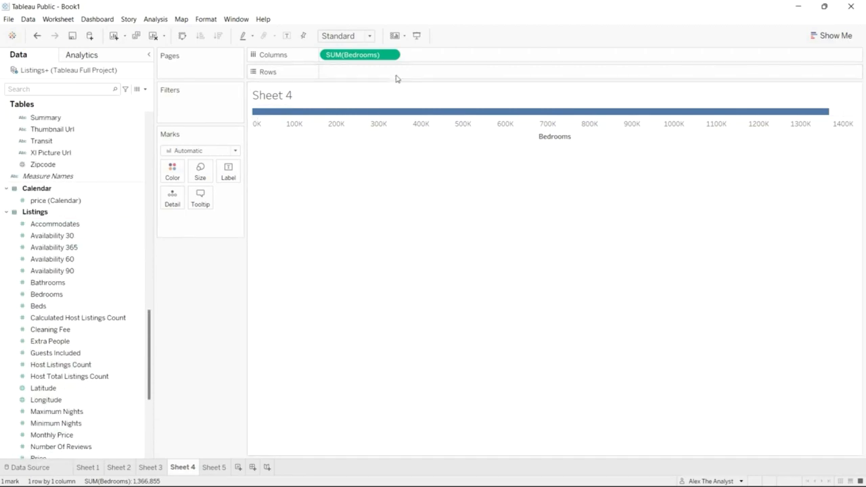
pyautogui.click(391, 54)
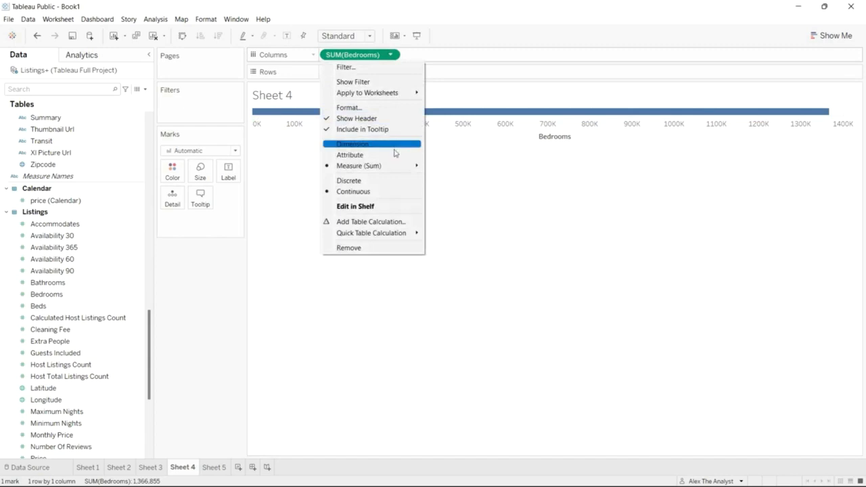
pyautogui.moveTo(396, 168)
pyautogui.click(464, 210)
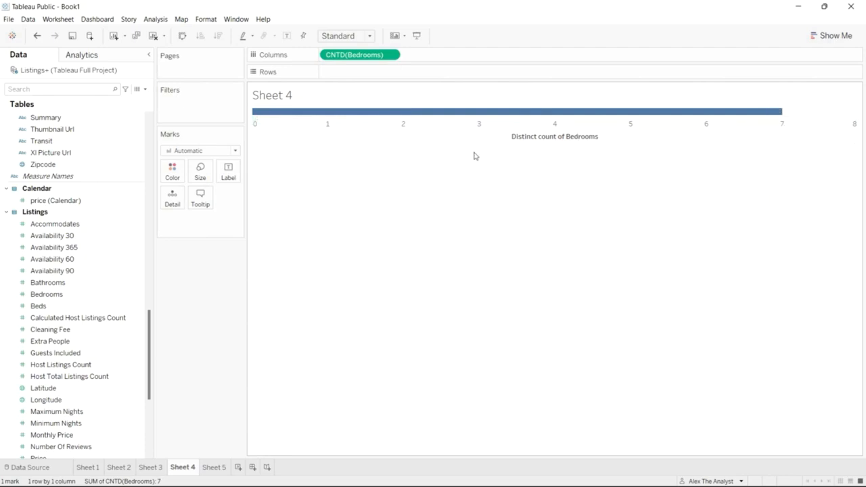
# Look through the available fields and remove the distinct count of Bedrooms from Columns
pyautogui.scroll(4, 92, 126)
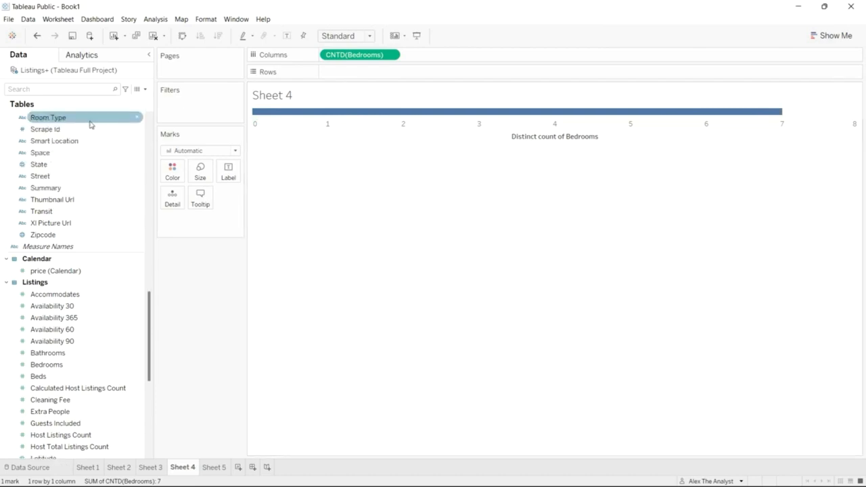
pyautogui.scroll(10, 94, 153)
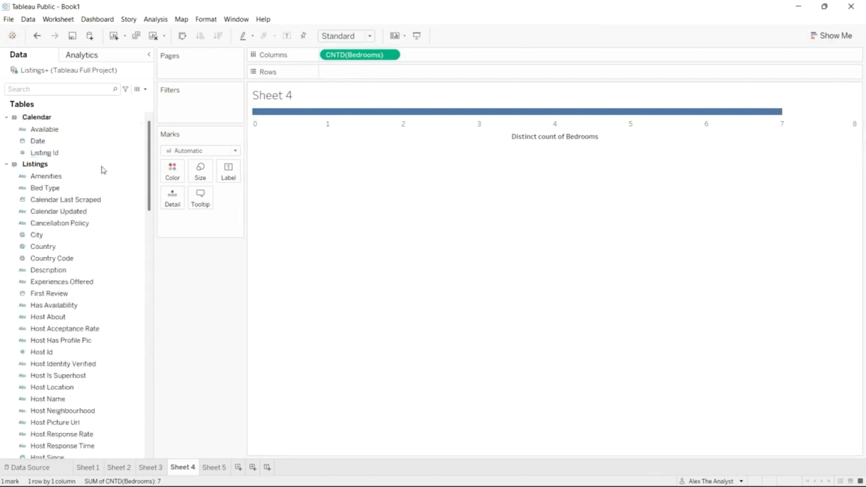
pyautogui.scroll(-20, 93, 310)
pyautogui.scroll(2, 95, 309)
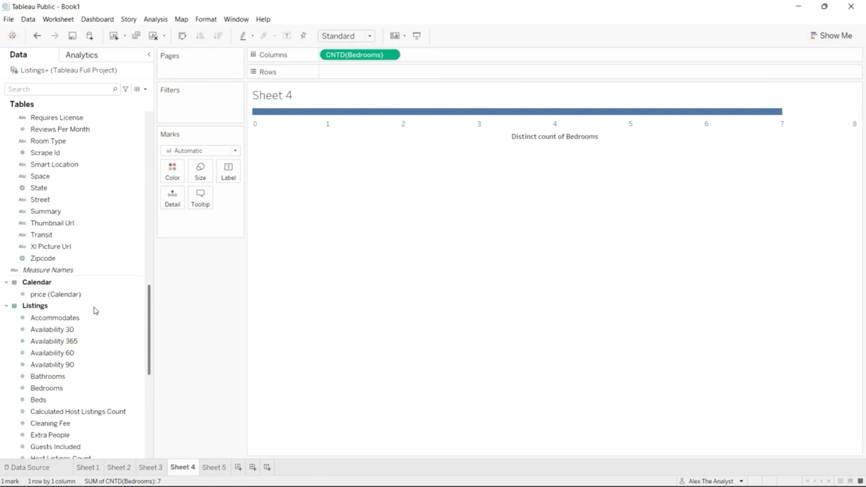
pyautogui.click(391, 55)
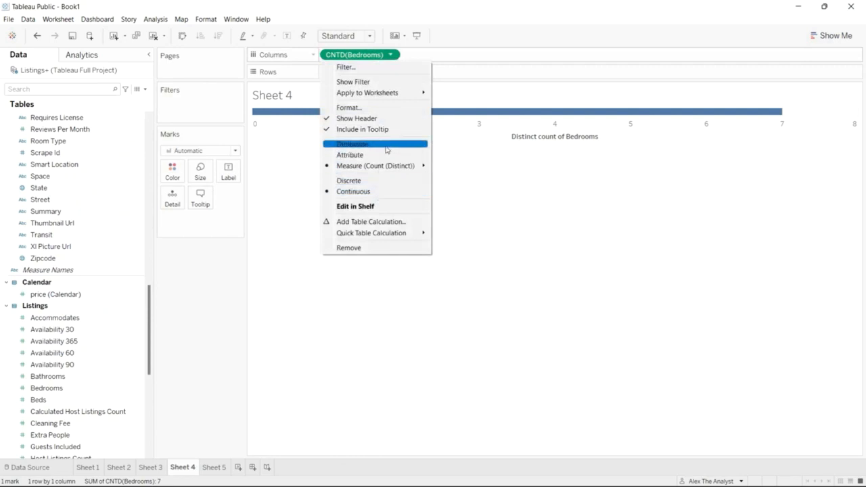
pyautogui.click(348, 248)
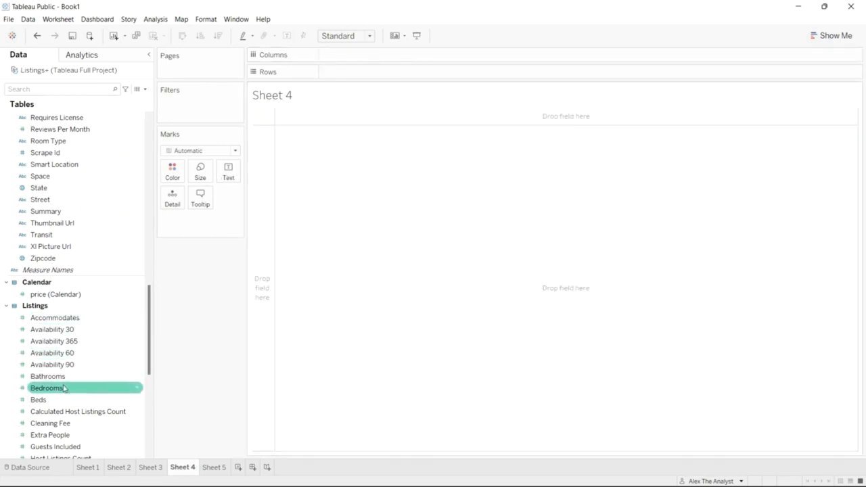
# Convert the Bedrooms field to a dimension and place it on Columns
pyautogui.click(138, 388)
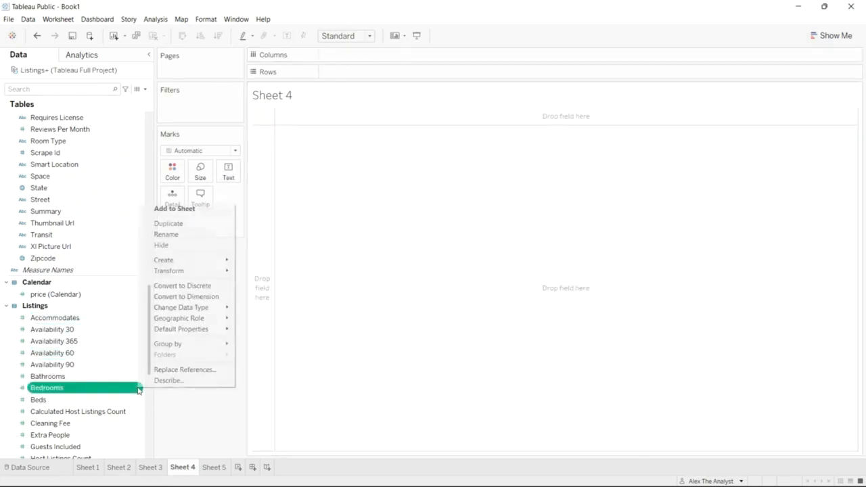
pyautogui.click(192, 298)
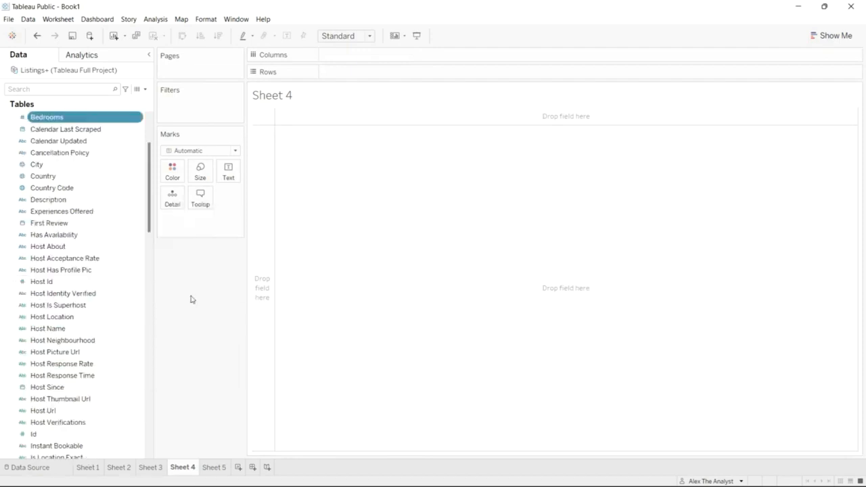
pyautogui.moveTo(62, 118); pyautogui.dragTo(362, 60)
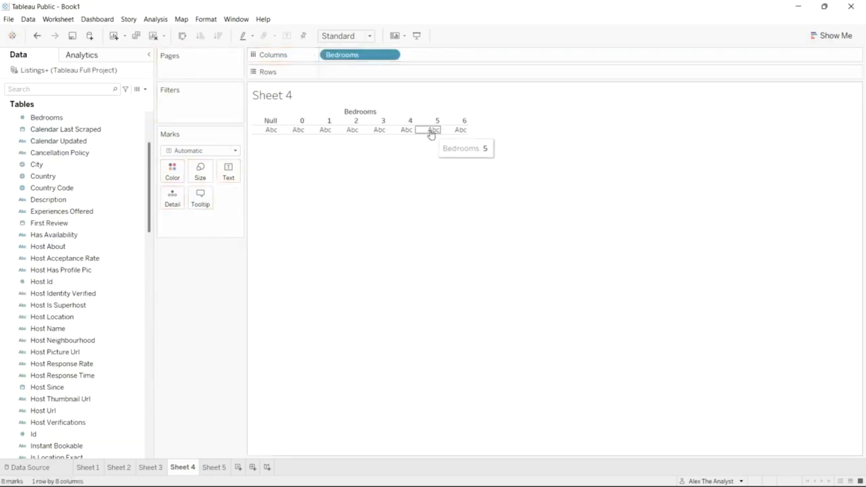
pyautogui.rightClick(274, 122)
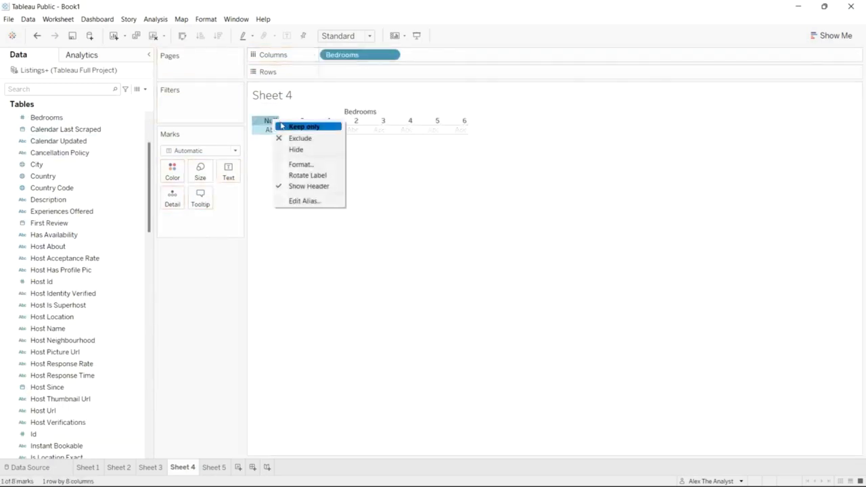
pyautogui.click(315, 92)
pyautogui.click(294, 167)
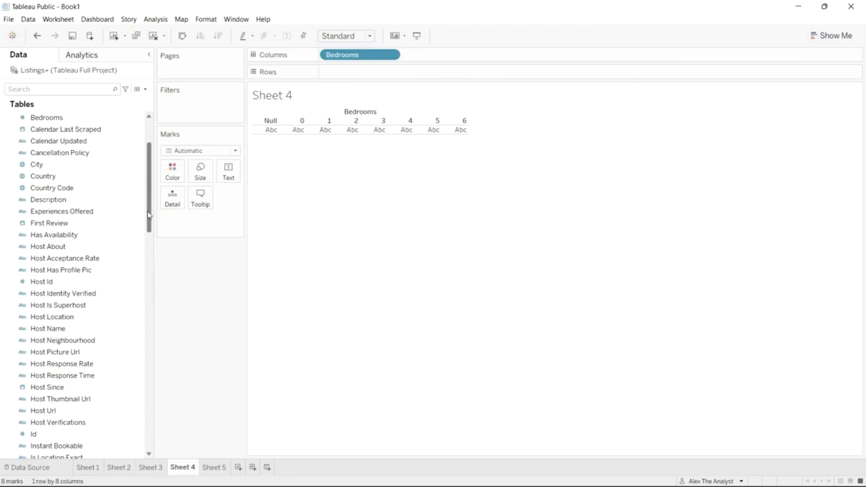
# Place the Price measure from Listings on Rows against Bedrooms in Sheet 4
pyautogui.moveTo(149, 215); pyautogui.dragTo(151, 425)
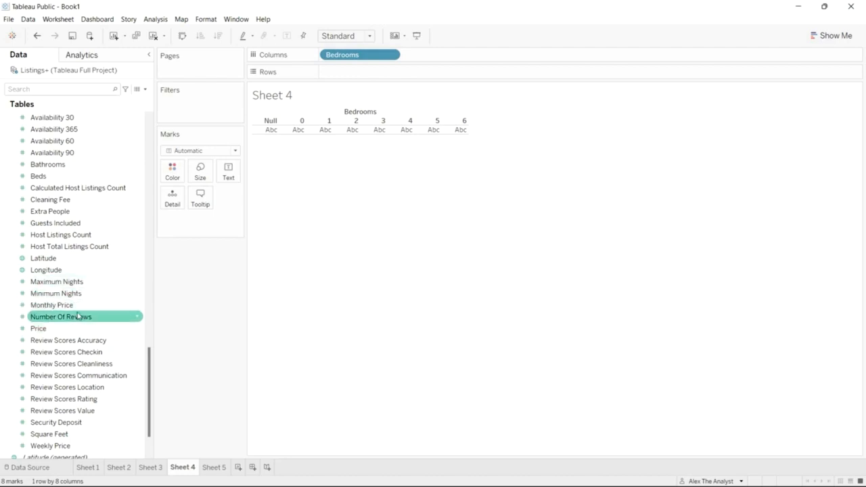
pyautogui.scroll(-2, 78, 316)
pyautogui.scroll(1, 77, 316)
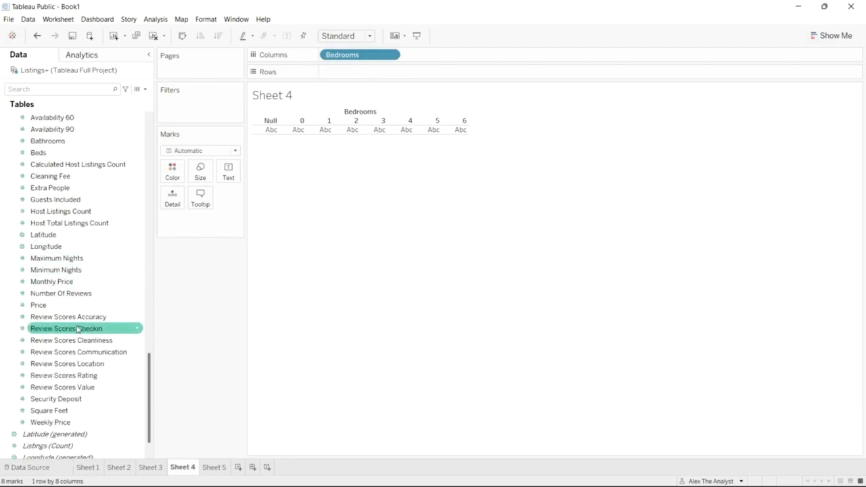
pyautogui.moveTo(38, 304); pyautogui.dragTo(393, 75)
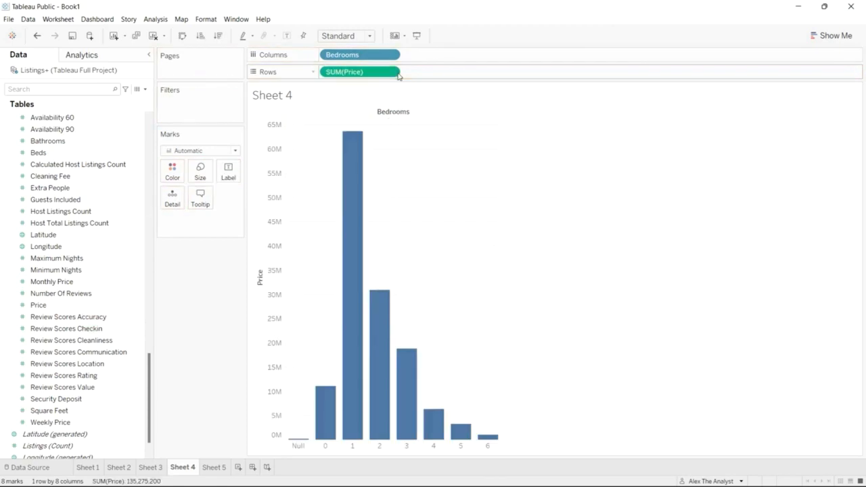
# Aggregate Price on Rows by Average instead of Sum
pyautogui.click(390, 72)
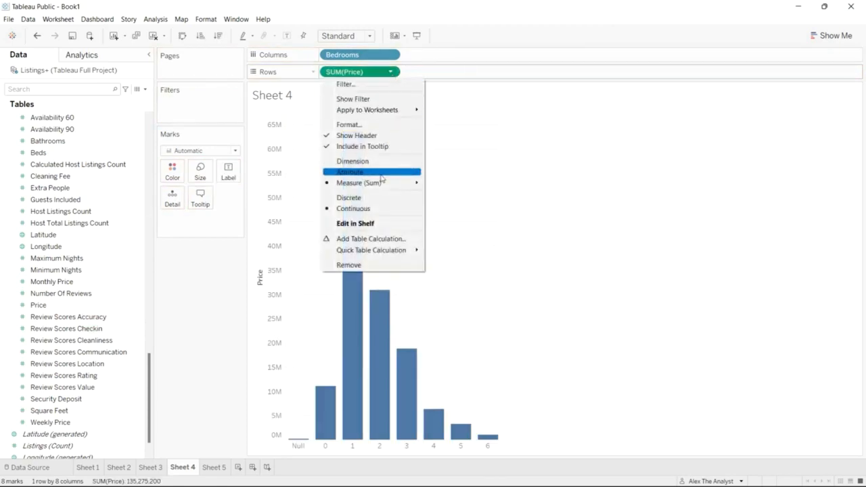
pyautogui.click(553, 236)
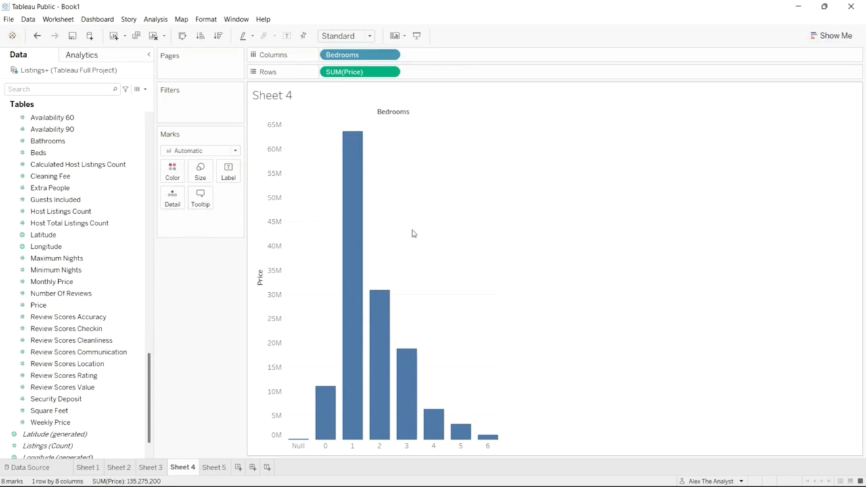
pyautogui.moveTo(412, 233); pyautogui.dragTo(400, 271)
pyautogui.moveTo(342, 212)
pyautogui.click(391, 71)
pyautogui.moveTo(386, 182)
pyautogui.click(458, 195)
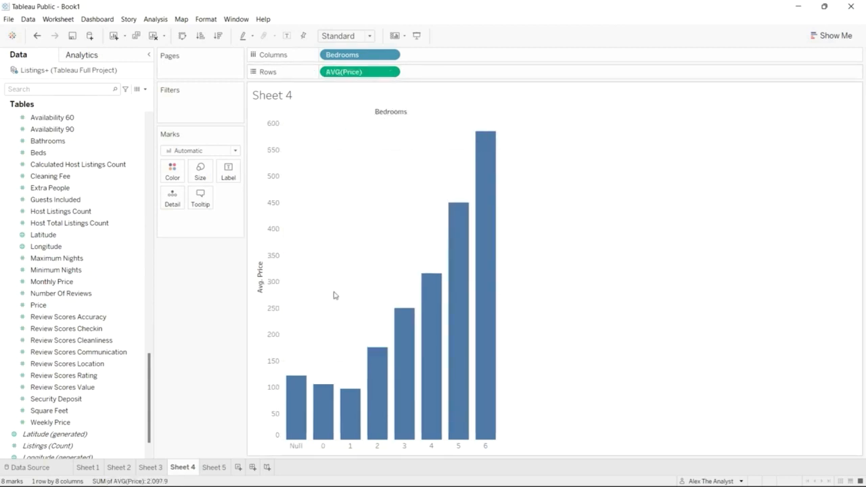
# Exclude the Null and 0 bedroom bars from the average price chart
pyautogui.rightClick(299, 402)
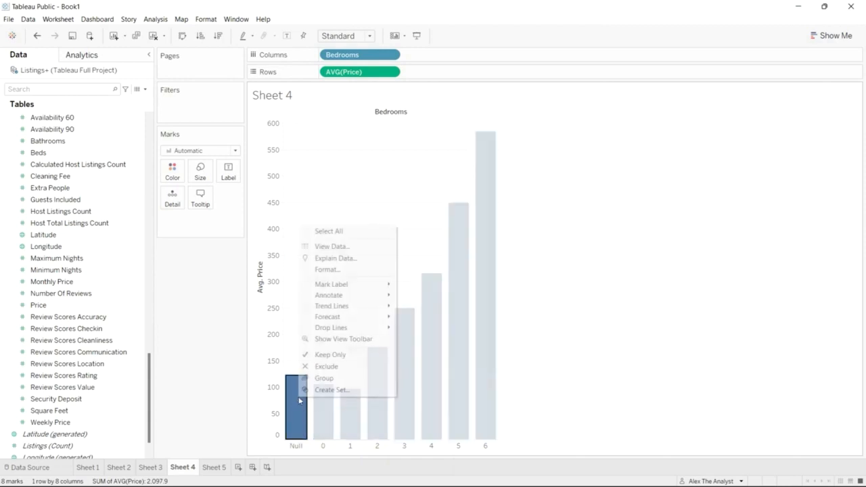
pyautogui.click(332, 367)
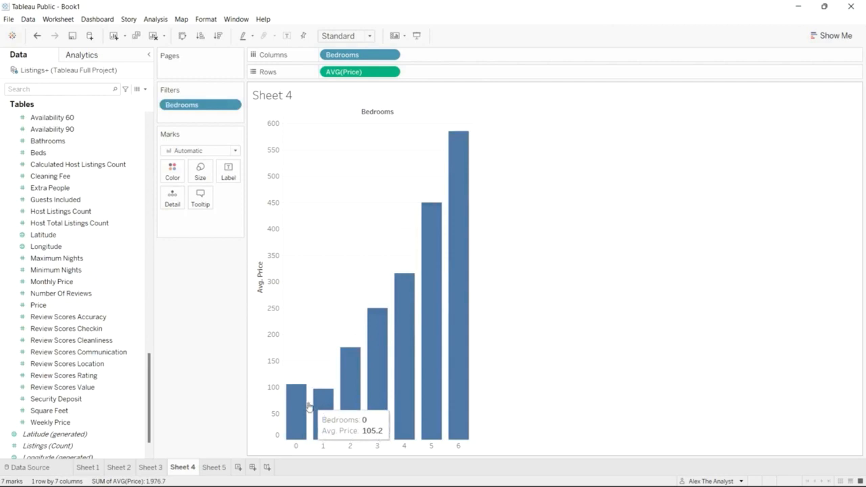
pyautogui.click(293, 409)
pyautogui.rightClick(292, 408)
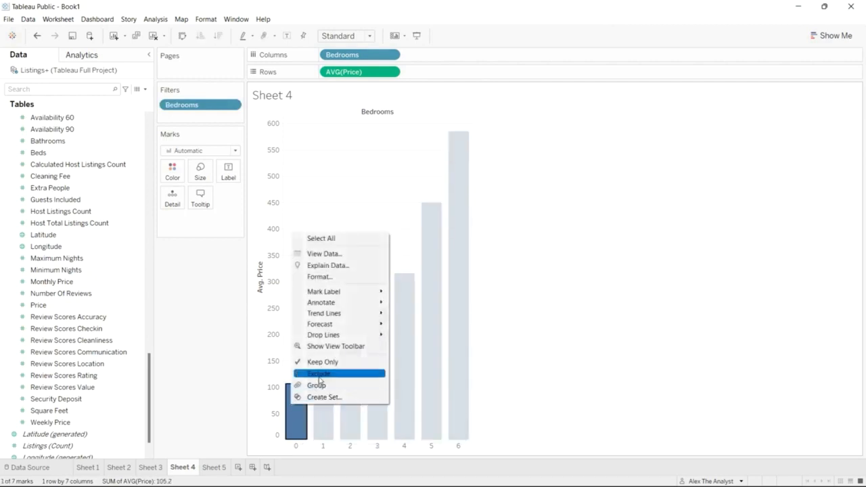
pyautogui.click(320, 374)
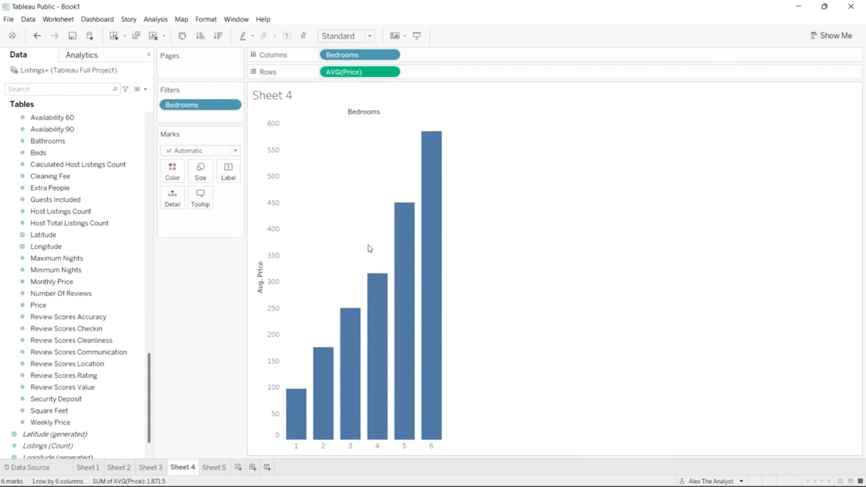
# Add Price as a label on the bedroom bars and widen the chart so the labels fit horizontally
pyautogui.moveTo(68, 305); pyautogui.dragTo(189, 223)
pyautogui.click(168, 219)
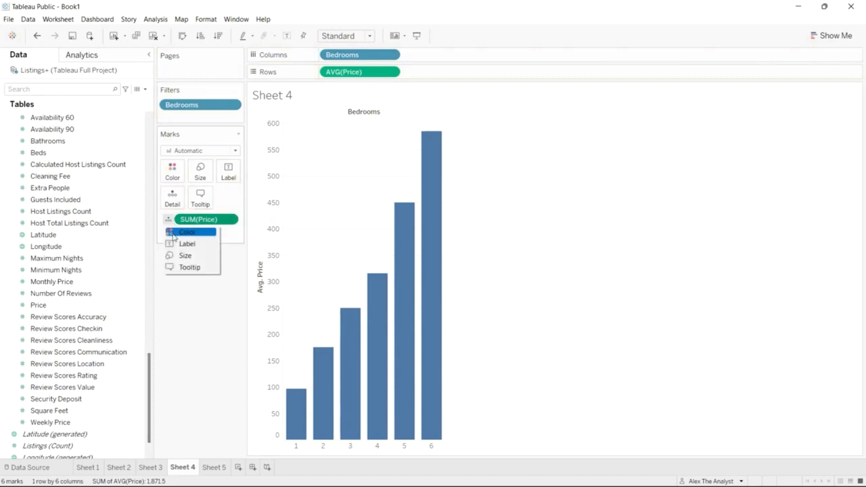
pyautogui.click(173, 245)
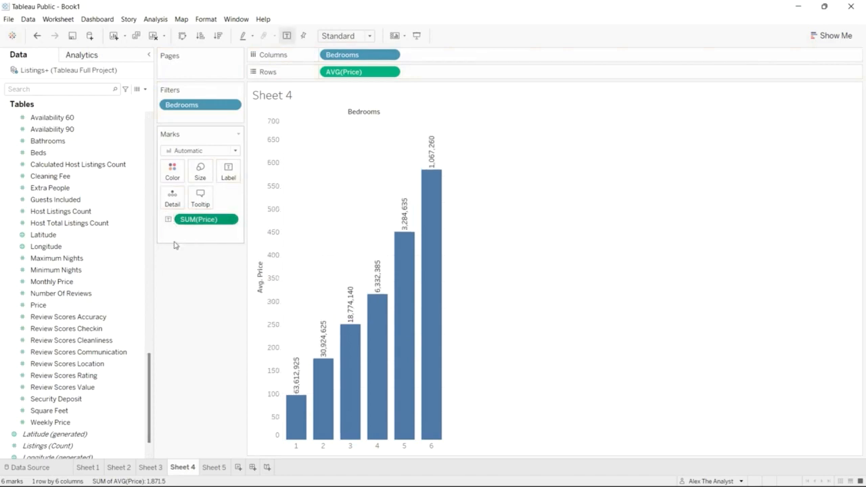
pyautogui.click(227, 221)
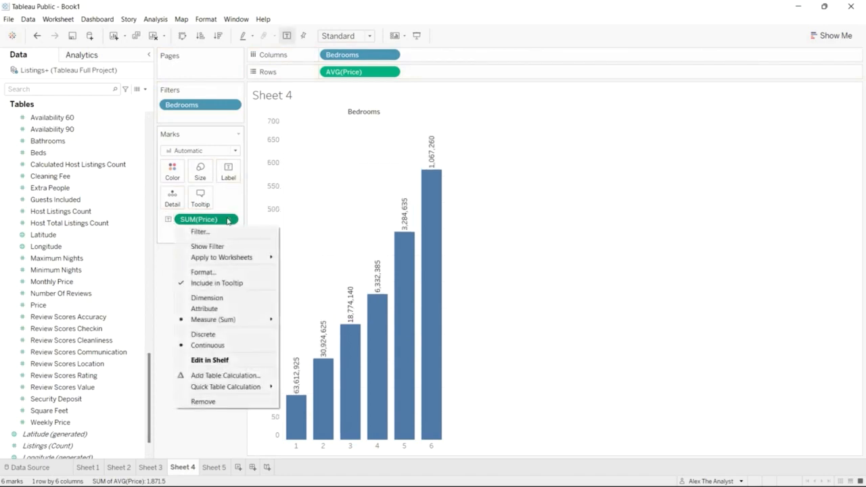
pyautogui.click(483, 269)
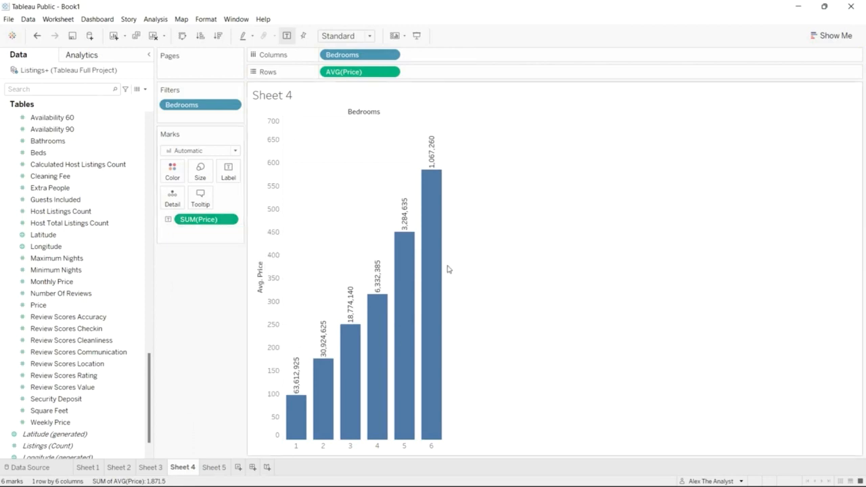
pyautogui.moveTo(444, 260)
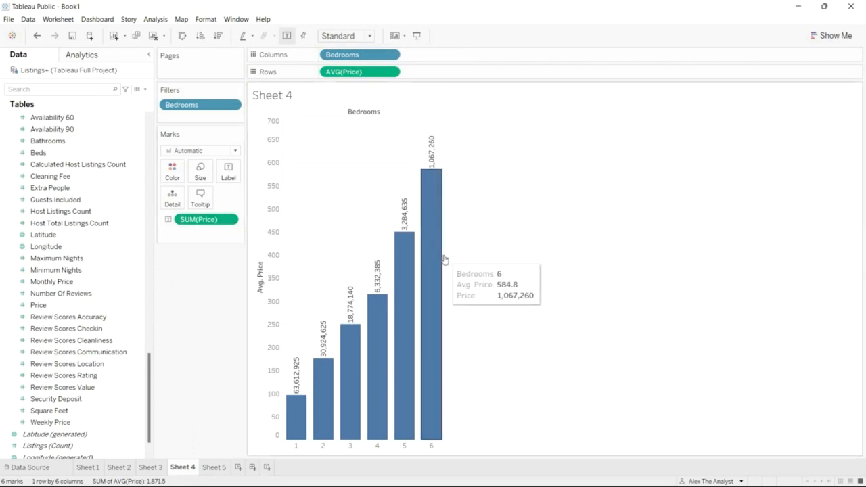
pyautogui.moveTo(445, 257); pyautogui.dragTo(538, 252)
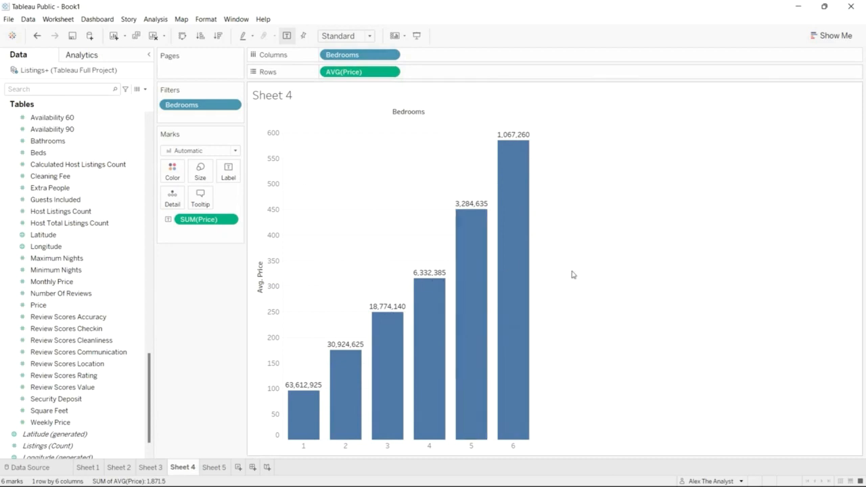
# Aggregate the Price label on the bars by Average
pyautogui.click(230, 222)
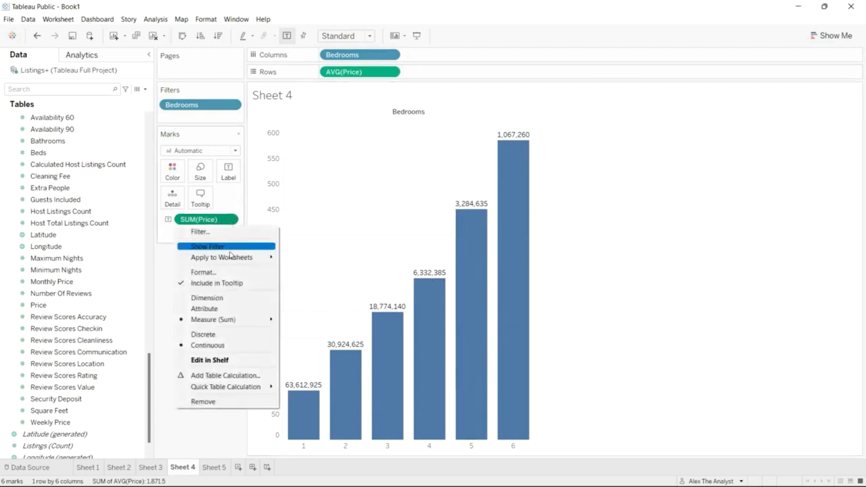
pyautogui.moveTo(235, 321)
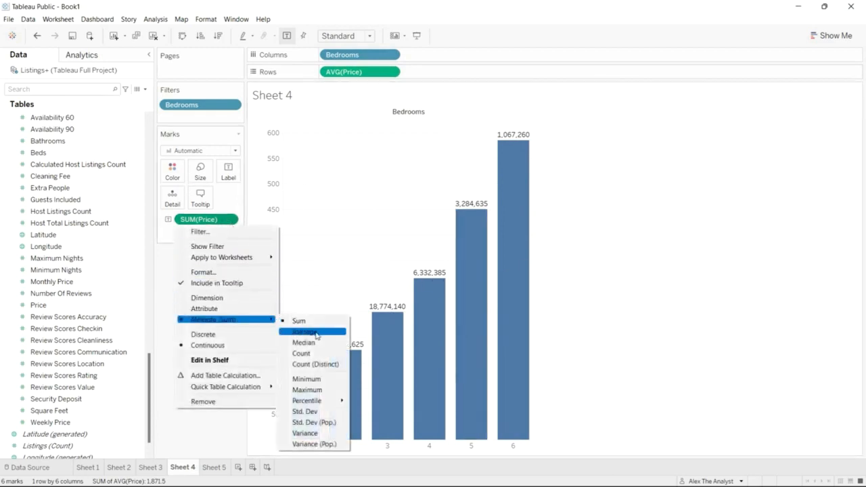
pyautogui.click(306, 332)
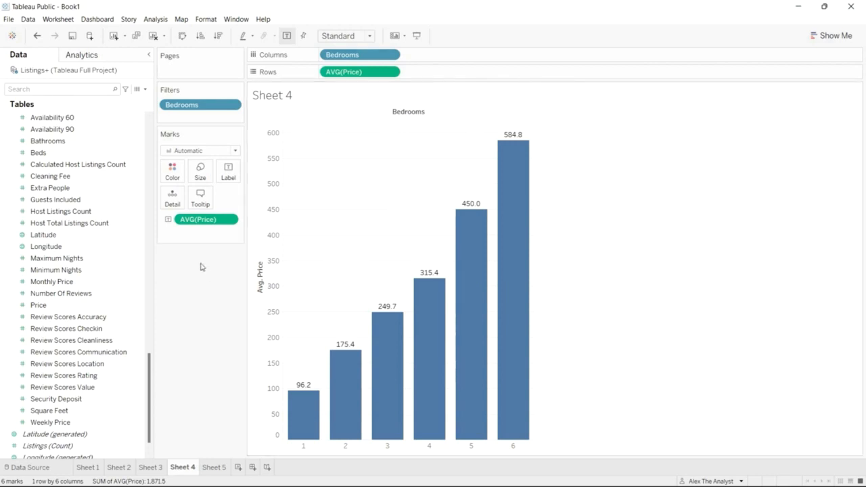
# Open Sheet 5 and place the Bedrooms dimension from Listings on Rows
pyautogui.click(213, 466)
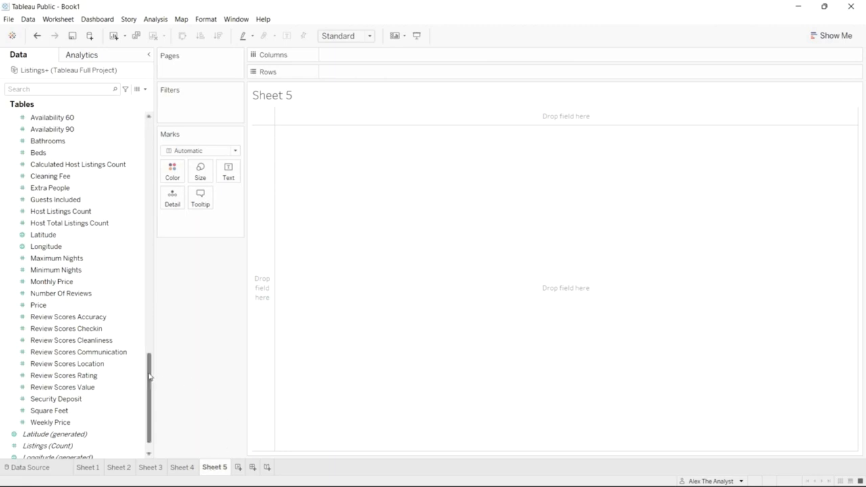
pyautogui.scroll(3, 149, 376)
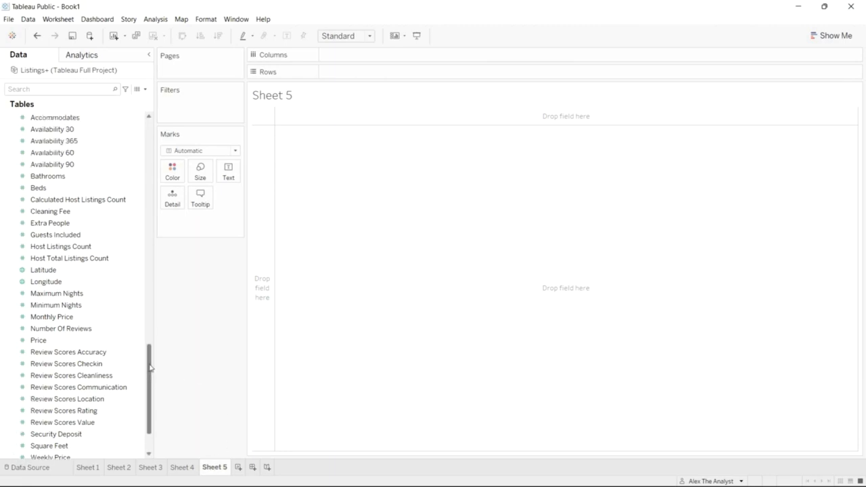
pyautogui.scroll(20, 143, 203)
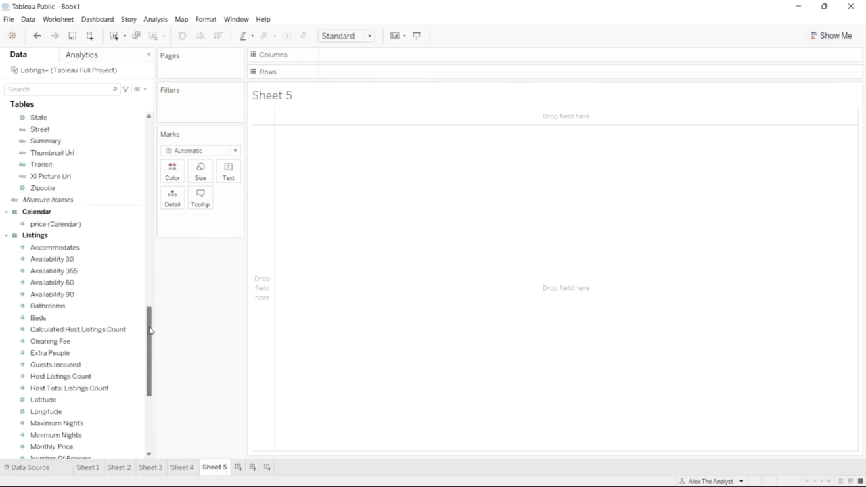
pyautogui.moveTo(115, 152); pyautogui.dragTo(391, 73)
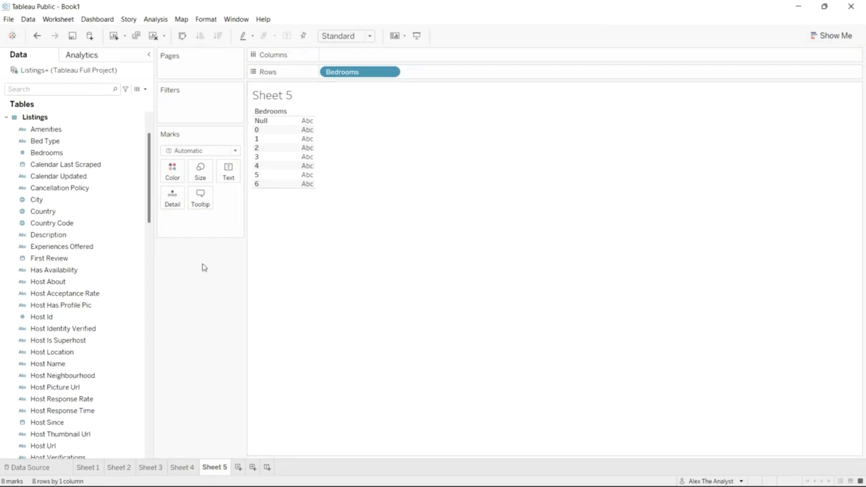
# Try showing the Listings Id field as a text label for each Bedrooms row
pyautogui.moveTo(150, 188); pyautogui.dragTo(149, 183)
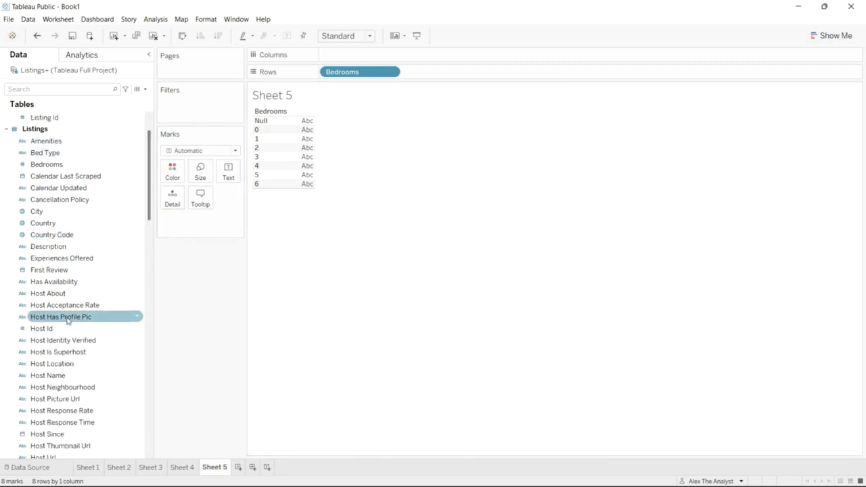
pyautogui.scroll(-7, 68, 315)
pyautogui.scroll(2, 67, 317)
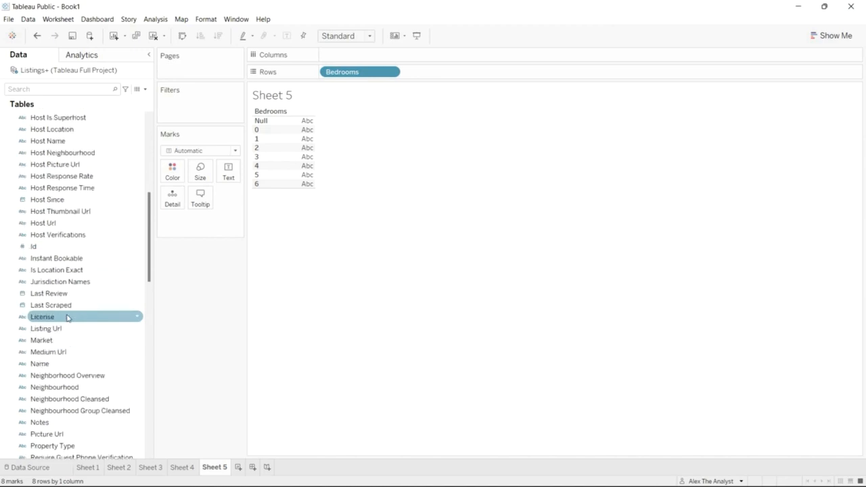
pyautogui.moveTo(69, 269); pyautogui.dragTo(201, 226)
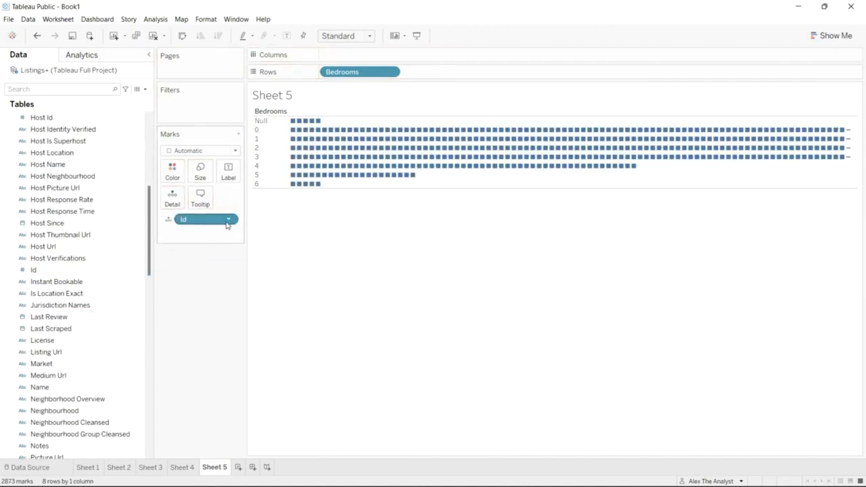
pyautogui.click(170, 220)
pyautogui.click(185, 244)
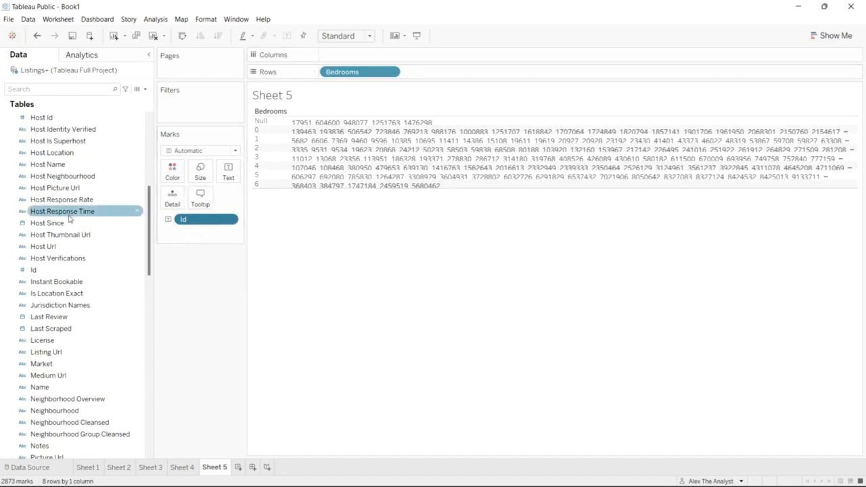
# Filter Sheet 5 by Bedrooms, leaving out the Null and 0 values
pyautogui.scroll(4, 68, 250)
pyautogui.scroll(3, 77, 254)
pyautogui.moveTo(88, 200); pyautogui.dragTo(198, 117)
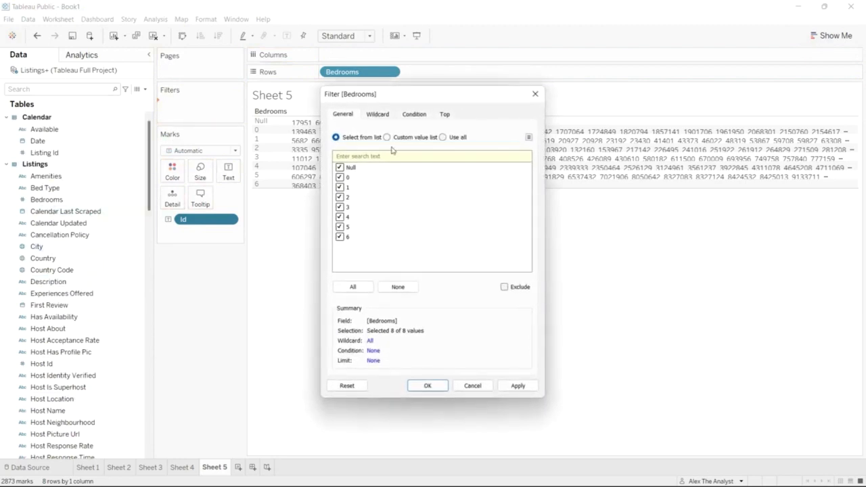
pyautogui.click(339, 167)
pyautogui.click(339, 178)
pyautogui.click(504, 385)
pyautogui.click(427, 385)
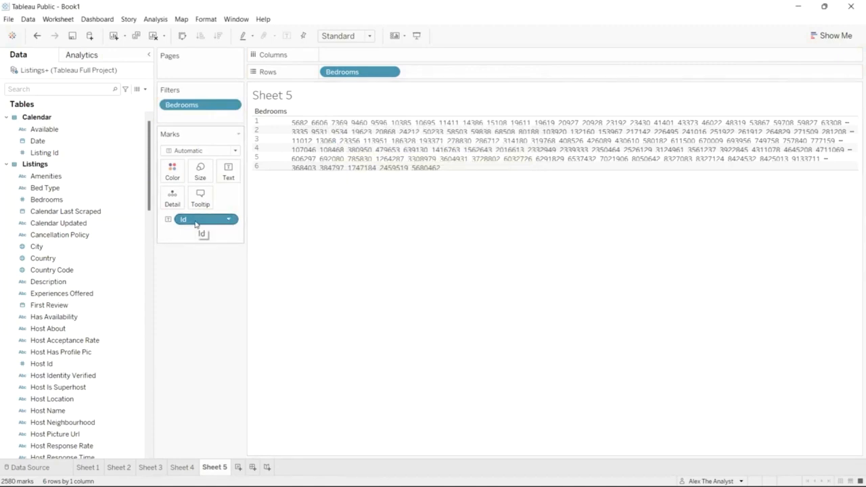
# Remove the Id text label from the marks in Sheet 5
pyautogui.click(231, 219)
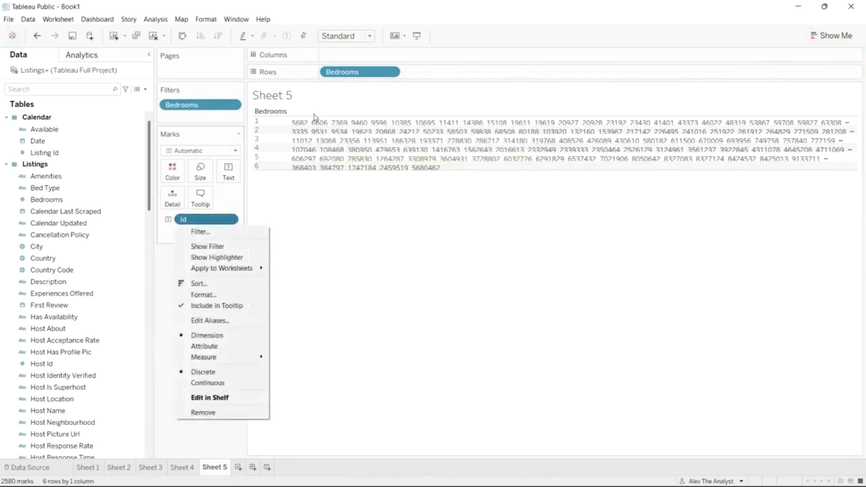
pyautogui.click(206, 219)
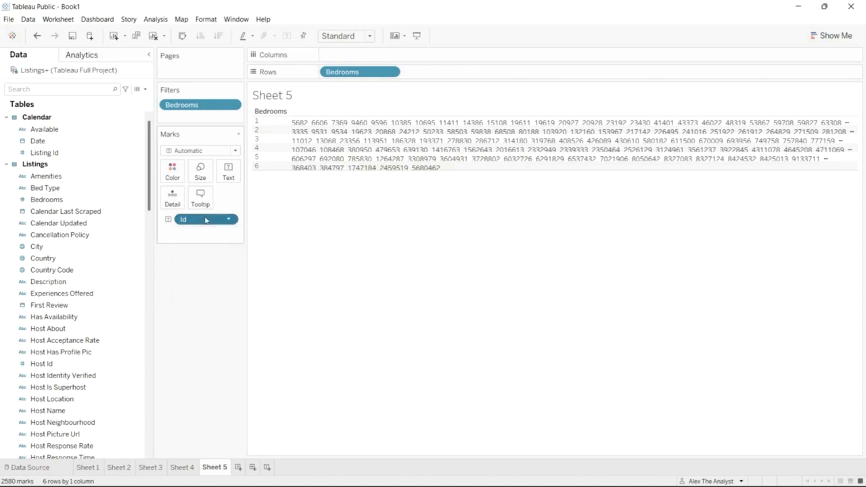
pyautogui.doubleClick(206, 220)
pyautogui.click(174, 265)
pyautogui.moveTo(204, 222); pyautogui.dragTo(85, 253)
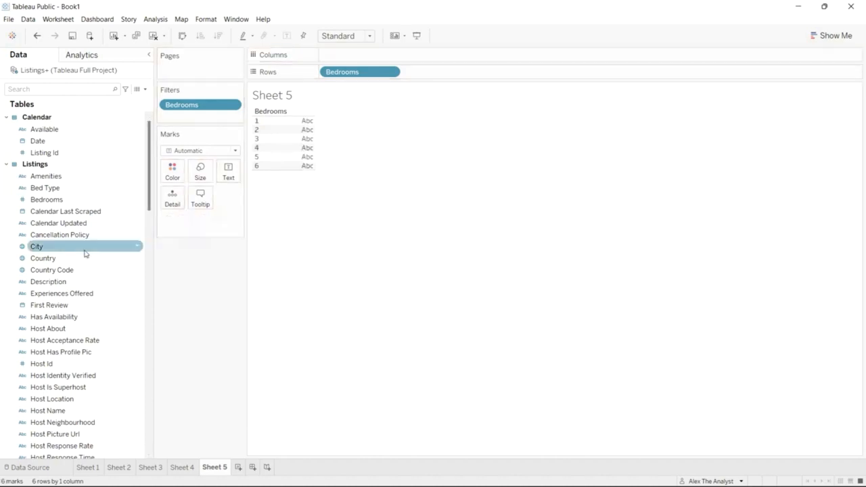
pyautogui.scroll(-5, 78, 284)
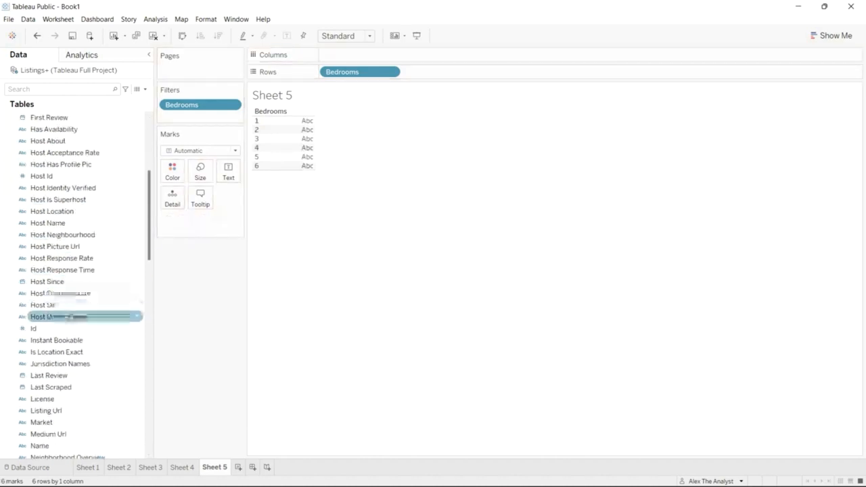
pyautogui.moveTo(65, 326); pyautogui.dragTo(83, 308)
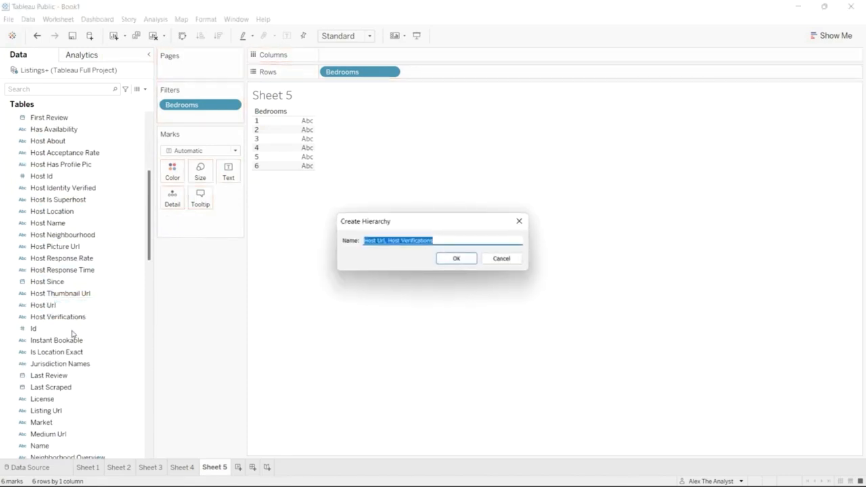
pyautogui.click(501, 258)
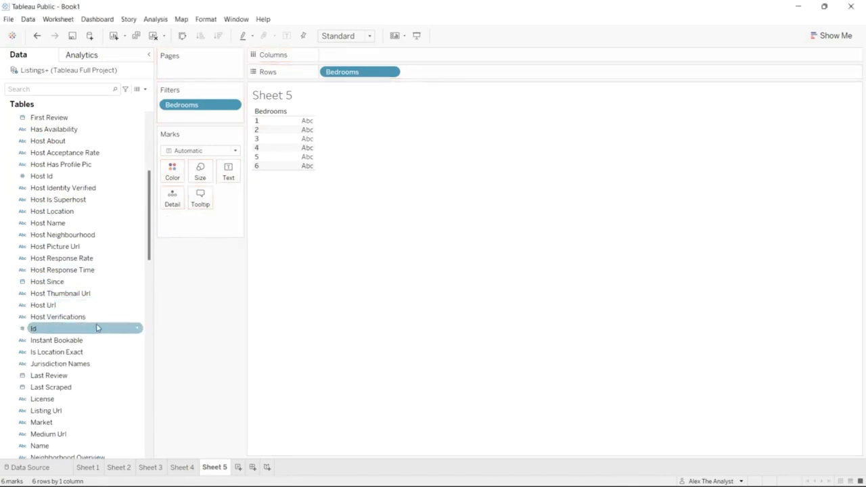
# Add the Id field to the marks in Sheet 5 and show its count as a text label per Bedrooms row
pyautogui.moveTo(104, 320); pyautogui.dragTo(203, 226)
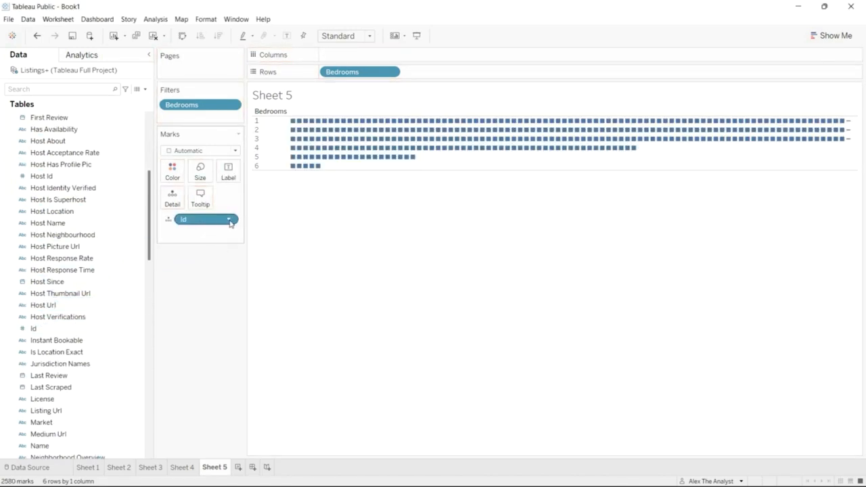
pyautogui.click(232, 220)
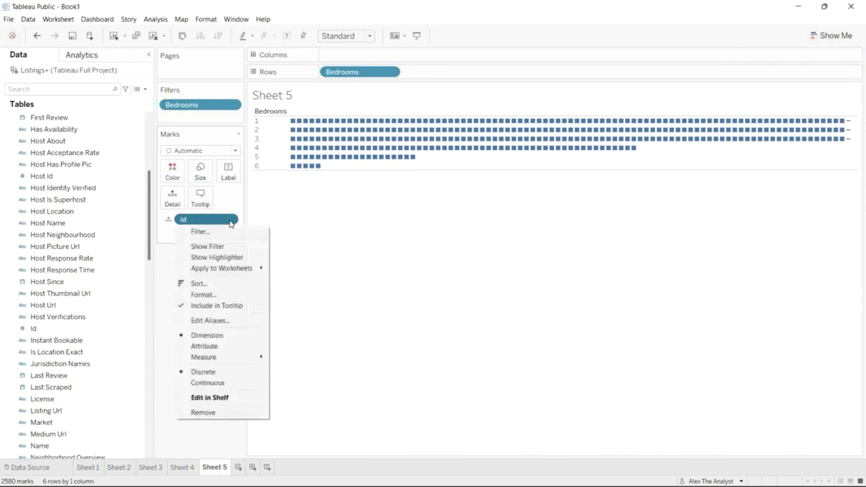
pyautogui.click(220, 346)
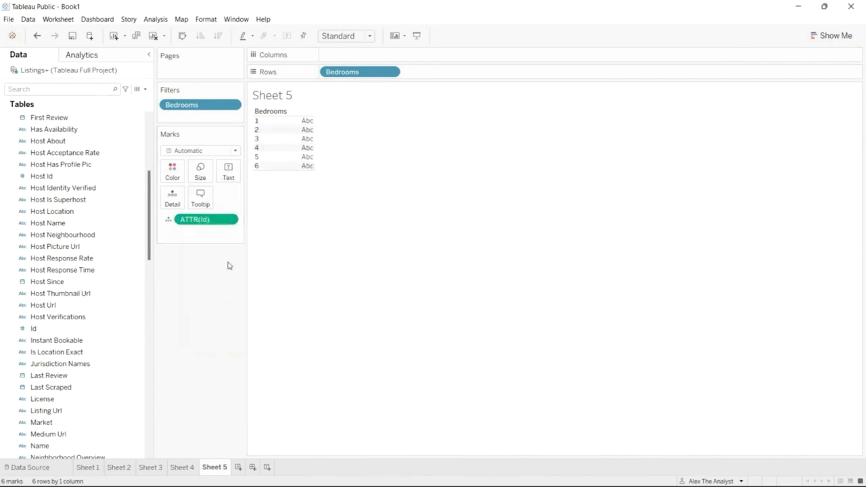
pyautogui.click(231, 221)
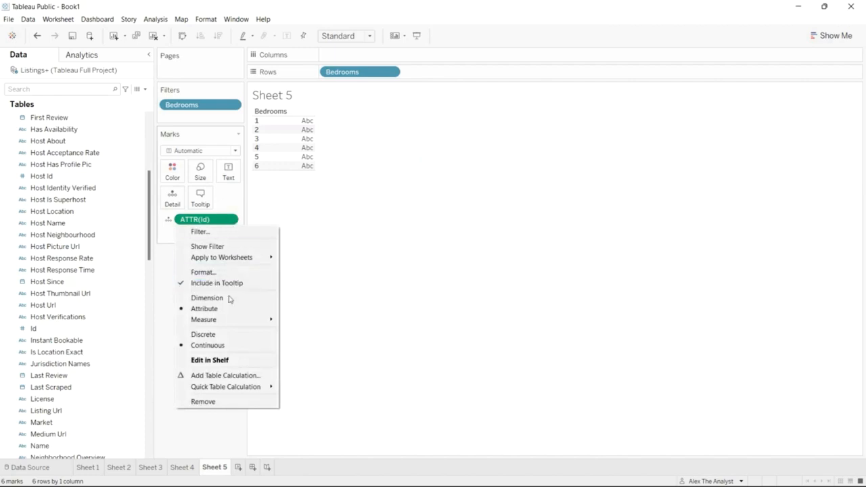
pyautogui.moveTo(232, 320)
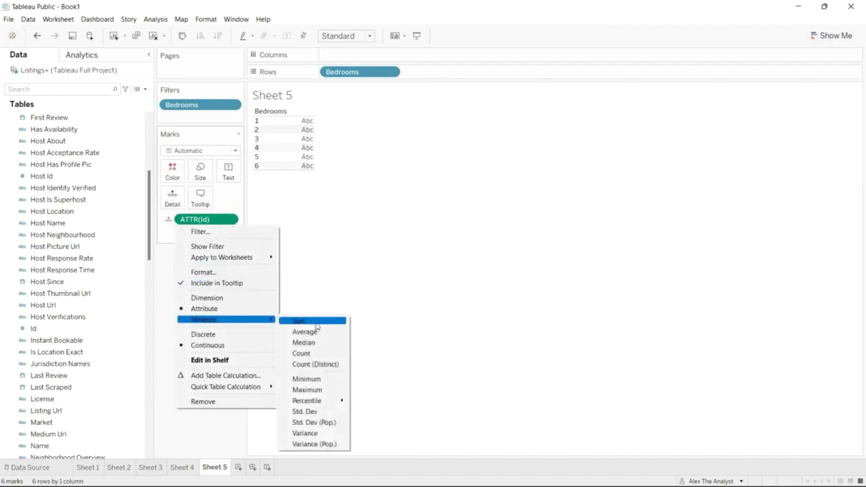
pyautogui.click(311, 364)
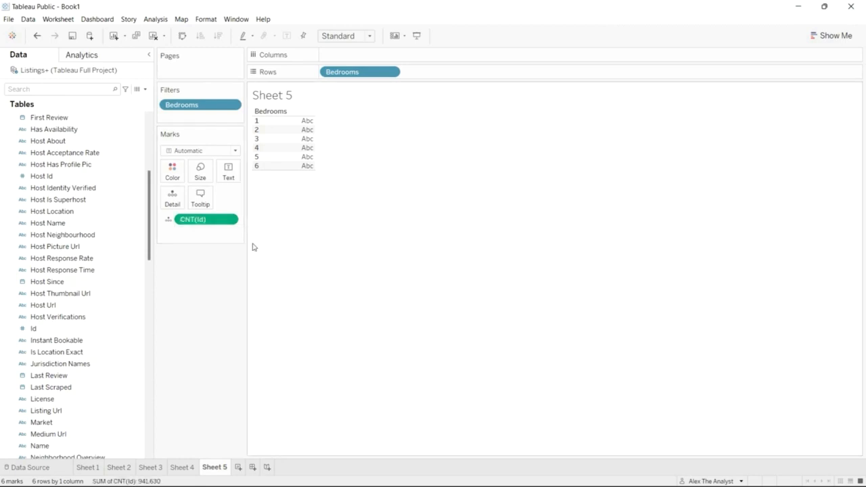
pyautogui.click(168, 220)
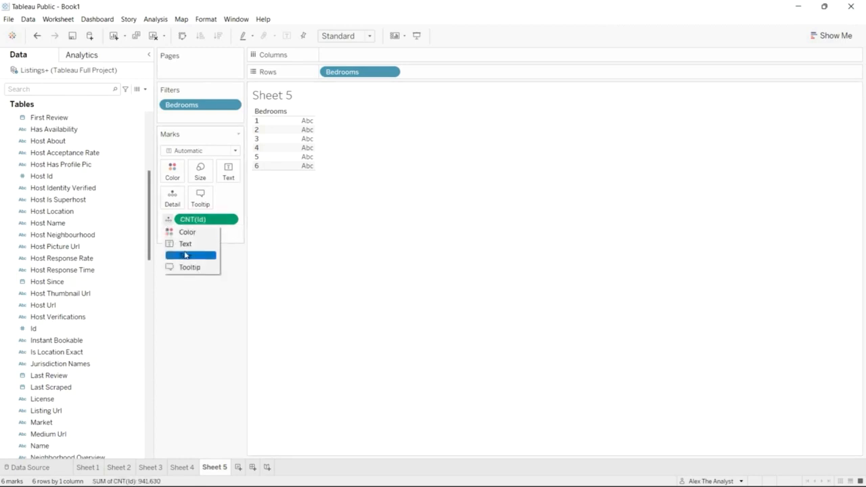
pyautogui.click(194, 255)
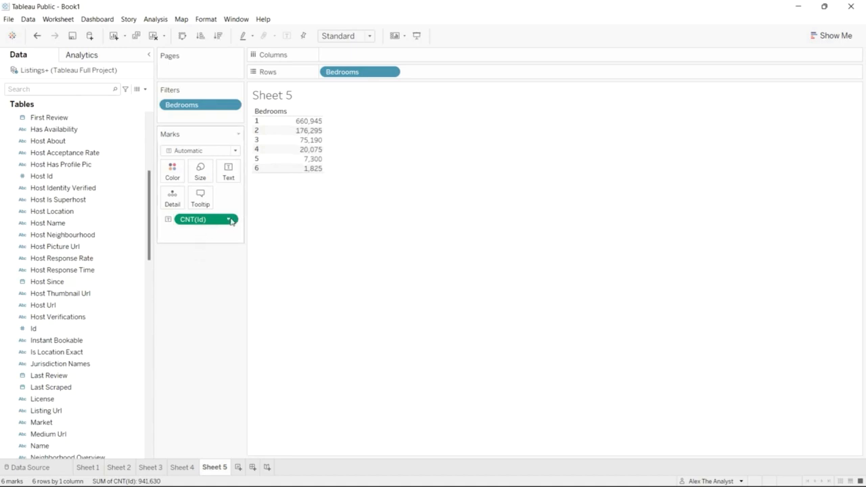
# Change the aggregation of the Id text label in Sheet 5 to Count (Distinct)
pyautogui.click(230, 220)
pyautogui.moveTo(250, 320)
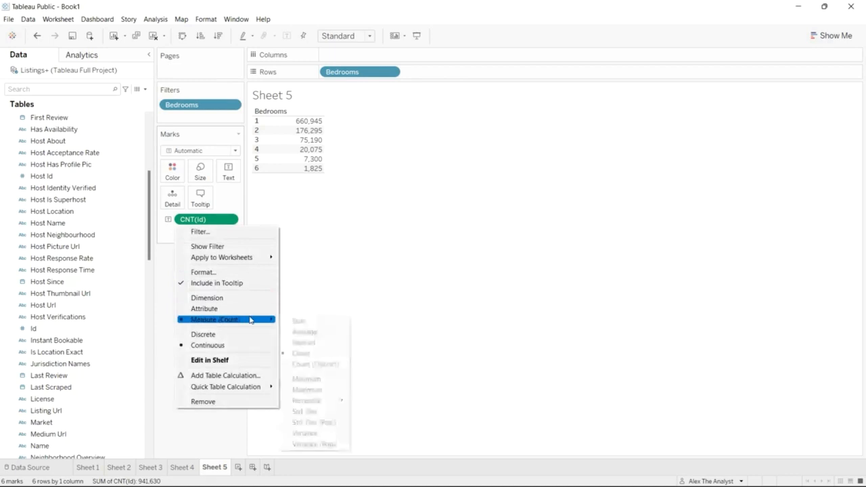
pyautogui.click(316, 365)
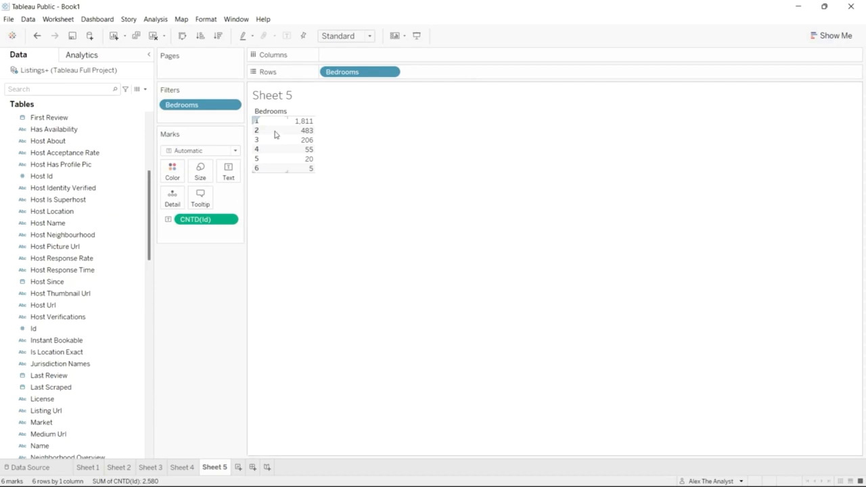
pyautogui.click(182, 466)
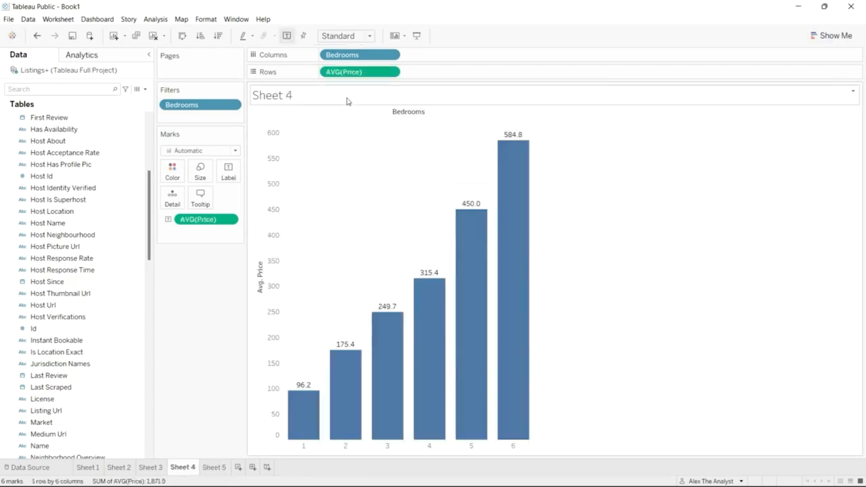
pyautogui.click(214, 467)
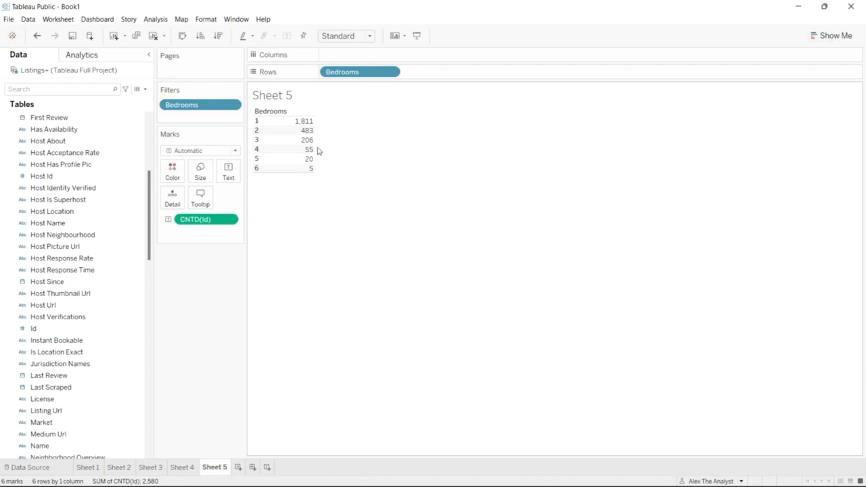
pyautogui.moveTo(300, 166)
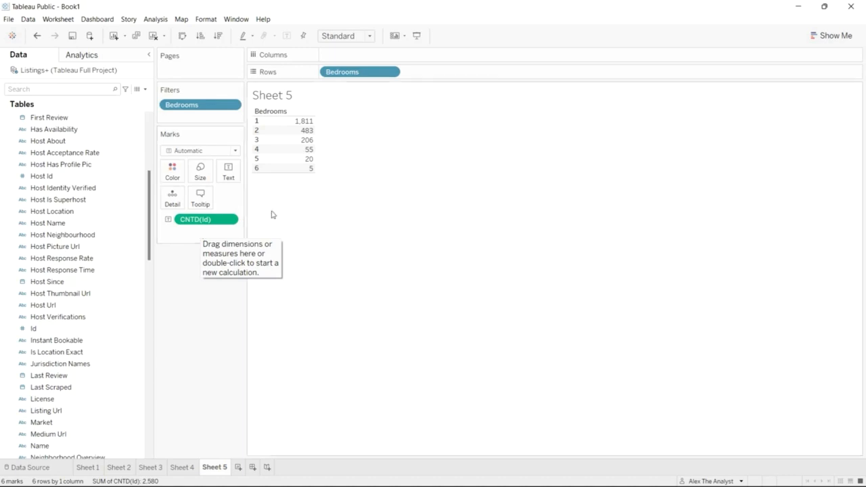
# Replace the title of Sheet 5 with "Distinct Count of Bedroom Listings" in bold
pyautogui.doubleClick(282, 95)
pyautogui.click(399, 195)
pyautogui.moveTo(397, 197); pyautogui.dragTo(304, 199)
pyautogui.write('D')
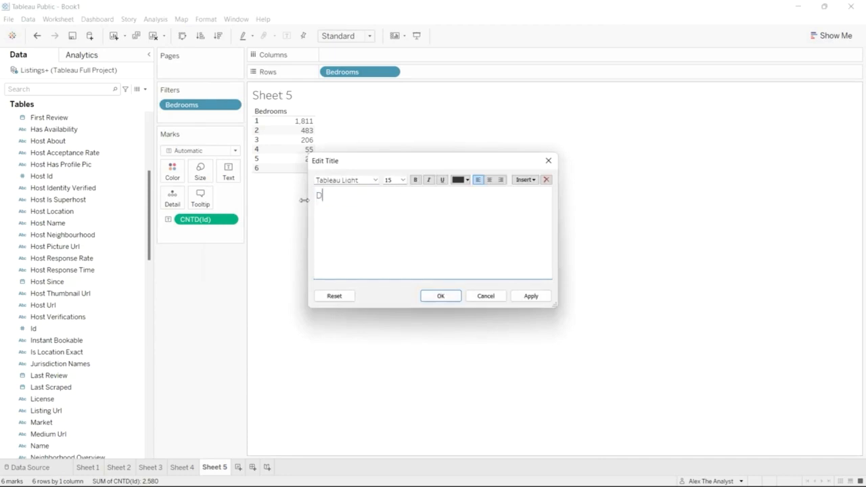
pyautogui.write('istinct Count of BBedroom Listings')
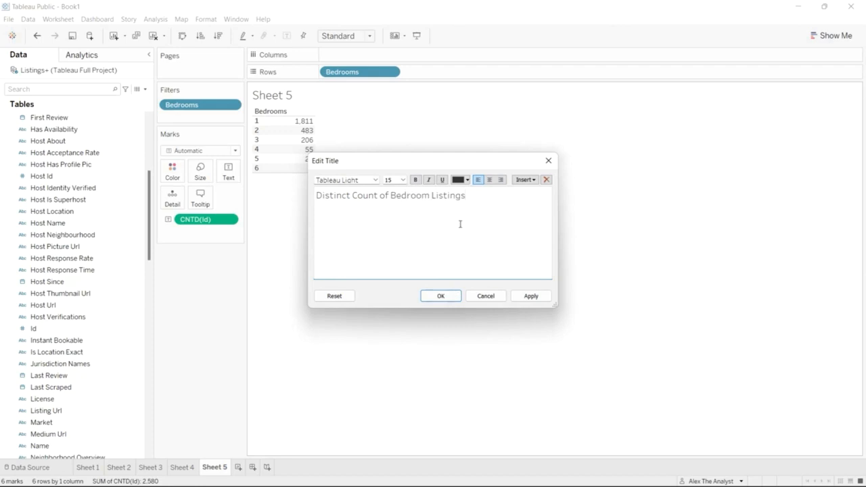
pyautogui.moveTo(474, 196); pyautogui.dragTo(314, 197)
pyautogui.click(415, 179)
pyautogui.click(531, 295)
pyautogui.click(454, 300)
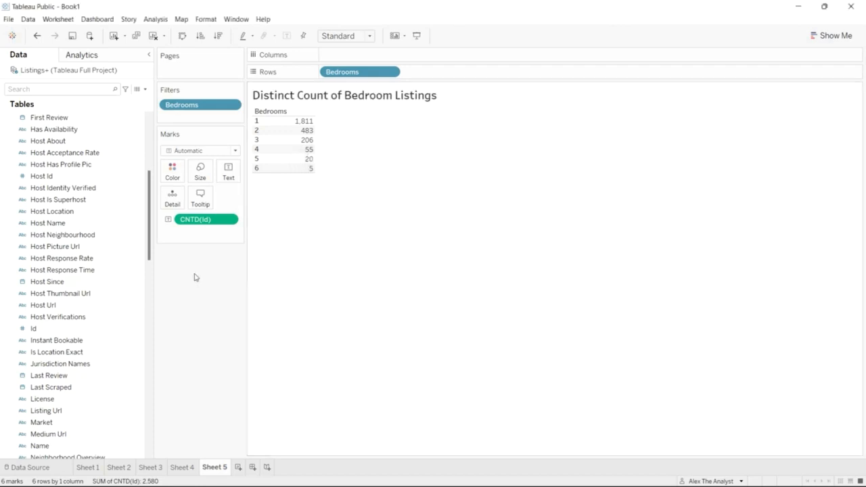
# Replace the title of Sheet 4 with "Avg Price Per Bedroom" in bold
pyautogui.click(187, 467)
pyautogui.doubleClick(285, 98)
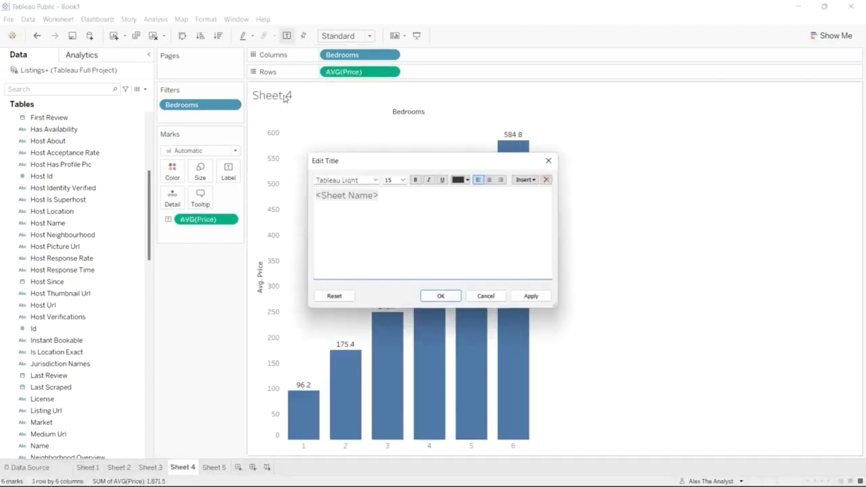
pyautogui.hotkey('ctrl', 'a')
pyautogui.write('Avg Proce P')
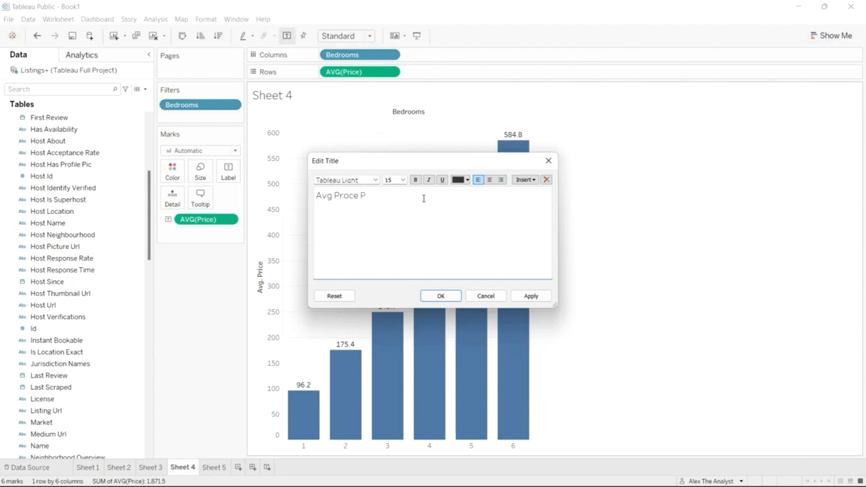
pyautogui.write('er Bedroom')
pyautogui.moveTo(424, 199); pyautogui.dragTo(300, 202)
pyautogui.click(347, 197)
pyautogui.press('BackSpace')
pyautogui.write('i')
pyautogui.moveTo(425, 197); pyautogui.dragTo(313, 197)
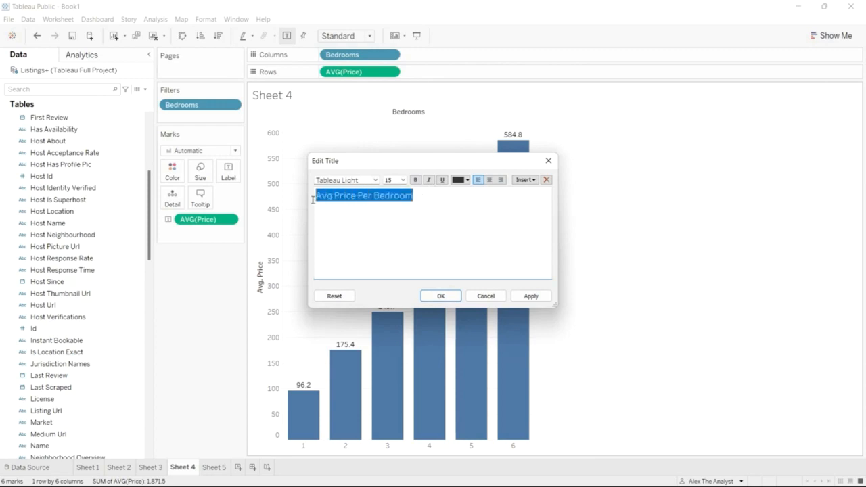
pyautogui.click(415, 180)
pyautogui.click(530, 295)
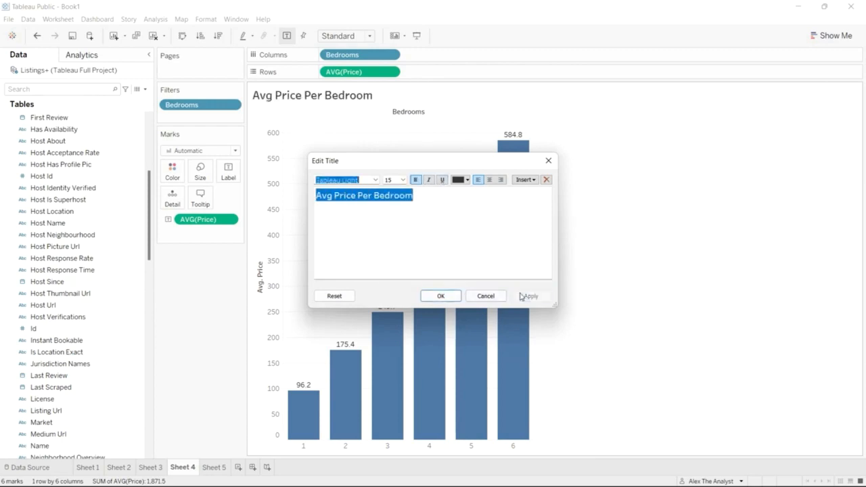
pyautogui.click(443, 296)
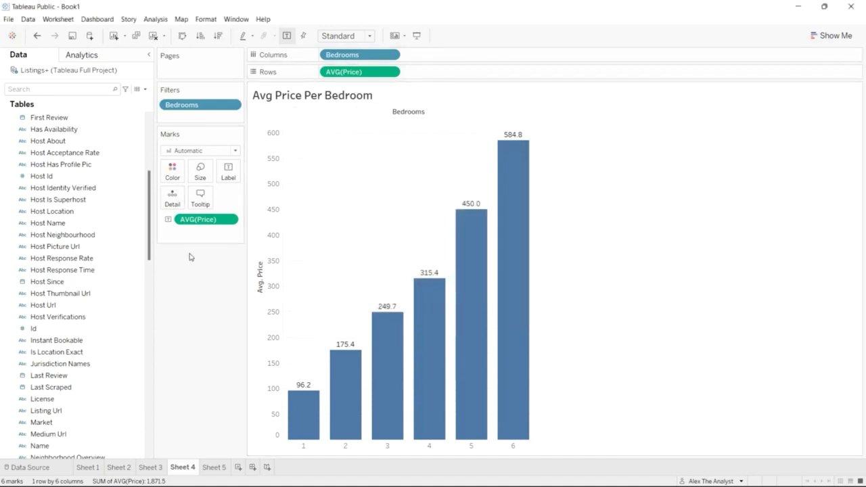
# Create a new dashboard and set its size to Automatic
pyautogui.click(253, 468)
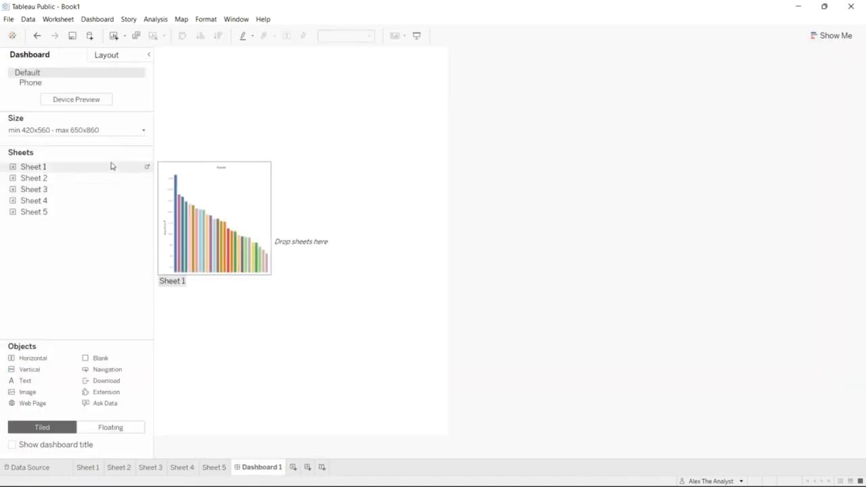
pyautogui.click(86, 130)
pyautogui.click(83, 146)
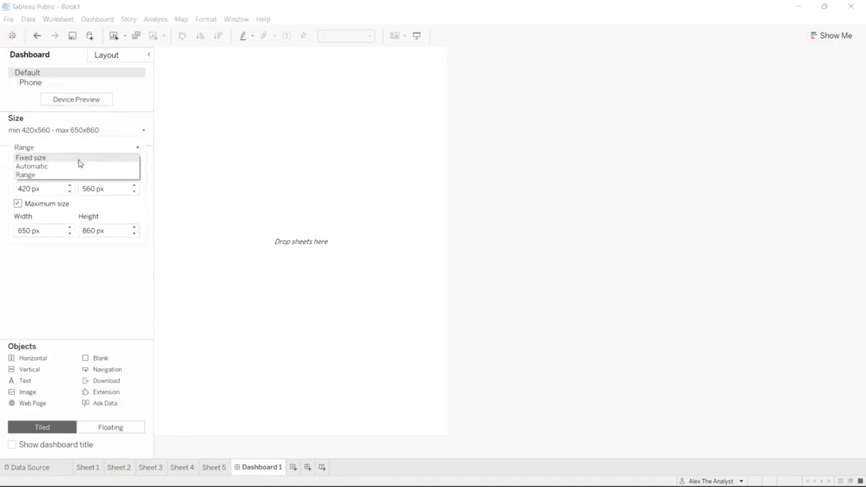
pyautogui.click(80, 167)
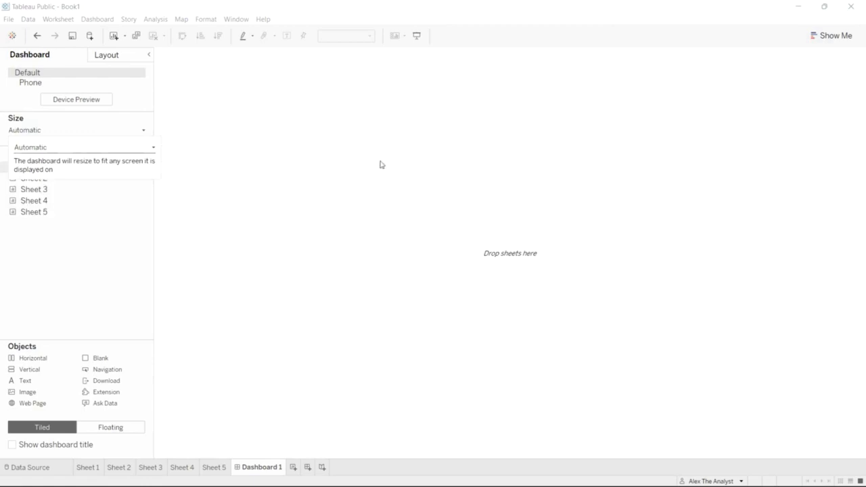
pyautogui.click(49, 240)
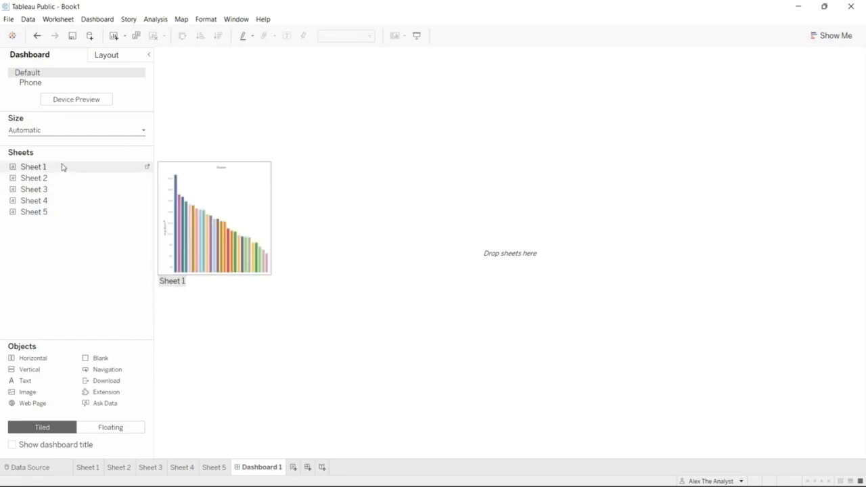
# Arrange Sheet 2, Sheet 1 and Sheet 3 side by side on the dashboard, with Sheet 4 spanning the full width above them
pyautogui.moveTo(63, 168); pyautogui.dragTo(257, 272)
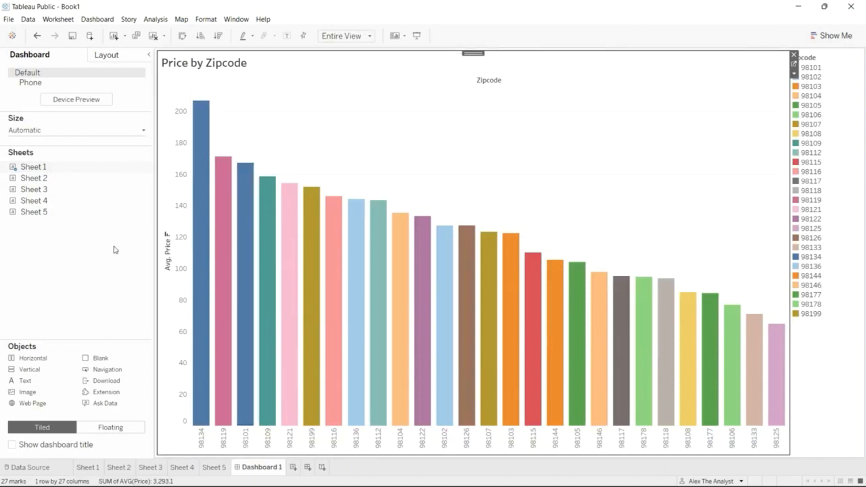
pyautogui.moveTo(79, 178); pyautogui.dragTo(197, 191)
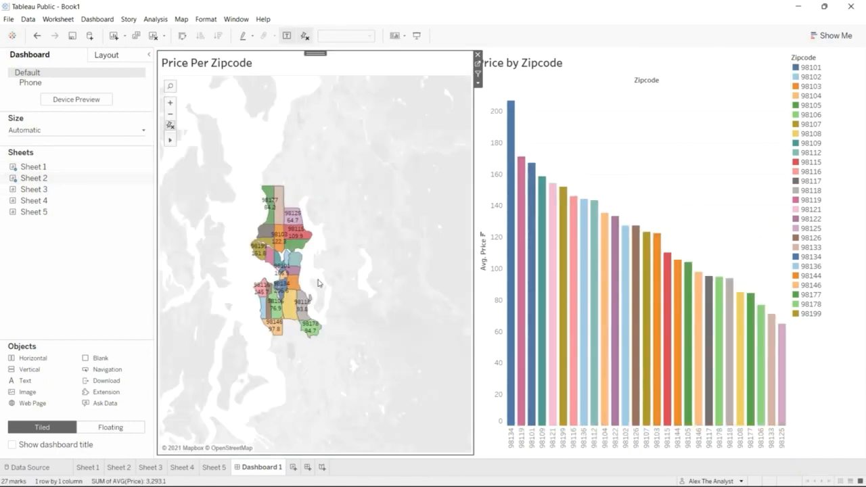
pyautogui.click(170, 103)
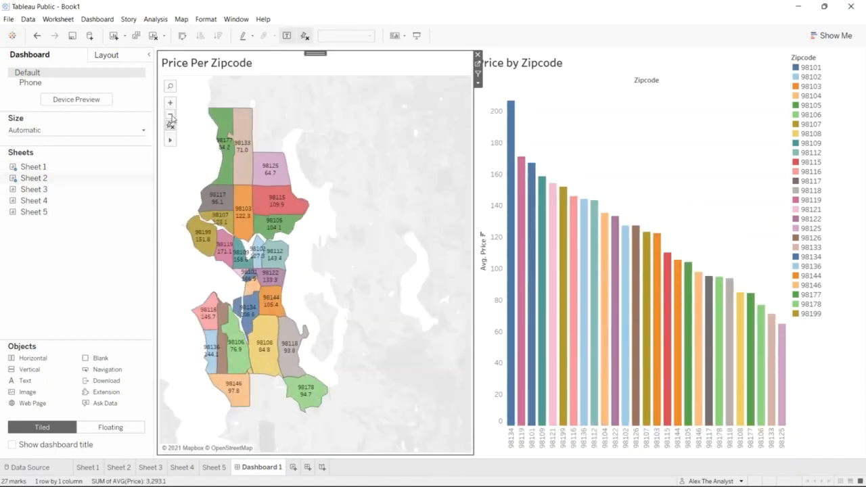
pyautogui.click(170, 115)
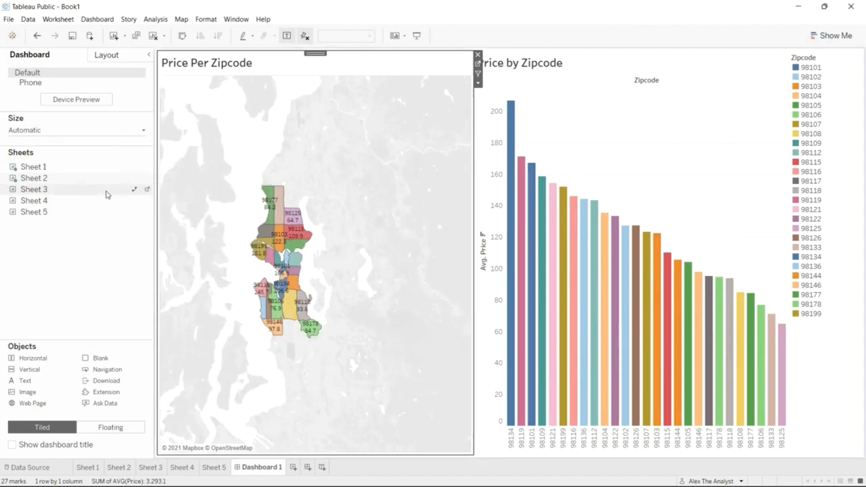
pyautogui.moveTo(134, 191); pyautogui.dragTo(713, 249)
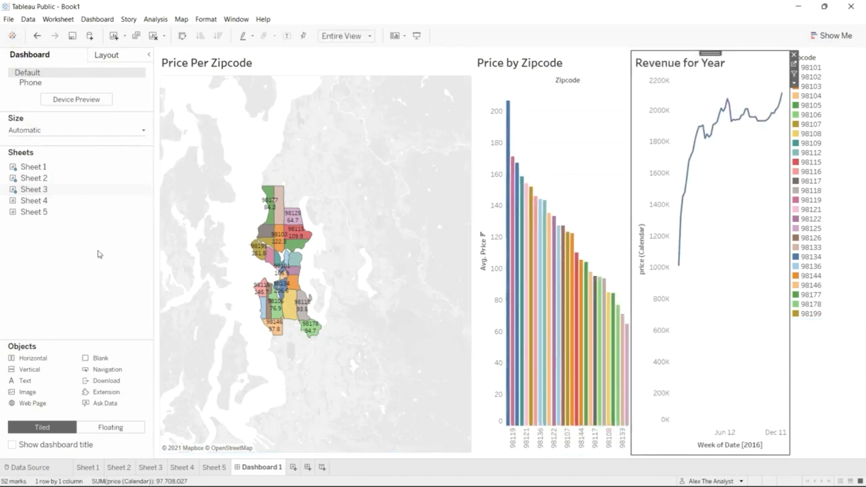
pyautogui.moveTo(71, 178)
pyautogui.mouseDown()
pyautogui.moveTo(338, 110)
pyautogui.moveTo(484, 113)
pyautogui.moveTo(468, 57)
pyautogui.mouseUp()
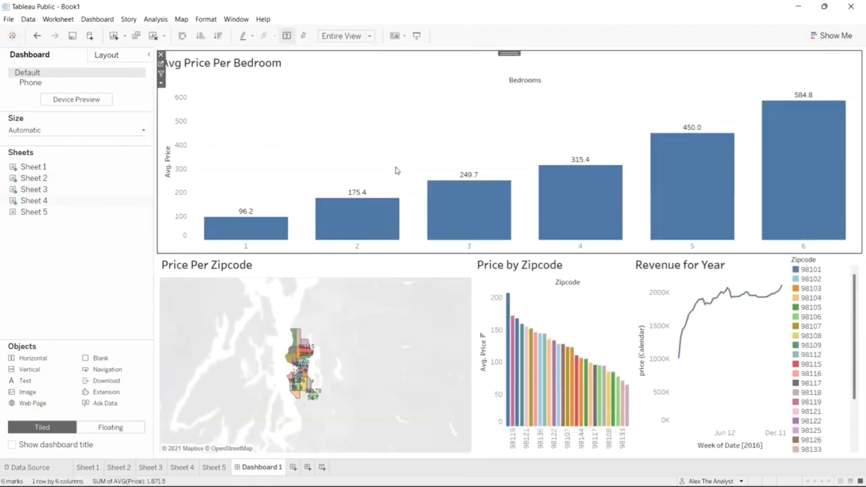
# Move the Zipcode legend between Price by Zipcode and Revenue for Year, and widen the Price by Zipcode chart by narrowing the map
pyautogui.moveTo(771, 298)
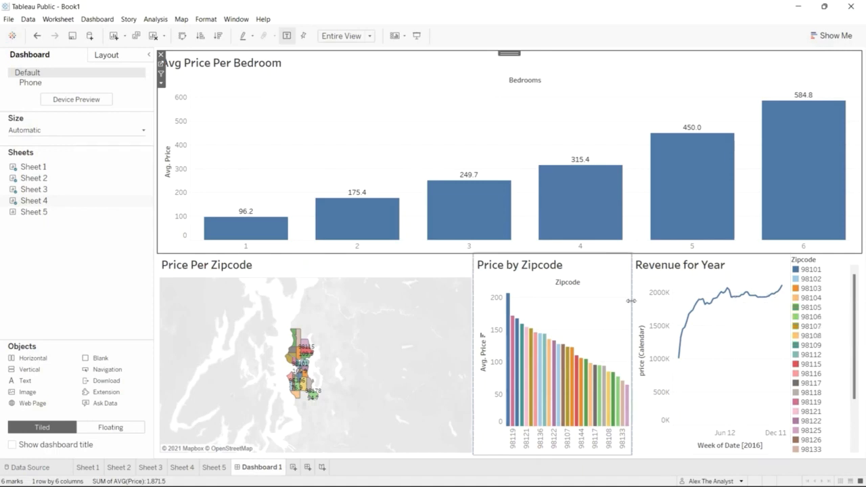
pyautogui.click(824, 262)
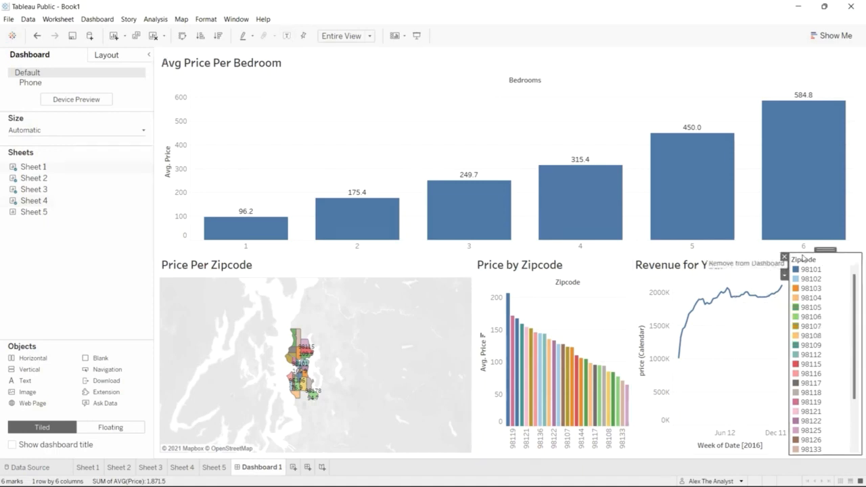
pyautogui.moveTo(824, 250)
pyautogui.mouseDown()
pyautogui.moveTo(629, 277)
pyautogui.moveTo(603, 286)
pyautogui.moveTo(605, 305)
pyautogui.mouseUp()
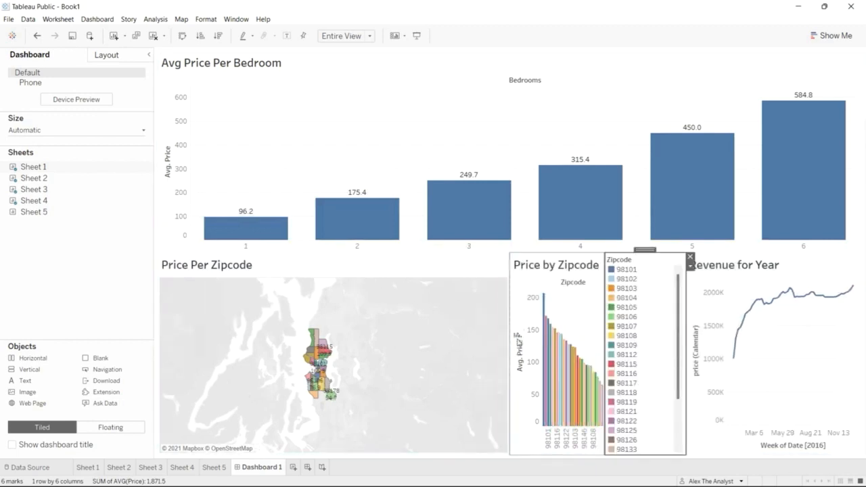
pyautogui.moveTo(510, 335); pyautogui.dragTo(357, 341)
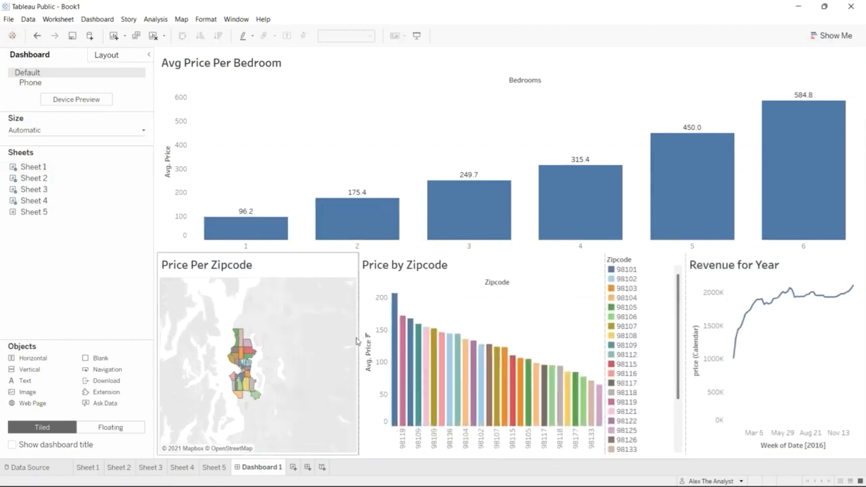
# Narrow the Price Per Zipcode map further and zoom it so the colored zip code areas fill its frame
pyautogui.moveTo(357, 336); pyautogui.dragTo(284, 336)
pyautogui.click(171, 305)
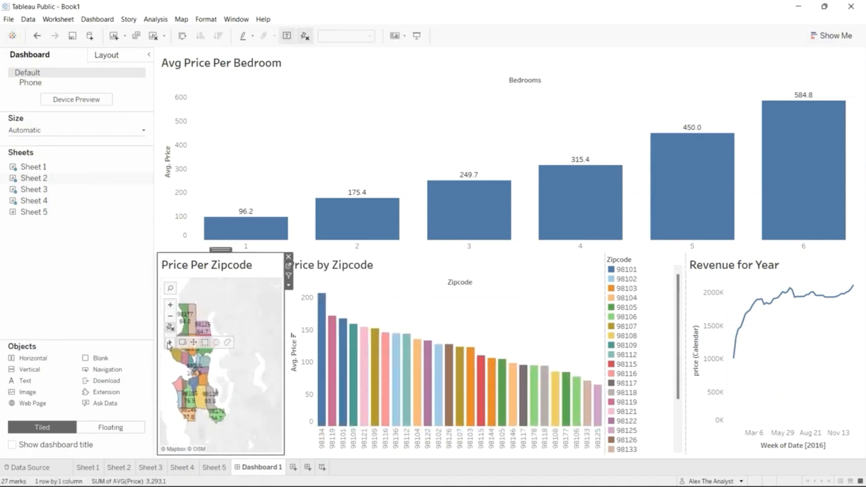
pyautogui.moveTo(220, 312); pyautogui.dragTo(247, 298)
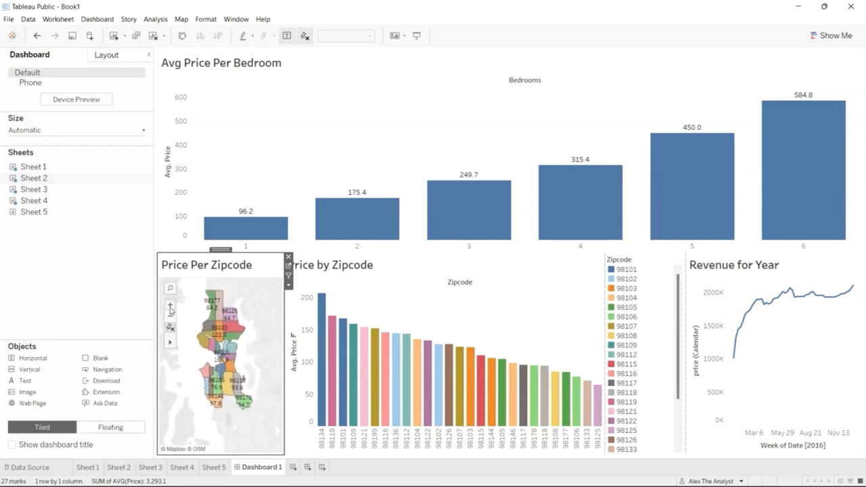
pyautogui.click(171, 305)
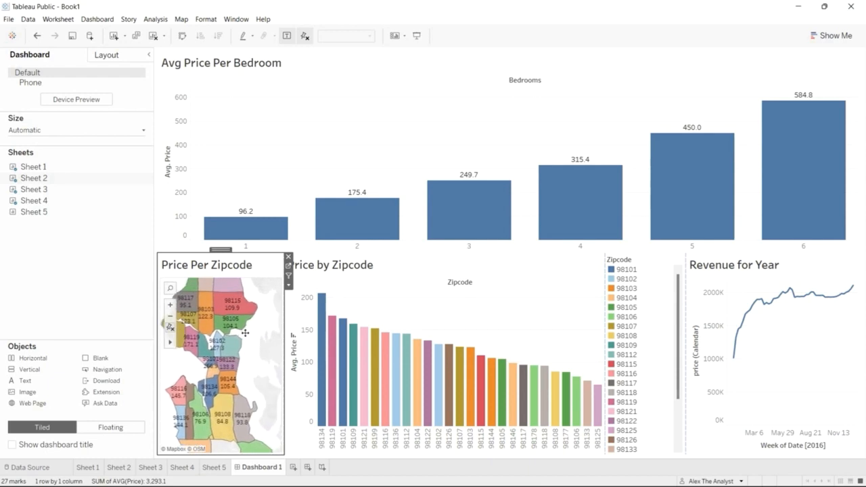
pyautogui.click(170, 316)
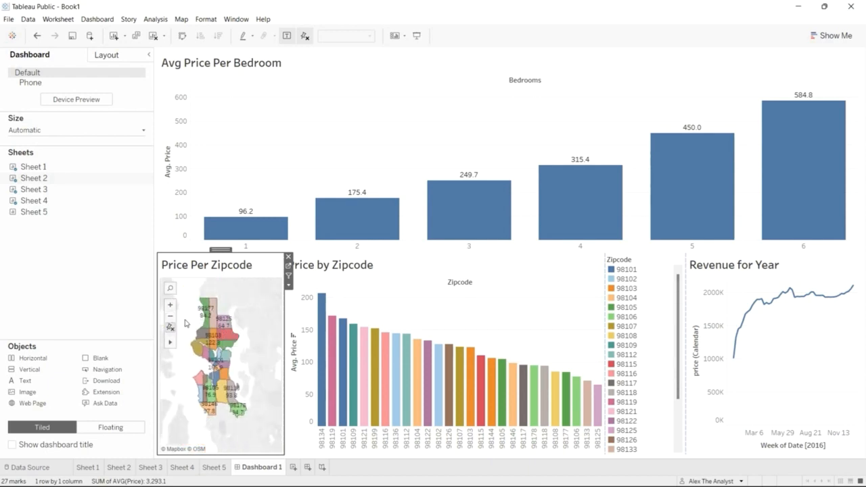
pyautogui.moveTo(174, 342)
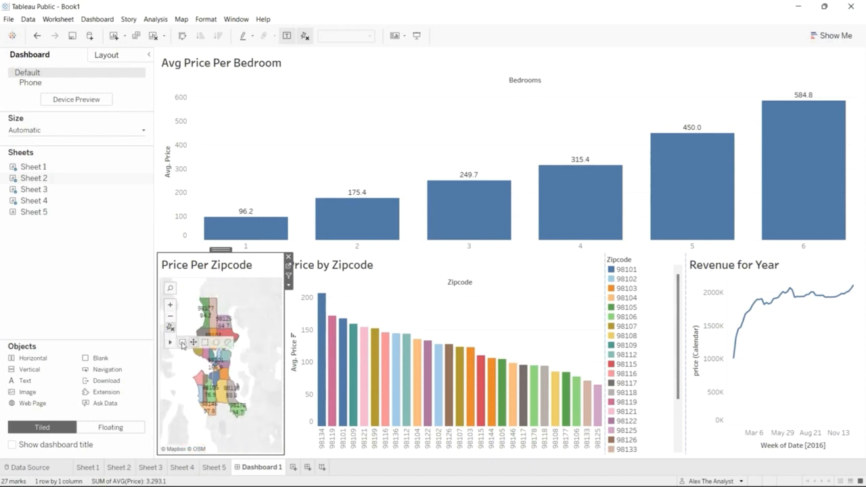
pyautogui.click(182, 344)
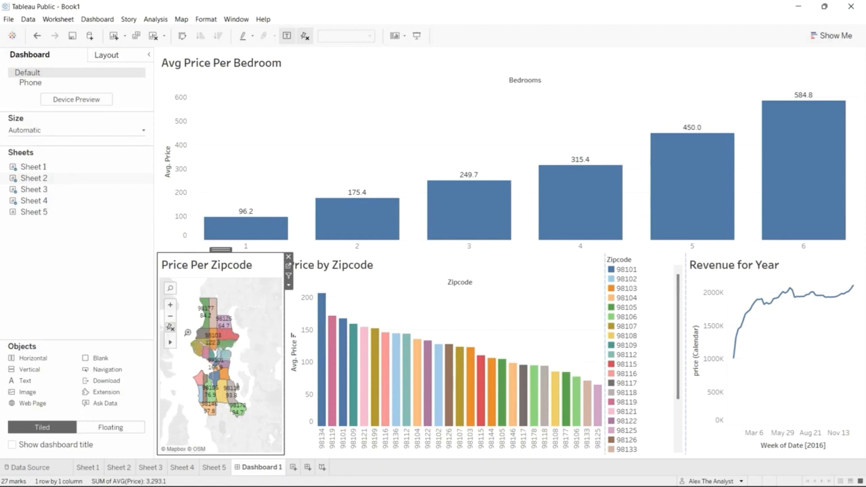
pyautogui.moveTo(183, 294); pyautogui.dragTo(254, 422)
pyautogui.moveTo(237, 332)
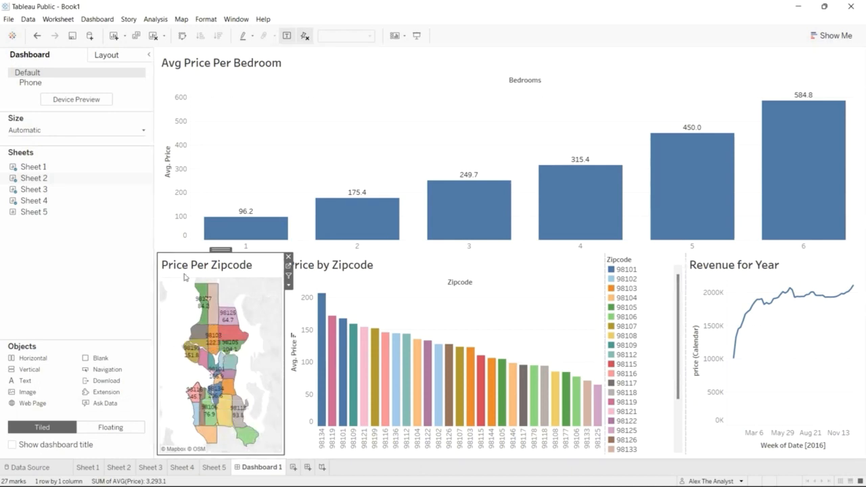
pyautogui.moveTo(169, 343)
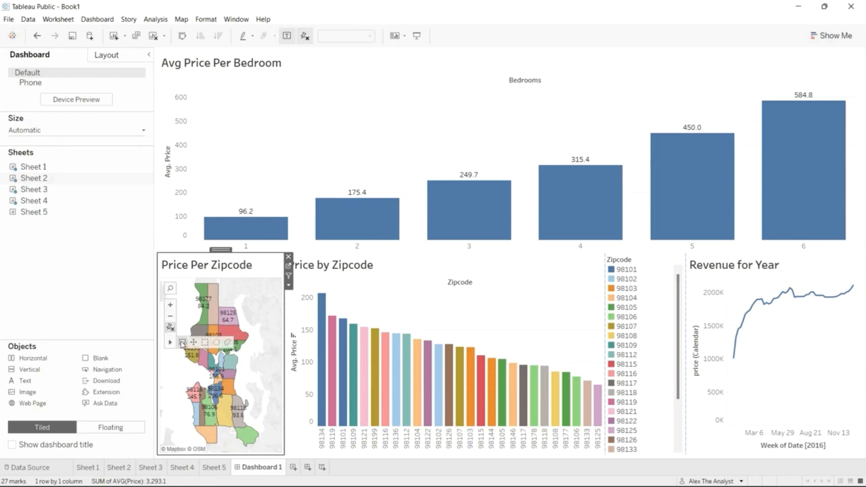
pyautogui.click(182, 343)
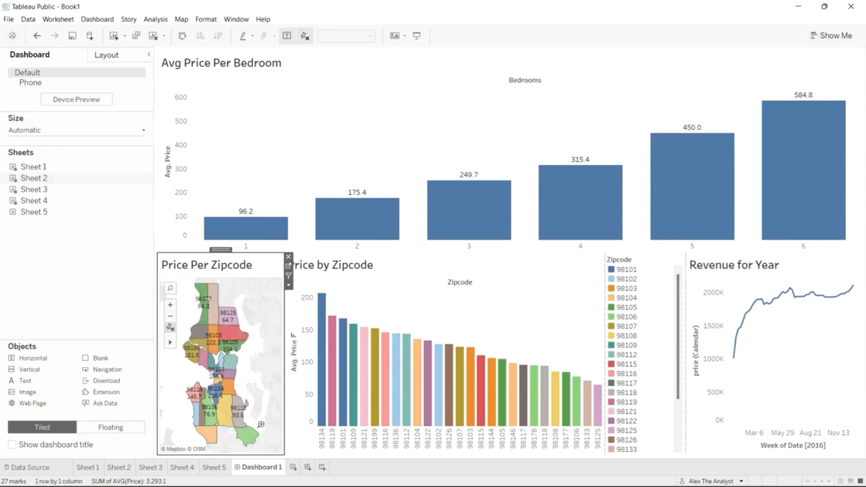
# Narrow the Price by Zipcode chart and the Zipcode legend so that Revenue for Year gets more width
pyautogui.click(407, 264)
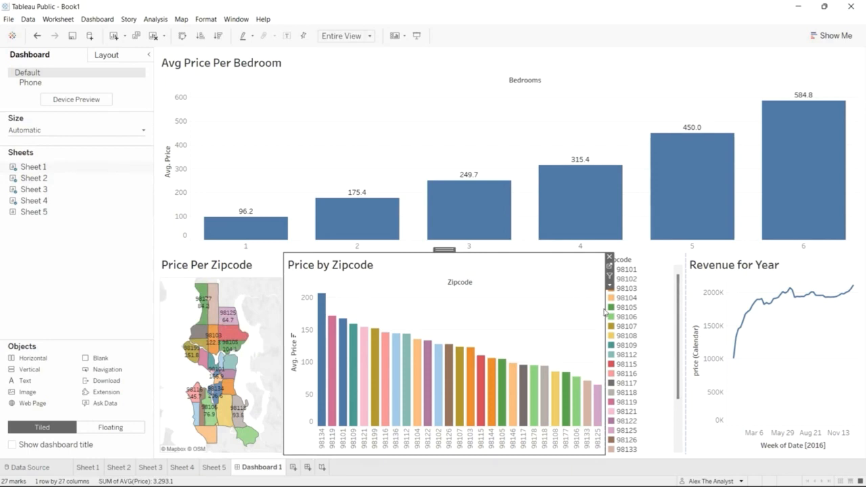
pyautogui.moveTo(604, 309); pyautogui.dragTo(468, 316)
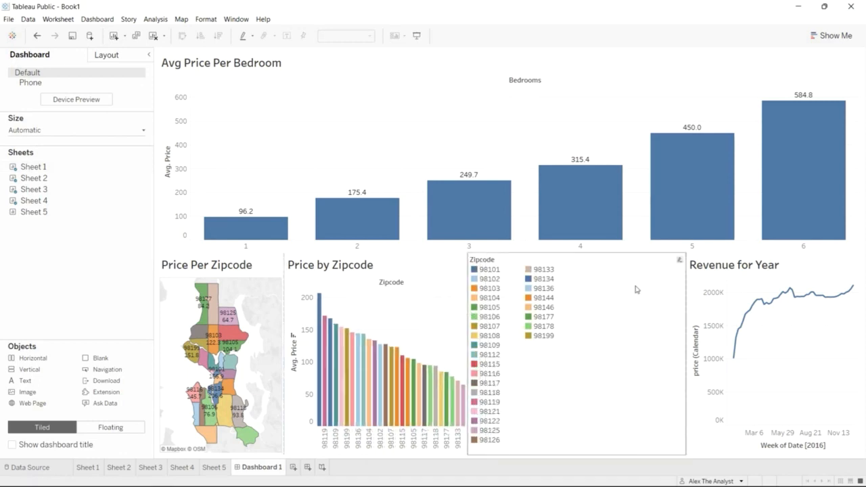
pyautogui.moveTo(684, 292); pyautogui.dragTo(516, 300)
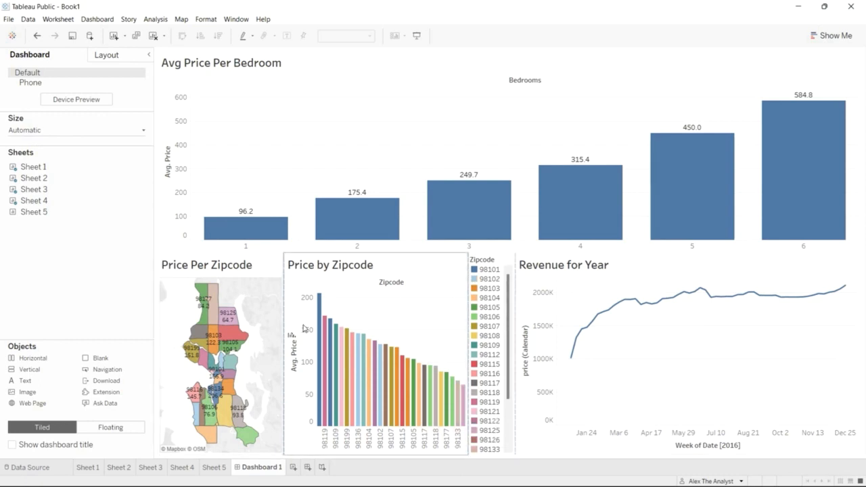
# Select the 98134 bar in Price by Zipcode, highlight 98101 from the Zipcode legend, and inspect that area closely on the map
pyautogui.click(321, 312)
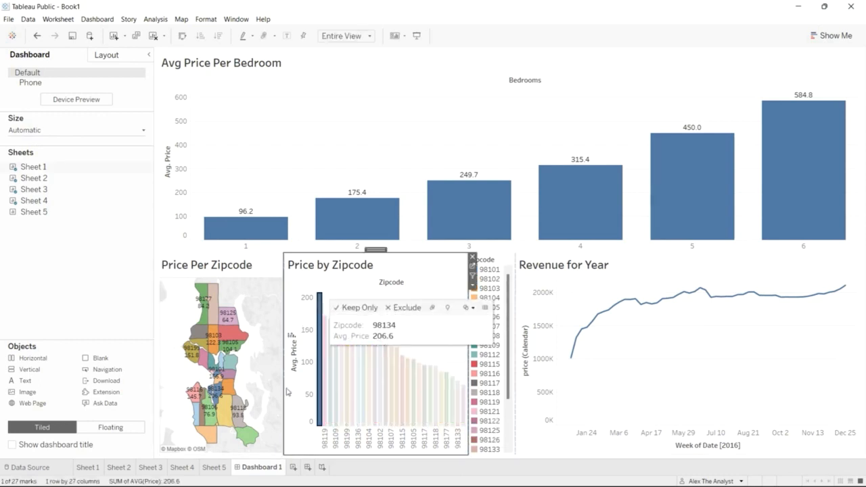
pyautogui.moveTo(218, 398)
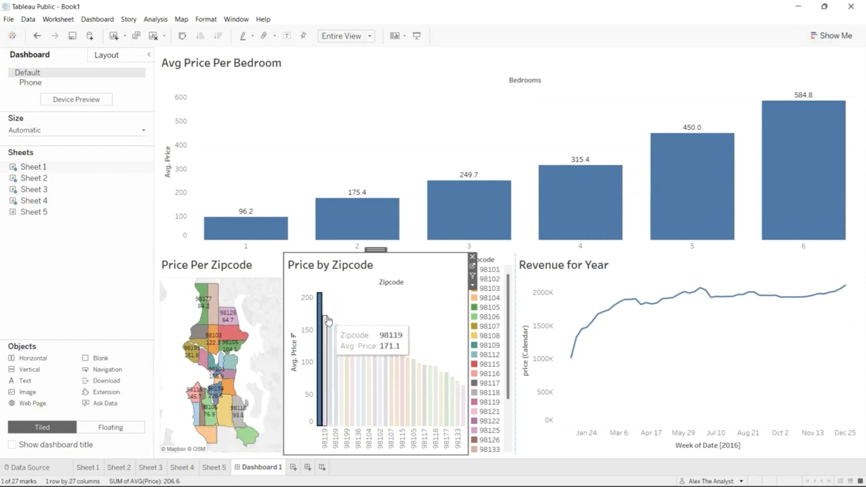
pyautogui.click(491, 271)
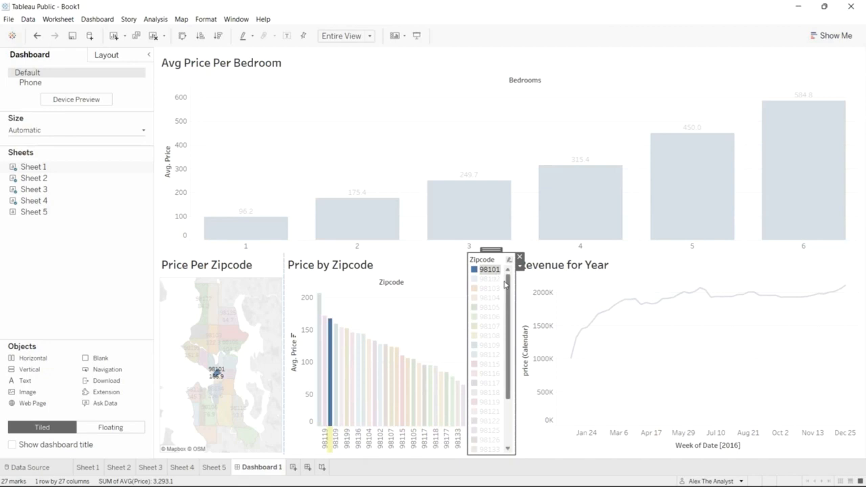
pyautogui.moveTo(509, 284)
pyautogui.mouseDown()
pyautogui.moveTo(509, 326)
pyautogui.moveTo(509, 277)
pyautogui.mouseUp()
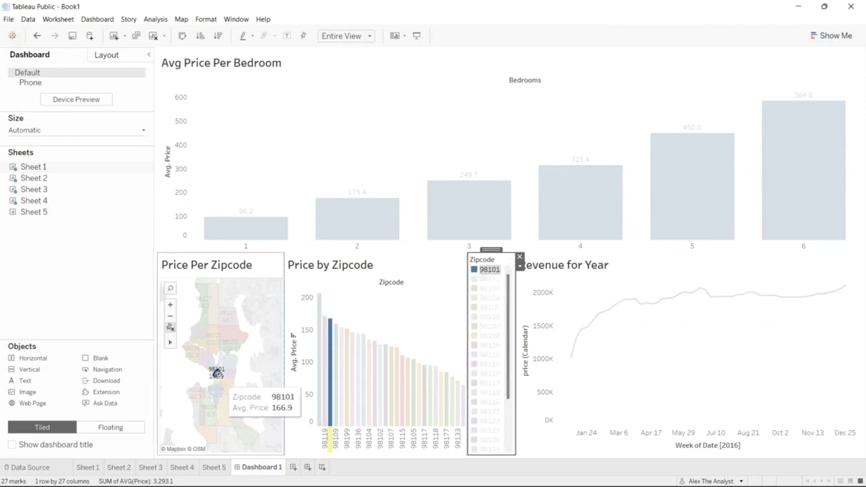
pyautogui.click(216, 372)
pyautogui.scroll(2, 217, 369)
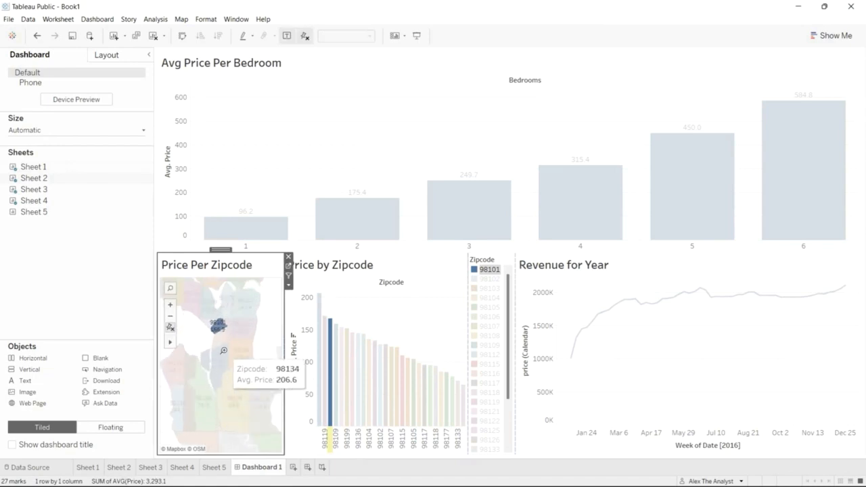
# Reset the Price Per Zipcode map's view and zoom it so all zip code areas fill the frame
pyautogui.click(170, 323)
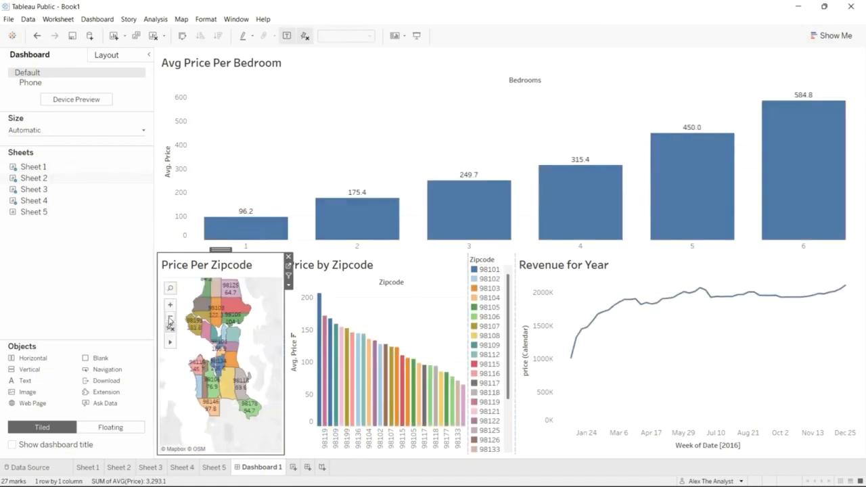
pyautogui.moveTo(256, 320); pyautogui.dragTo(260, 343)
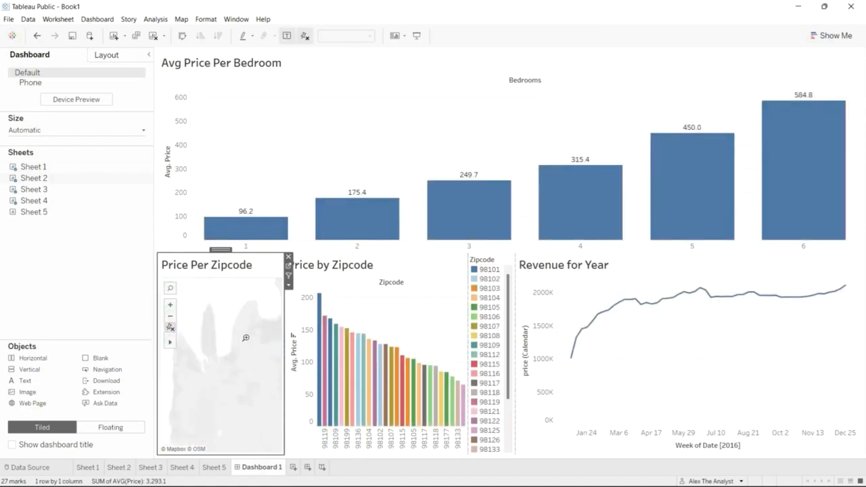
pyautogui.click(170, 326)
pyautogui.click(170, 325)
pyautogui.moveTo(188, 328); pyautogui.dragTo(224, 413)
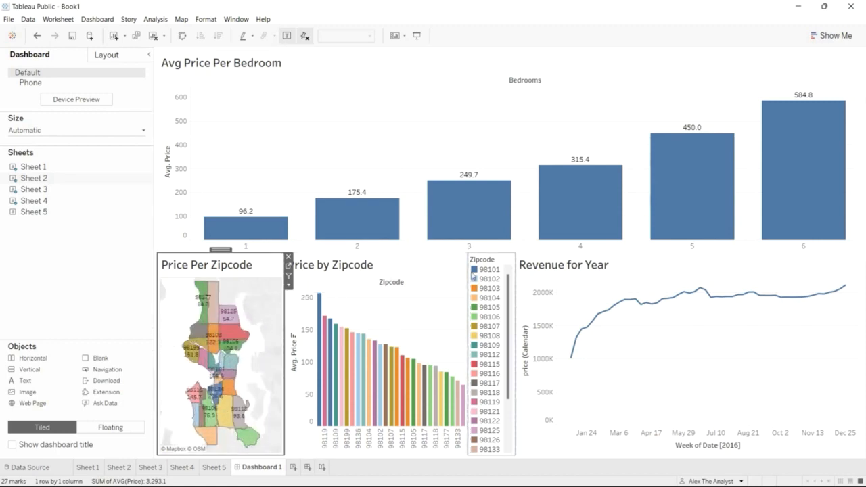
# Add Sheet 5 to the right of Avg Price Per Bedroom and narrow it to give the bar chart more width
pyautogui.click(397, 266)
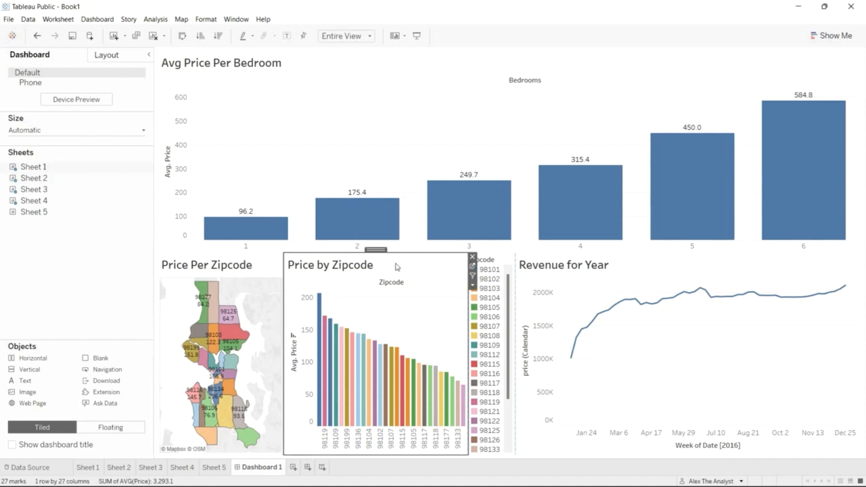
pyautogui.moveTo(60, 212); pyautogui.dragTo(739, 145)
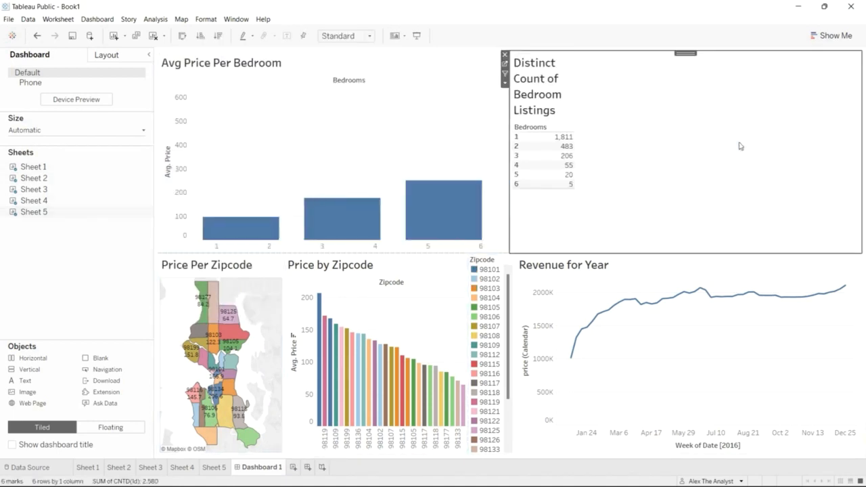
pyautogui.moveTo(508, 146); pyautogui.dragTo(710, 141)
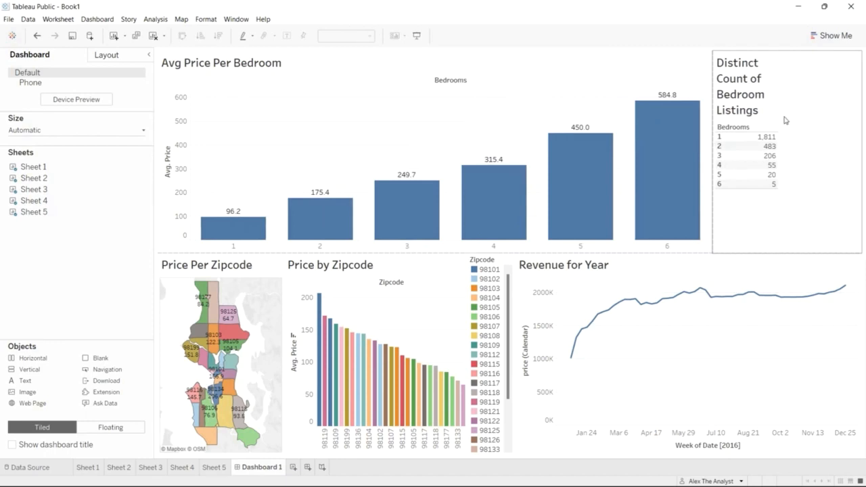
# Show the caption below the Distinct Count of Bedroom Listings table
pyautogui.rightClick(787, 88)
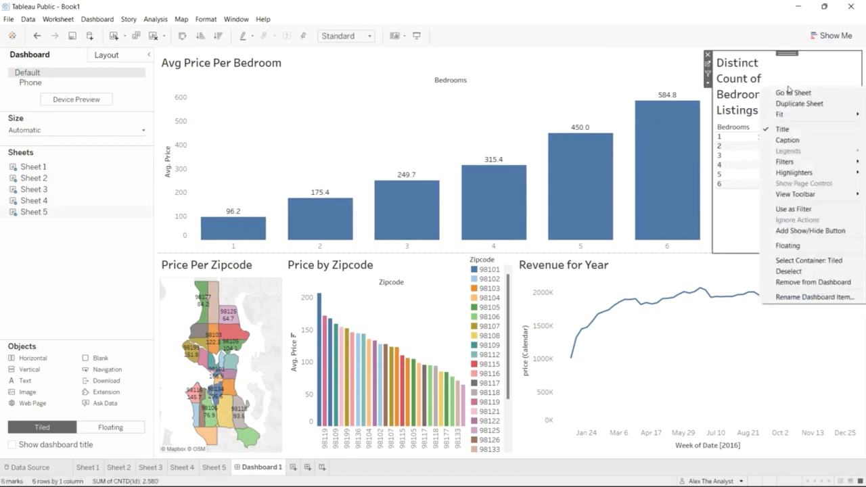
pyautogui.click(800, 143)
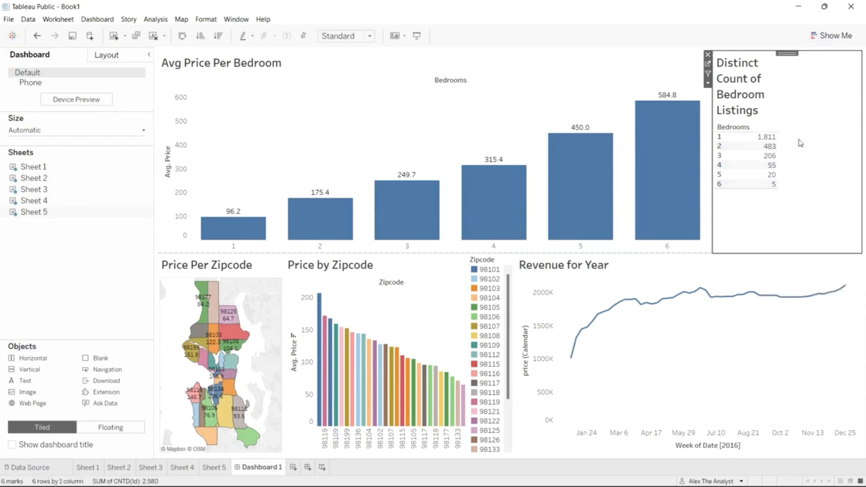
pyautogui.rightClick(811, 93)
pyautogui.click(819, 76)
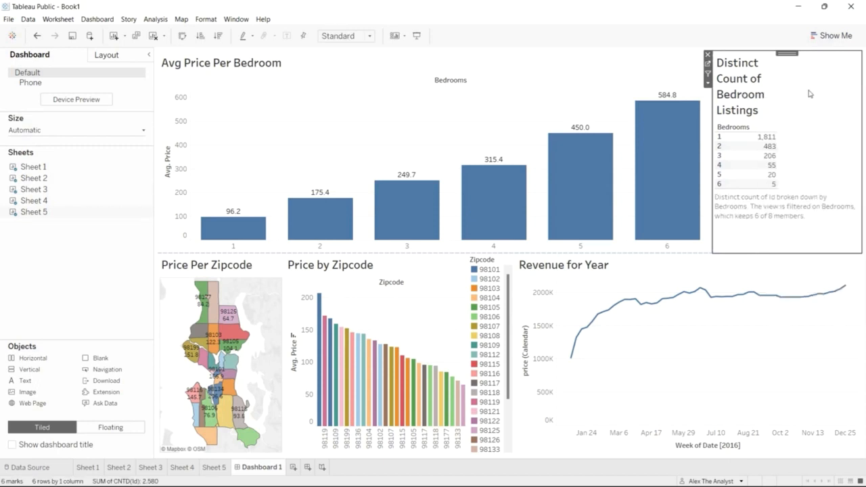
# Narrow the Distinct Count of Bedroom Listings pane slightly and widen the table's value column
pyautogui.moveTo(712, 124); pyautogui.dragTo(735, 125)
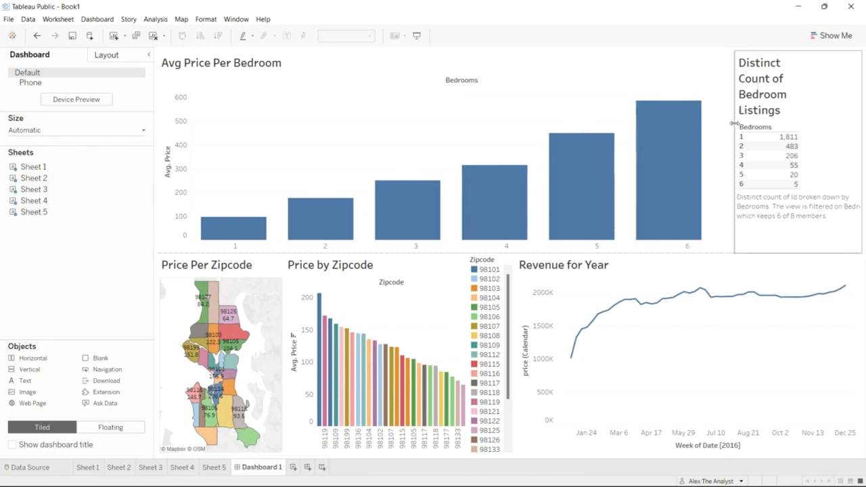
pyautogui.click(787, 167)
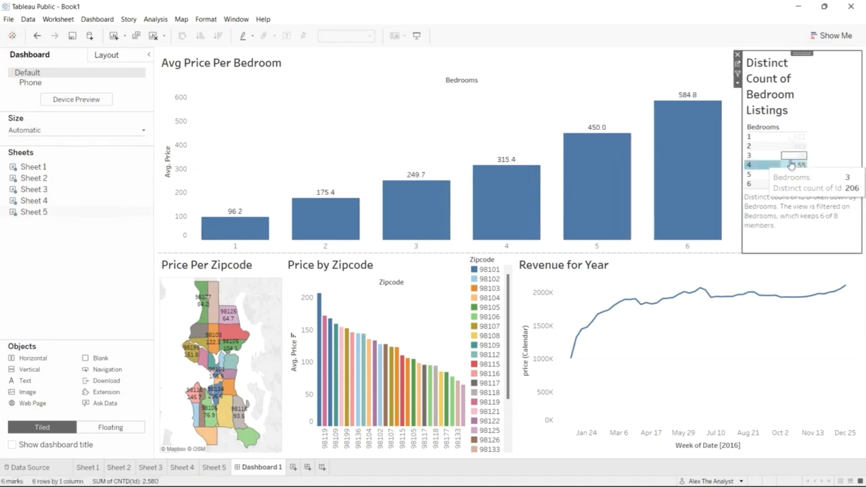
pyautogui.click(822, 131)
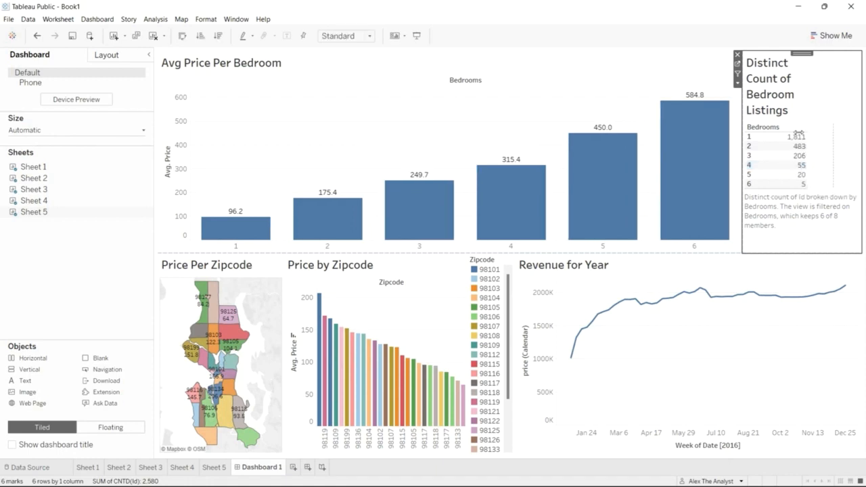
pyautogui.moveTo(798, 132); pyautogui.dragTo(800, 135)
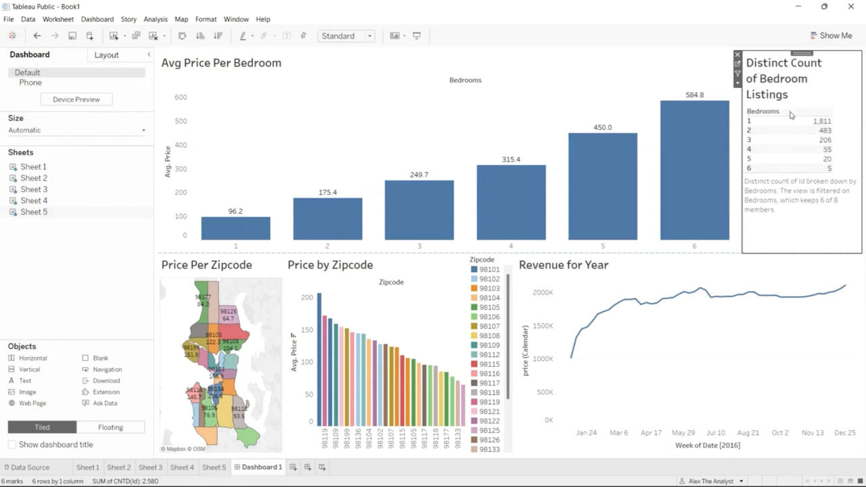
# Increase the row height of the Distinct Count of Bedroom Listings table and narrow its value column slightly
pyautogui.click(795, 169)
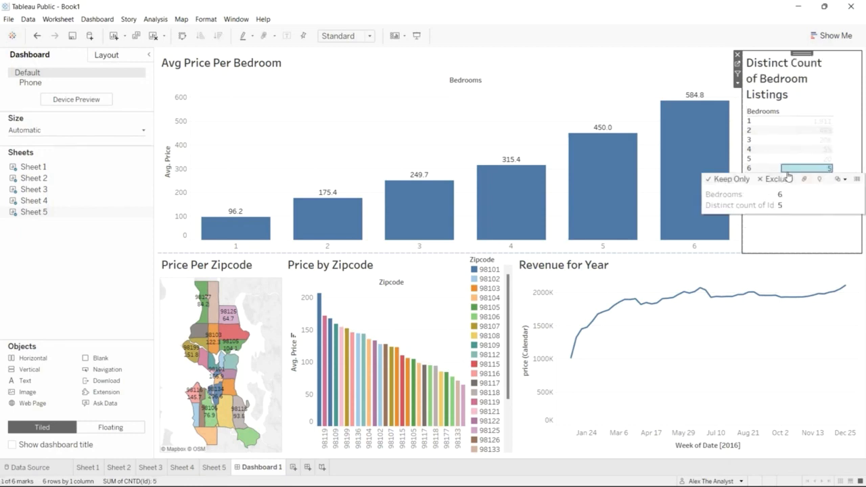
pyautogui.click(797, 168)
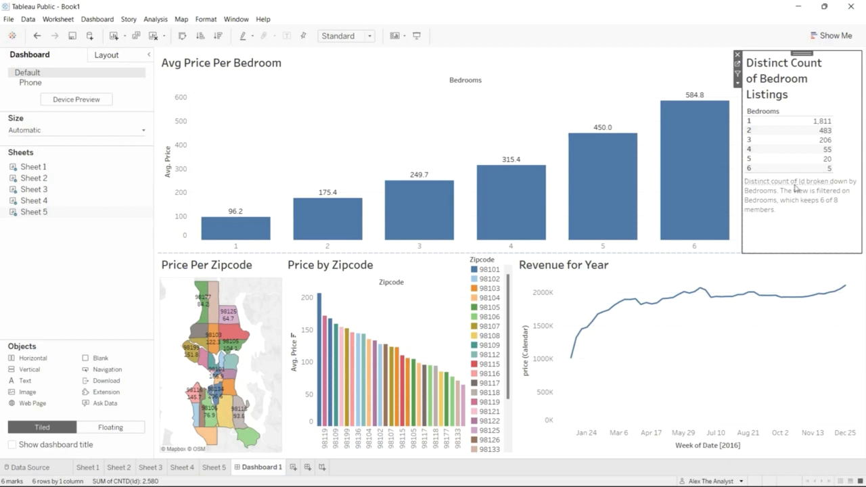
pyautogui.moveTo(795, 185); pyautogui.dragTo(795, 184)
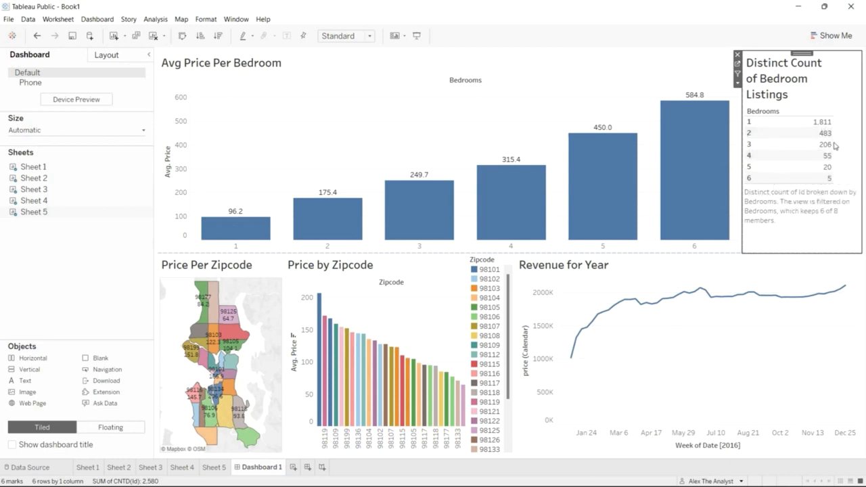
pyautogui.moveTo(836, 142); pyautogui.dragTo(816, 144)
pyautogui.moveTo(816, 144); pyautogui.dragTo(816, 145)
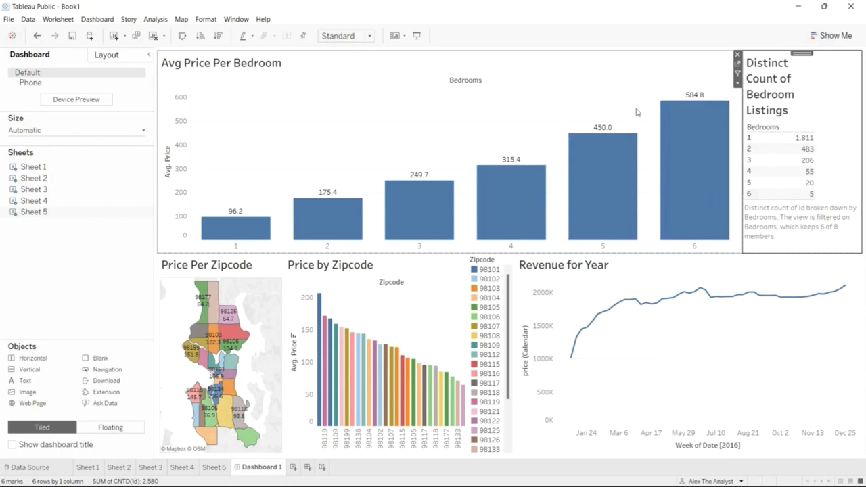
pyautogui.click(104, 271)
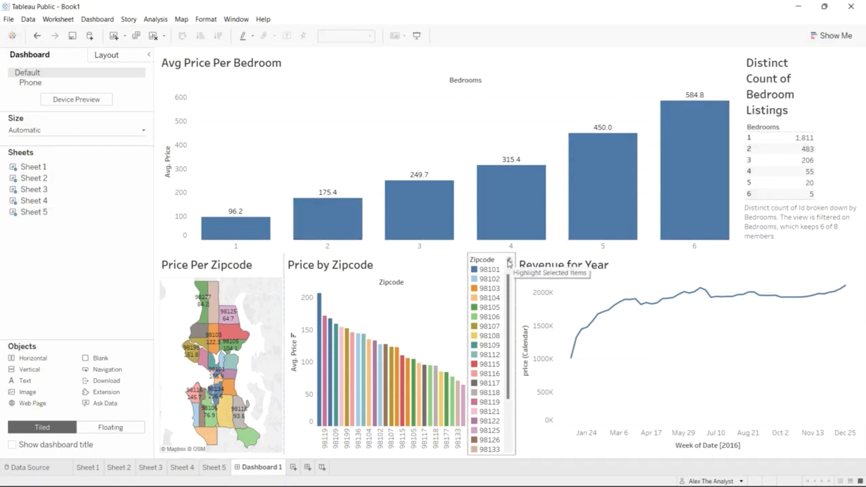
pyautogui.rightClick(496, 263)
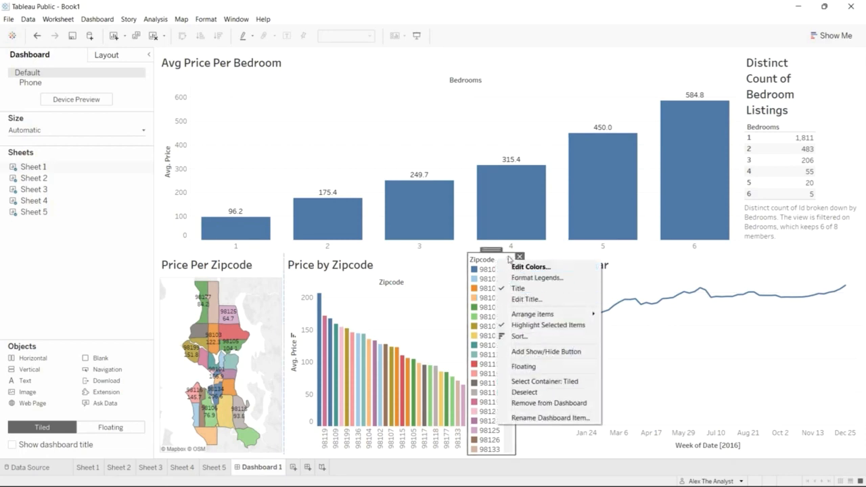
pyautogui.click(94, 270)
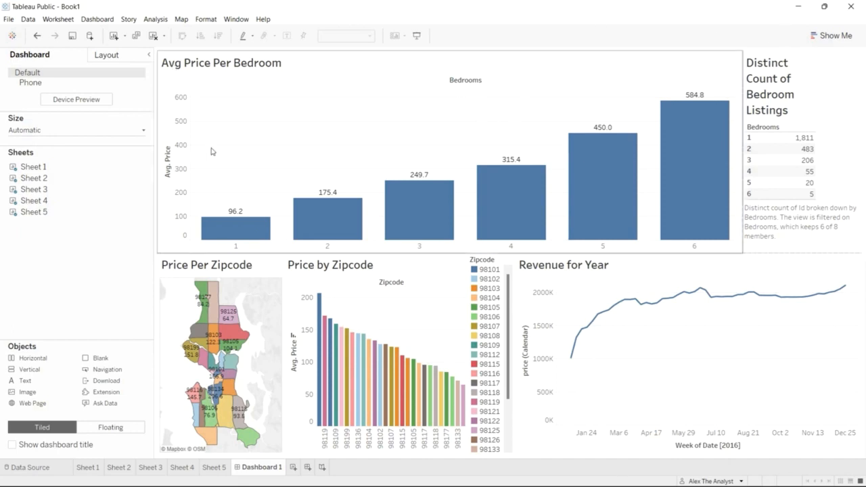
# Save the workbook to Tableau Public as a new copy titled "AirBnB Full Project"
pyautogui.click(9, 19)
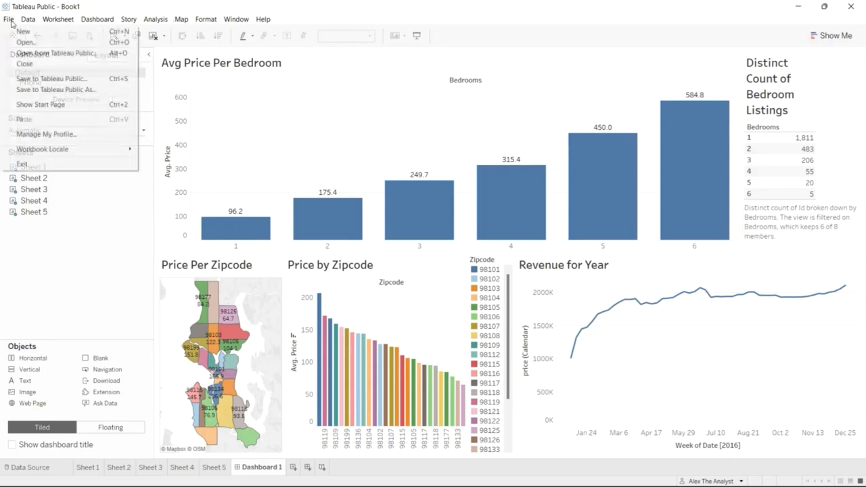
pyautogui.click(85, 92)
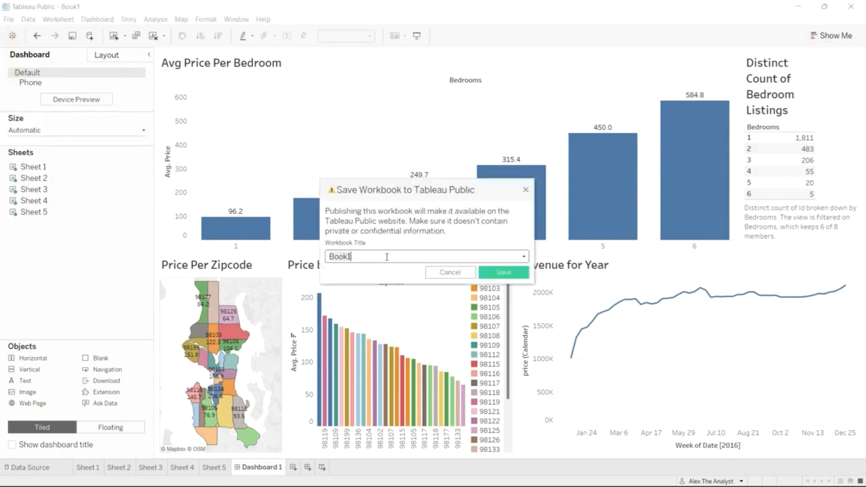
pyautogui.hotkey('ctrl', 'a')
pyautogui.write('AirBnB')
pyautogui.press('BackSpace')
pyautogui.write('B Full Project')
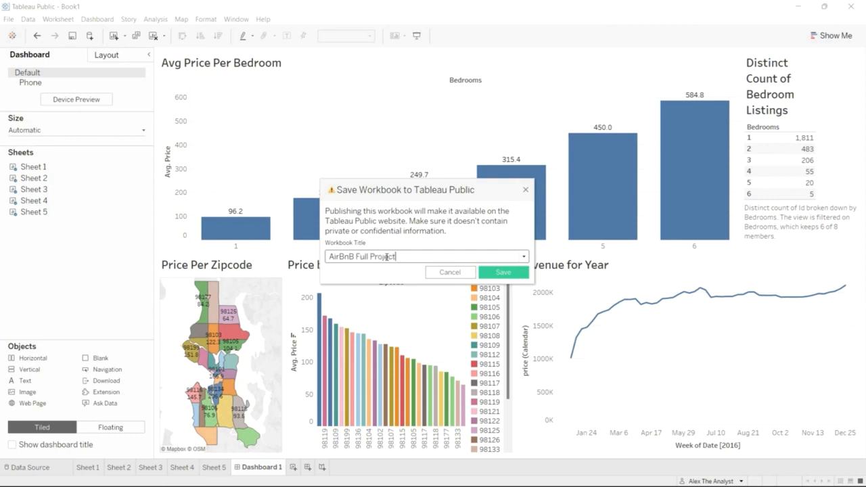
pyautogui.click(503, 272)
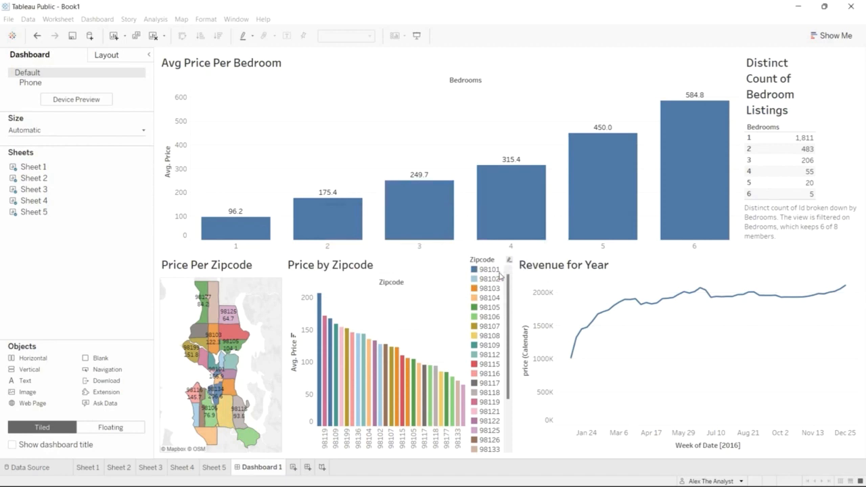